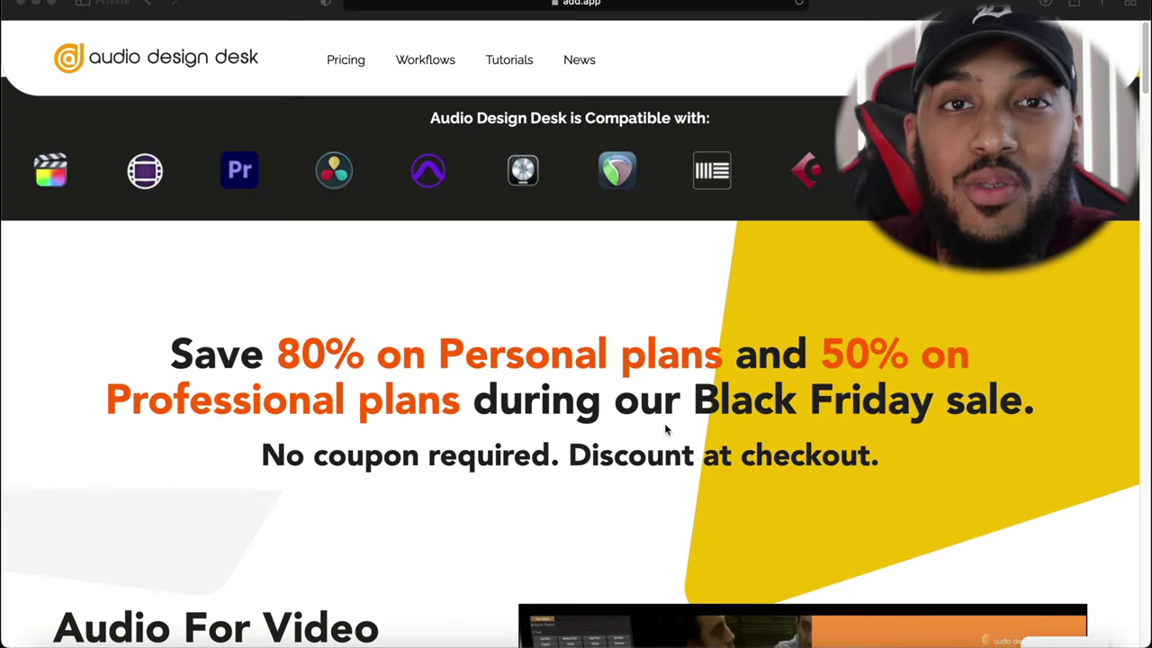
- Scroll through the project to check the imported trailer clip on the timeline
scroll(556, 415, down, 1)
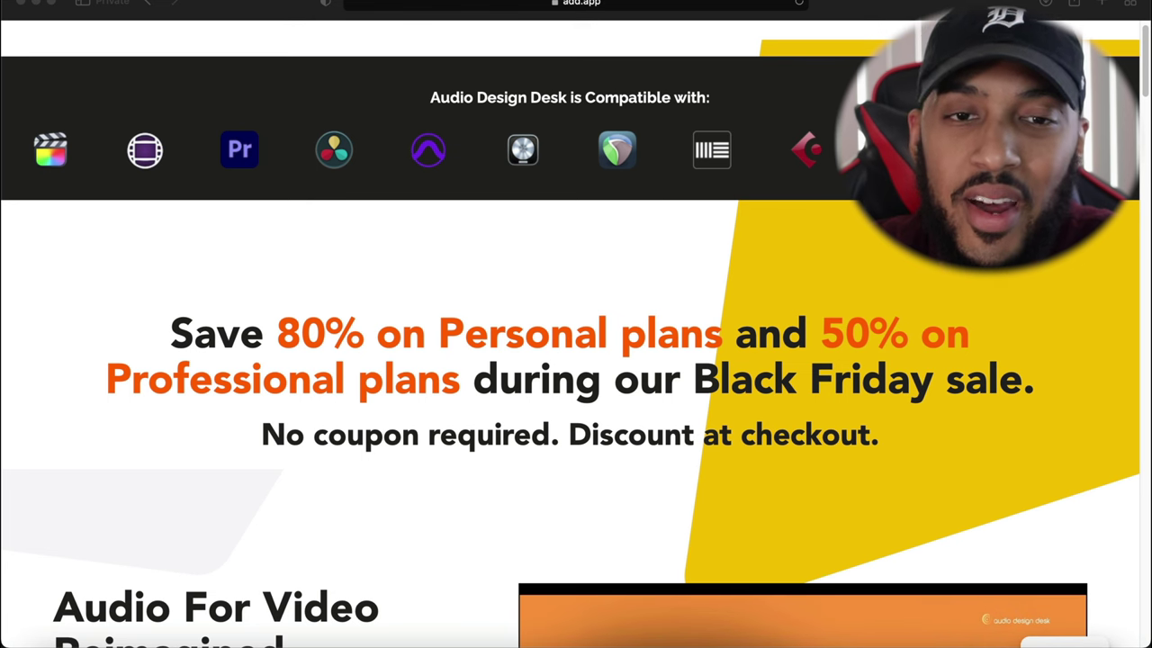
scroll(886, 243, down, 5)
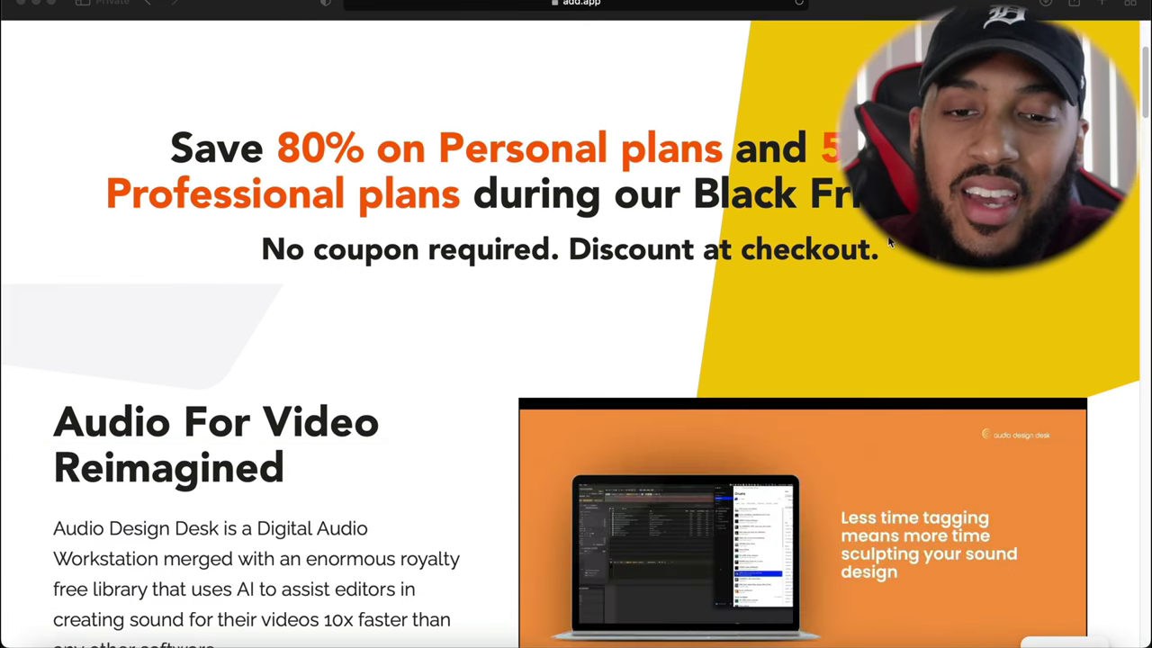
scroll(886, 241, down, 2)
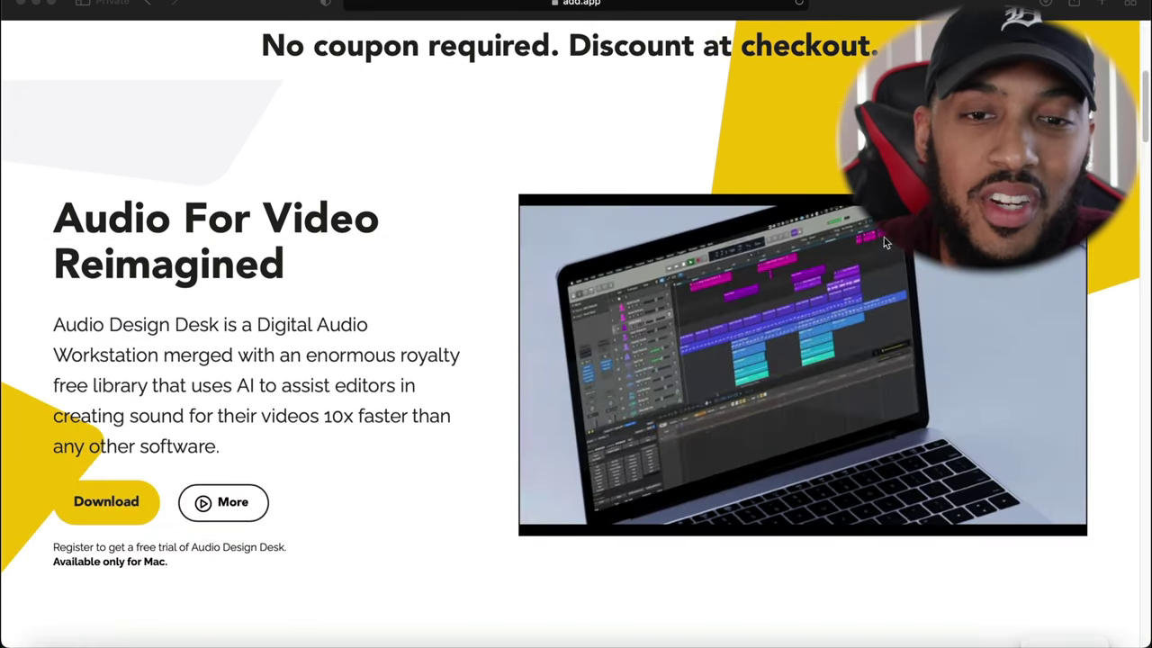
scroll(883, 241, down, 4)
scroll(882, 237, down, 15)
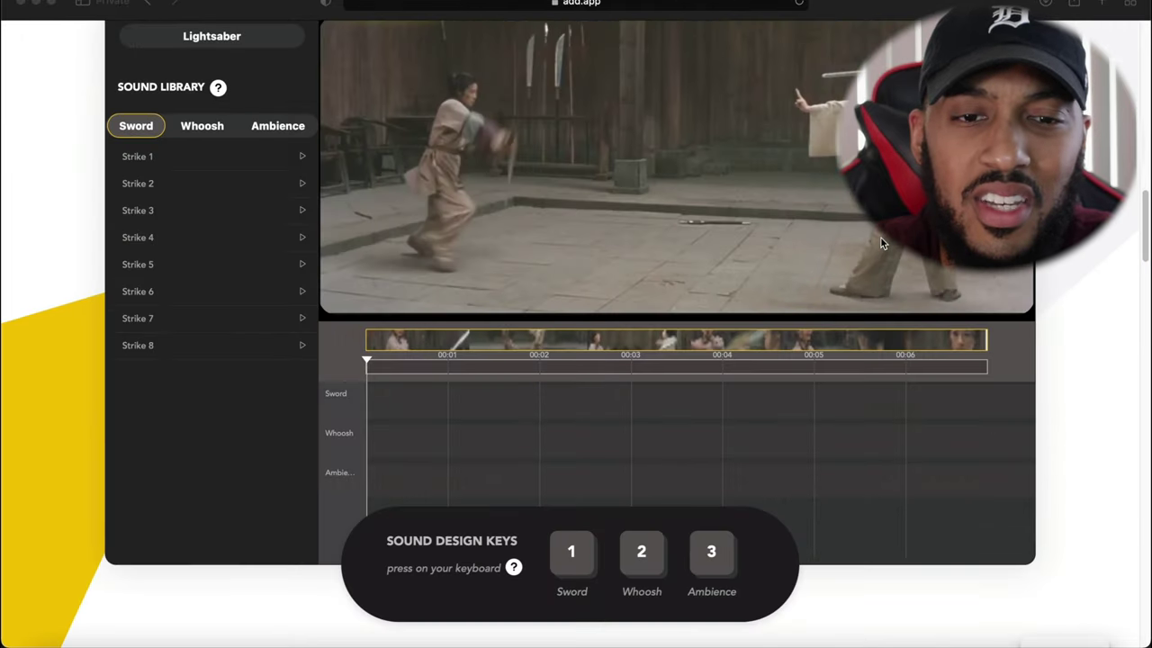
scroll(881, 239, up, 8)
scroll(879, 238, up, 15)
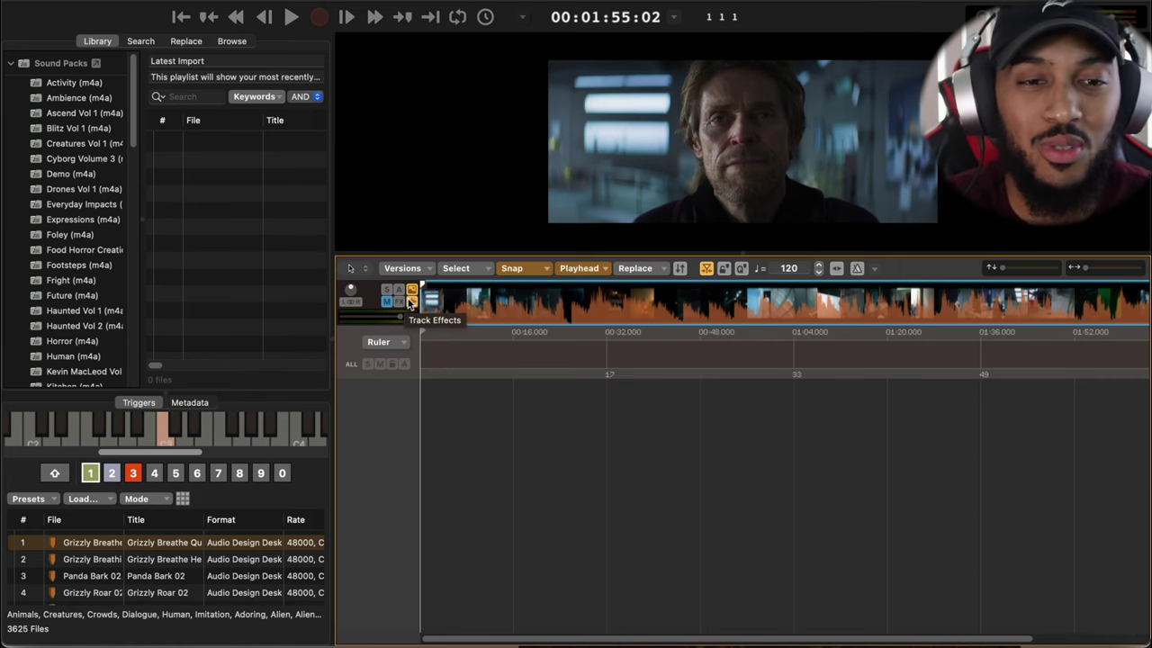
- Park the playhead at 00:02:03:13 on the city skyline shot and show the Replace browser's Feels filters
drag(432, 304, 456, 317)
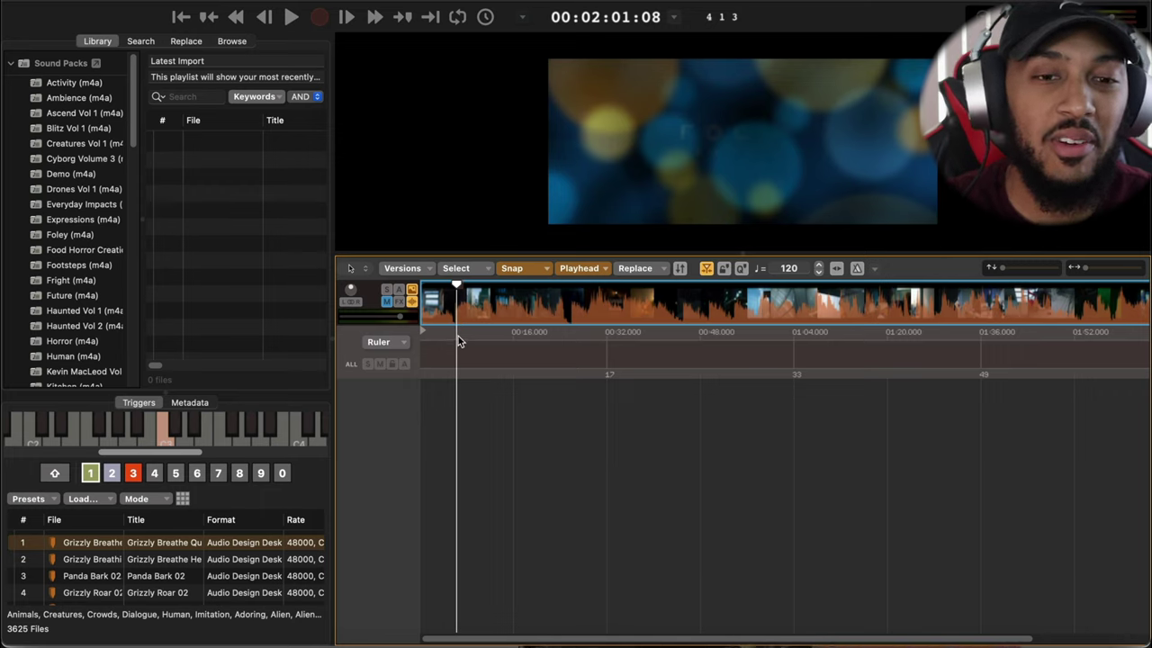
key(space)
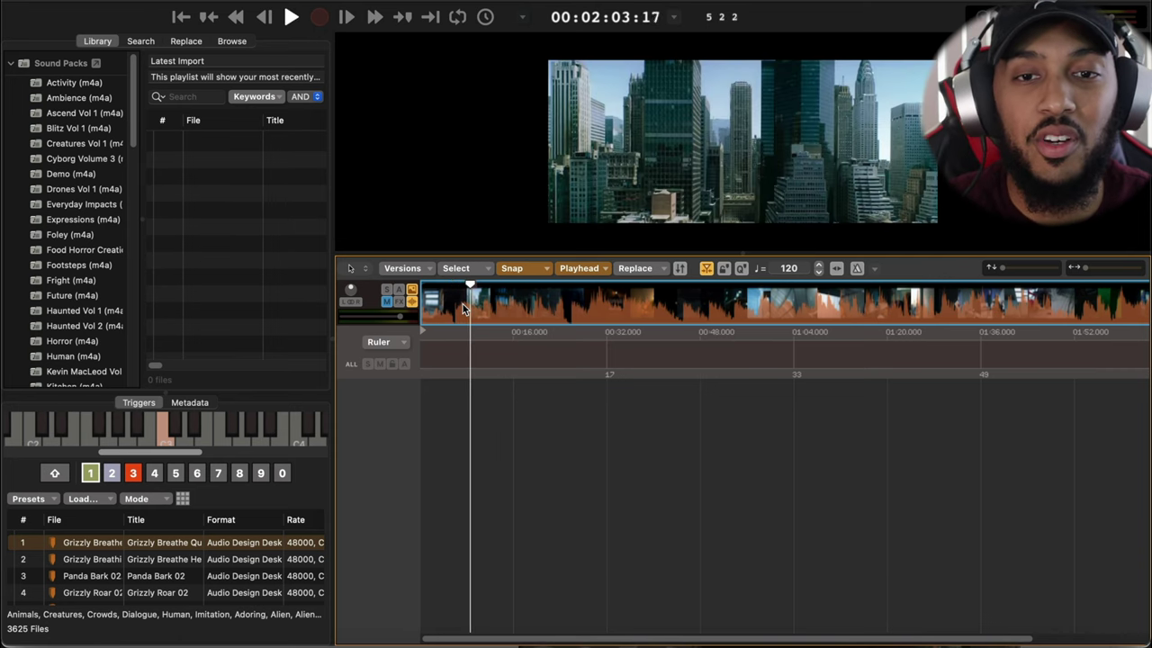
click(470, 288)
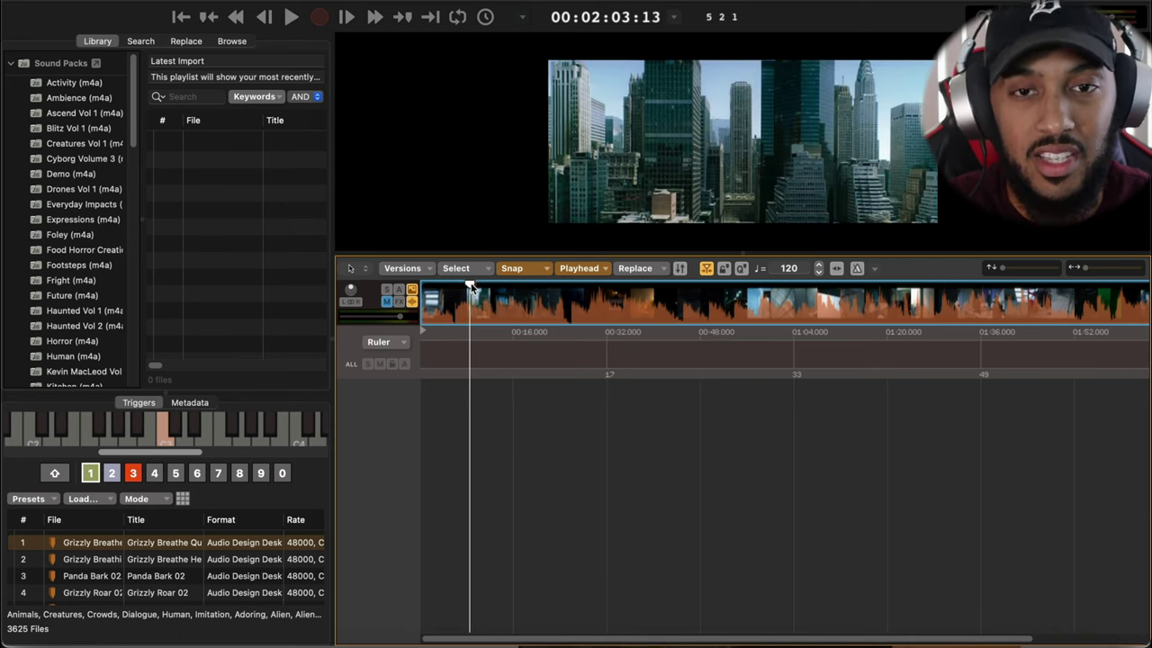
drag(468, 286, 469, 286)
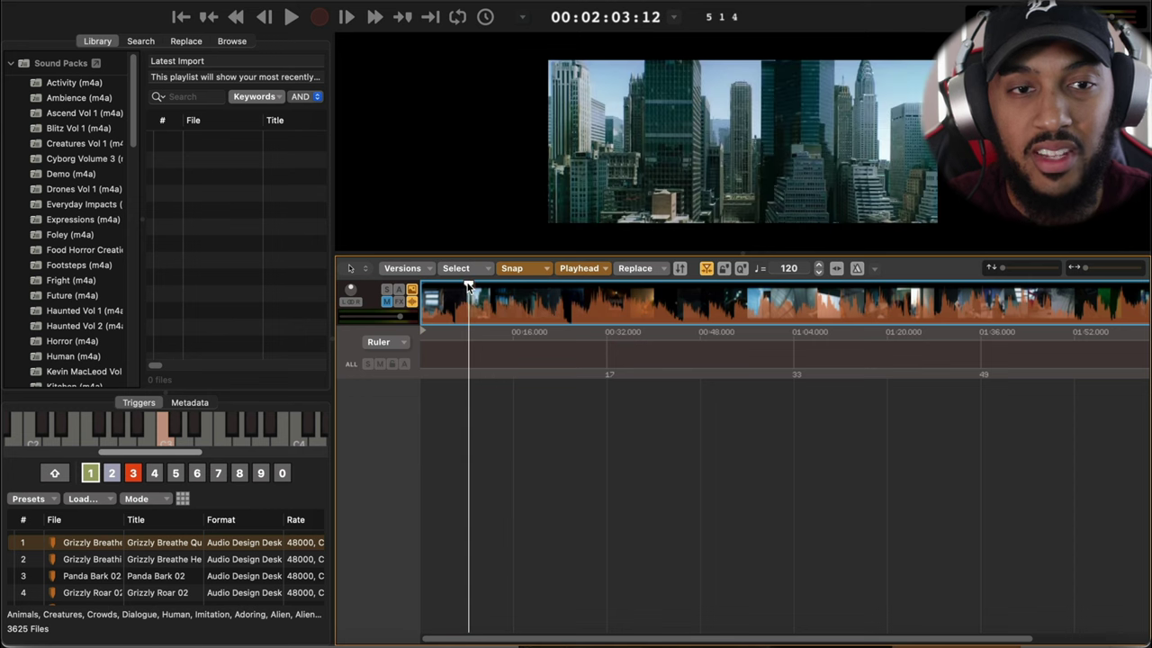
key(super+3)
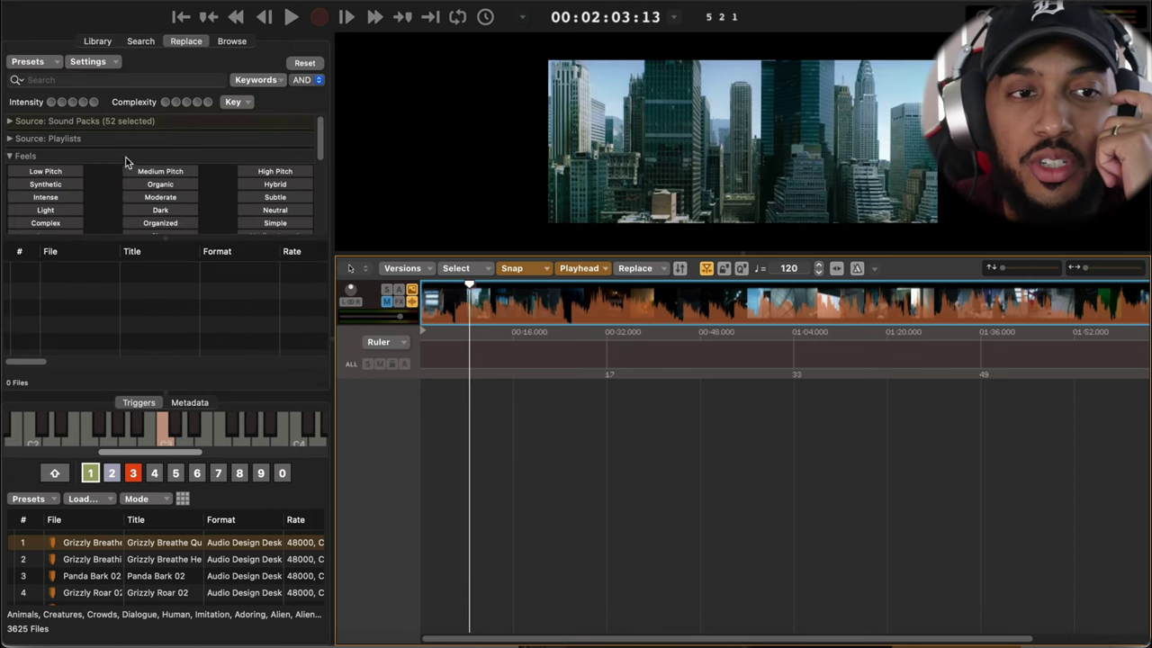
- Open the Triggers Pad on the SFX set and drop two sounds at the skyline shot with pads T and H
click(183, 500)
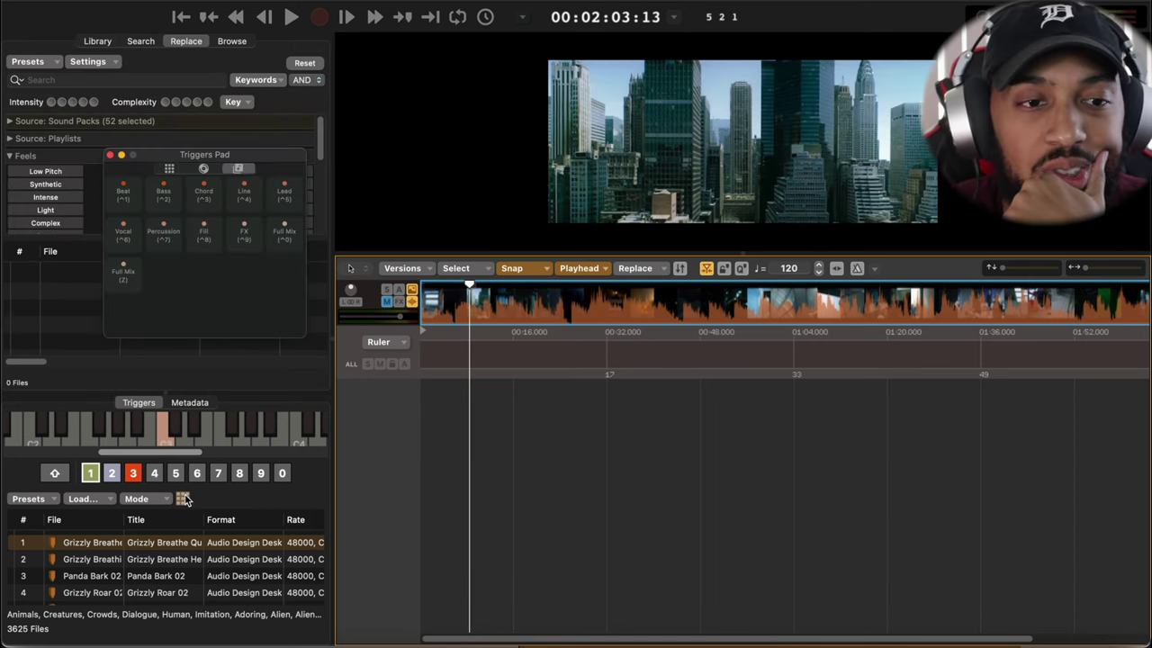
click(209, 170)
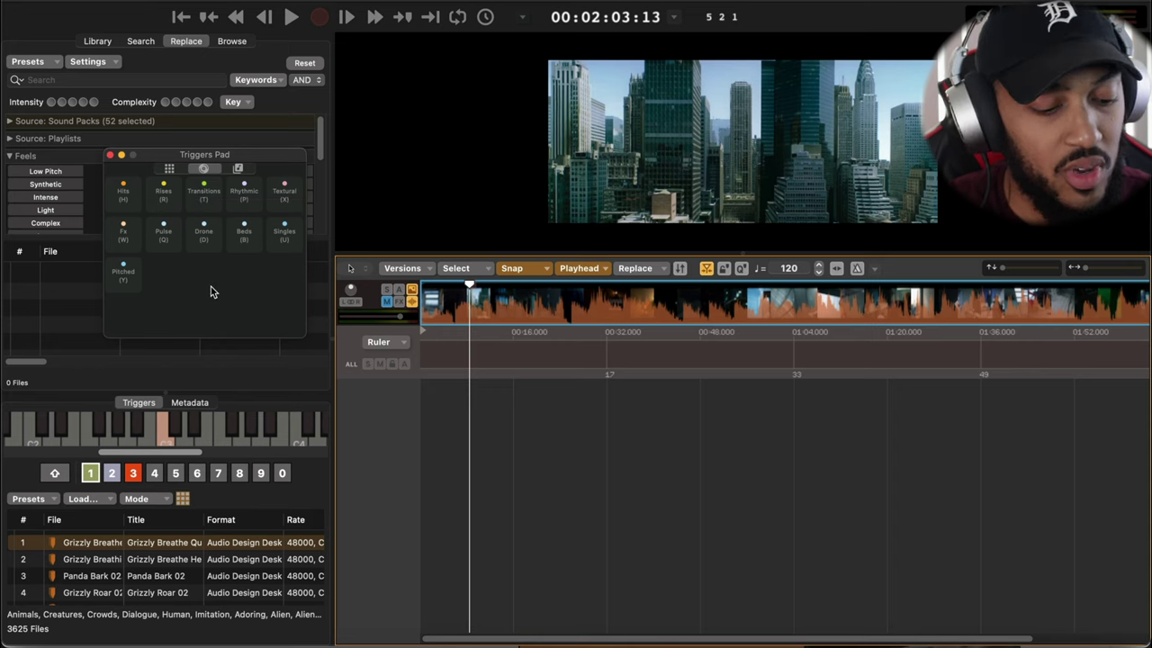
key(t)
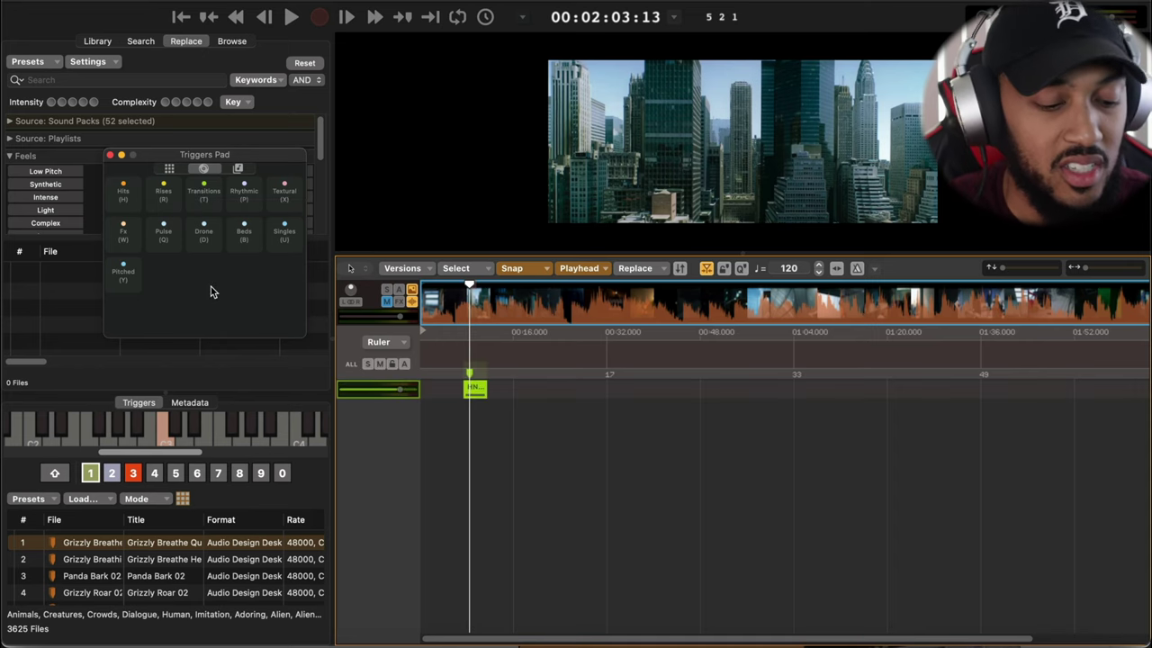
key(h)
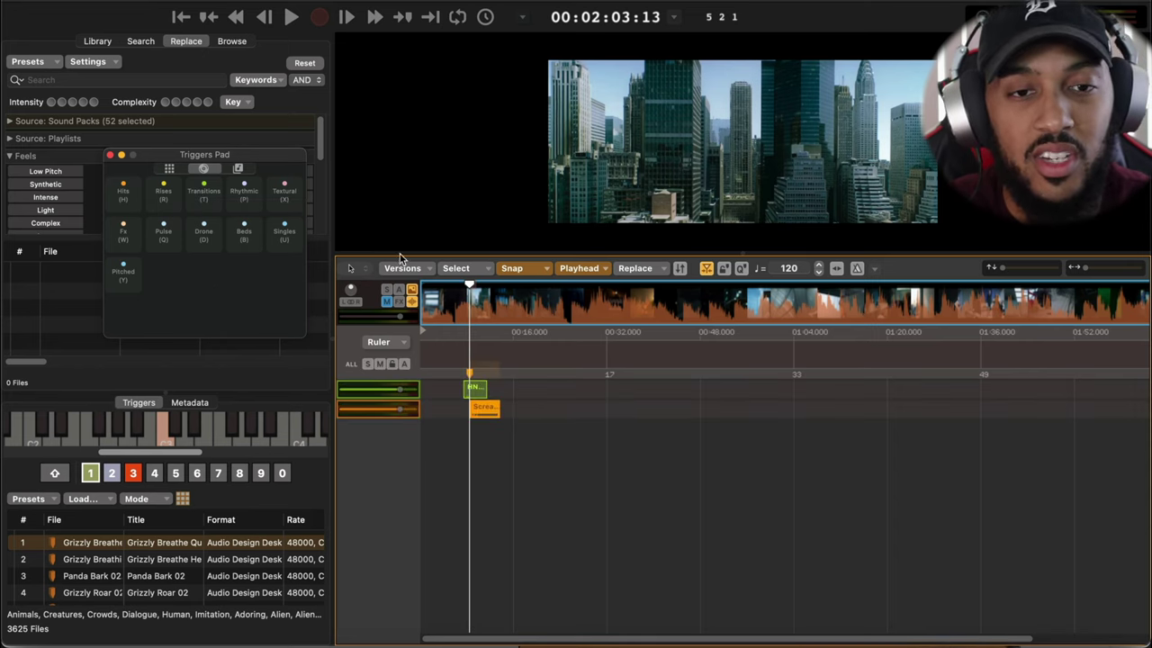
- Play back the two new clips and bring the playhead back toward them
key(space)
click(456, 289)
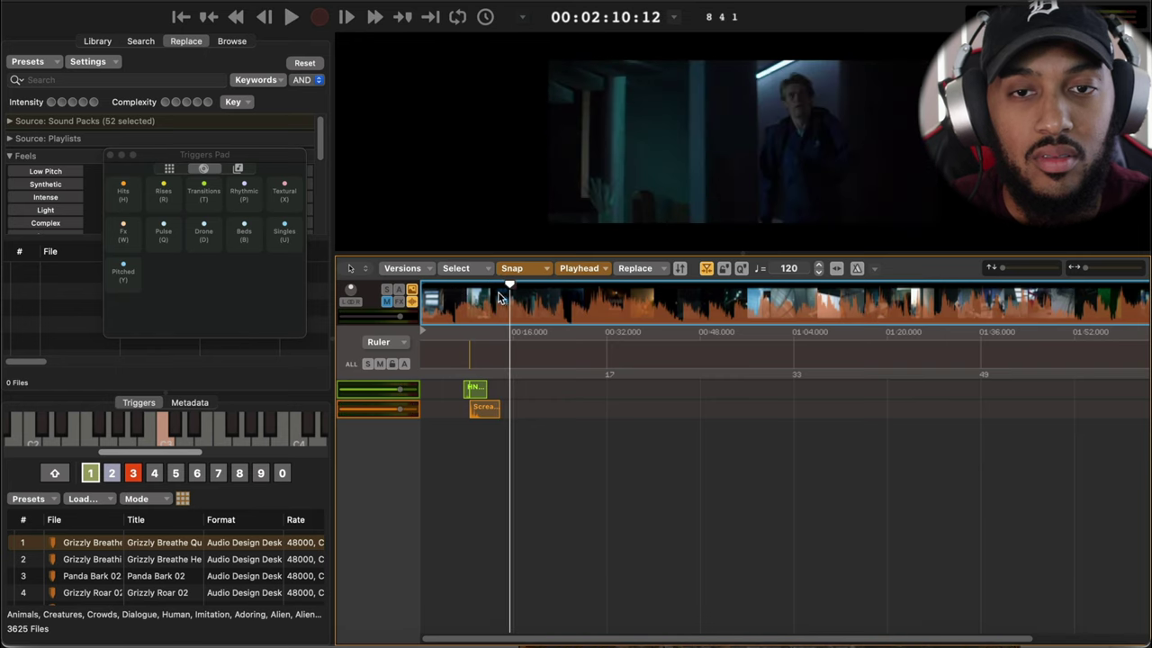
drag(507, 297, 473, 299)
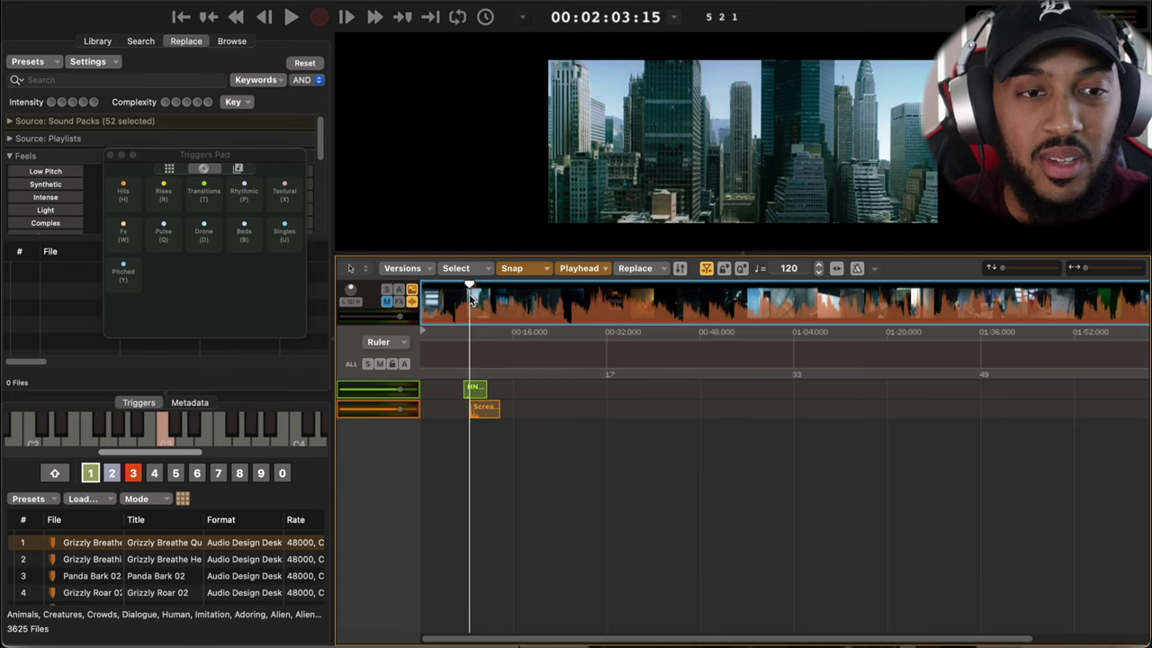
- Fire pads U and B to layer the OBS01_Disruptive Analog_C#m_17 bed and another sound, then play
key(u)
key(b)
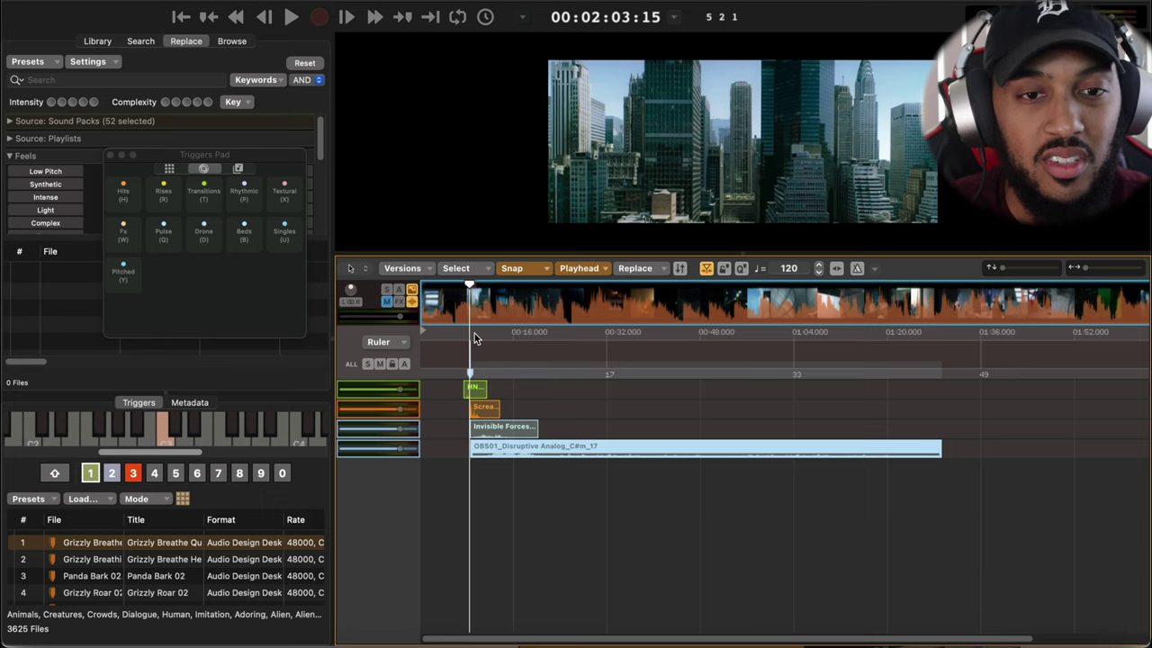
key(space)
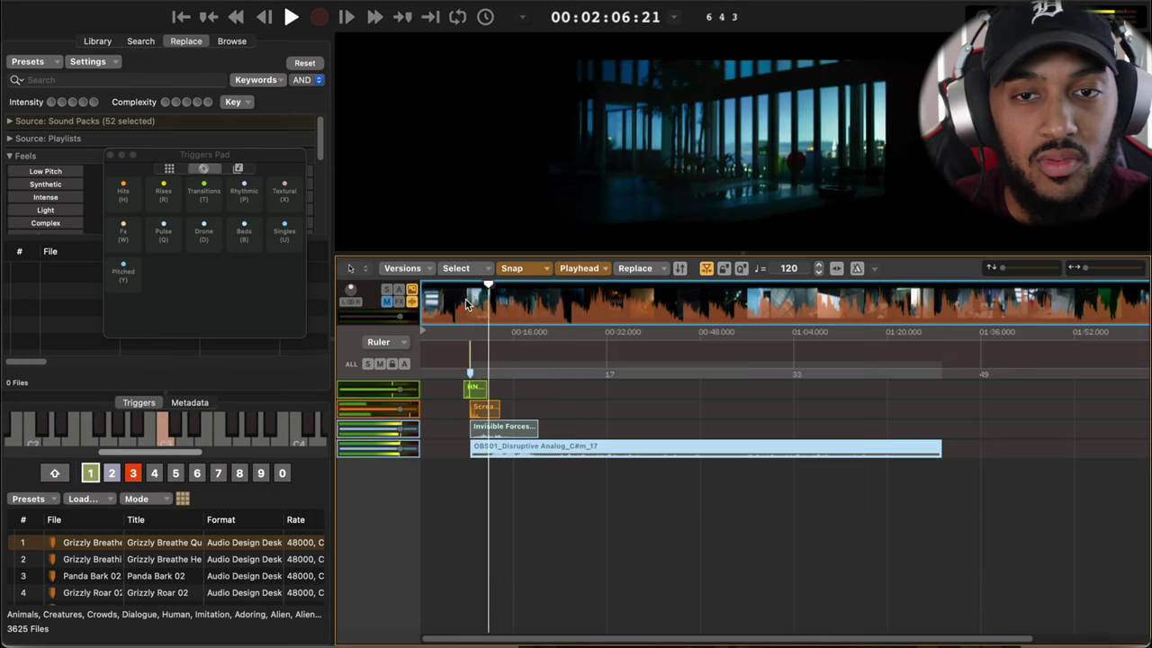
- Delete the short clip above the OBS01 clip, return to the skyline shot and close the pads
click(500, 432)
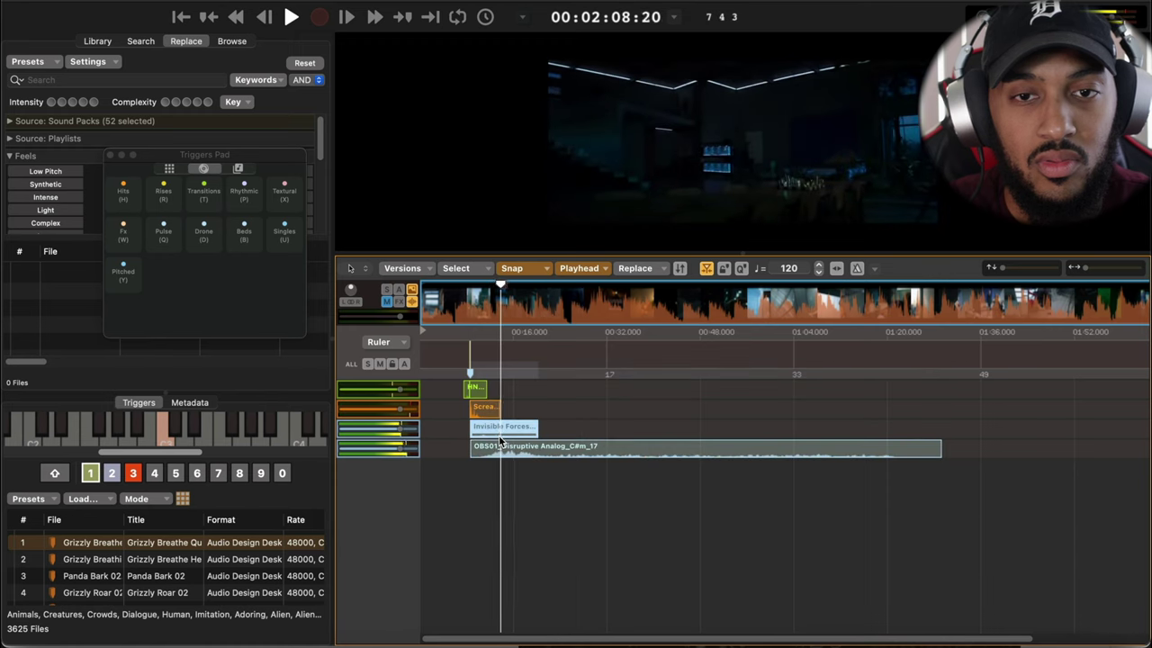
key(Delete)
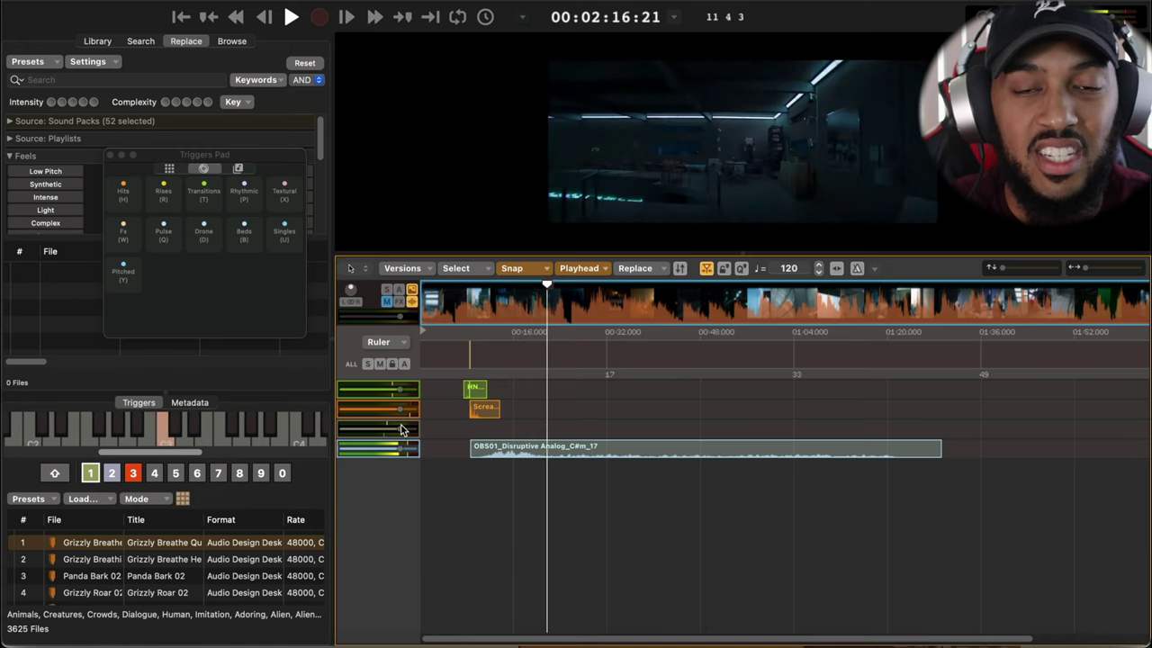
drag(469, 286, 468, 286)
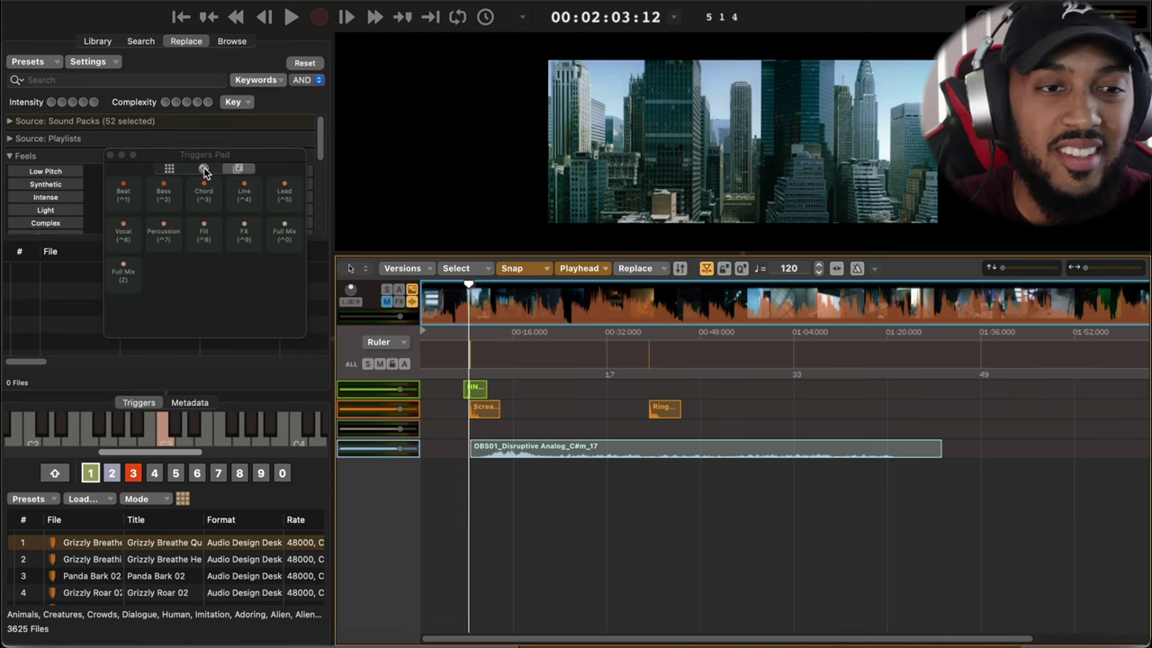
click(108, 156)
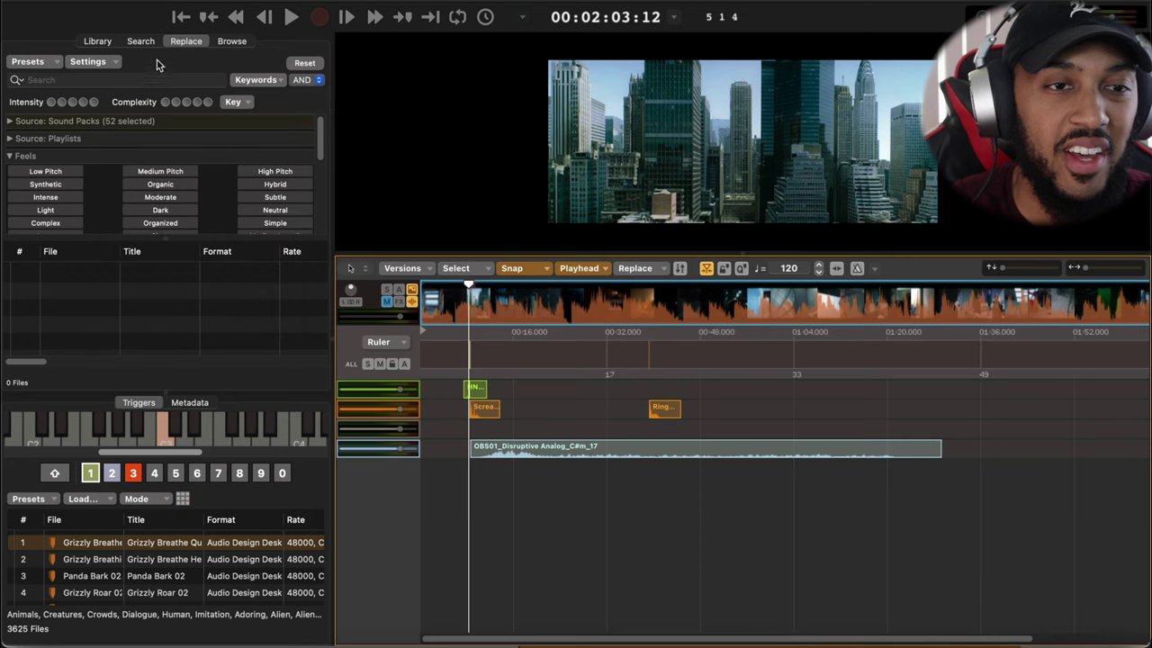
- Search 'hel', audition the results and add Helicopter Idle Interior 01 at the playhead
click(142, 42)
text(helicopter)
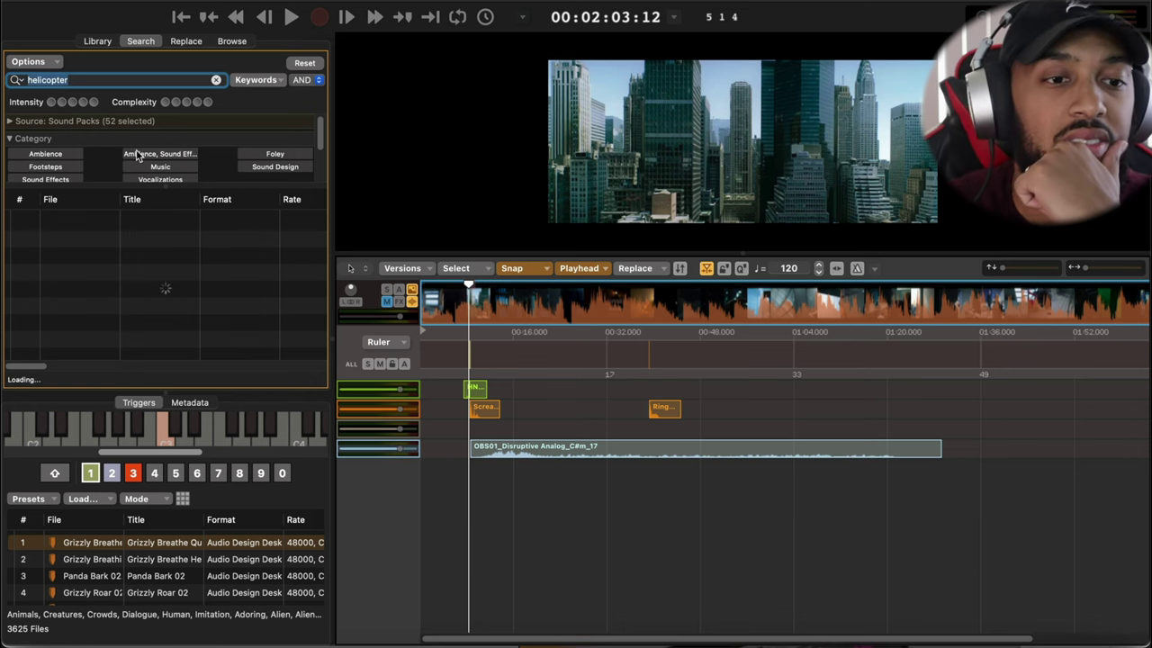
click(74, 224)
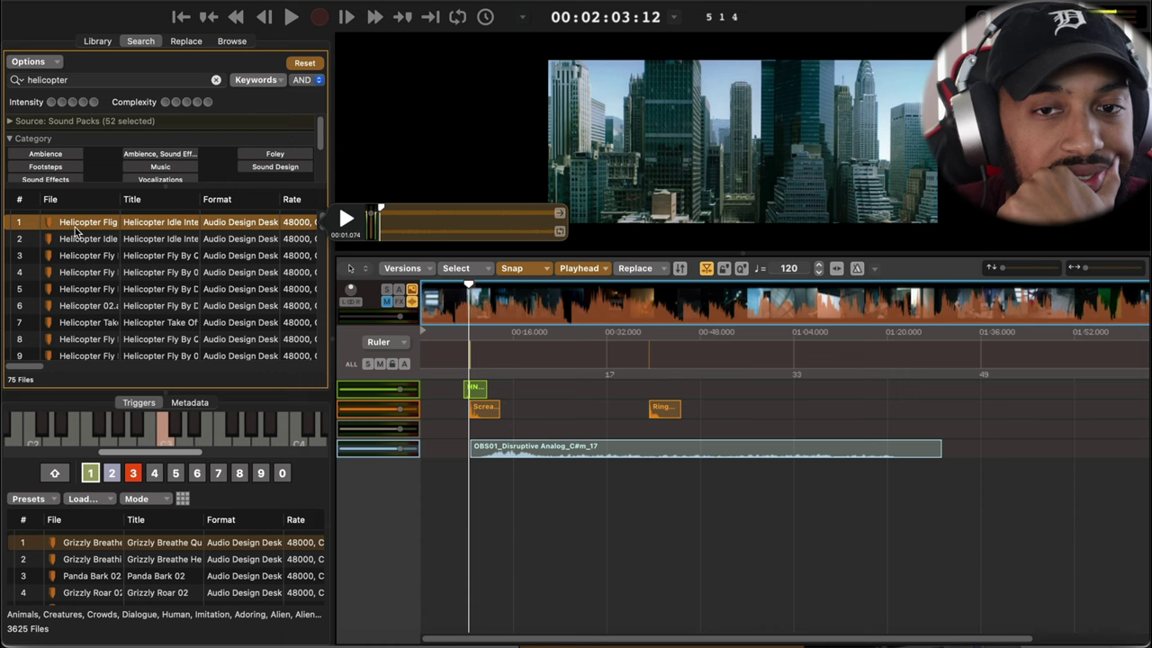
key(Down)
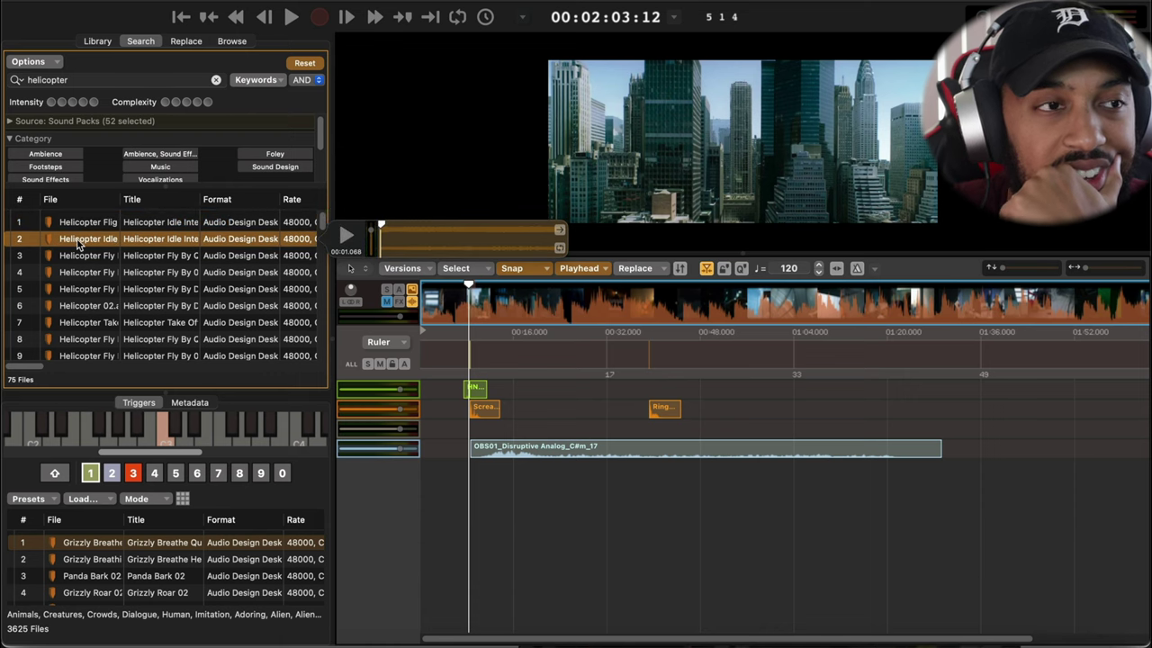
double_click(78, 243)
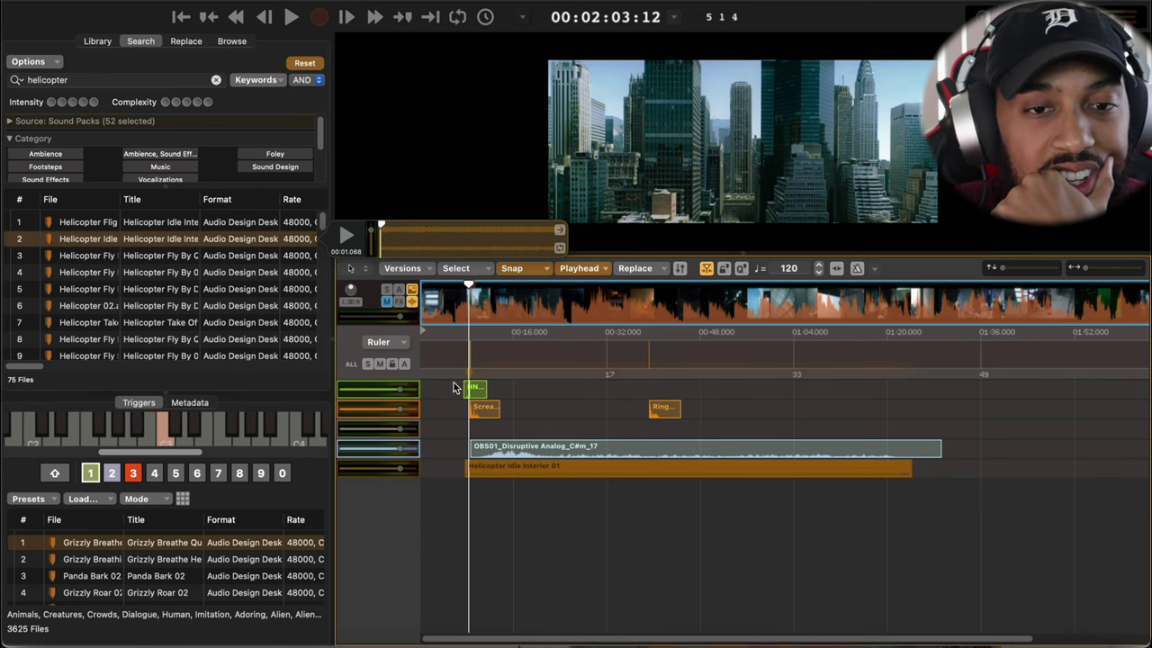
- Align the helicopter clip's start with the skyline cut
drag(469, 285, 461, 291)
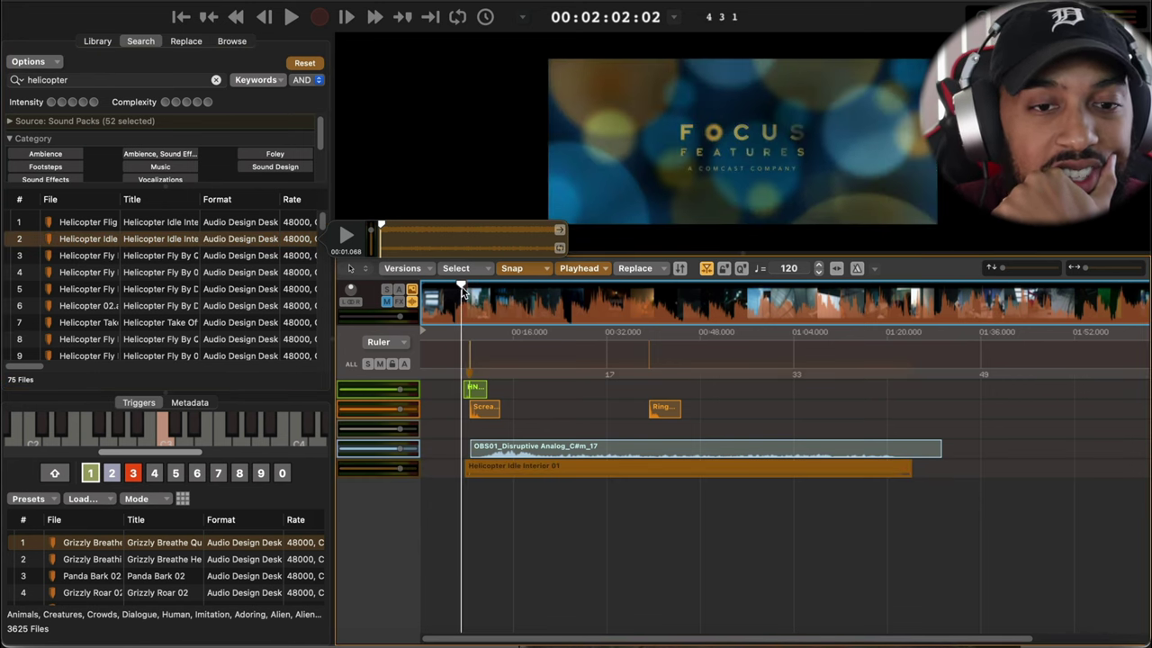
key(space)
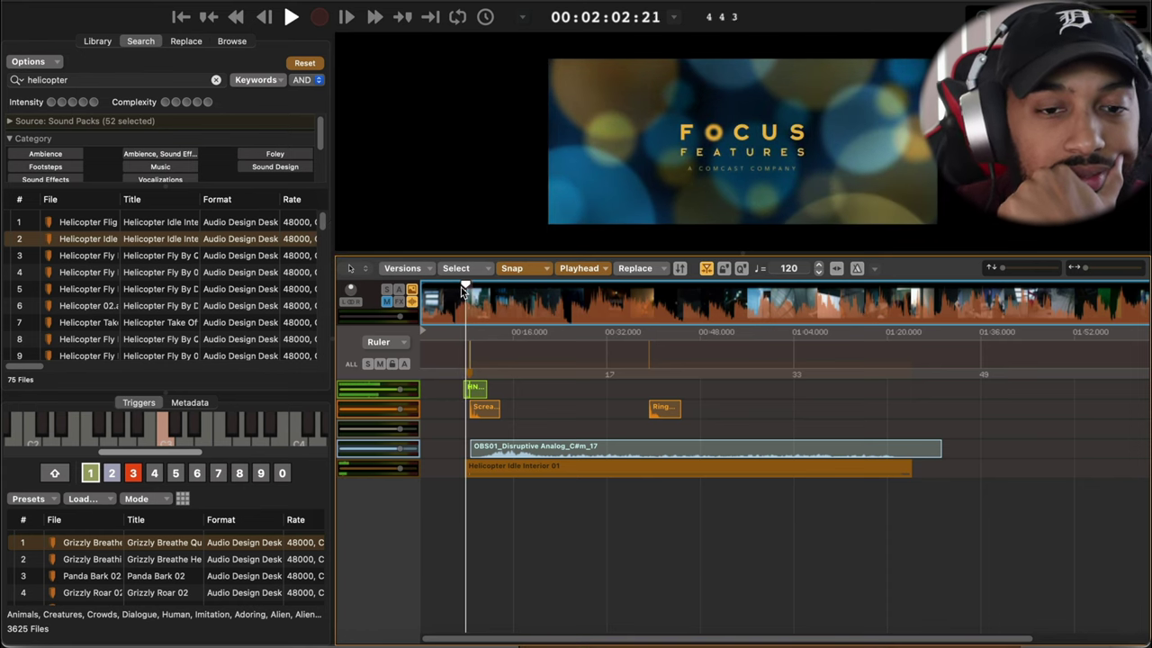
key(space)
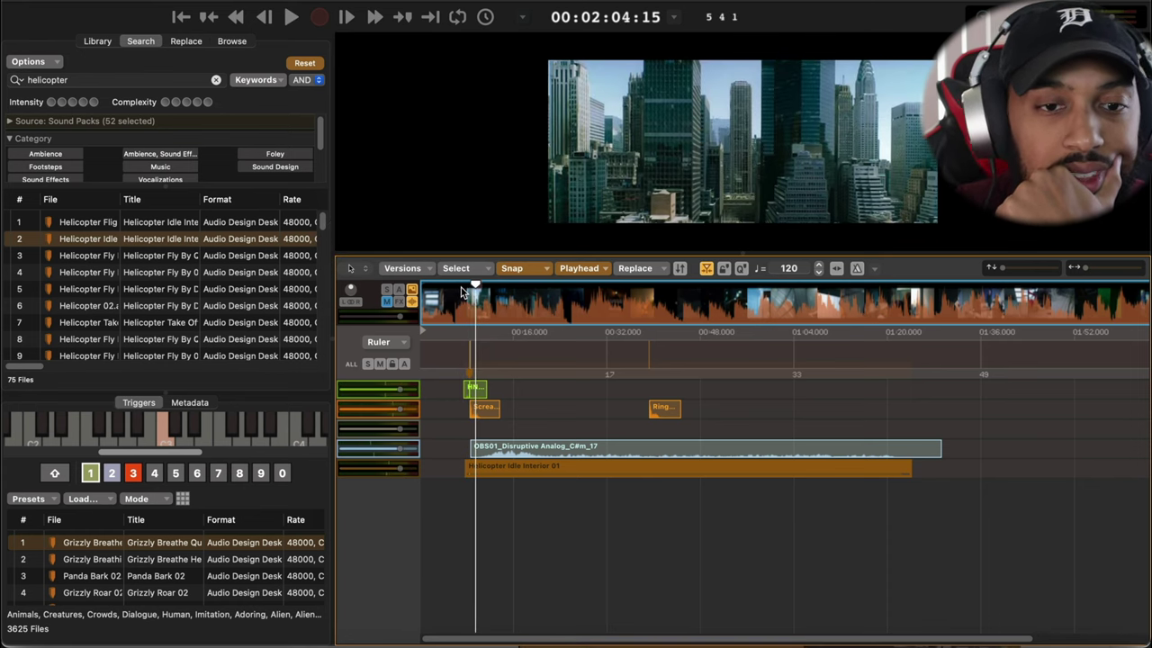
drag(473, 361, 470, 313)
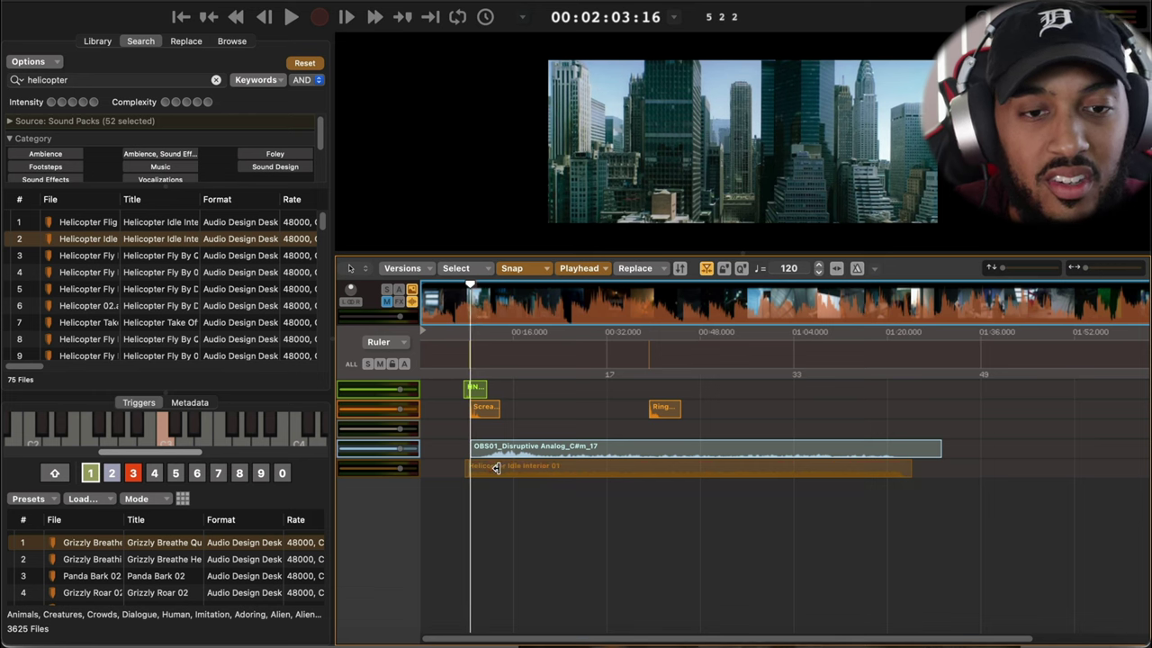
drag(486, 468, 493, 468)
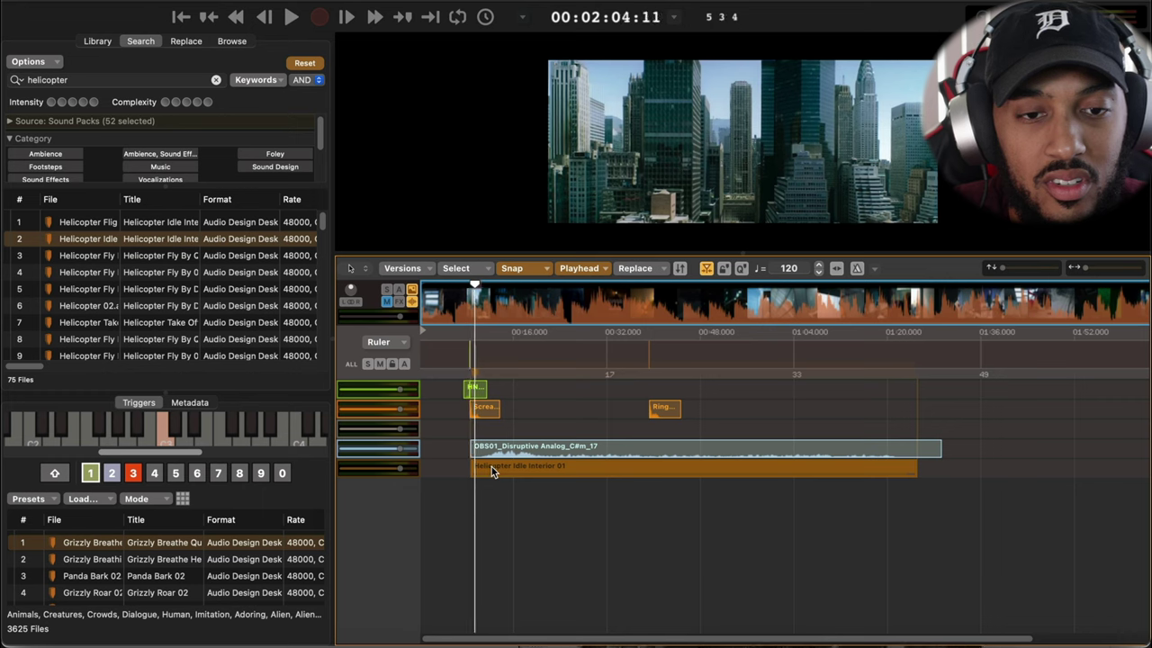
- Trim the Helicopter Idle Interior 01 clip to a short piece and replay it from the opening
drag(454, 317, 455, 311)
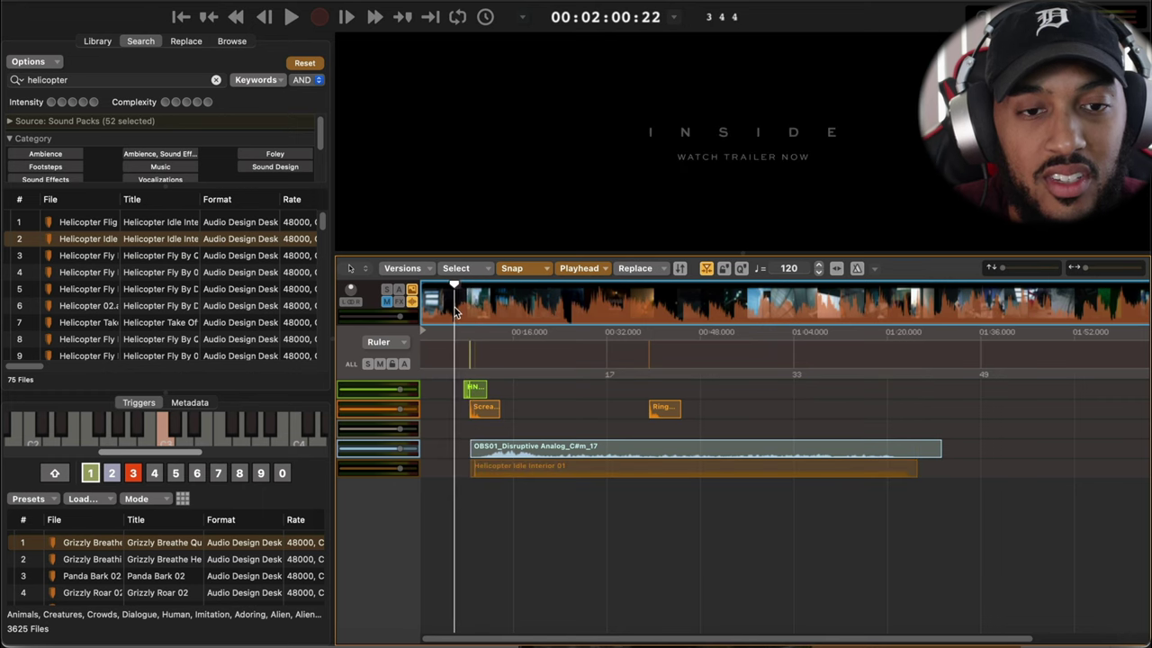
key(space)
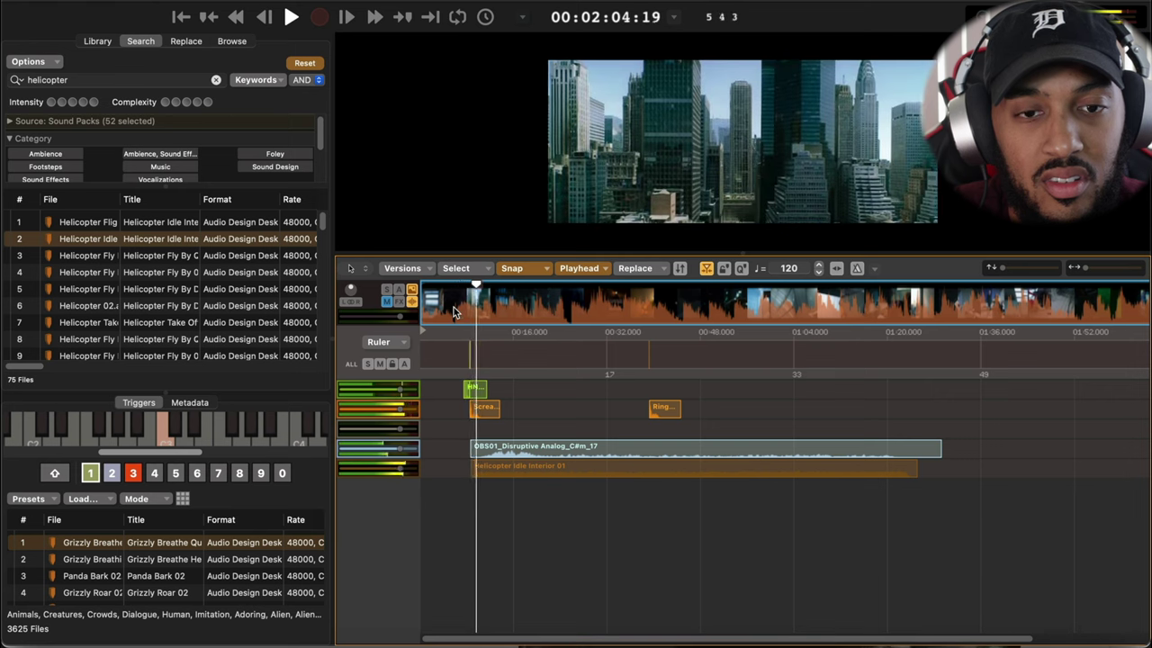
key(space)
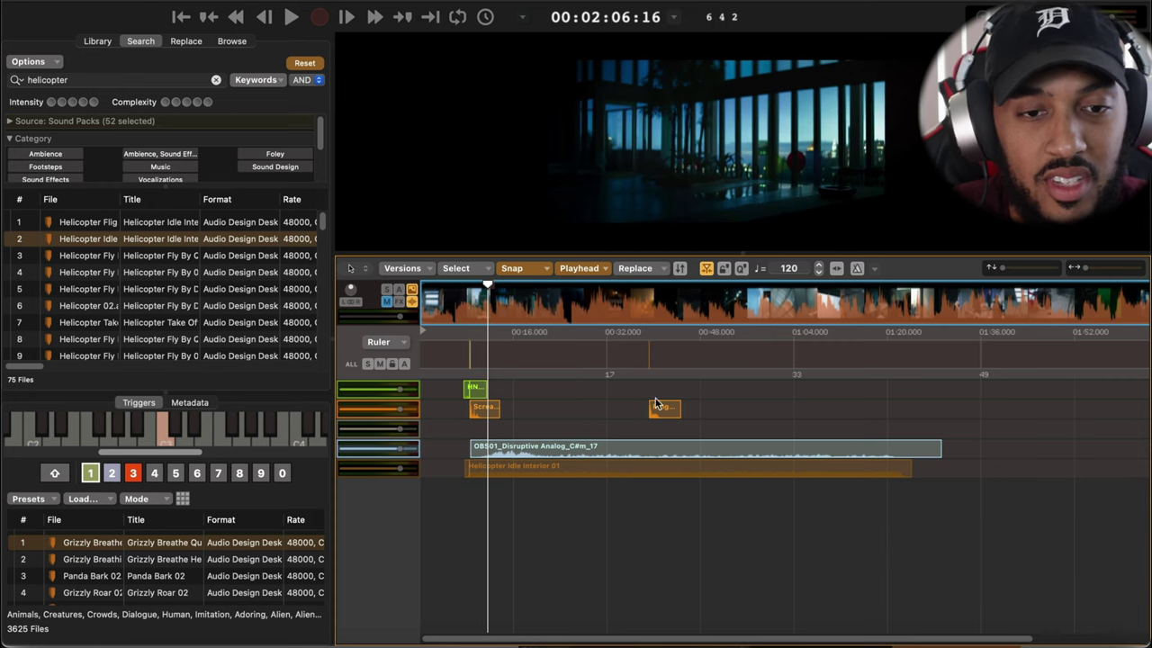
drag(907, 473, 484, 483)
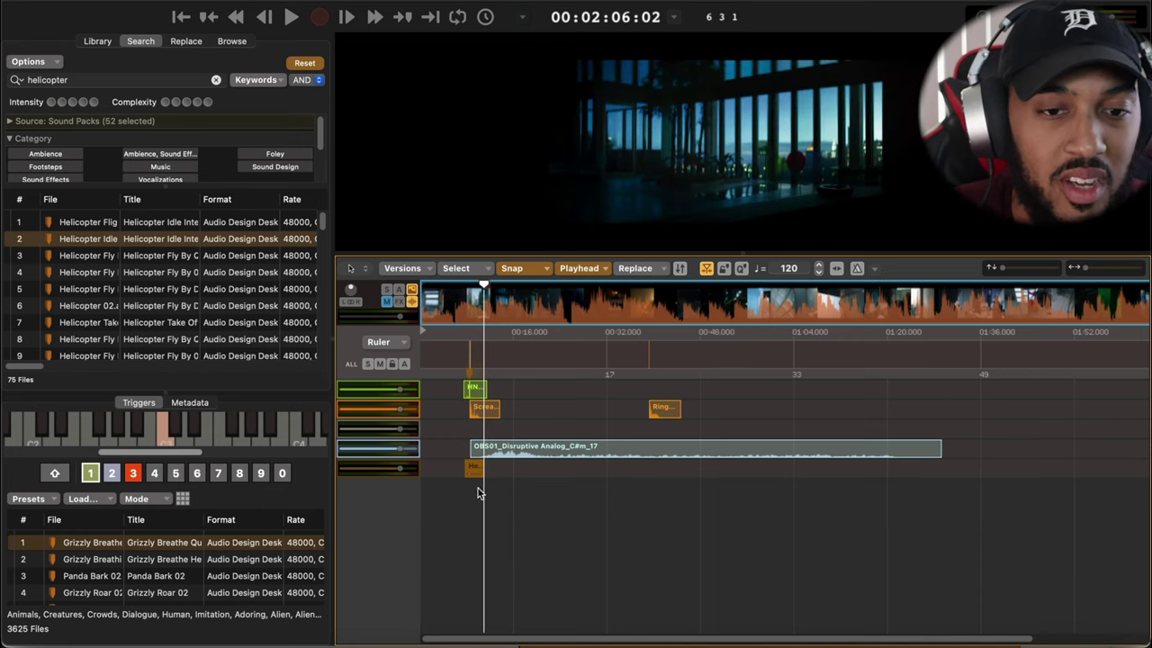
click(454, 299)
key(space)
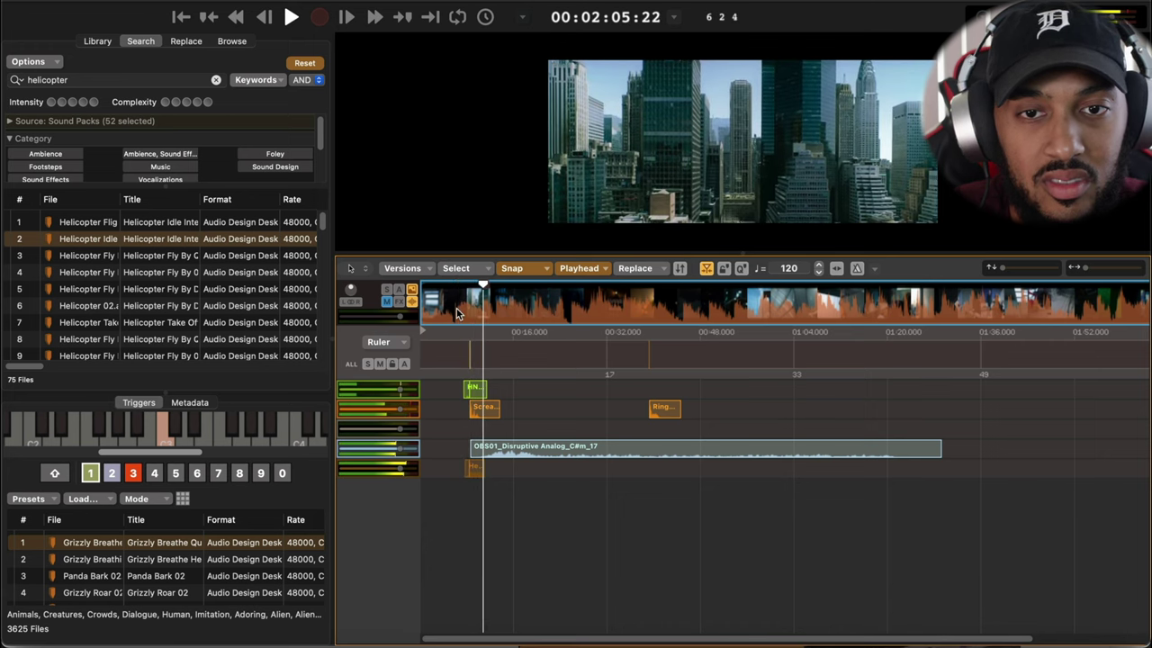
- Apply a Mixing > Fade Out to the shortened Helicopter Idle Interior 01 clip
right_click(476, 469)
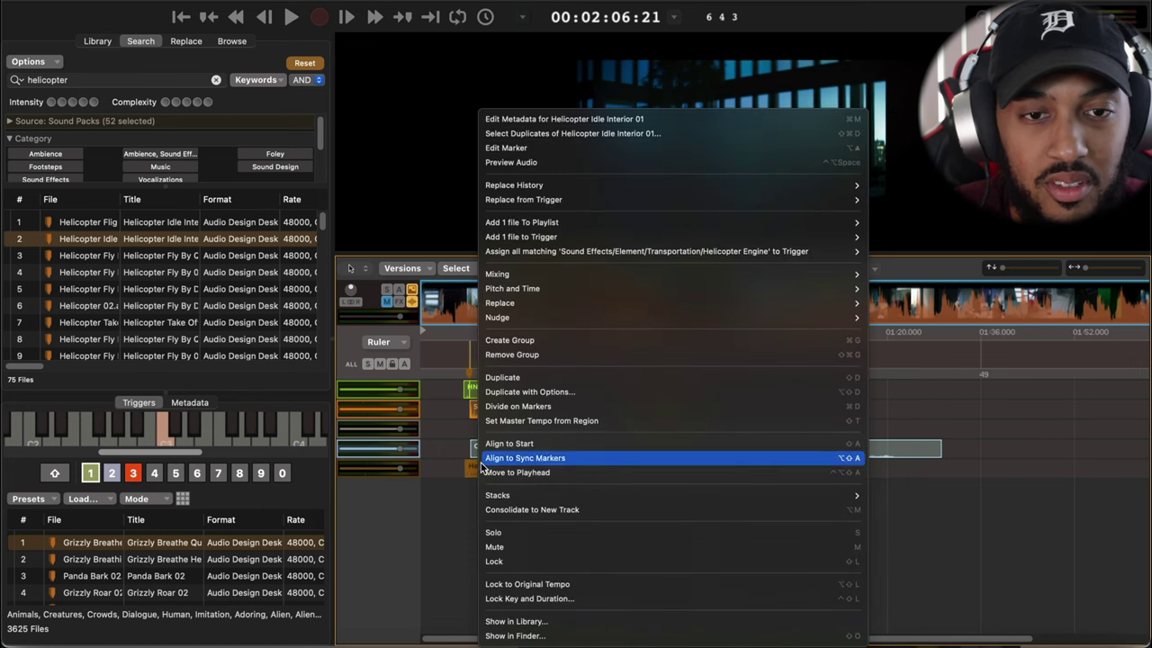
mouse_move(501, 277)
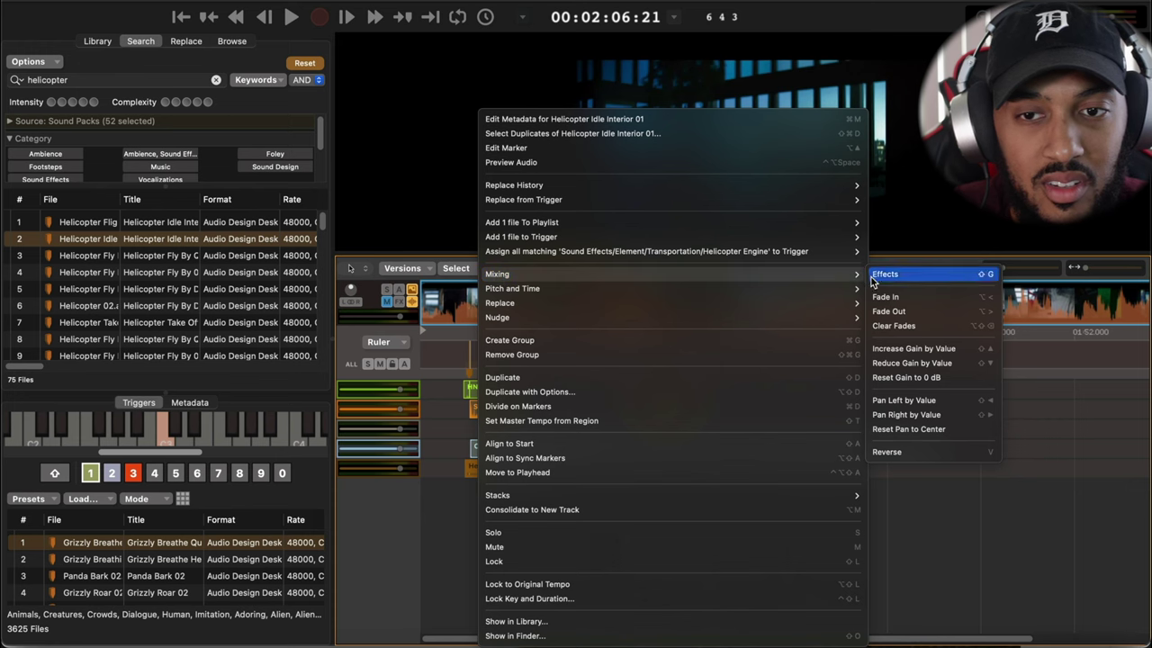
click(891, 311)
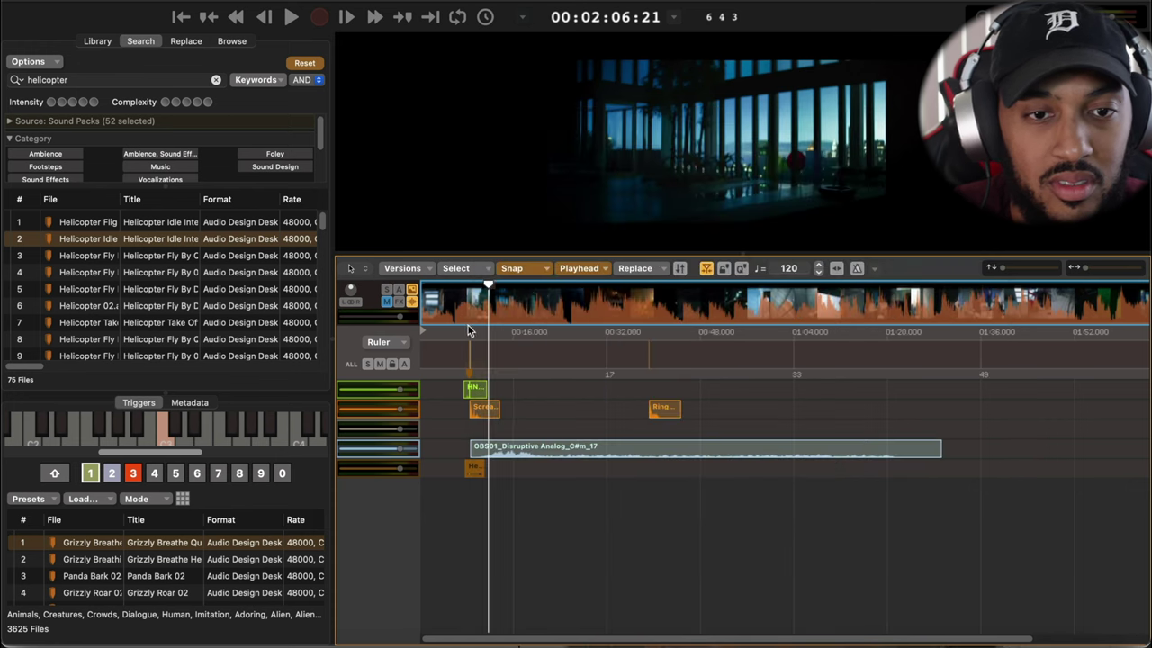
- Replay the fade, scrub to the door moment and select the old search text
click(459, 328)
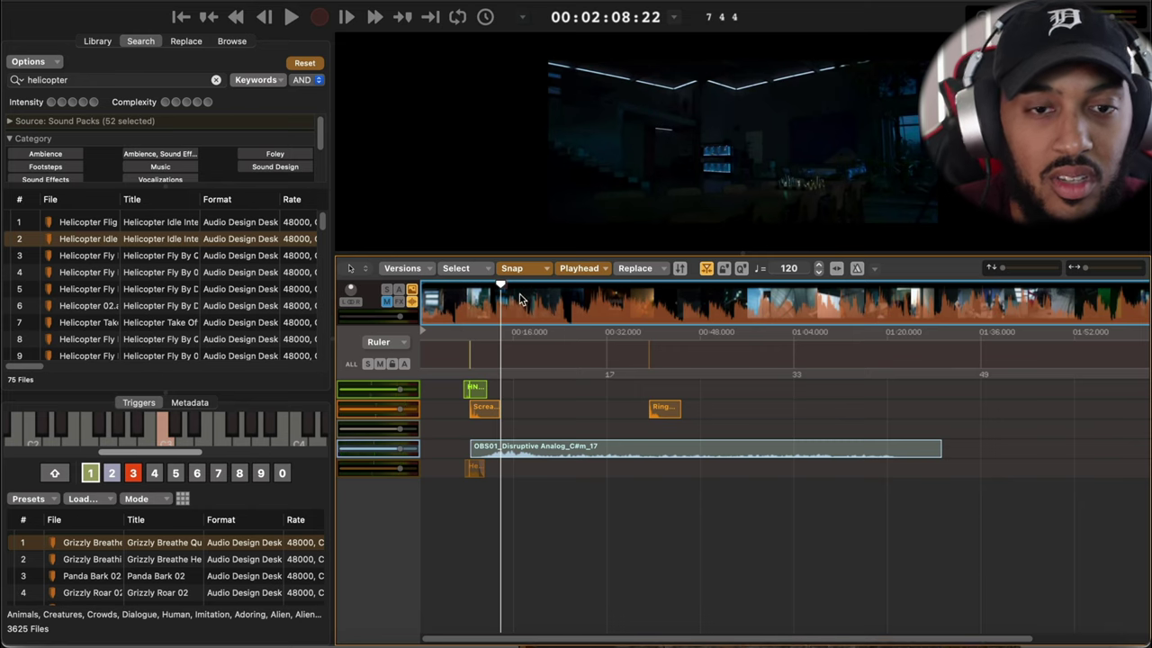
drag(500, 288, 496, 291)
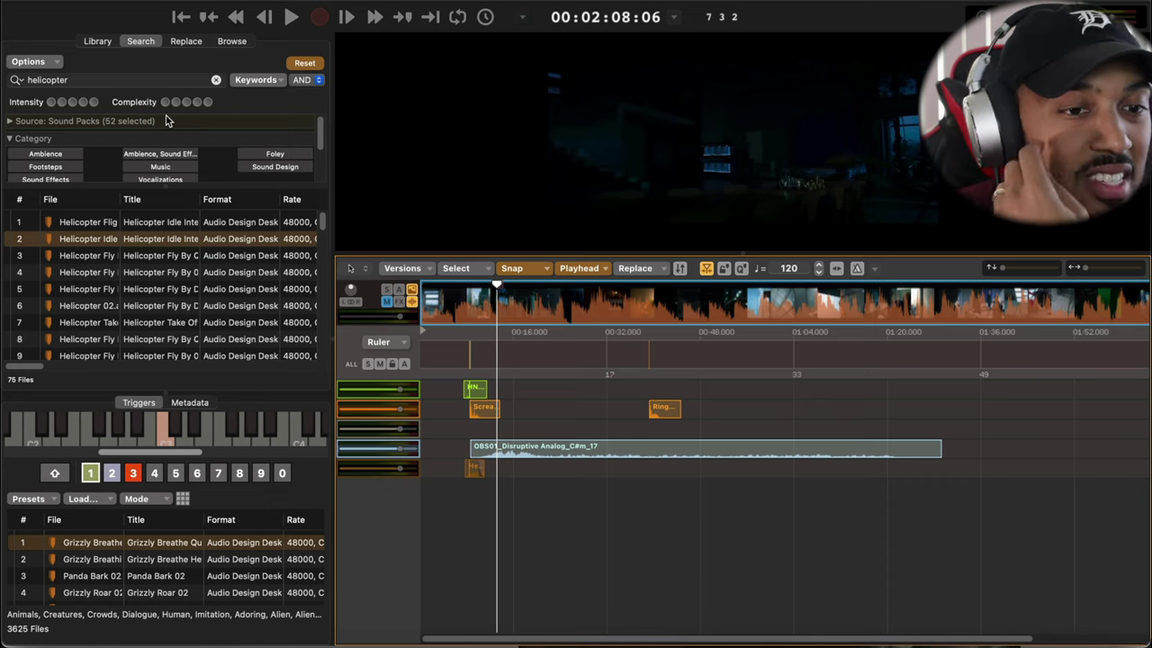
click(133, 83)
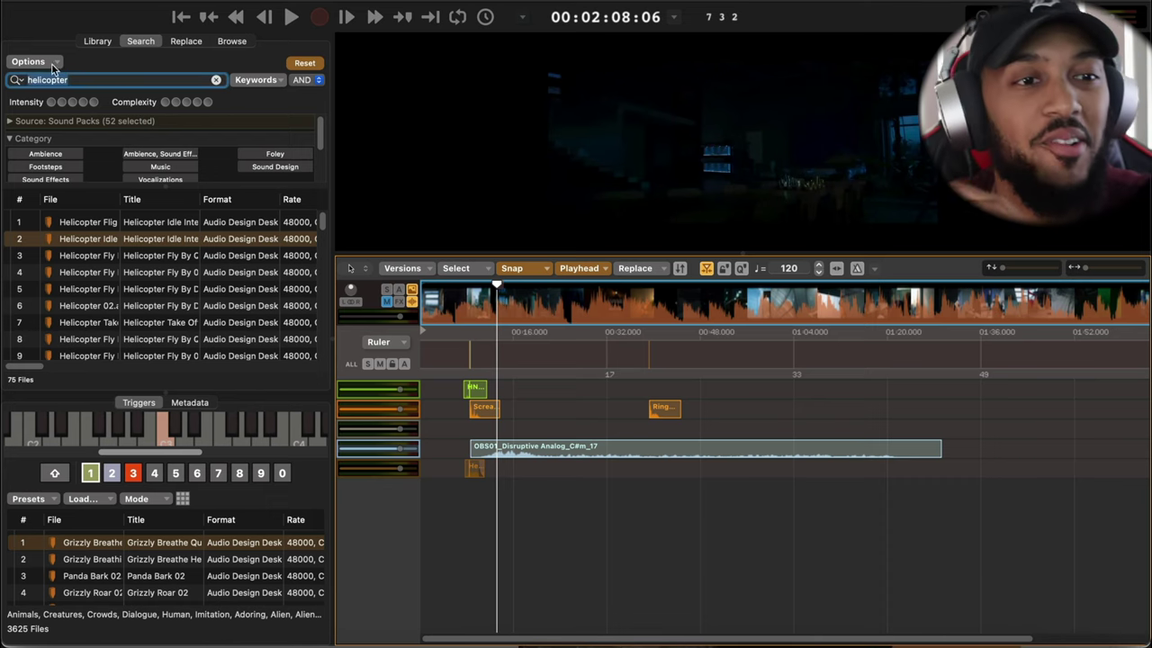
- Search the sound library for 'door slide', listing 110 results
text(do)
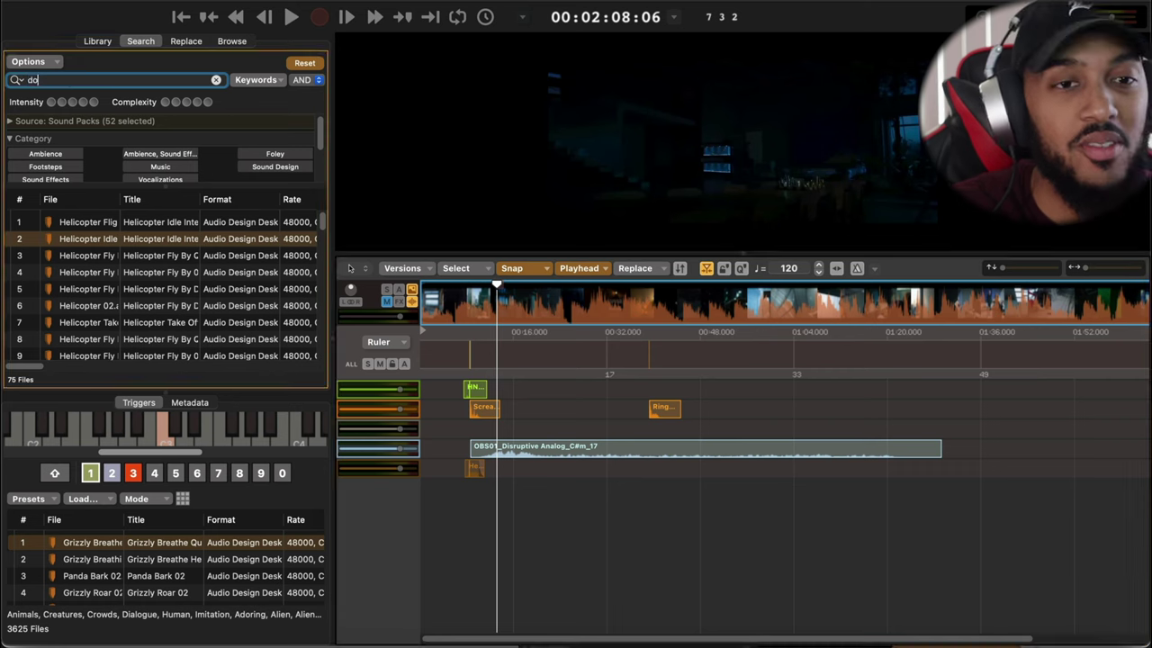
text(or slide)
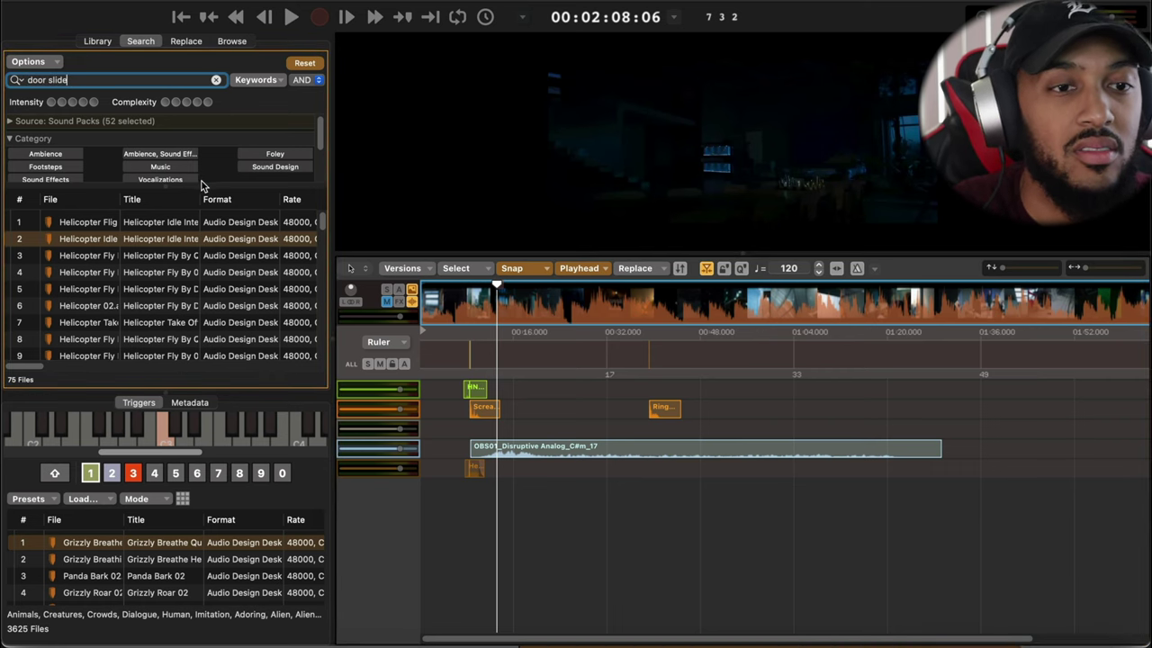
key(Return)
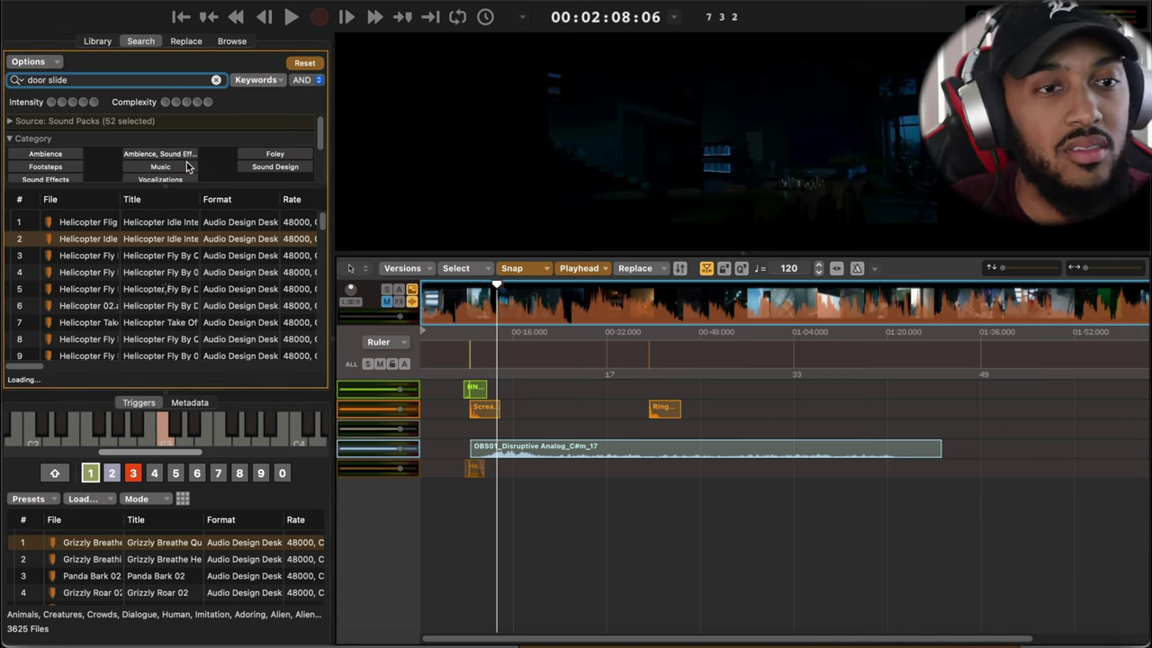
key(super+a)
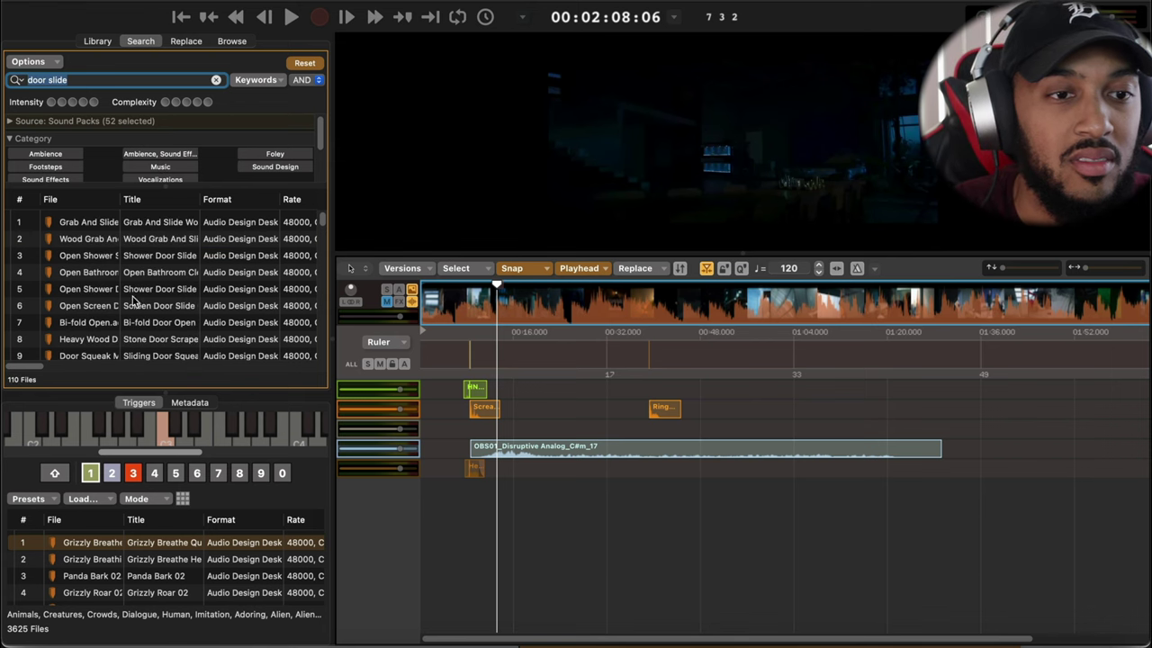
- Audition the door slide sounds and add Open Shower Slide at the playhead
click(103, 228)
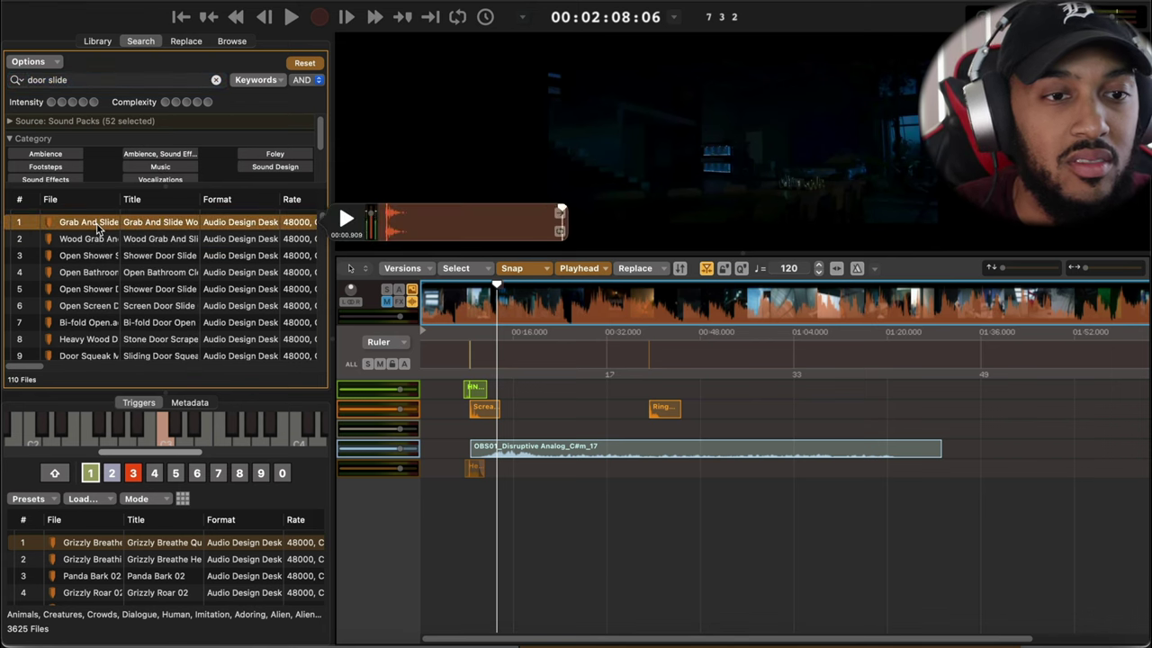
key(Down)
key(Down)
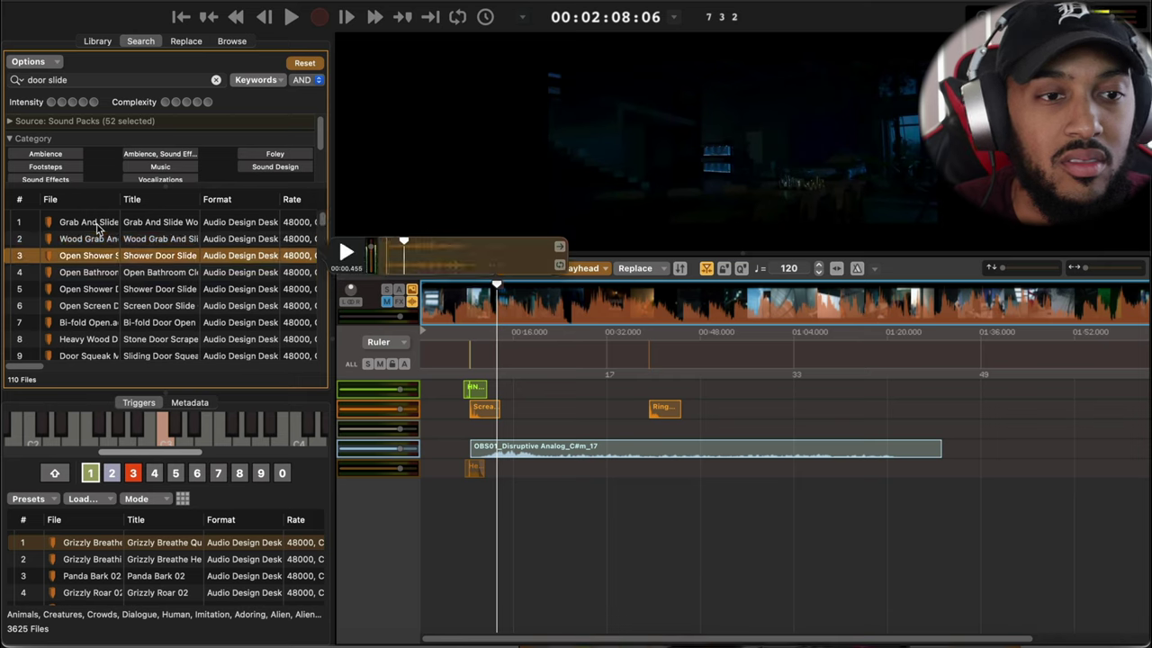
key(Down)
key(Down)
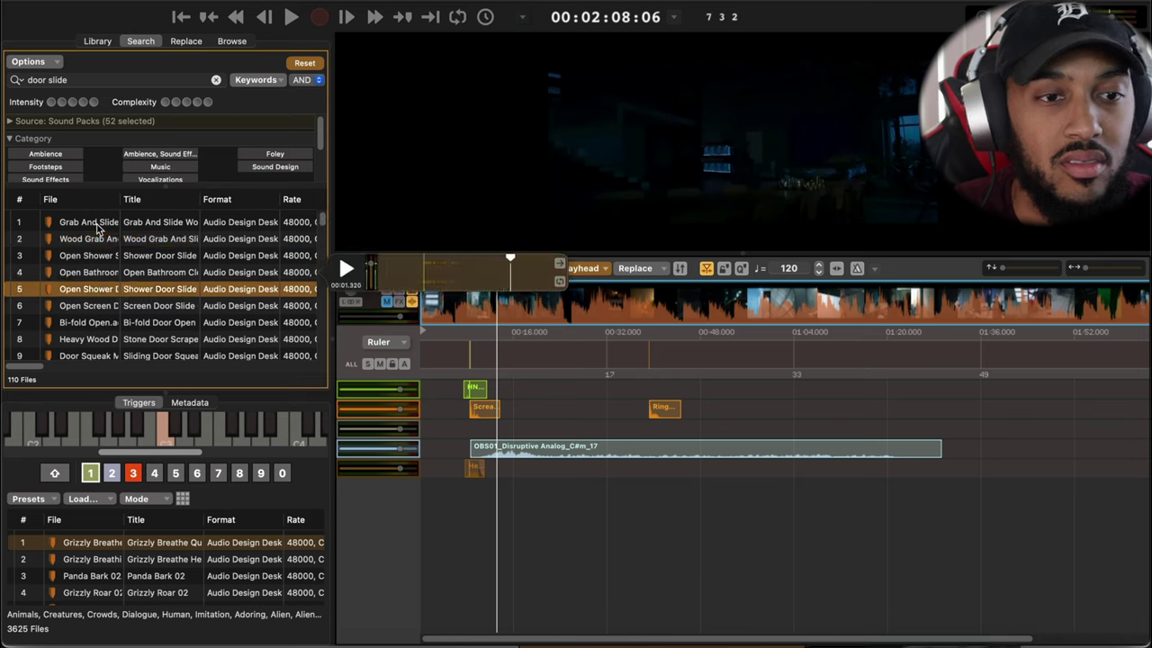
key(Down)
key(Down)
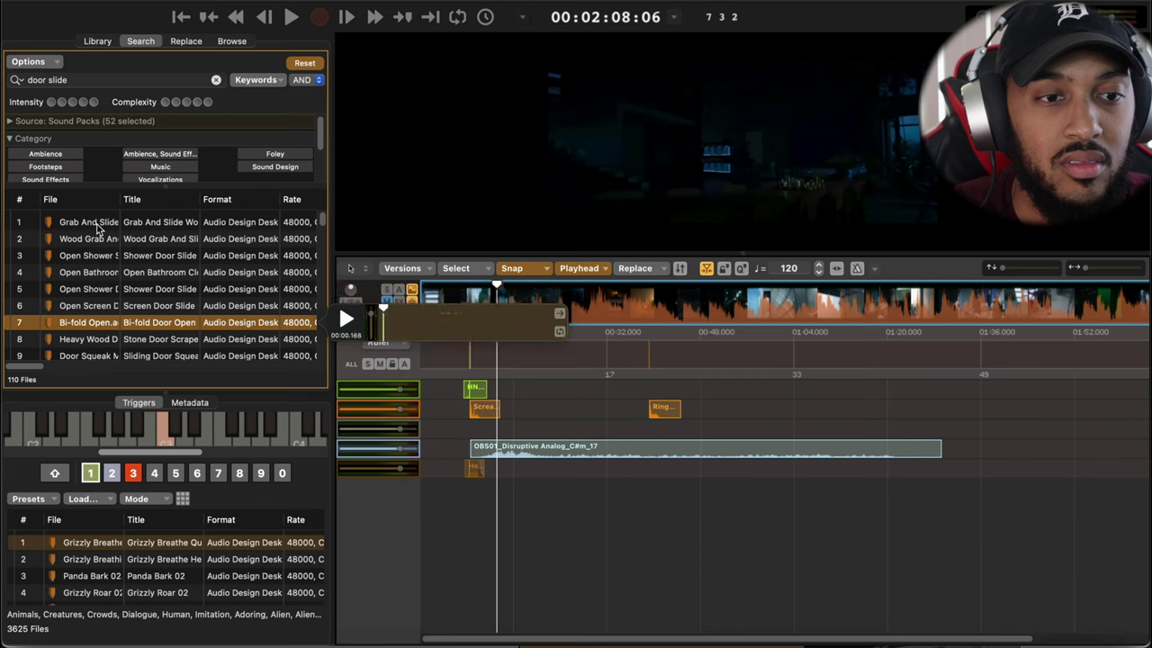
key(Down)
key(Down)
key(Down)
key(Down)
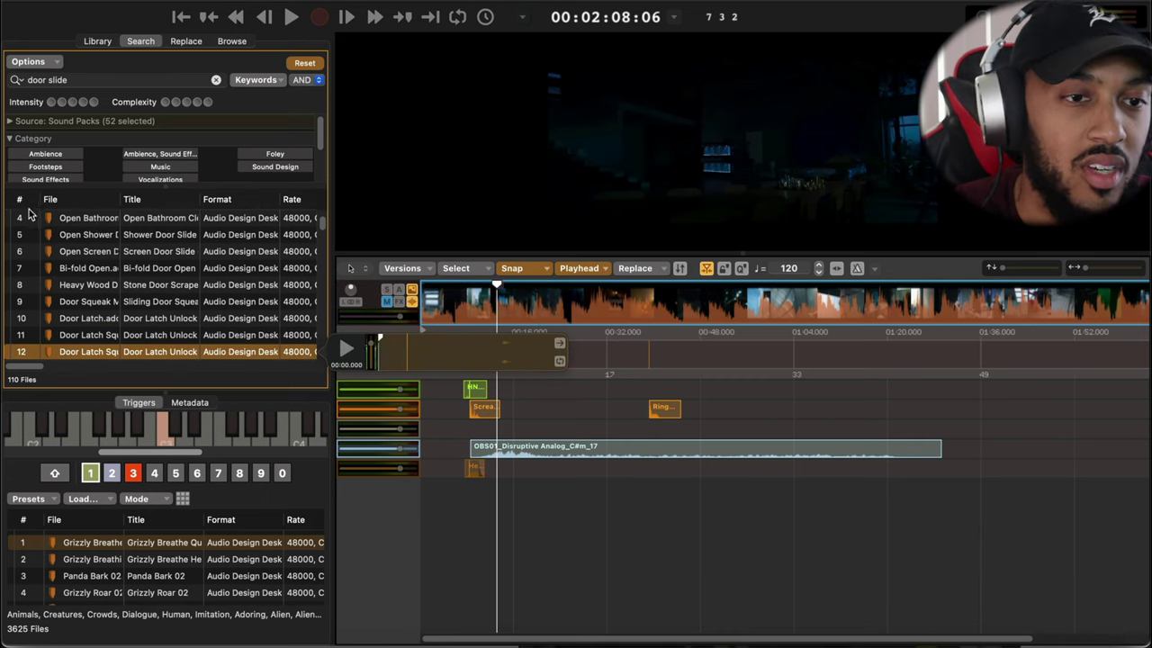
scroll(97, 255, up, 1)
click(99, 245)
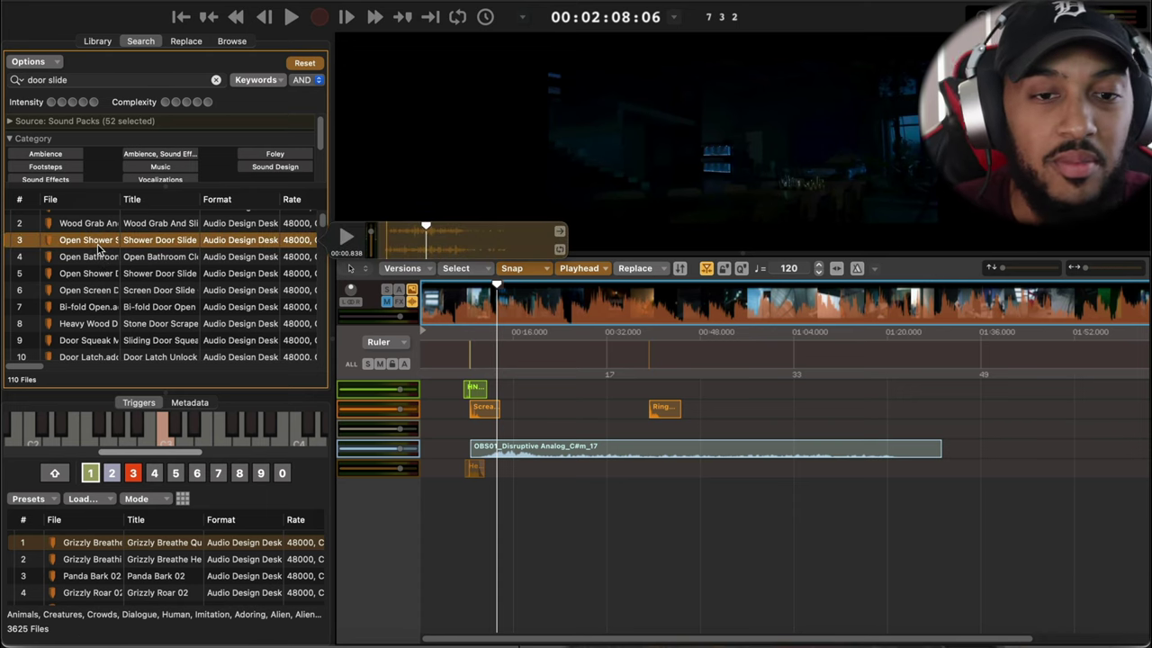
double_click(97, 242)
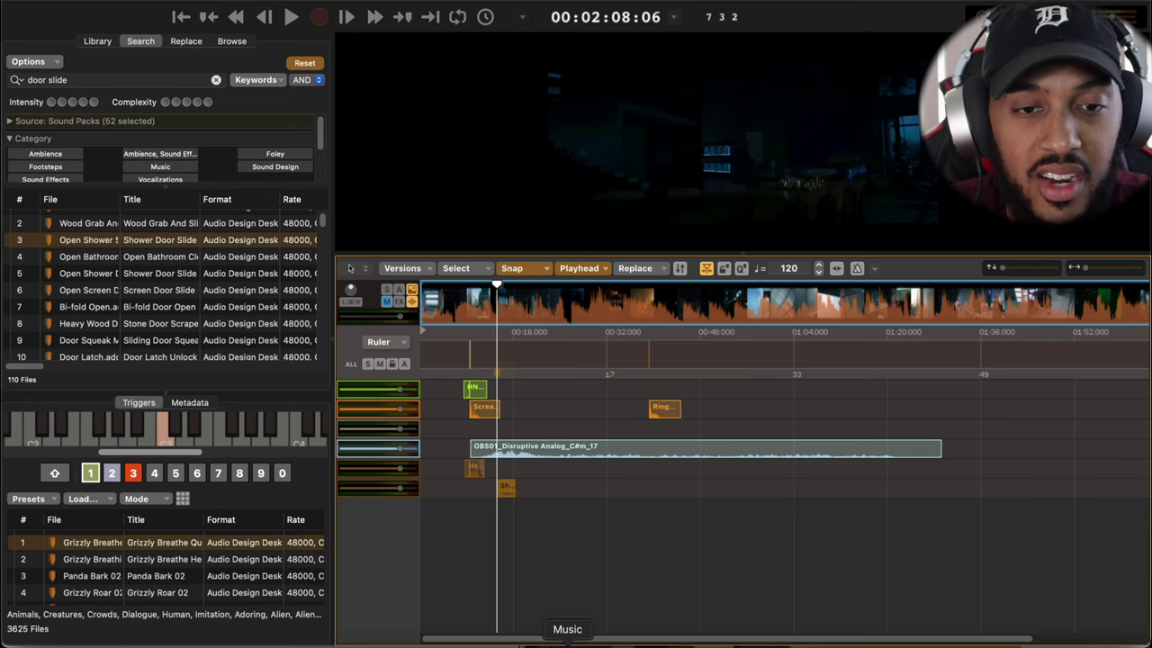
- Review the Shower Door Slide clip and nudge it slightly earlier to match the door on picture
click(488, 306)
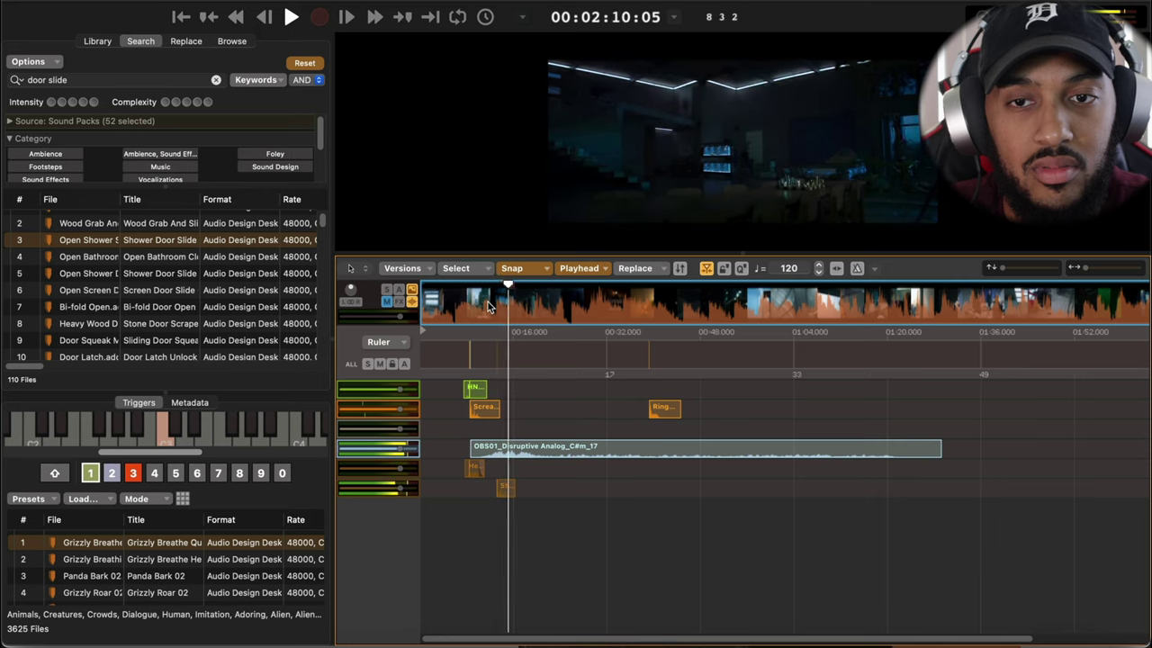
click(500, 311)
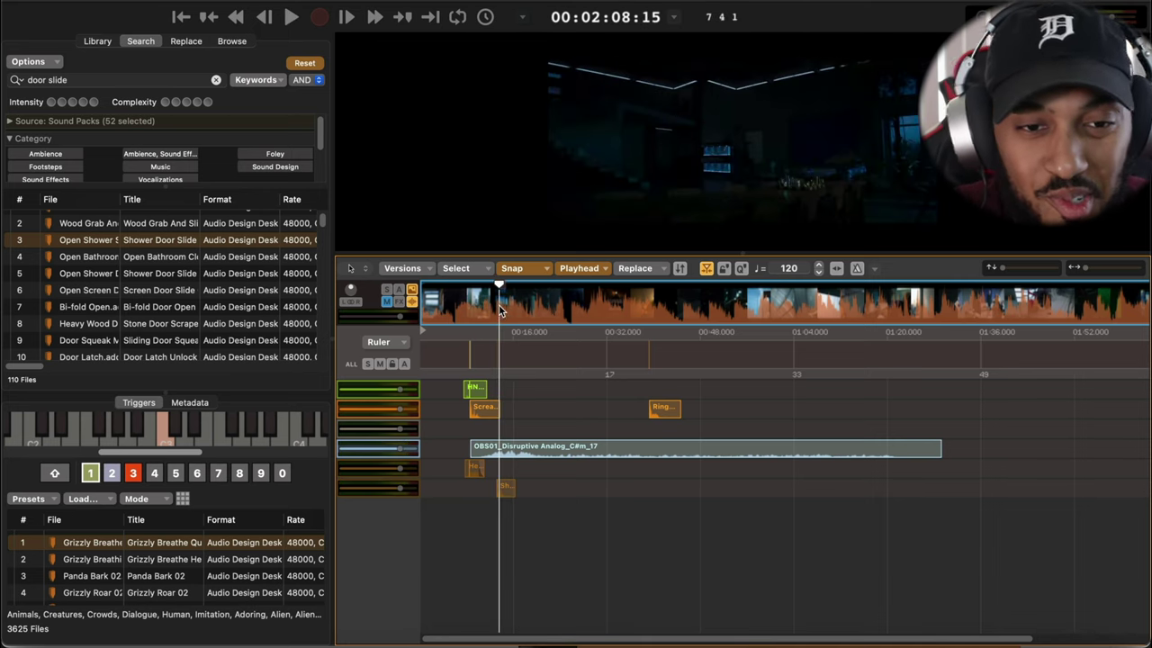
click(509, 486)
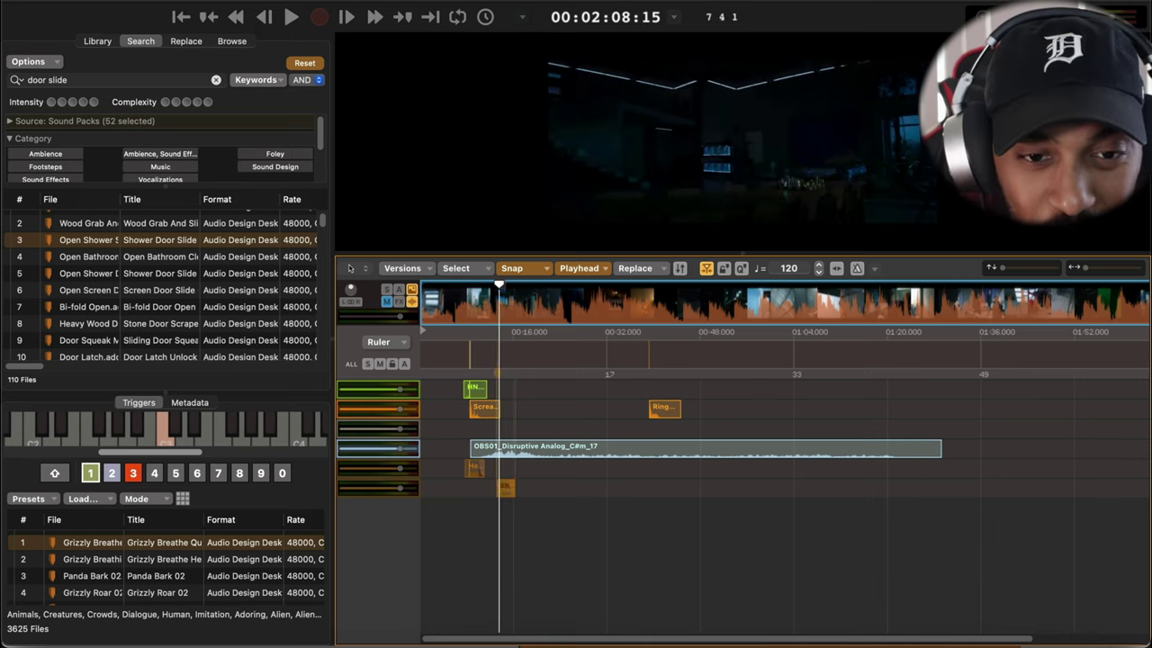
drag(508, 486, 505, 486)
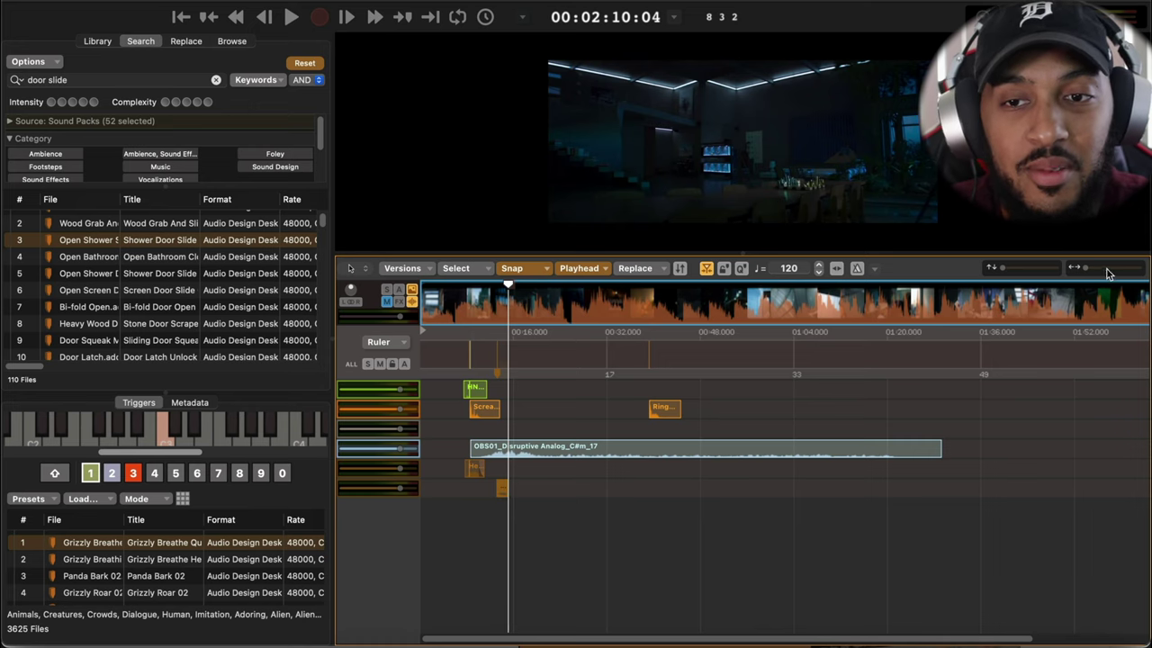
- Zoom in on the door clip, replay the door moment and select Shower Door Slide Open 02
drag(1089, 273, 1109, 275)
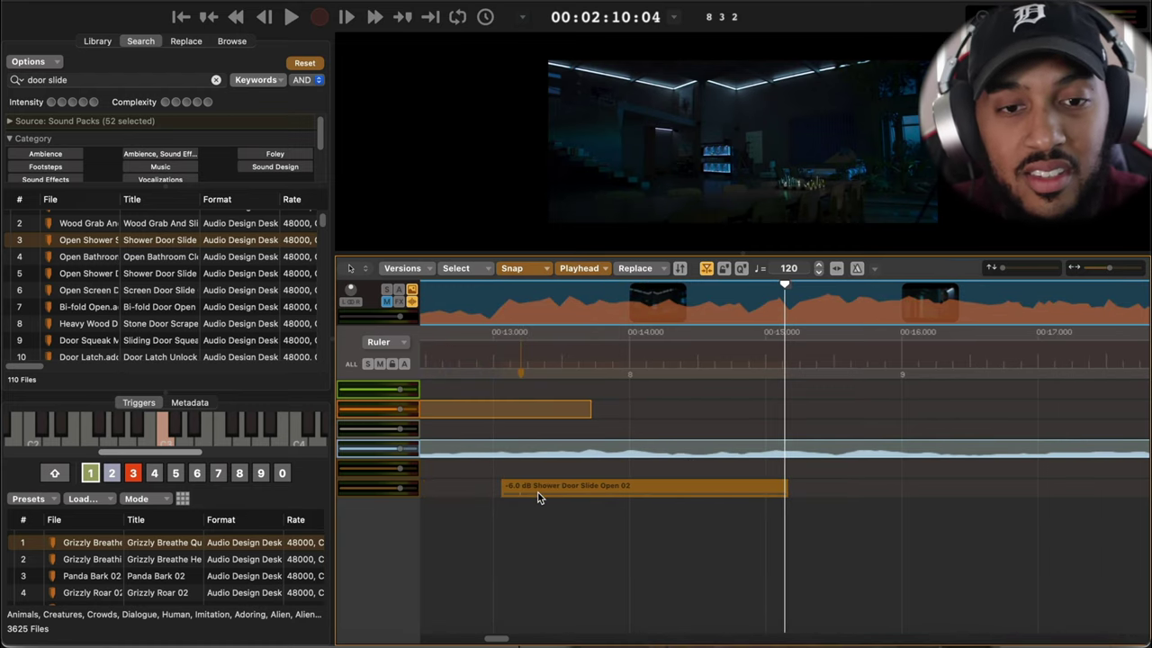
click(475, 311)
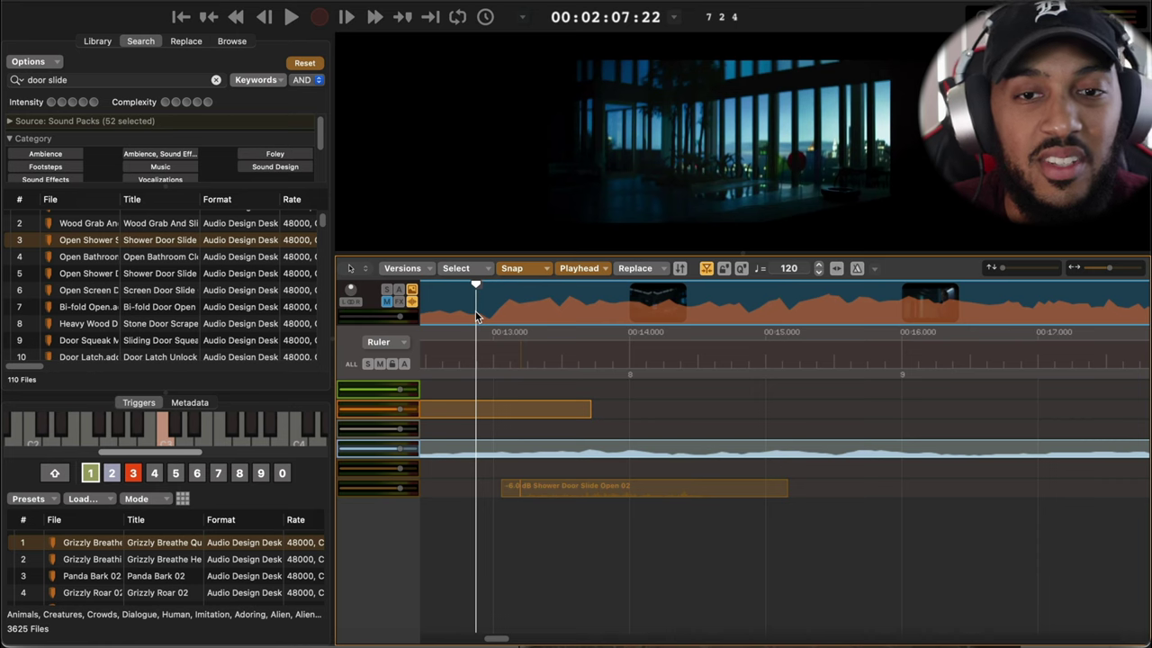
click(475, 310)
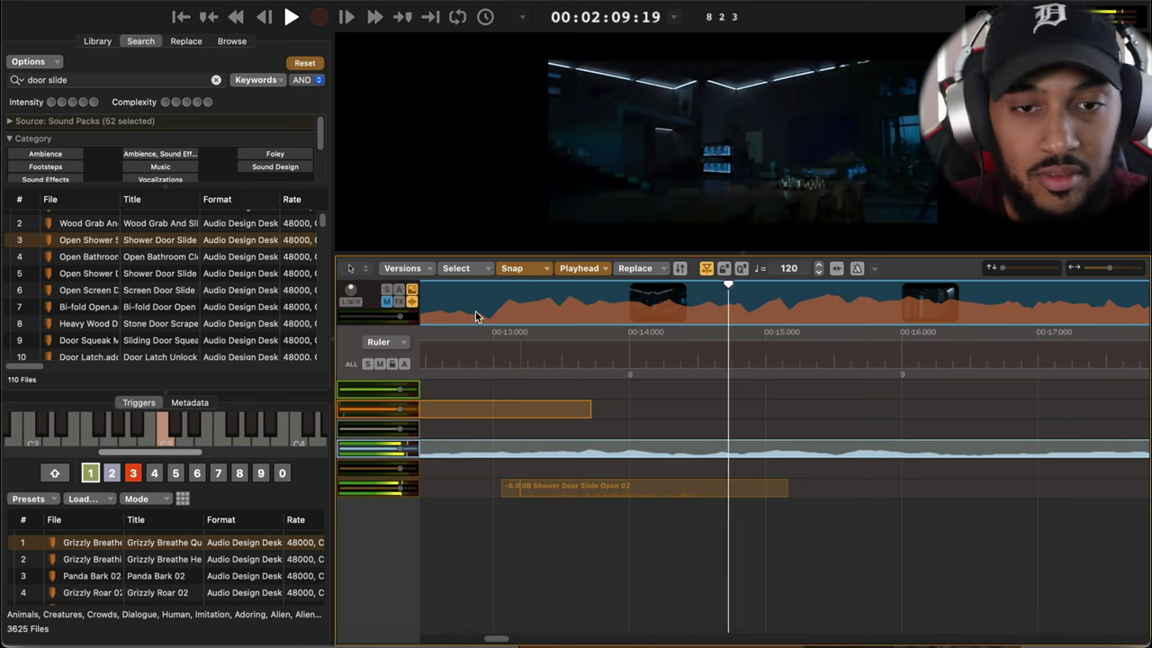
click(475, 311)
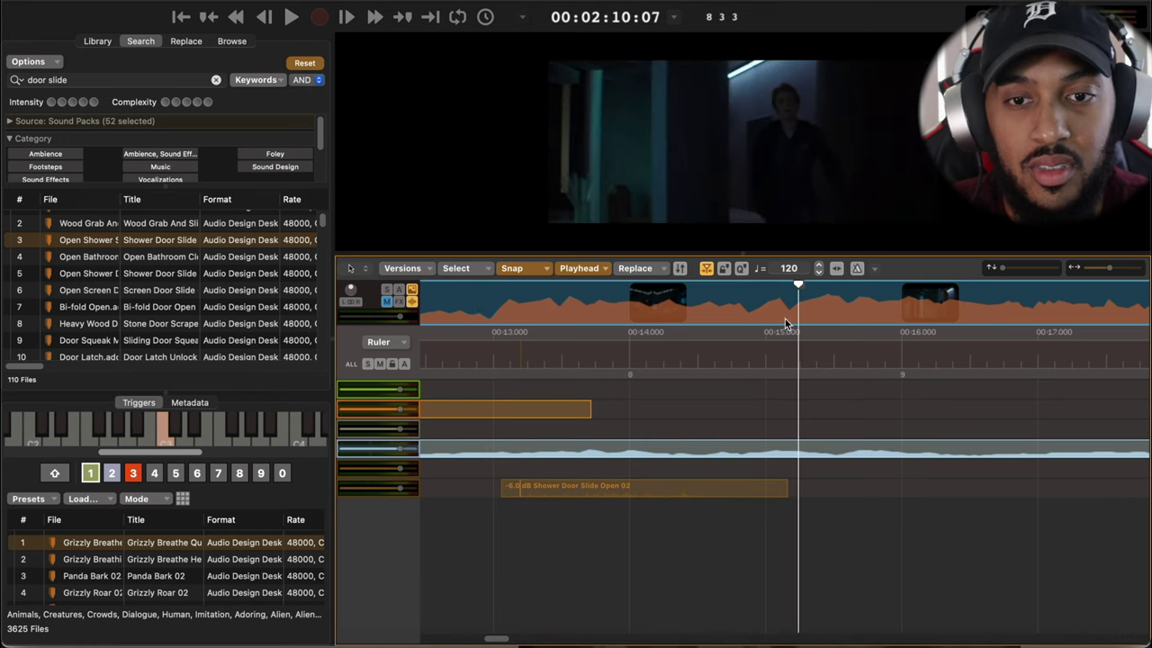
click(781, 324)
click(776, 494)
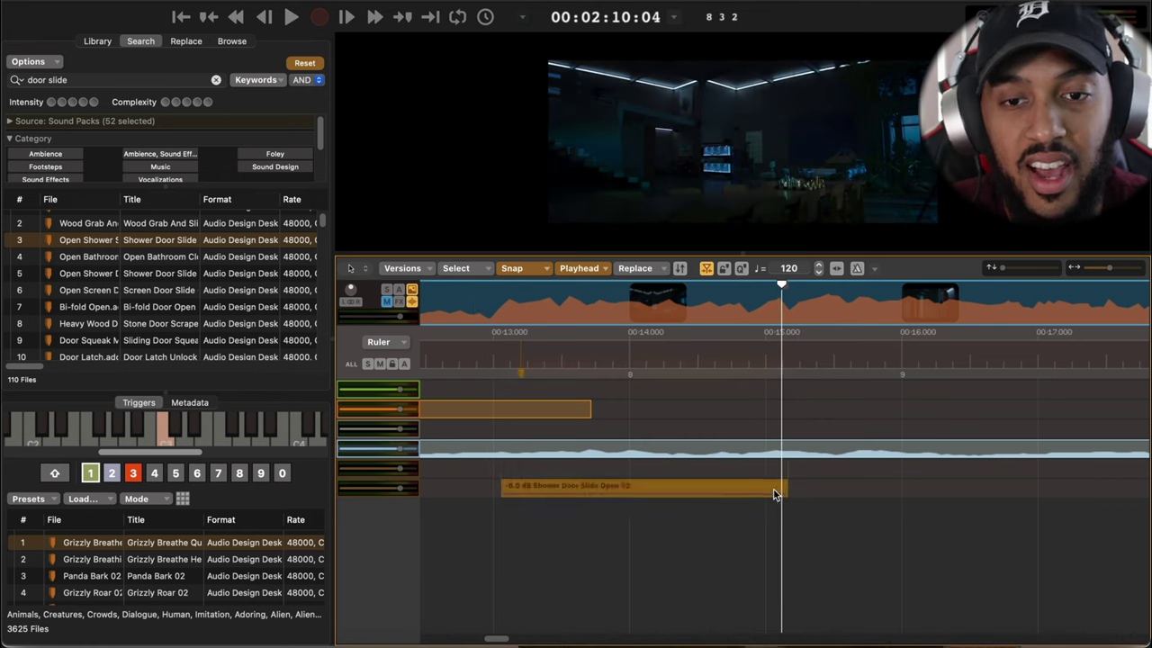
- Apply a Mixing > Fade Out to the Shower Door Slide Open 02 clip
right_click(763, 492)
mouse_move(839, 273)
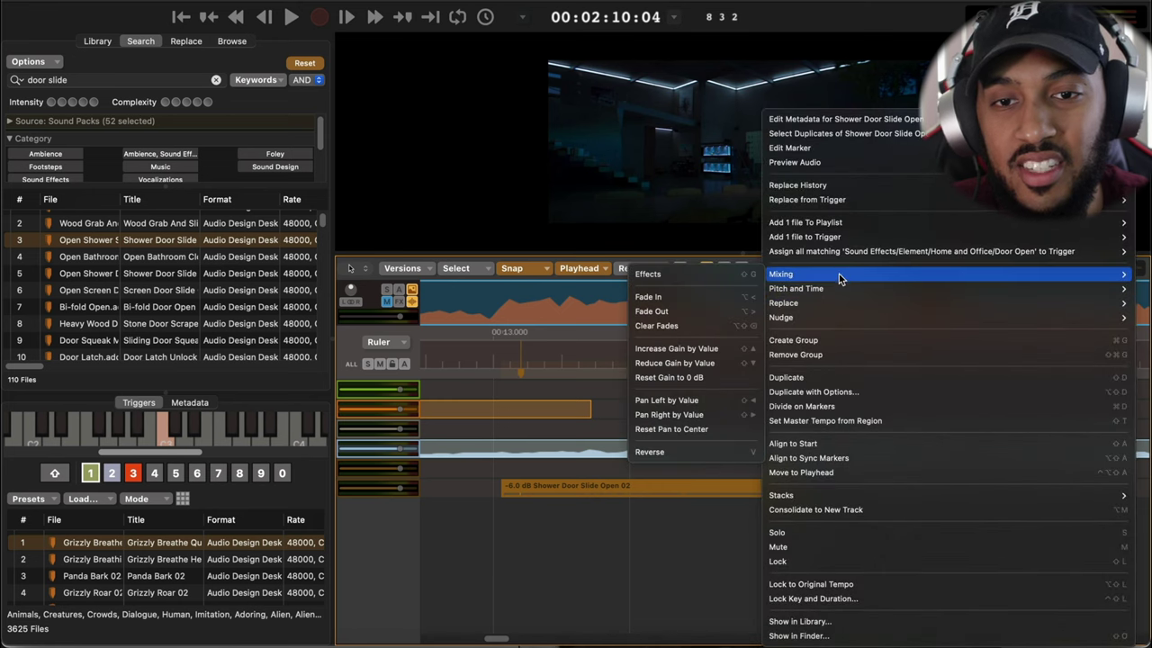
click(720, 312)
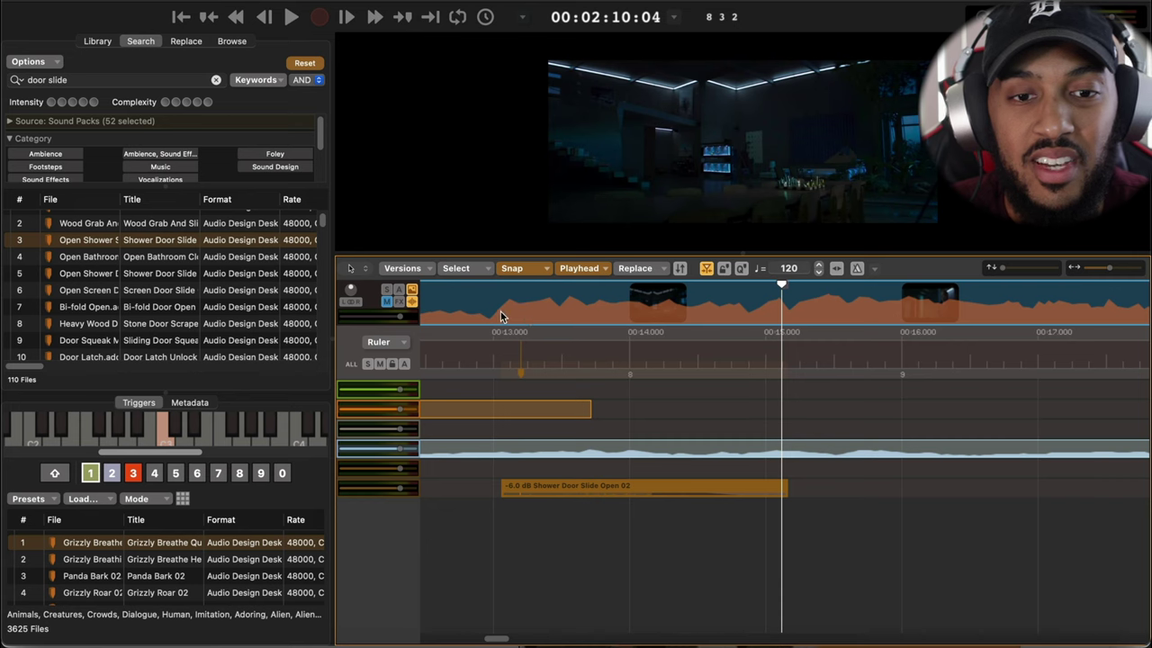
- Replay the door slide fade, then fire a DRN01_Subterranean_Atonal_153 drone onto track three
key(space)
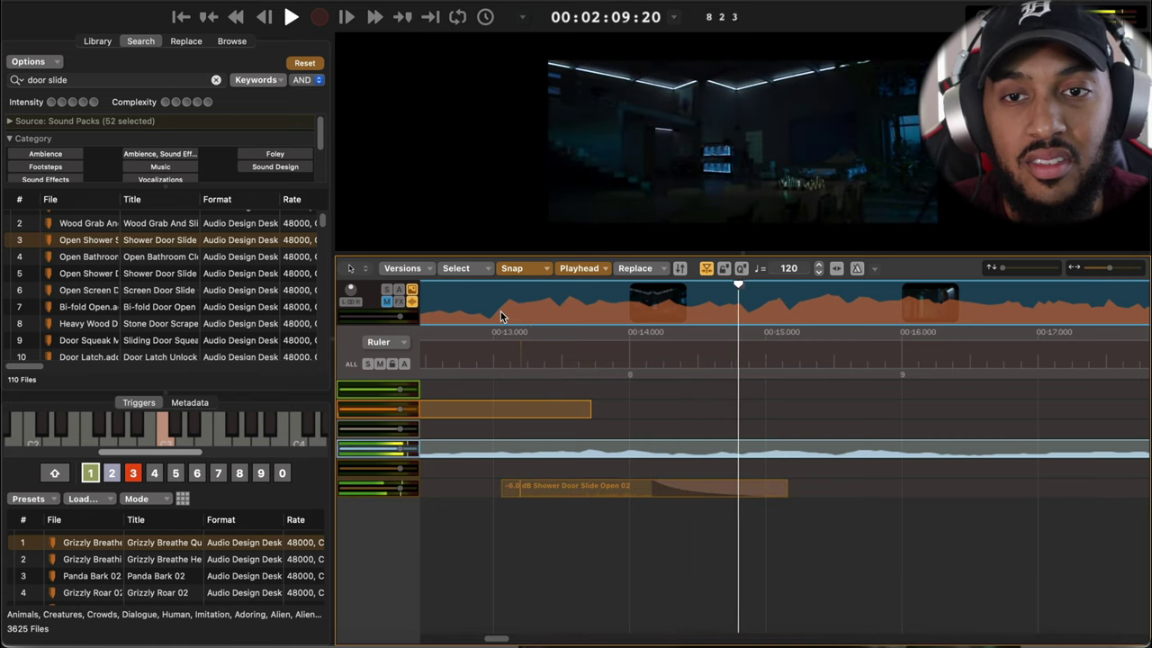
click(500, 311)
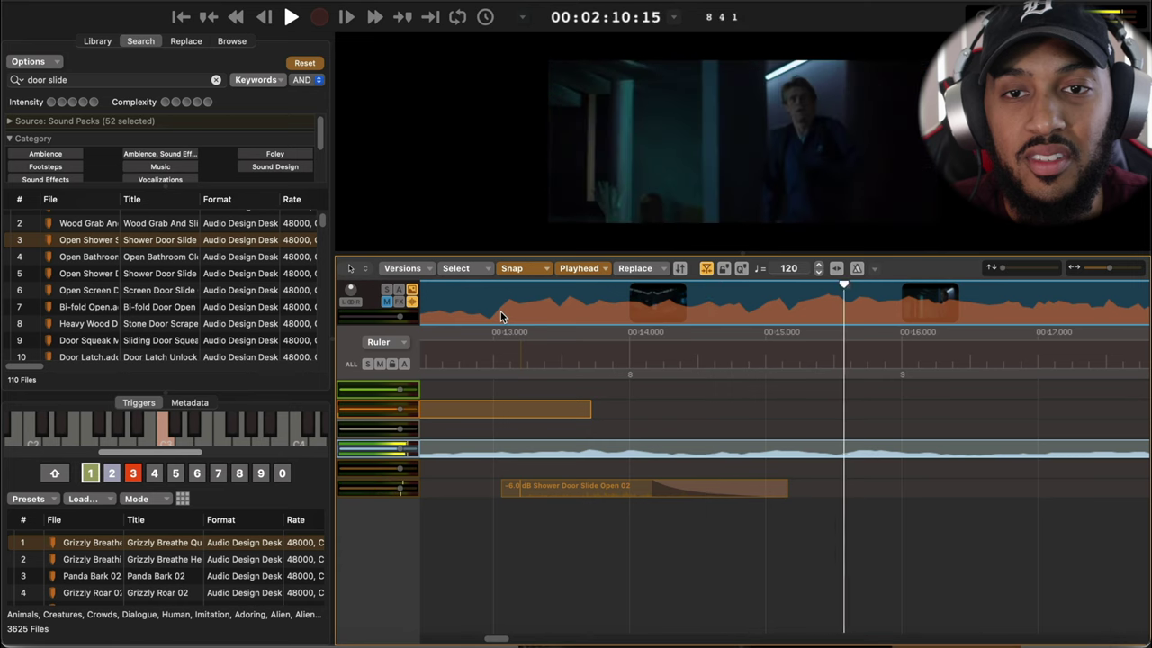
click(501, 311)
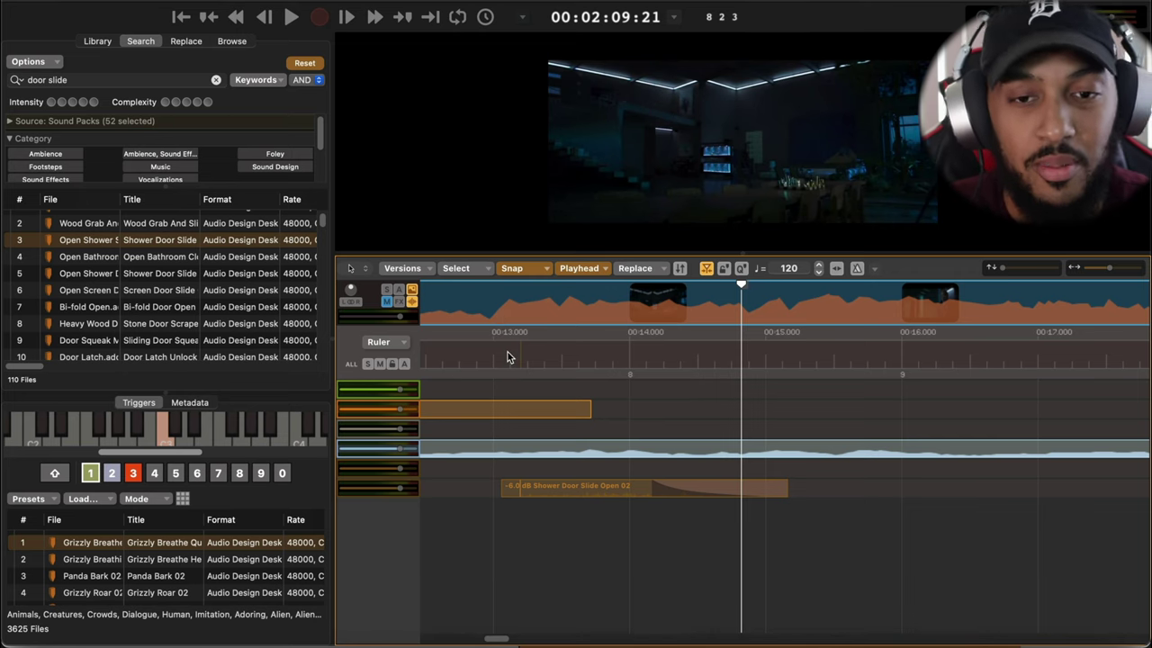
key(a)
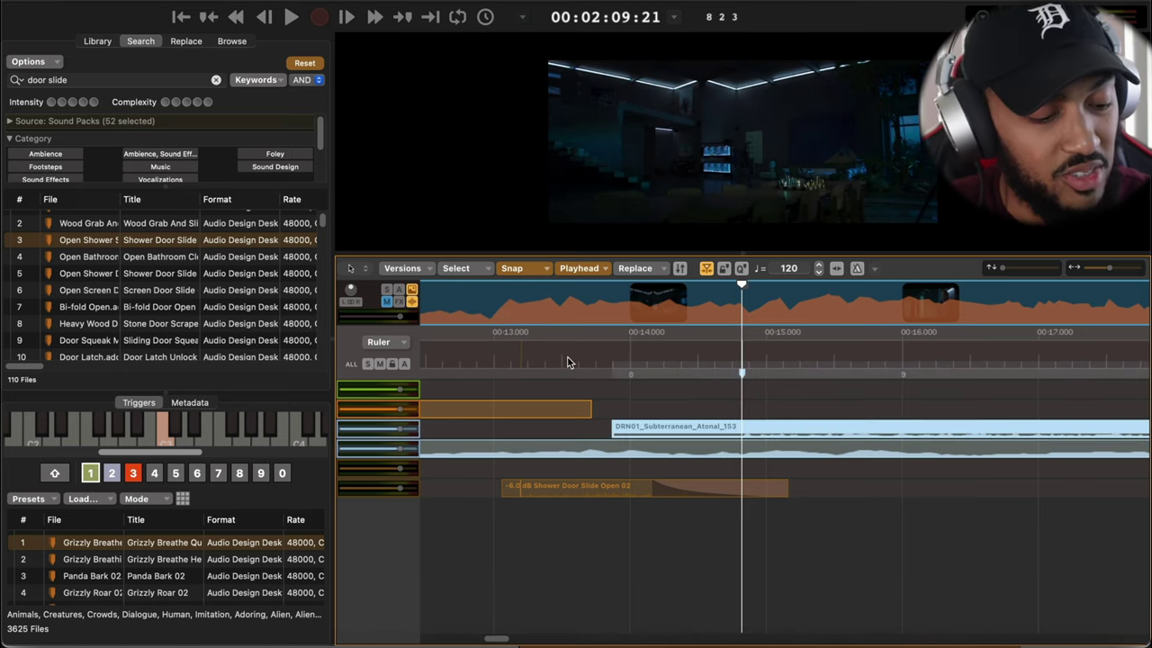
key(super+z)
key(a)
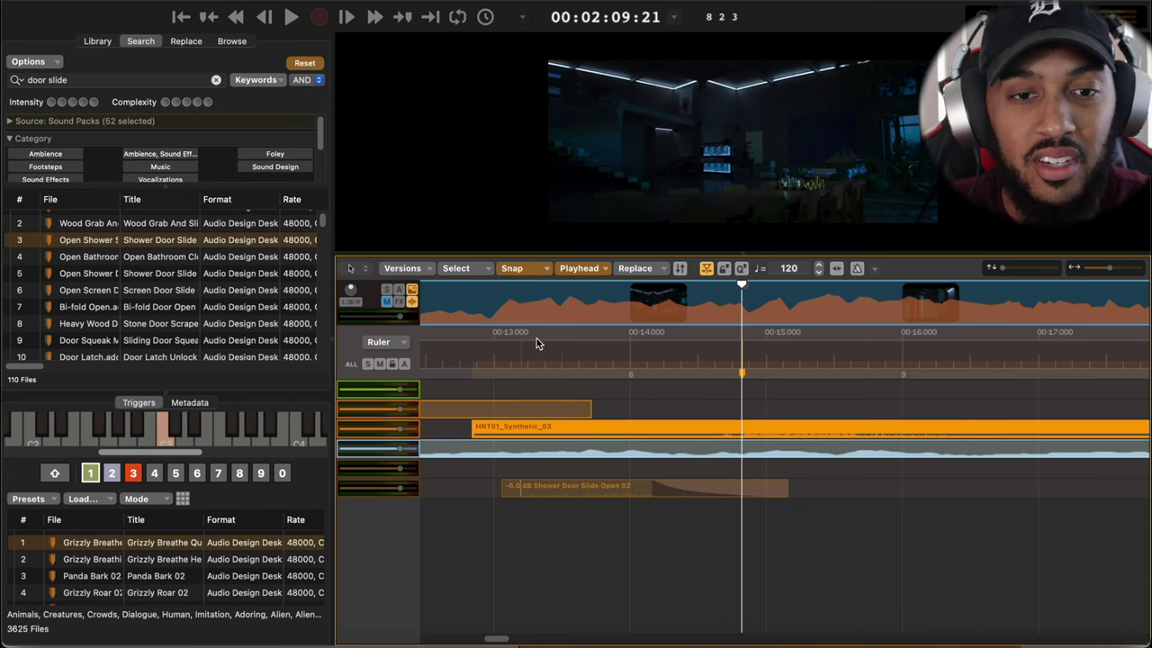
click(597, 314)
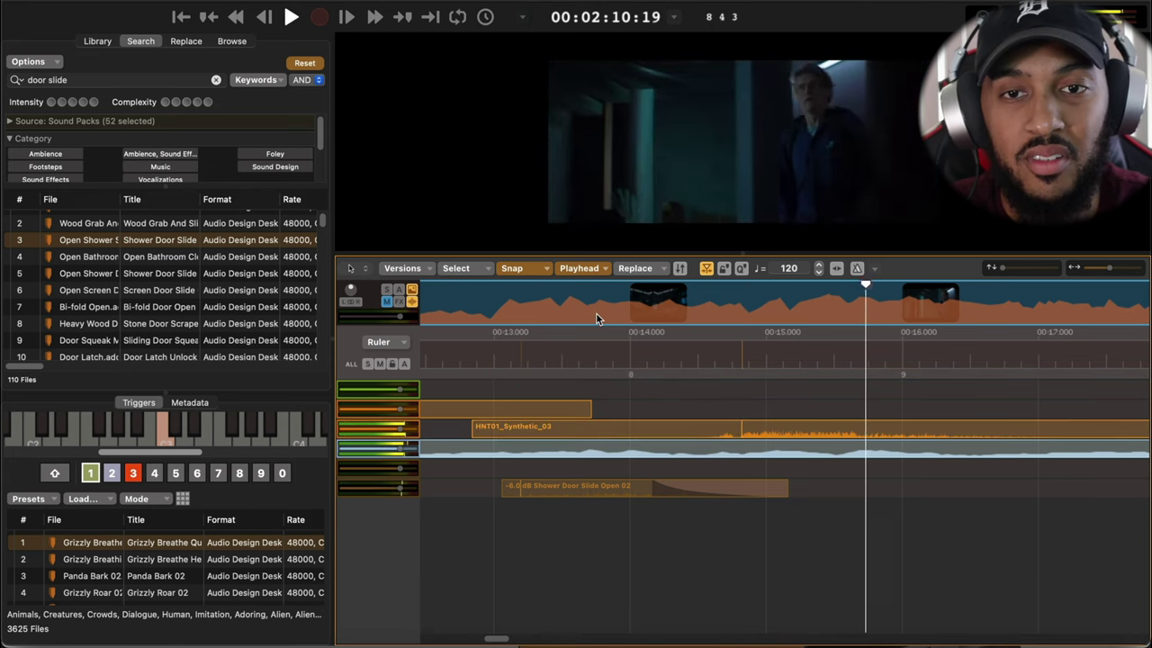
key(space)
click(714, 422)
click(714, 423)
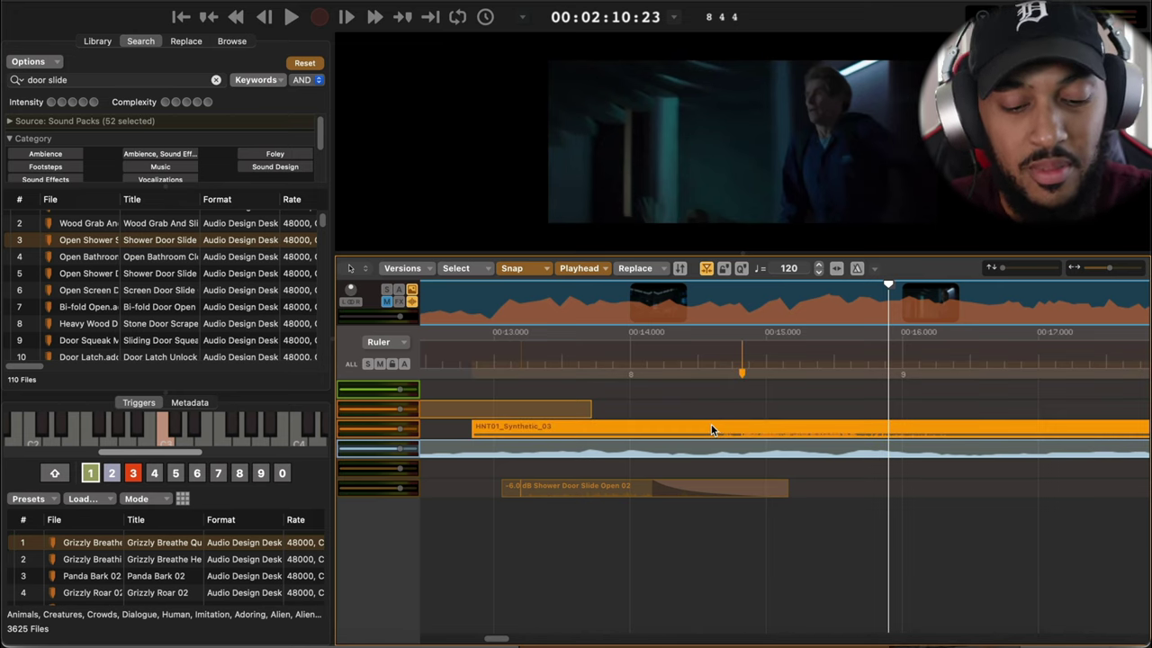
key(Delete)
click(575, 304)
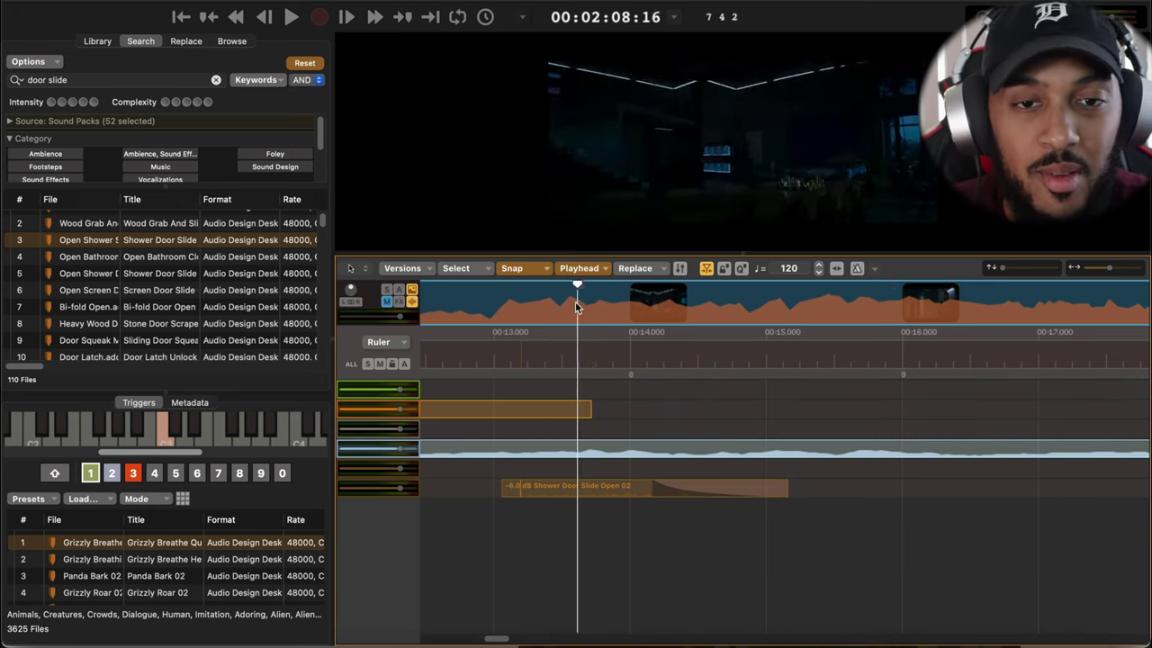
click(731, 295)
drag(731, 296, 517, 283)
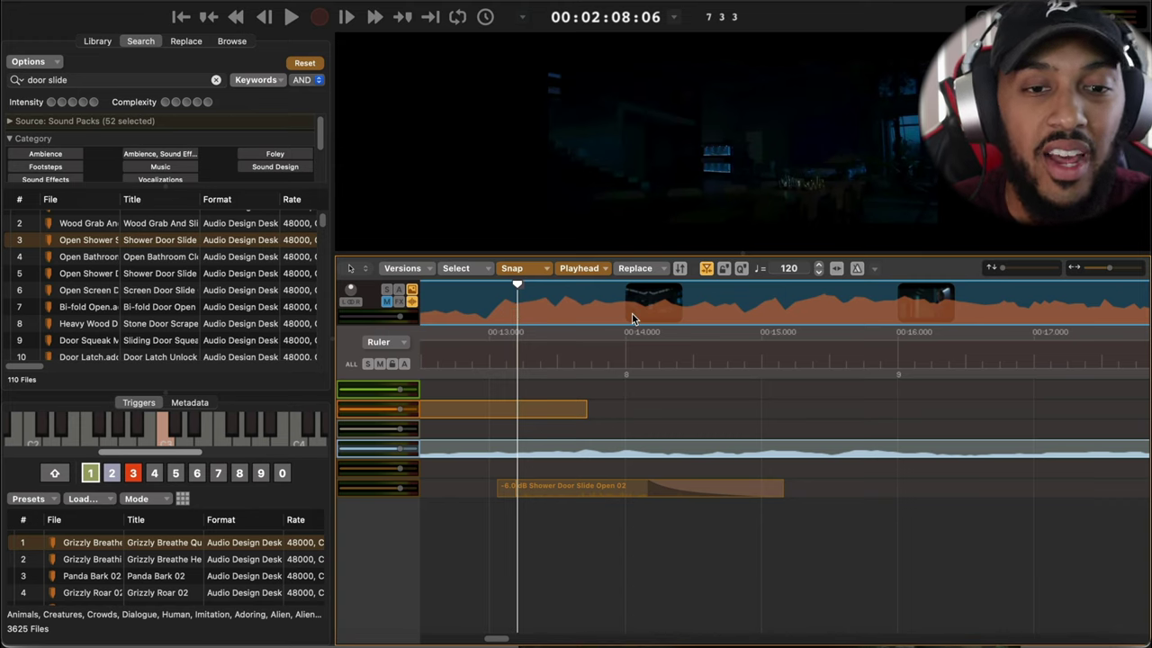
click(516, 291)
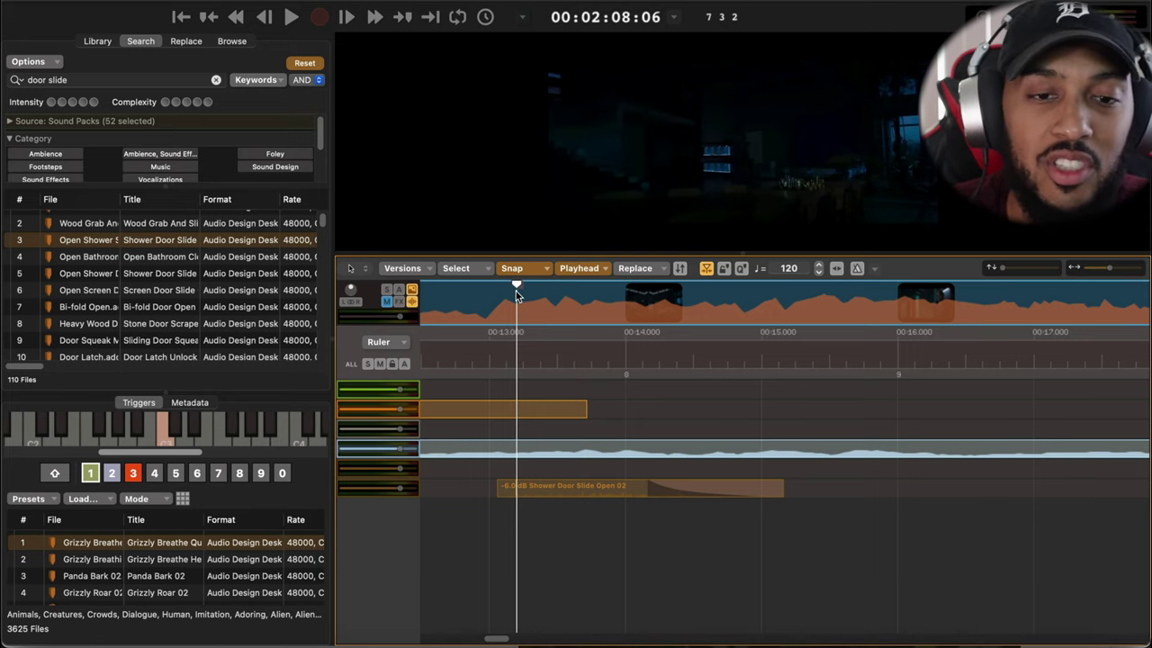
double_click(515, 291)
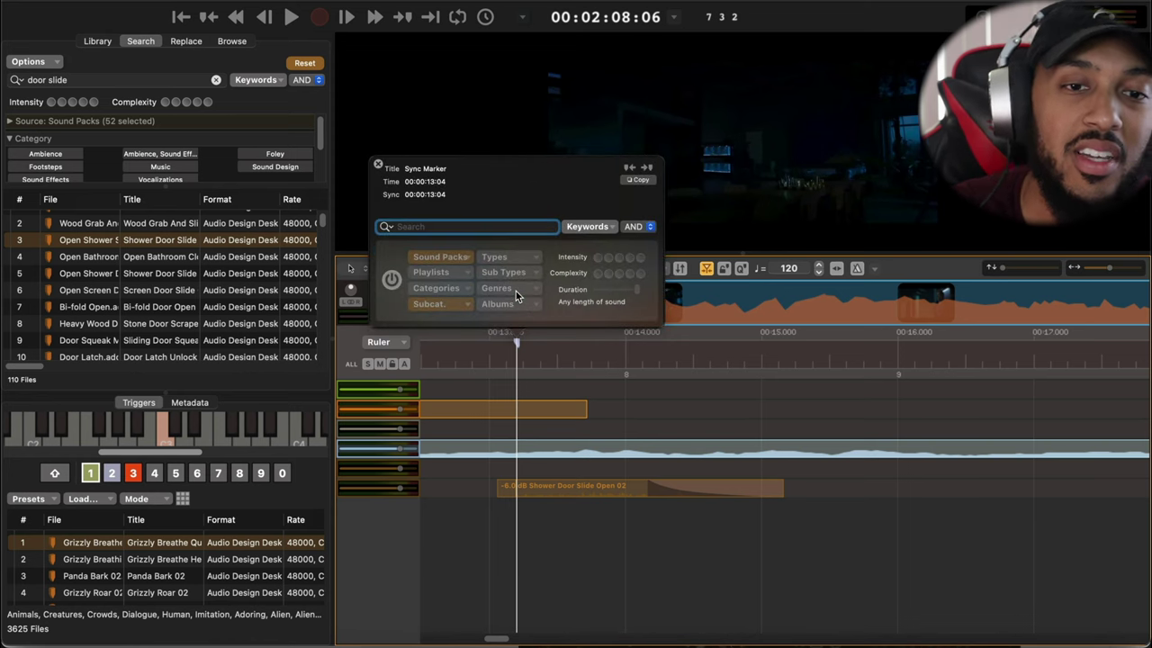
- Search for 'Lights' sounds and audition the first results, from Fresnel lights to Flick Lamp Switch
text(L)
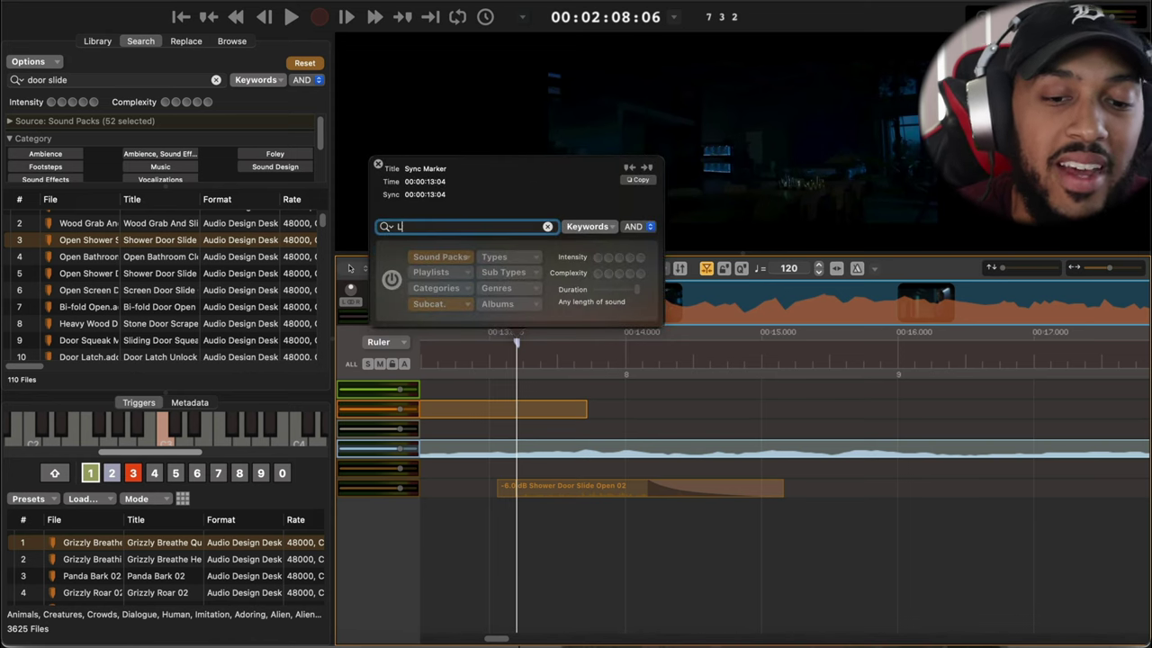
text(ights)
key(Return)
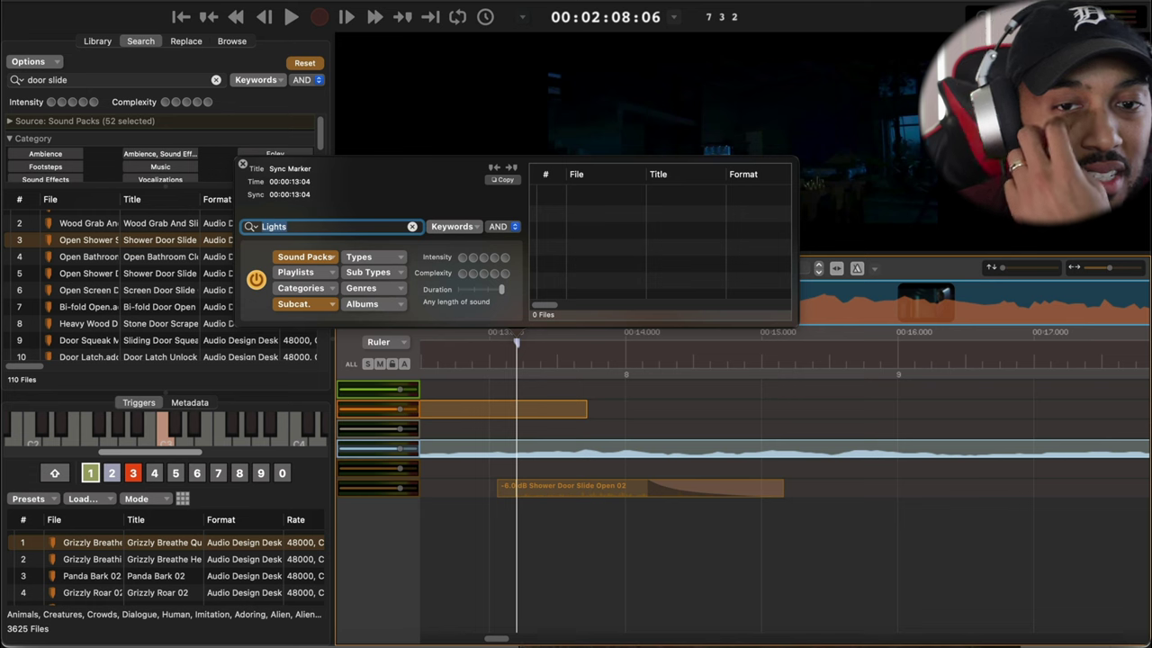
click(617, 199)
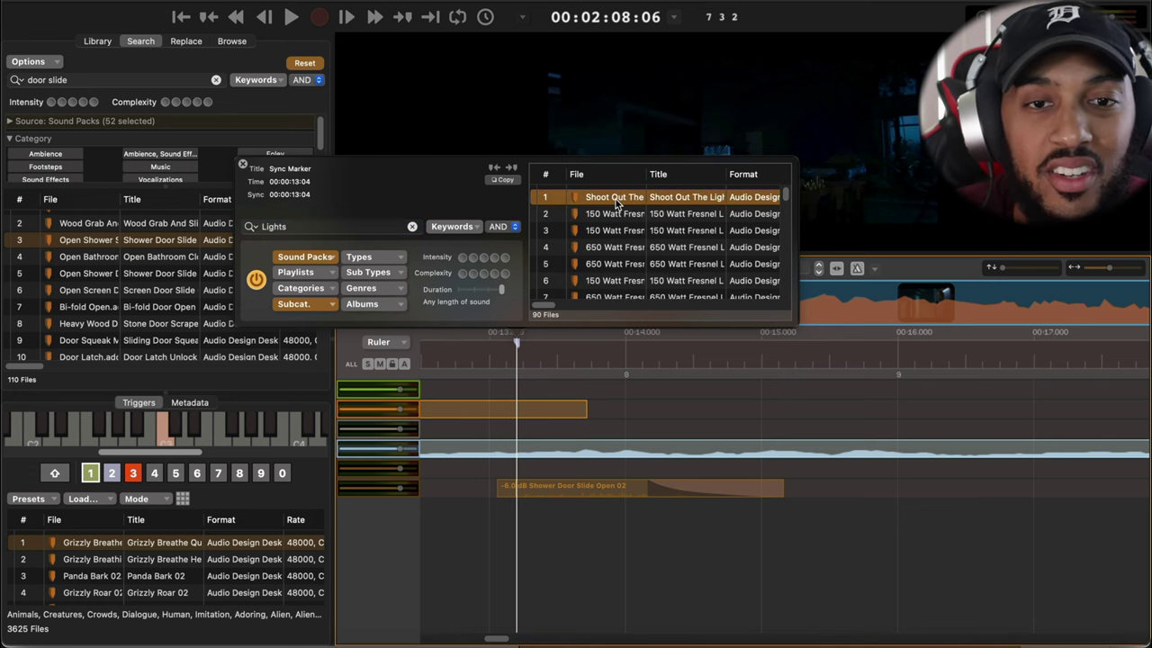
key(Down)
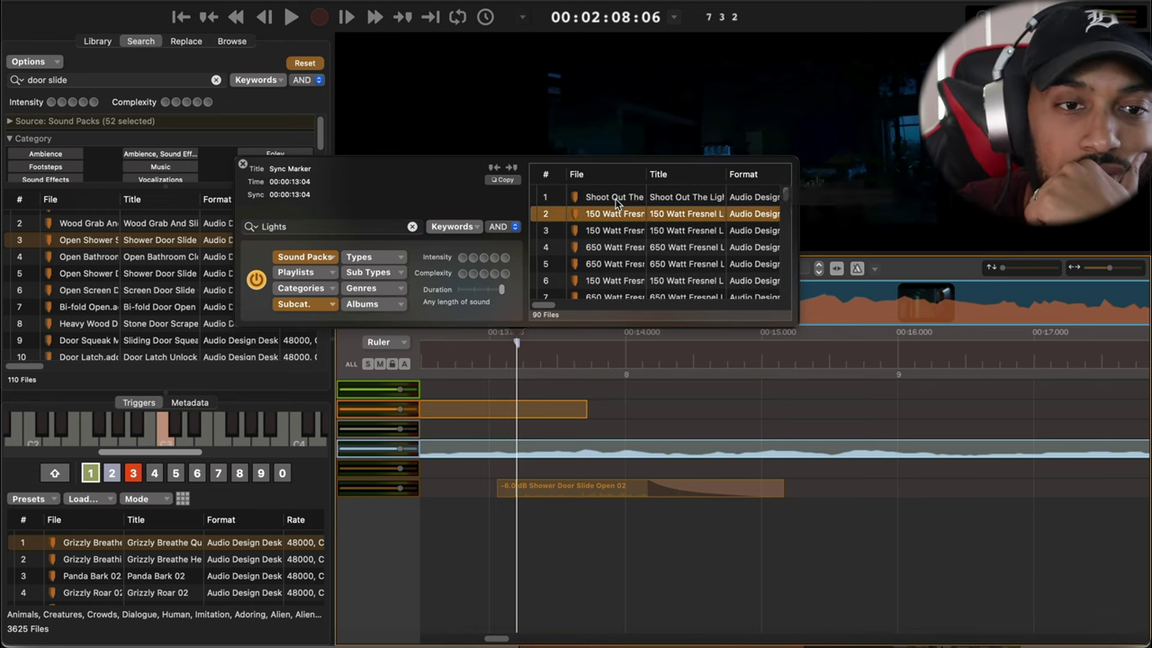
key(Down)
key(Down)
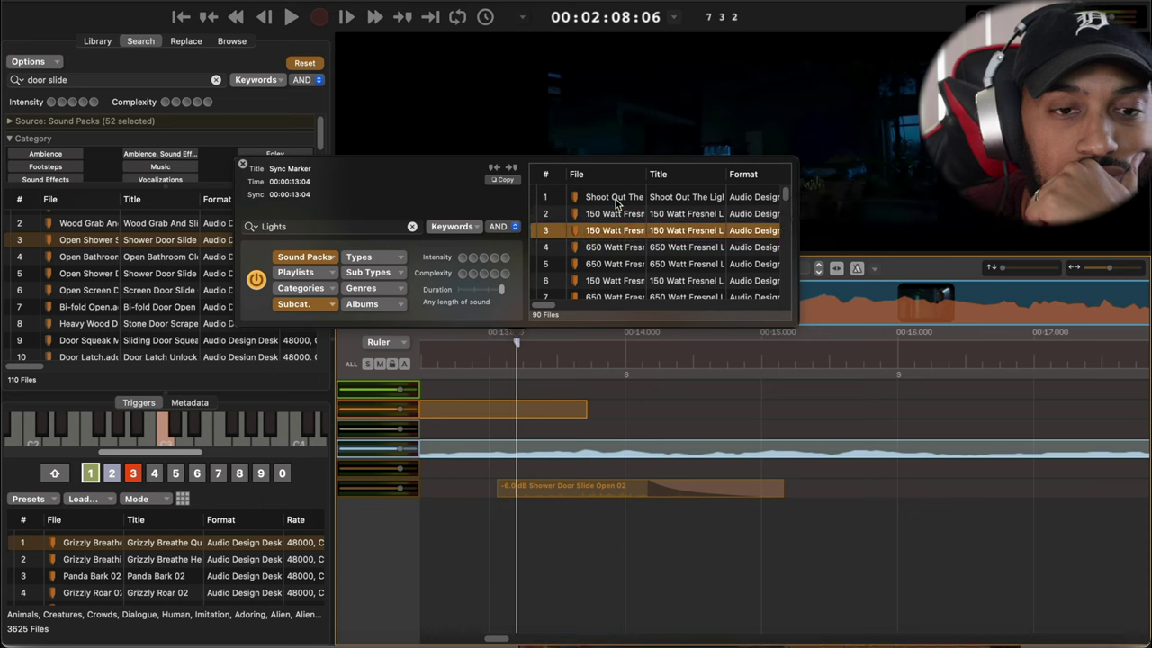
key(Down)
key(Down)
key(Down)
key(Down)
key(Down)
key(Down)
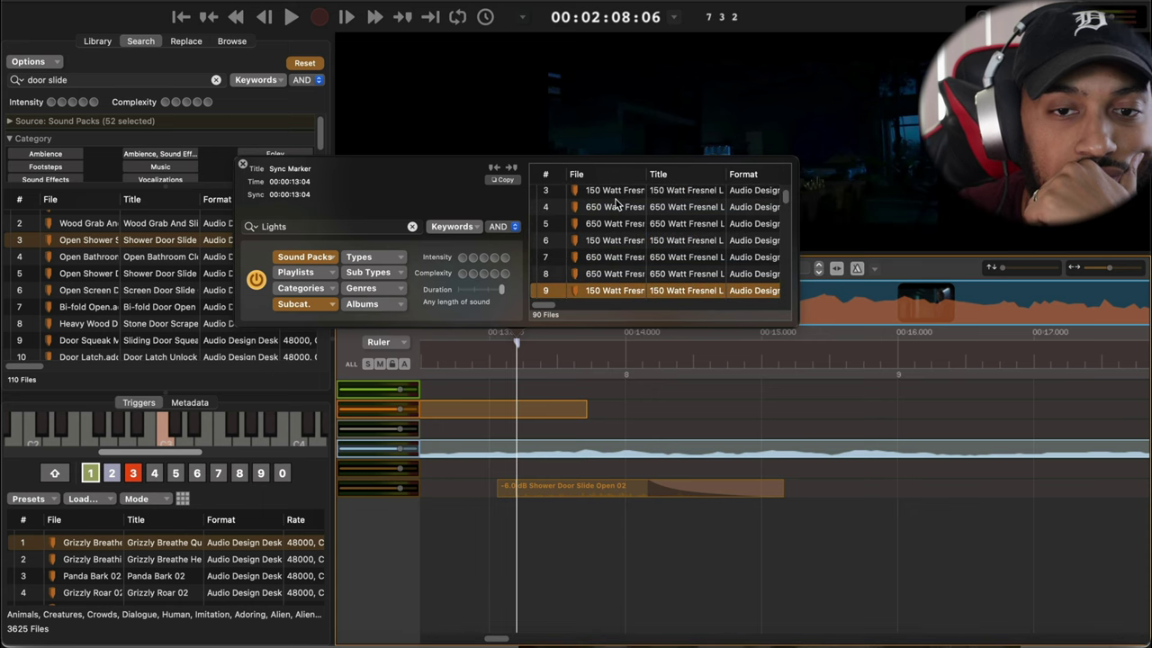
key(Down)
key(Down)
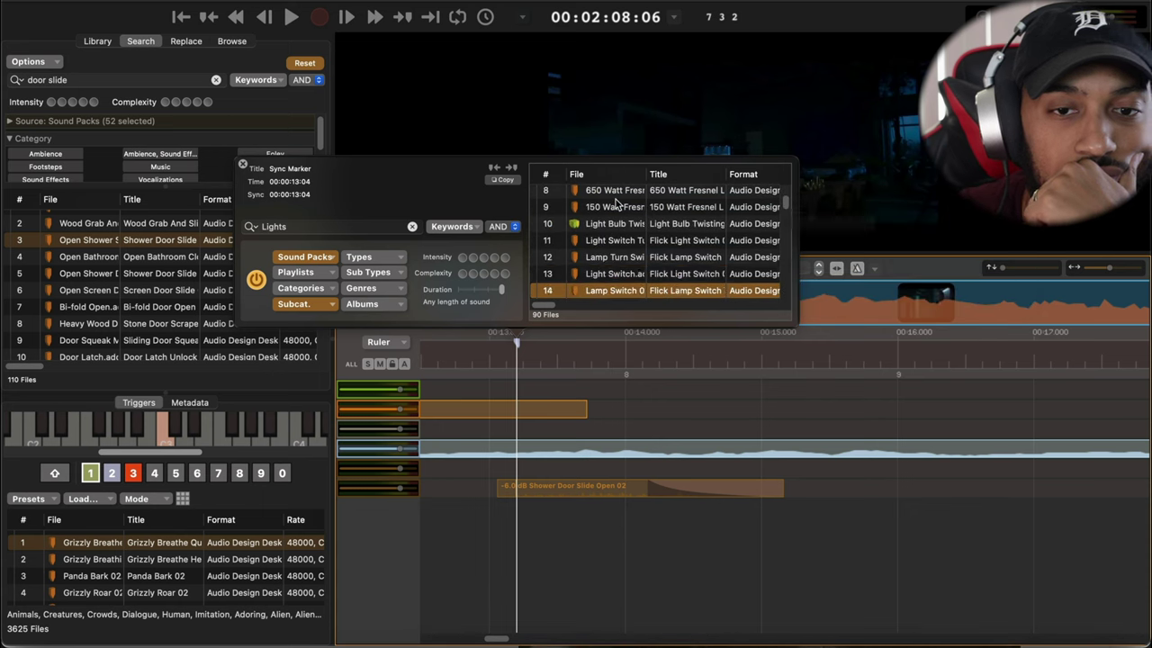
- Compare Flick Lamp Switch with Flick Light Switch, then place Flick Lamp Switch at the marker
key(Up)
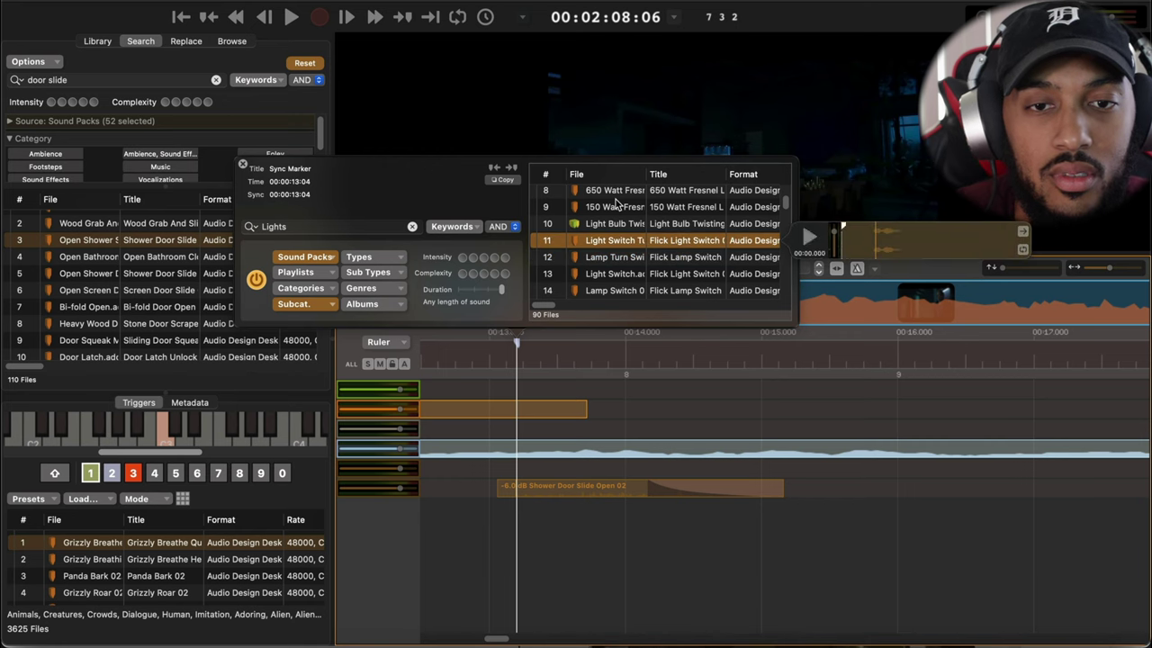
key(Down)
key(Down)
key(Down)
key(Up)
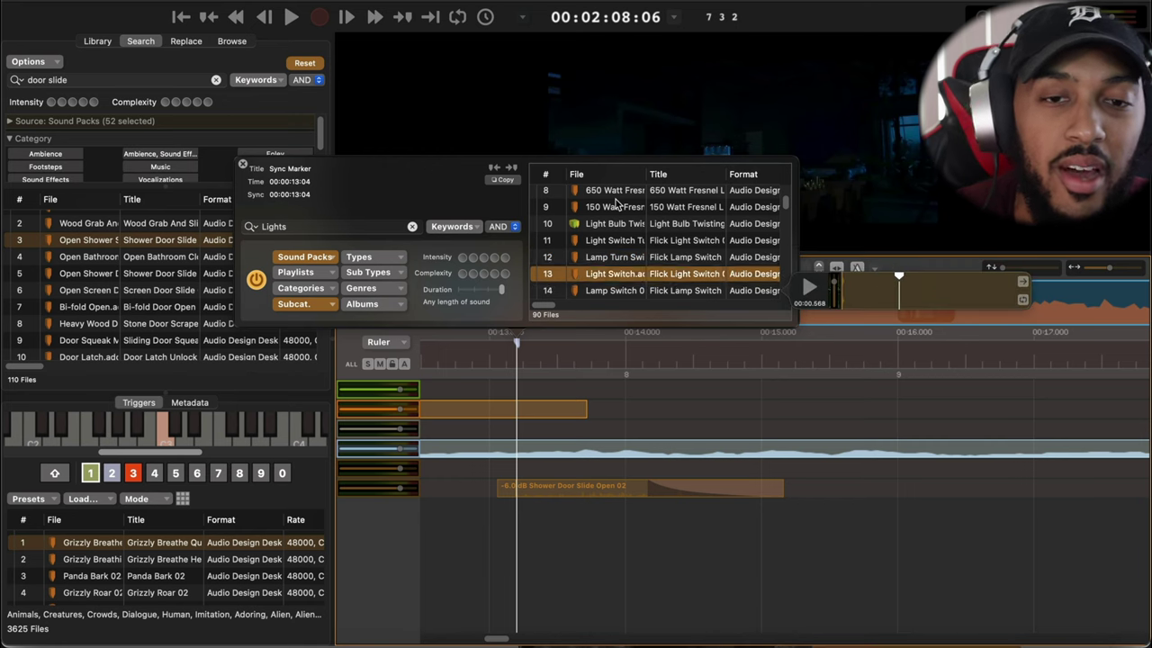
key(Up)
key(Up)
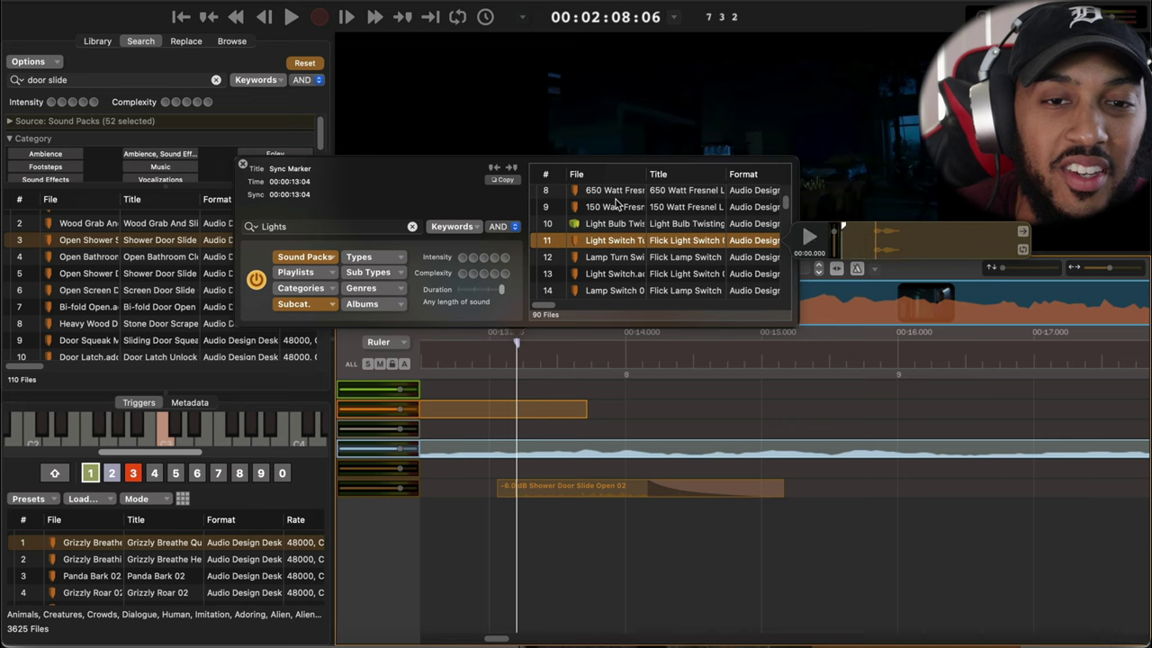
key(Down)
key(Up)
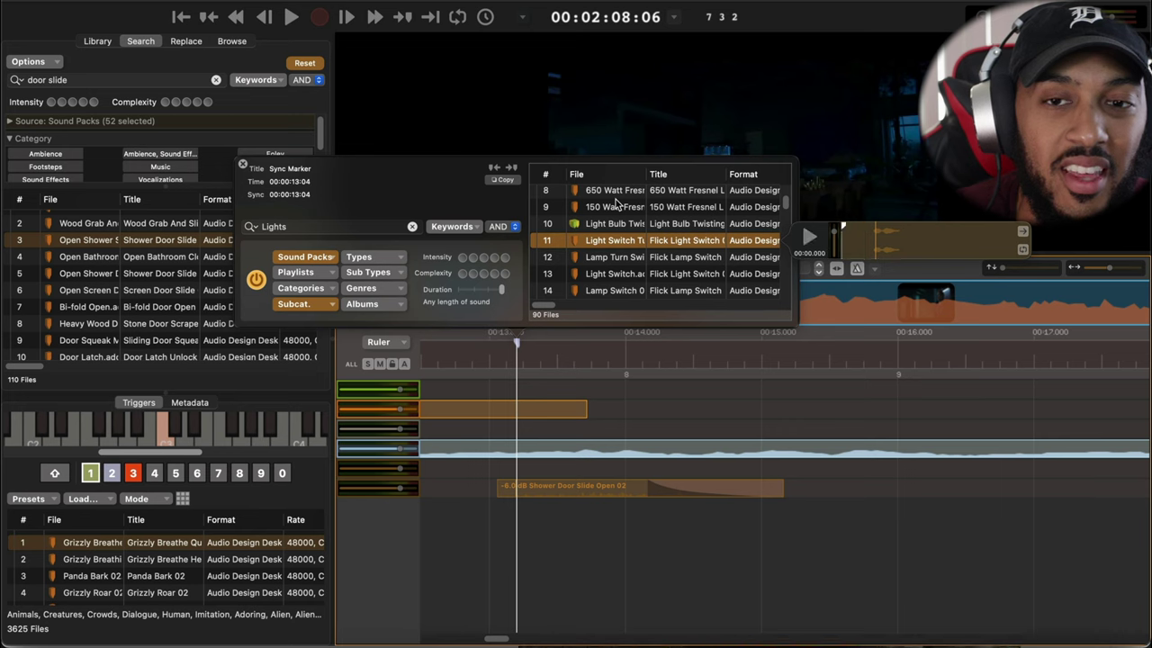
key(Down)
key(Up)
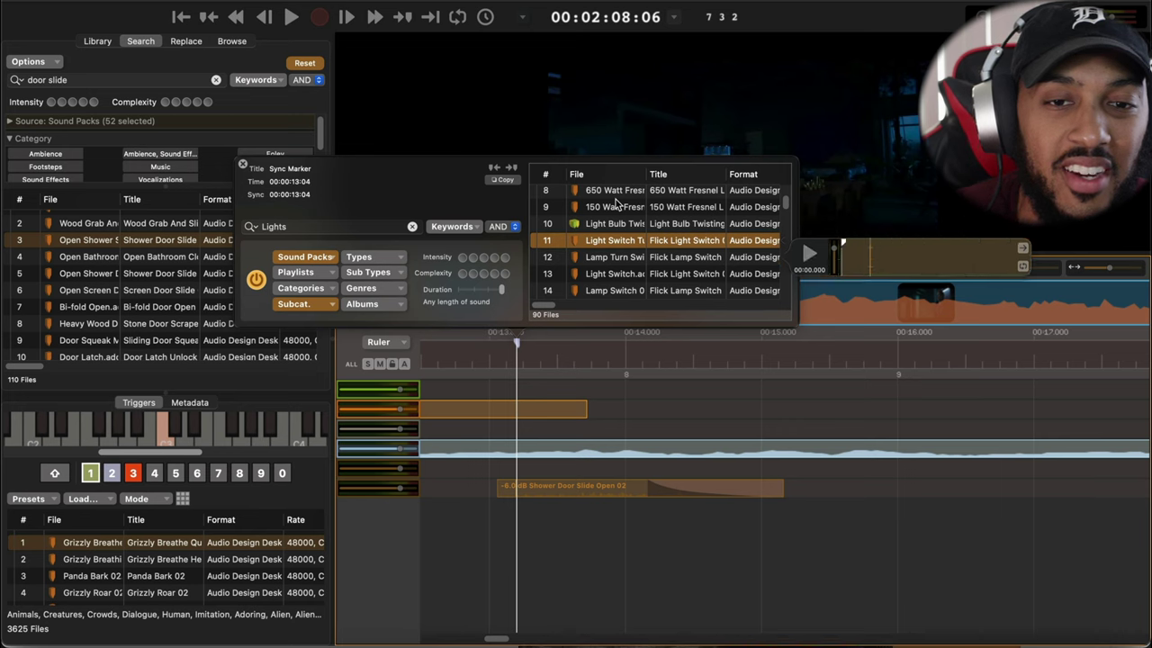
key(Down)
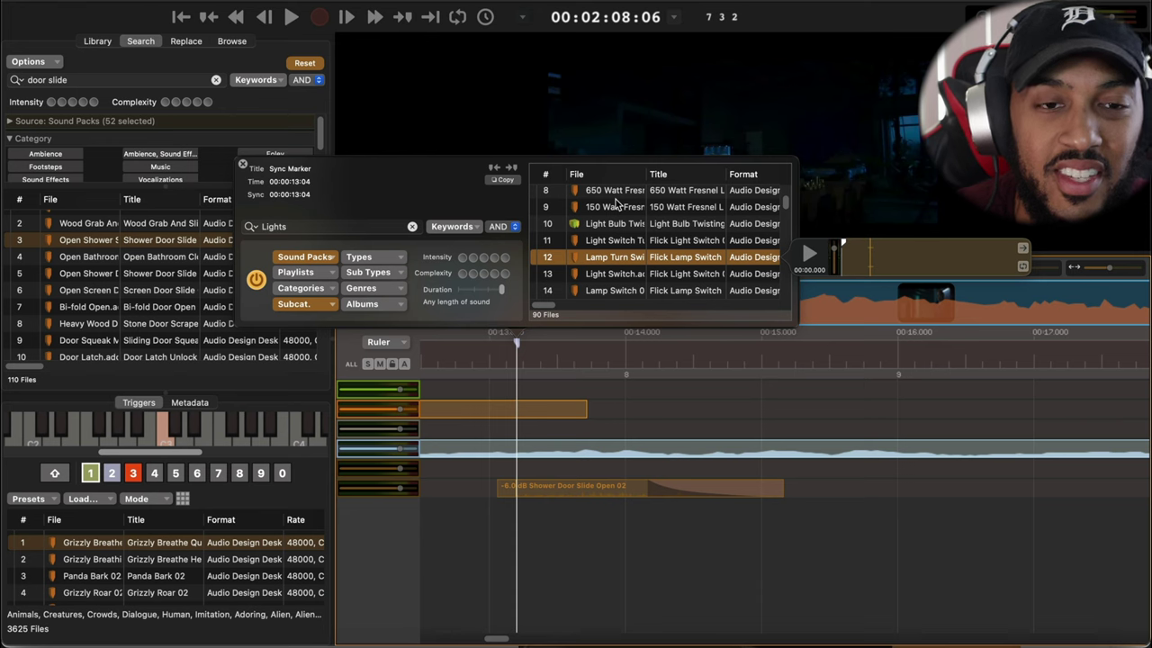
key(Return)
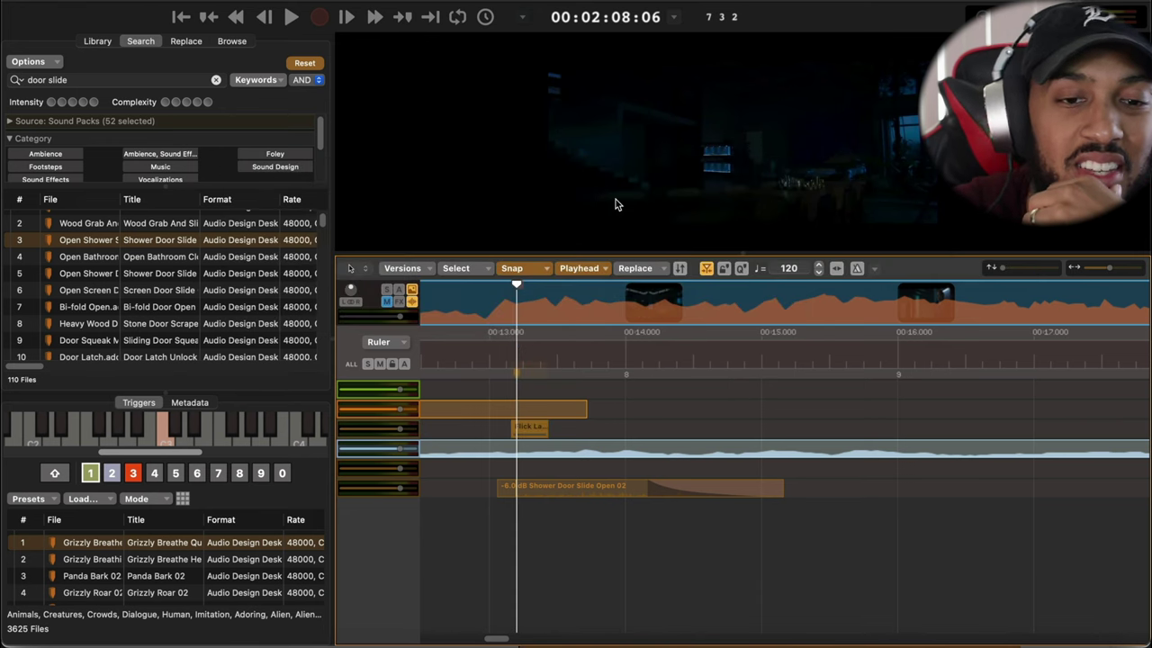
click(491, 304)
click(492, 304)
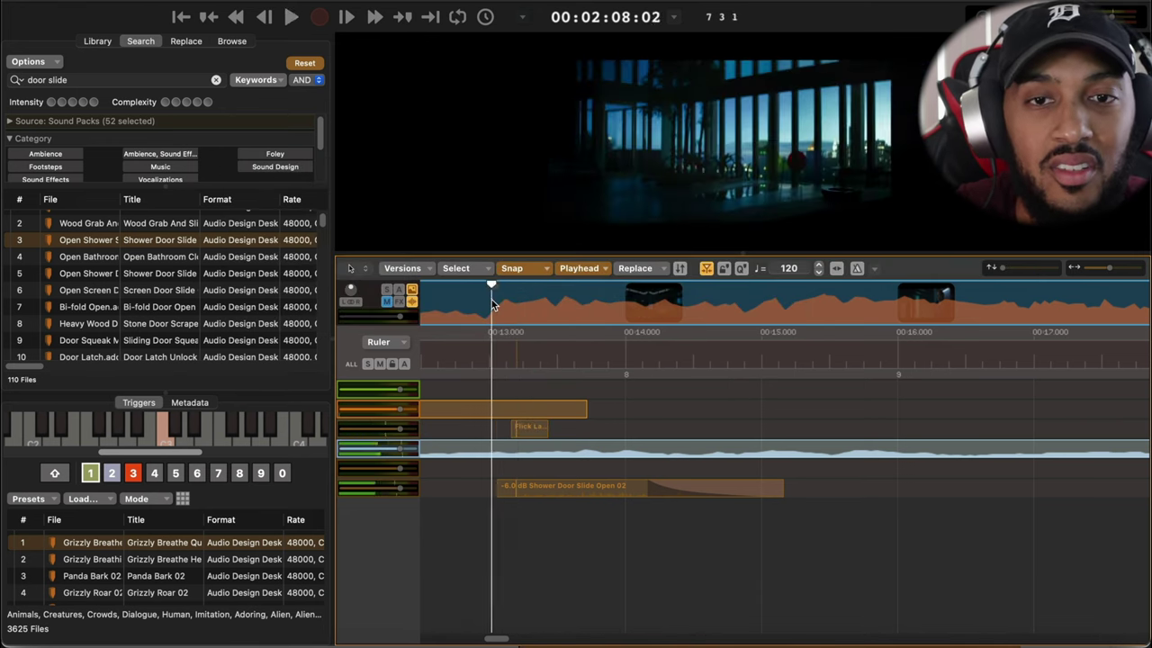
click(491, 304)
click(491, 305)
click(491, 304)
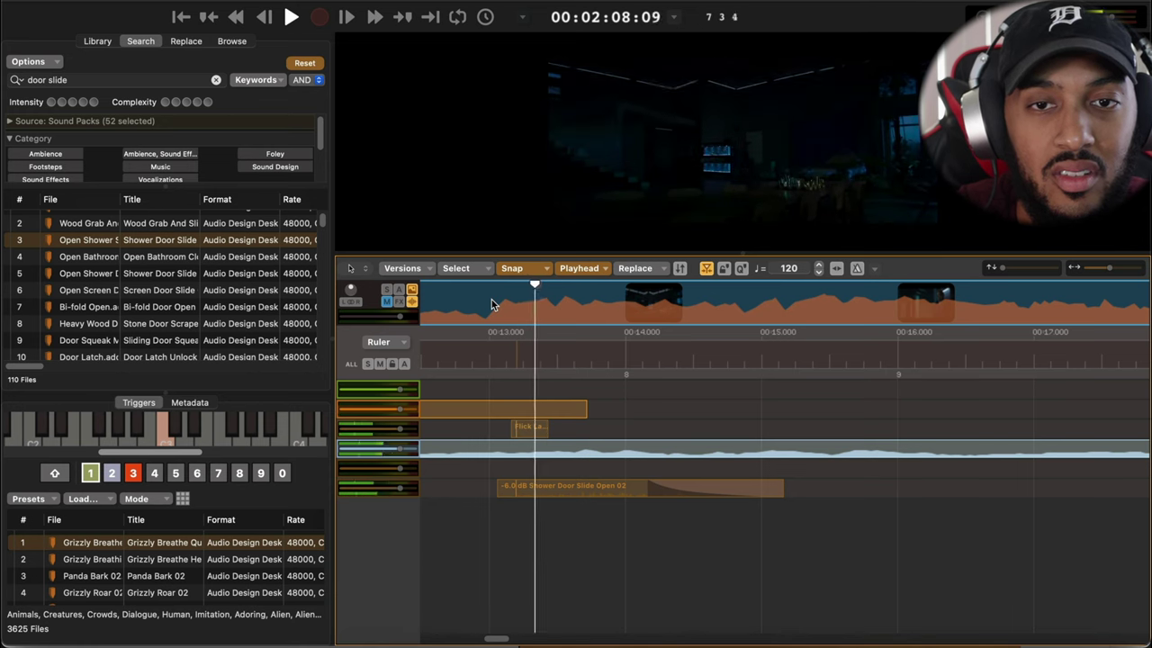
key(space)
drag(564, 300, 524, 290)
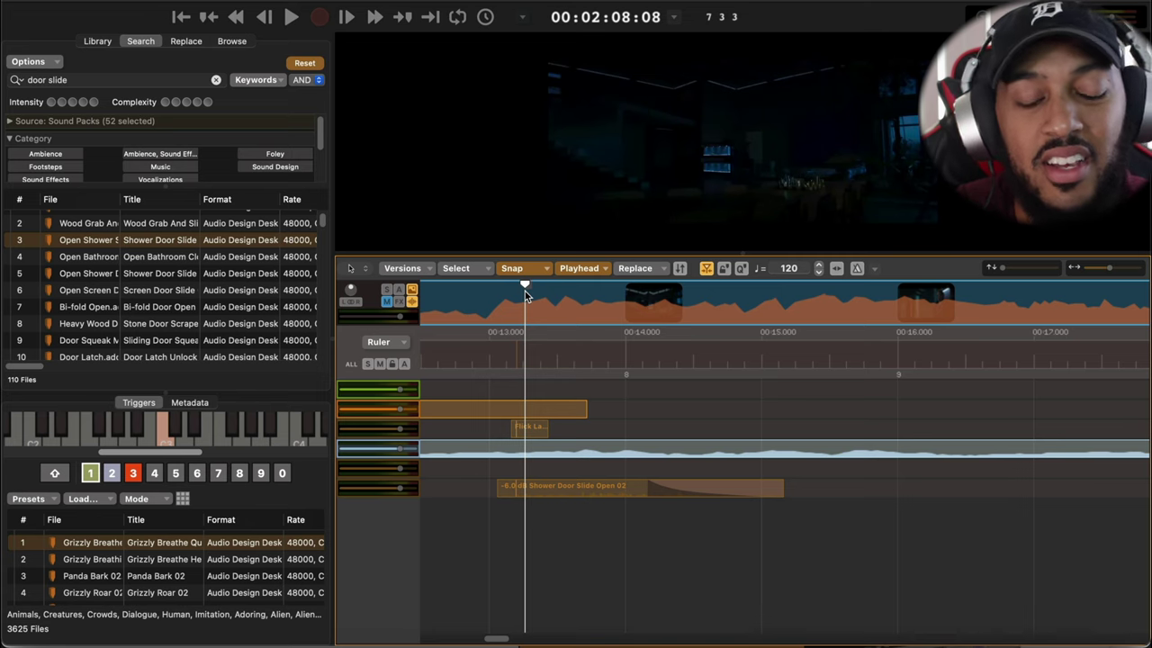
- At a new sync marker, search 'electric buzz' and audition results down to the servo motor sounds
key(m)
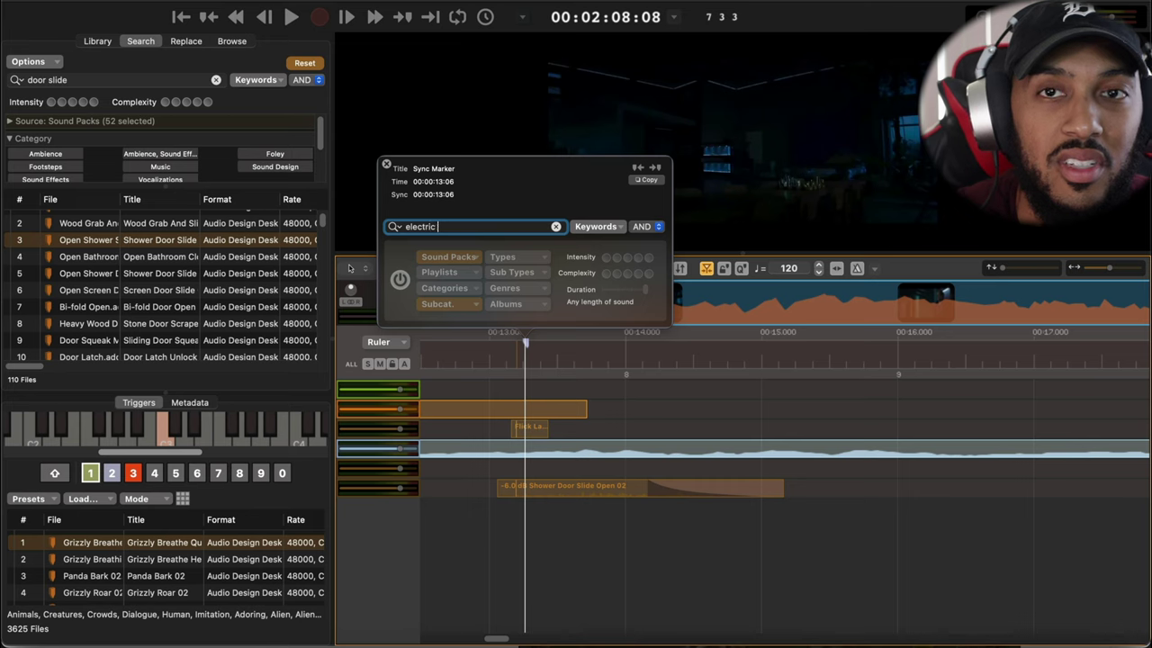
text(electric buzz)
key(Return)
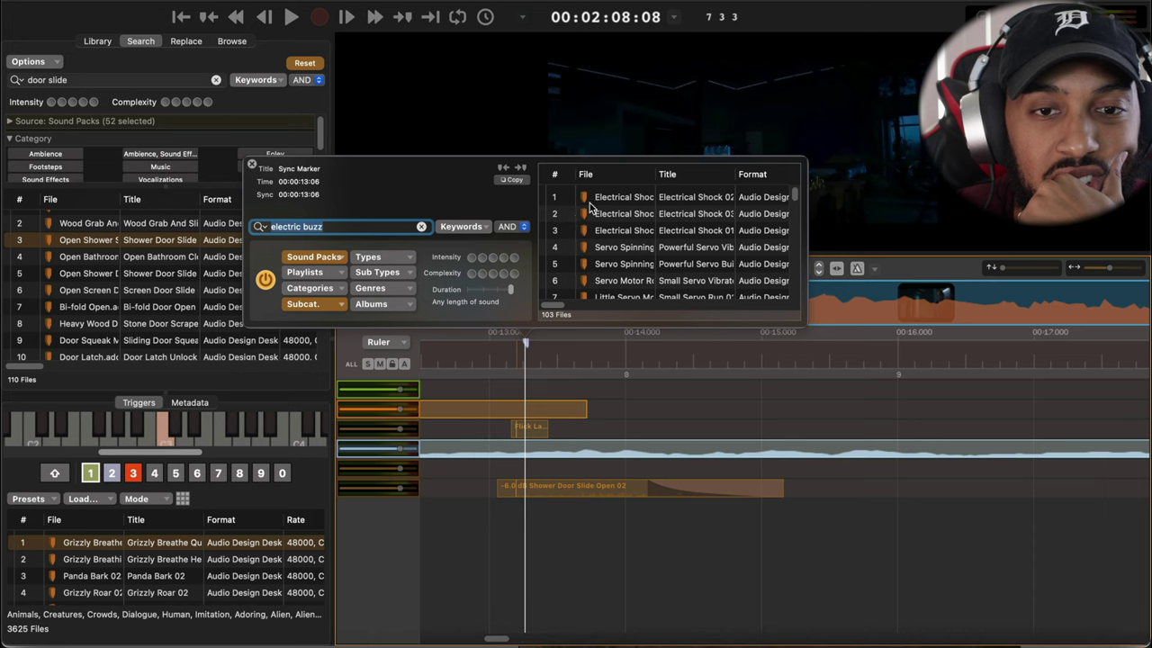
click(604, 198)
key(Down)
key(Down)
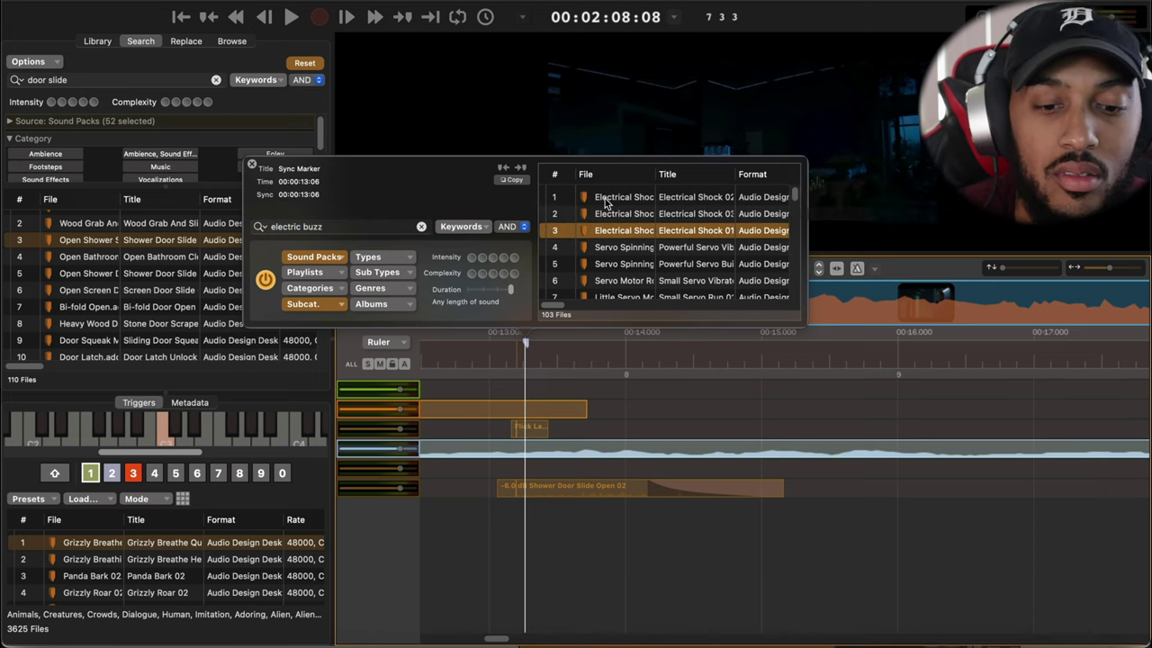
key(Down)
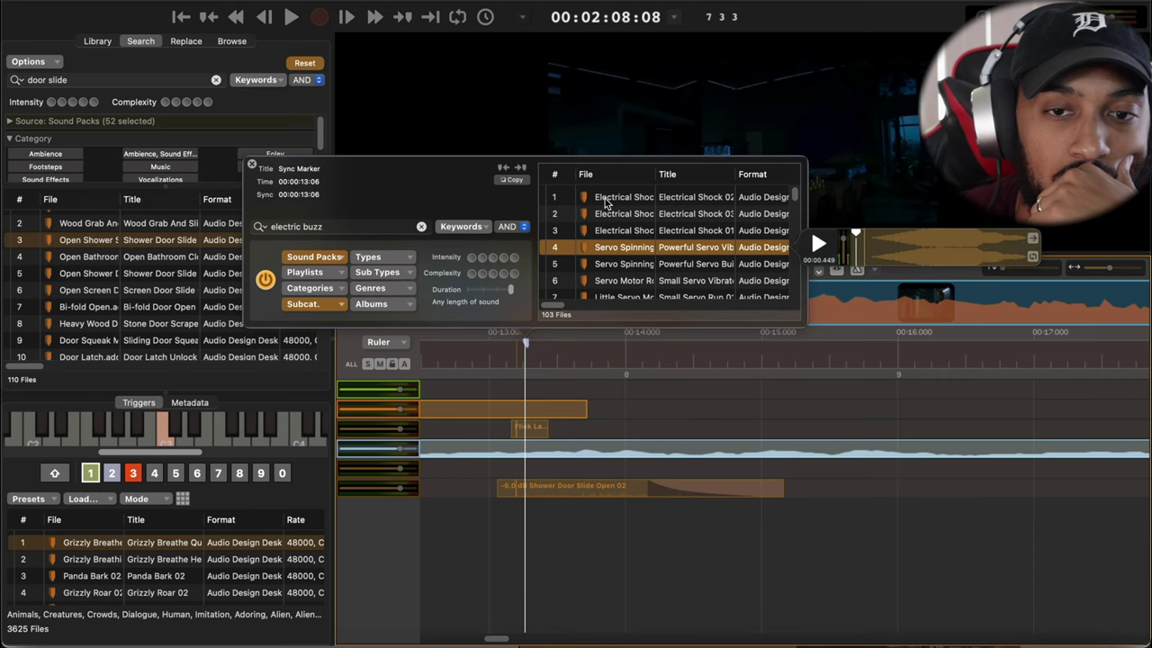
key(Down)
key(Down)
key(Down)
key(Down)
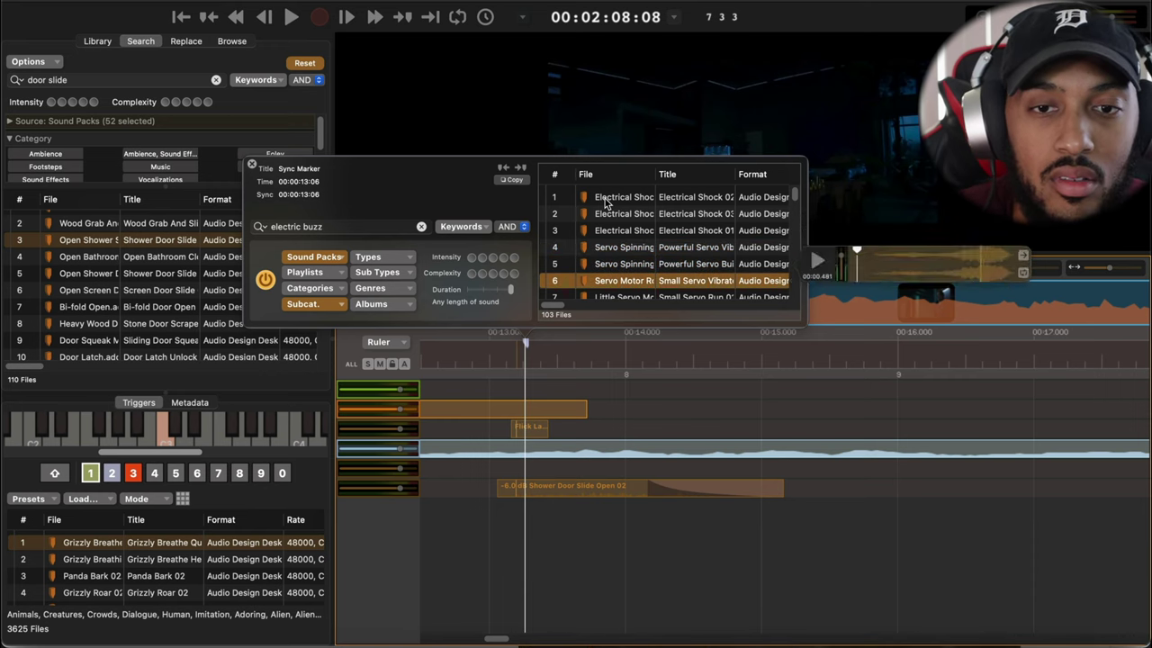
key(Down)
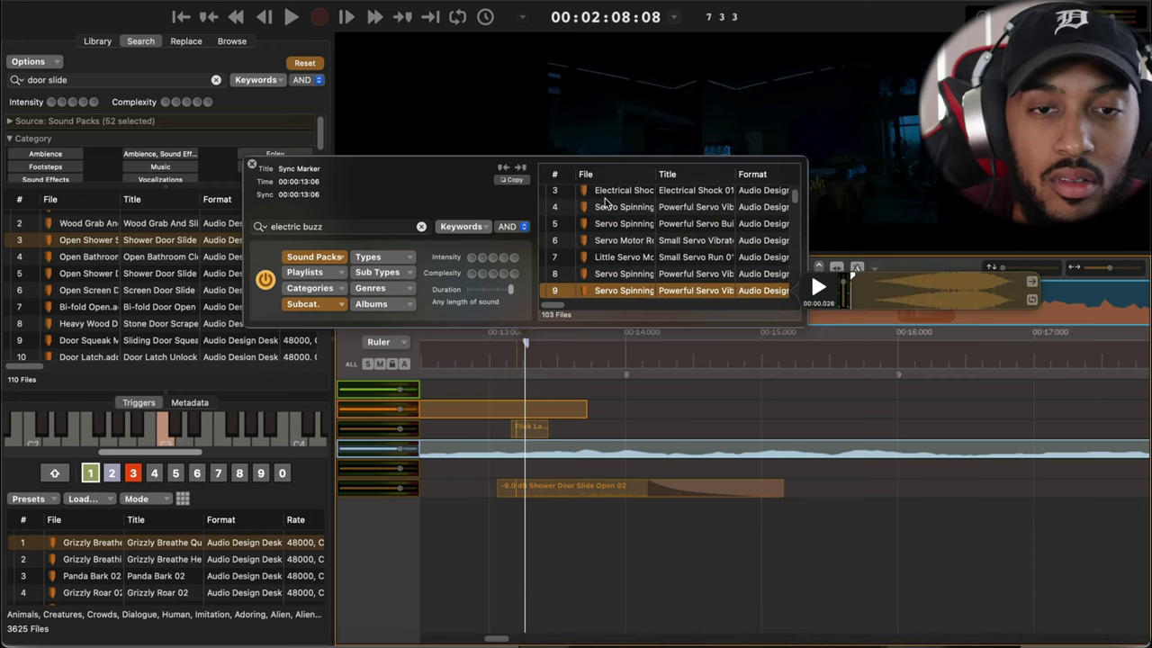
key(Down)
key(Down)
key(Down)
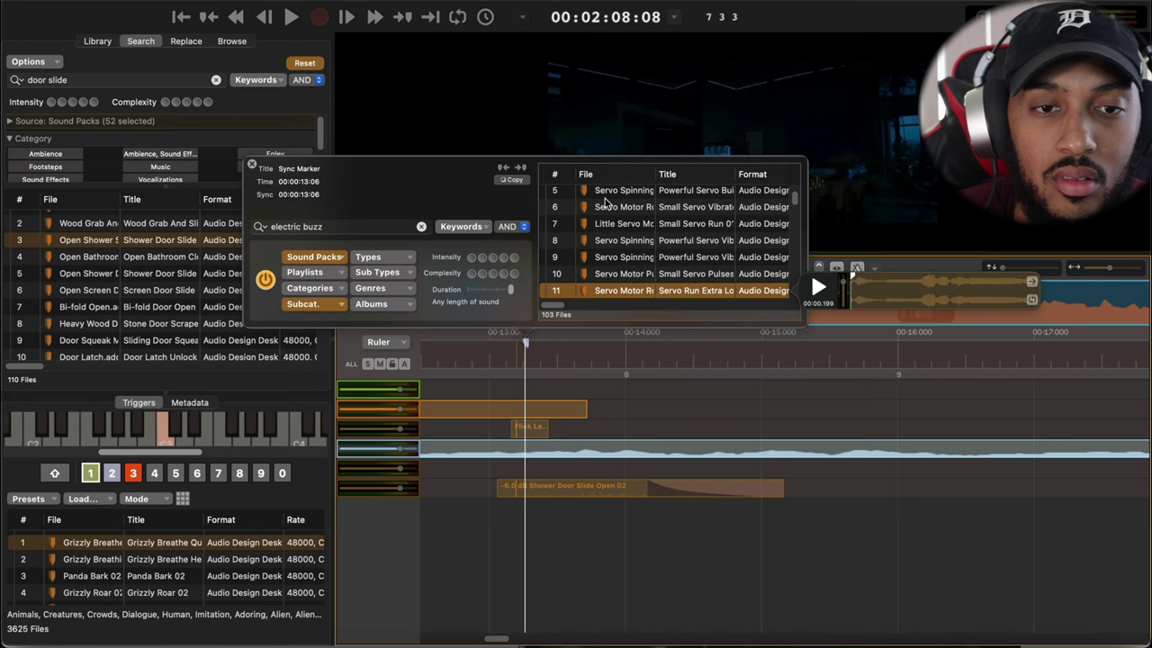
key(Down)
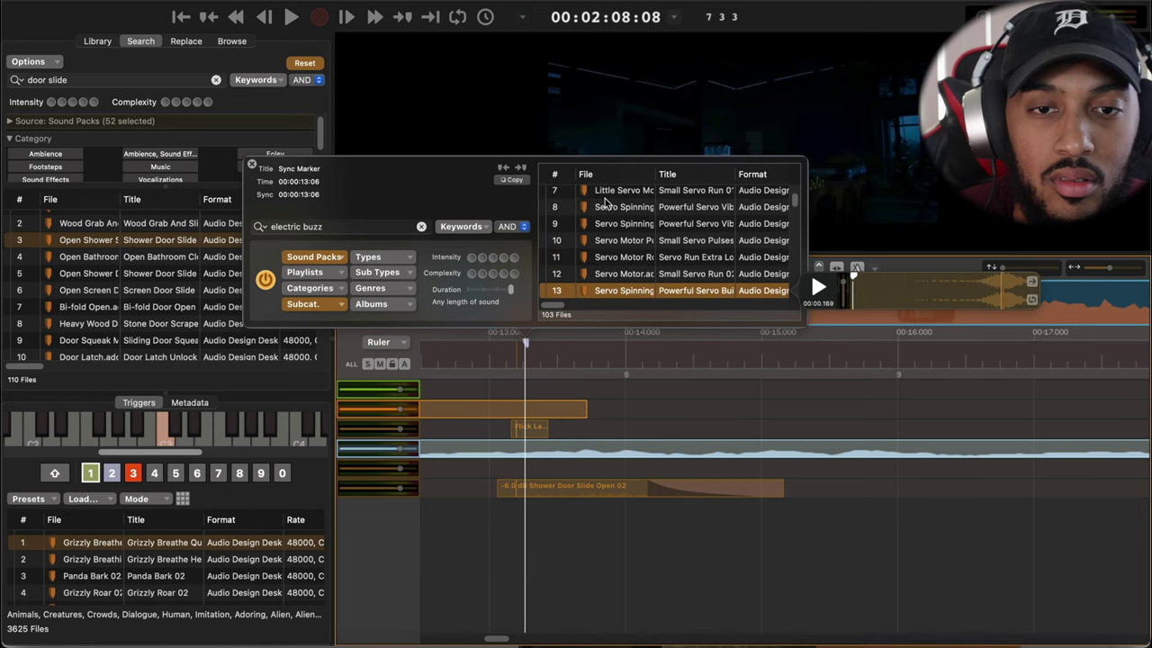
- Settle on Small Servo Run 02, place it at the sync marker, and play it back
key(Up)
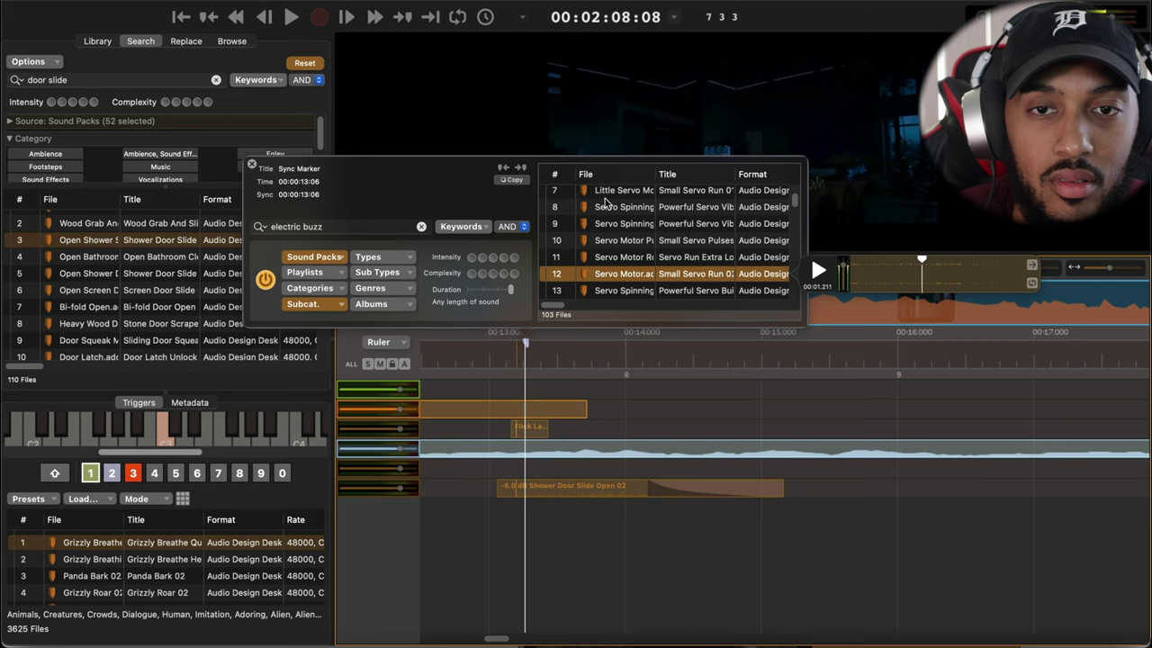
key(Up)
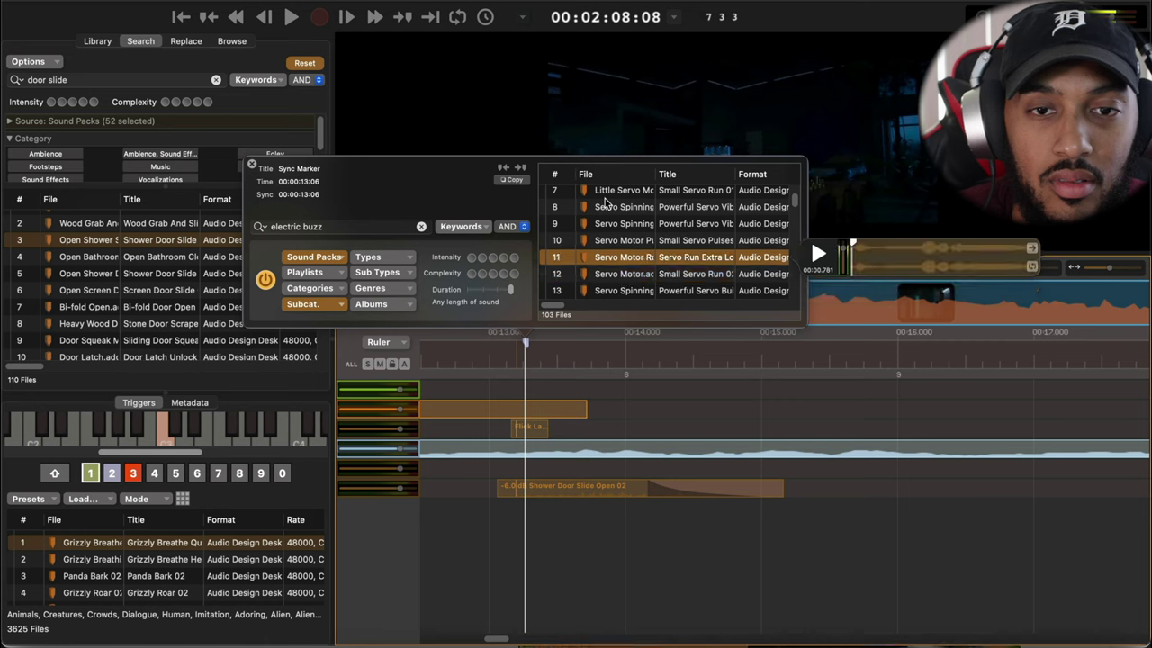
key(Up)
key(Down)
key(Down)
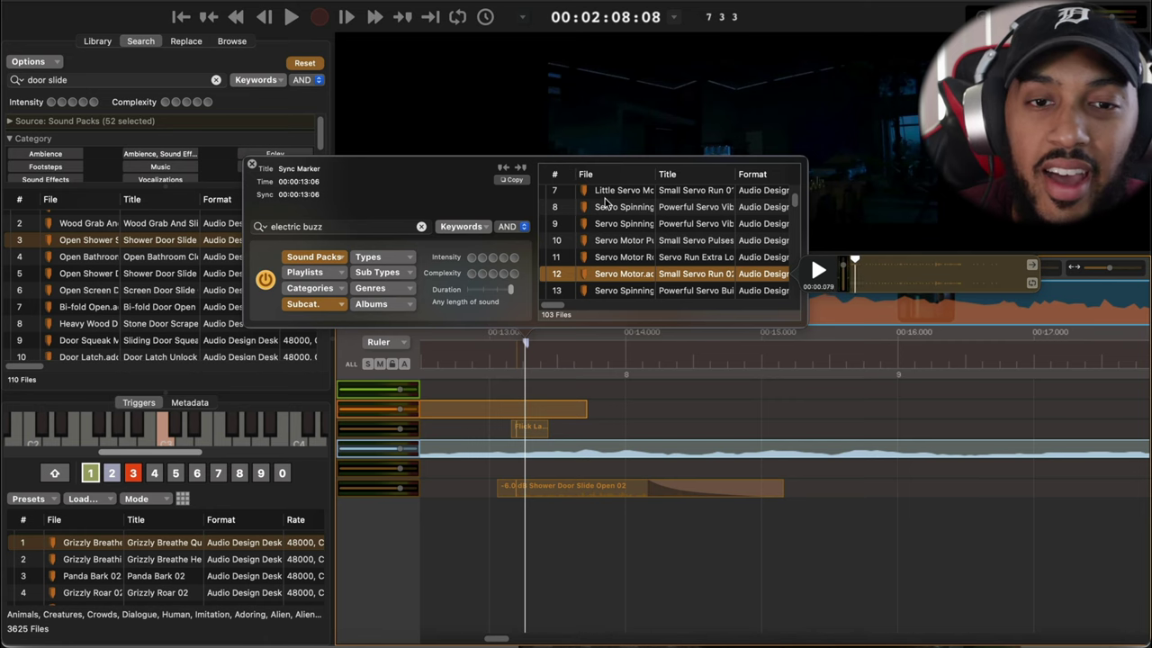
key(Return)
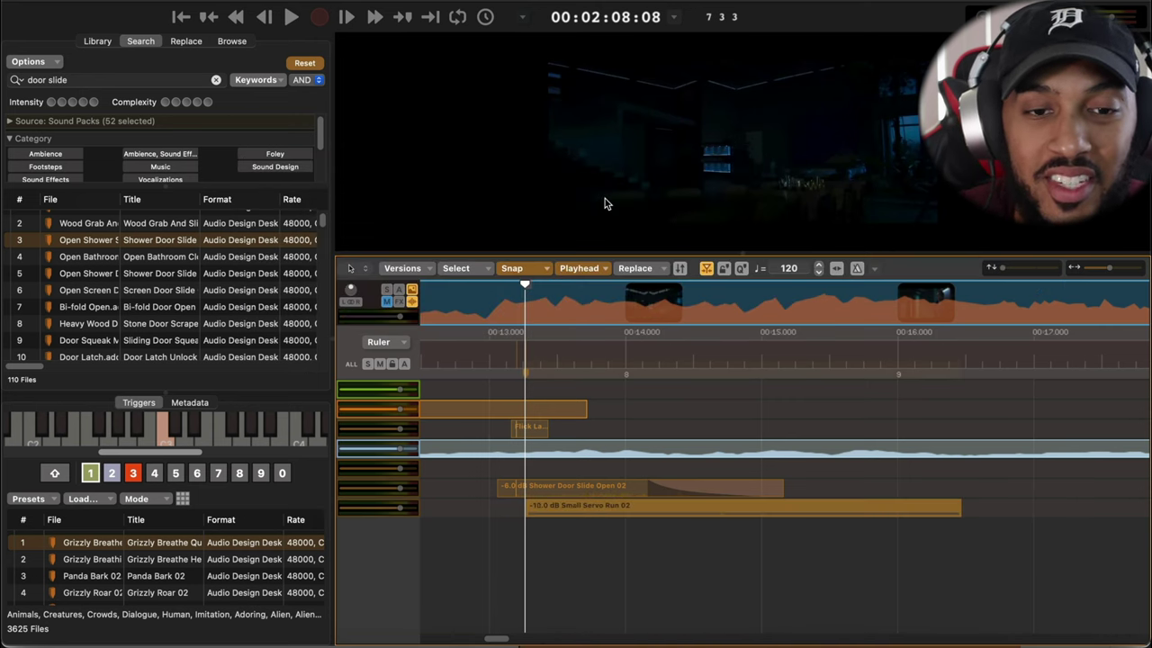
click(477, 330)
key(space)
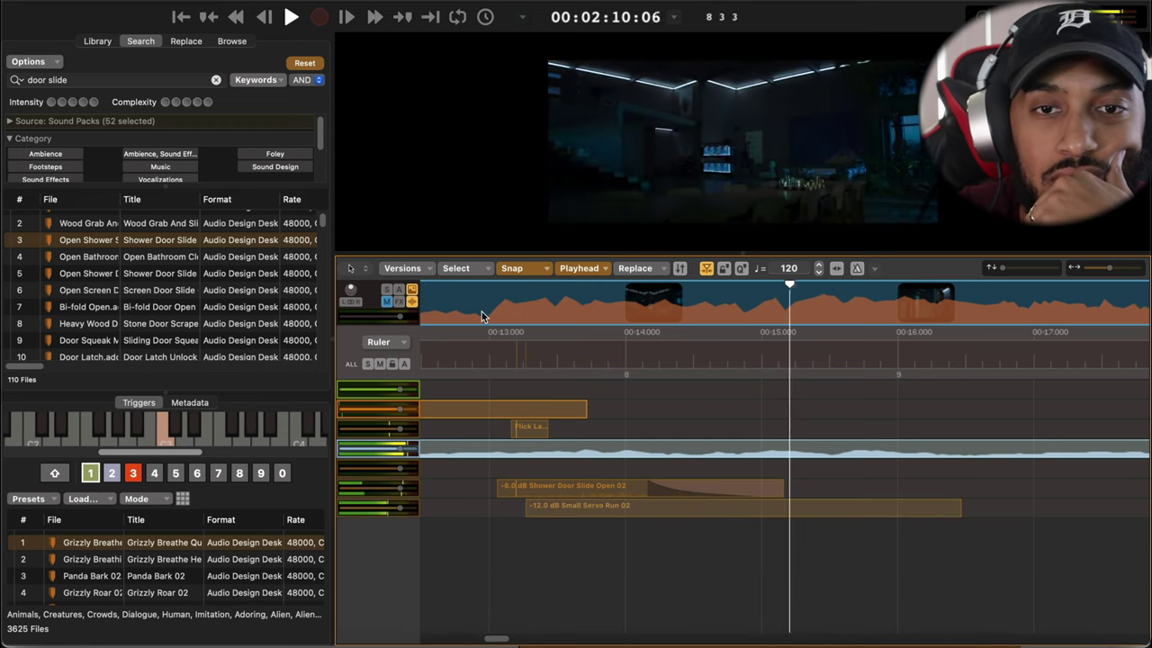
- Trim the Small Servo Run 02 clip to end near 00:15, add a fade-out, and replay from 00:13
click(946, 505)
drag(946, 505, 795, 518)
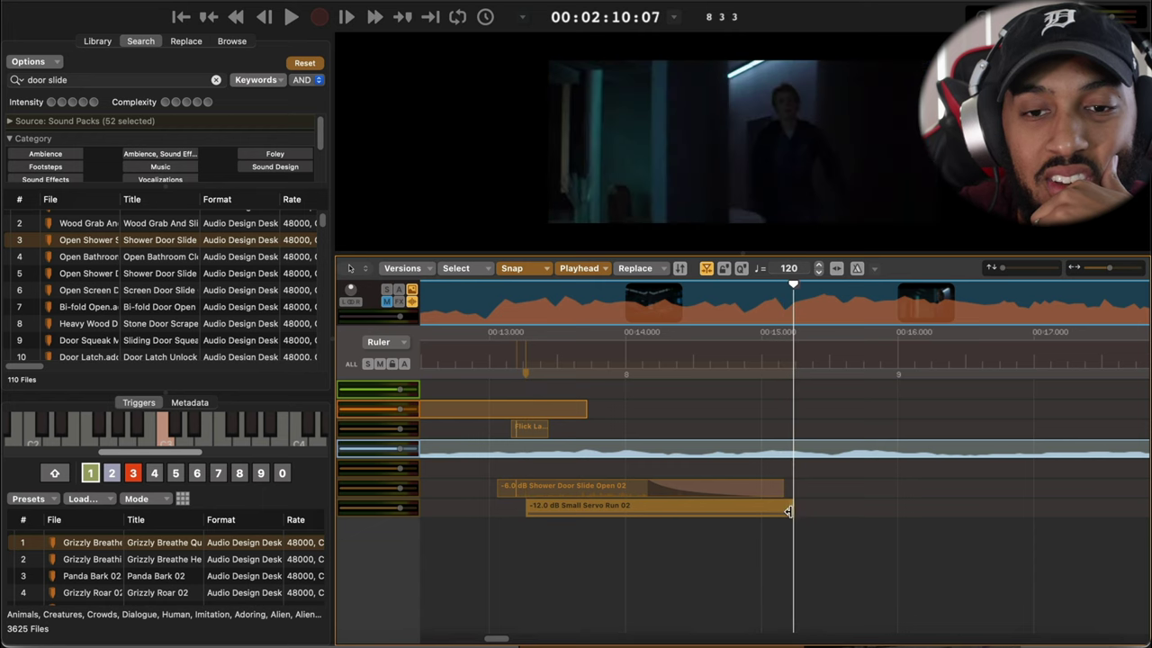
right_click(779, 515)
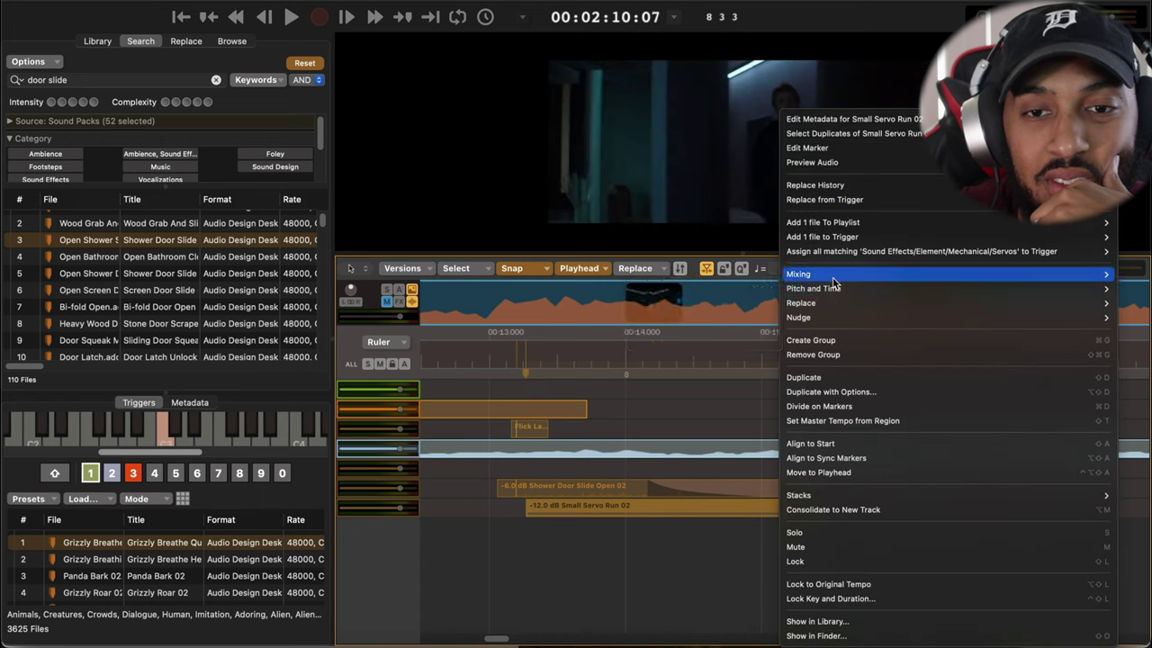
mouse_move(830, 281)
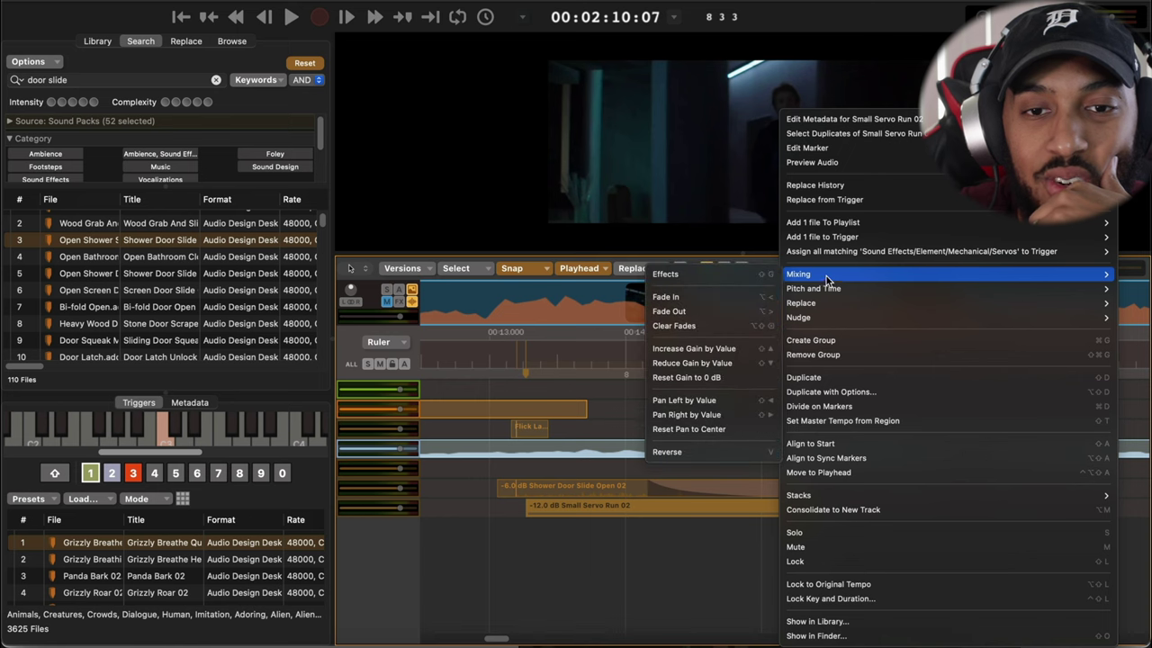
click(751, 313)
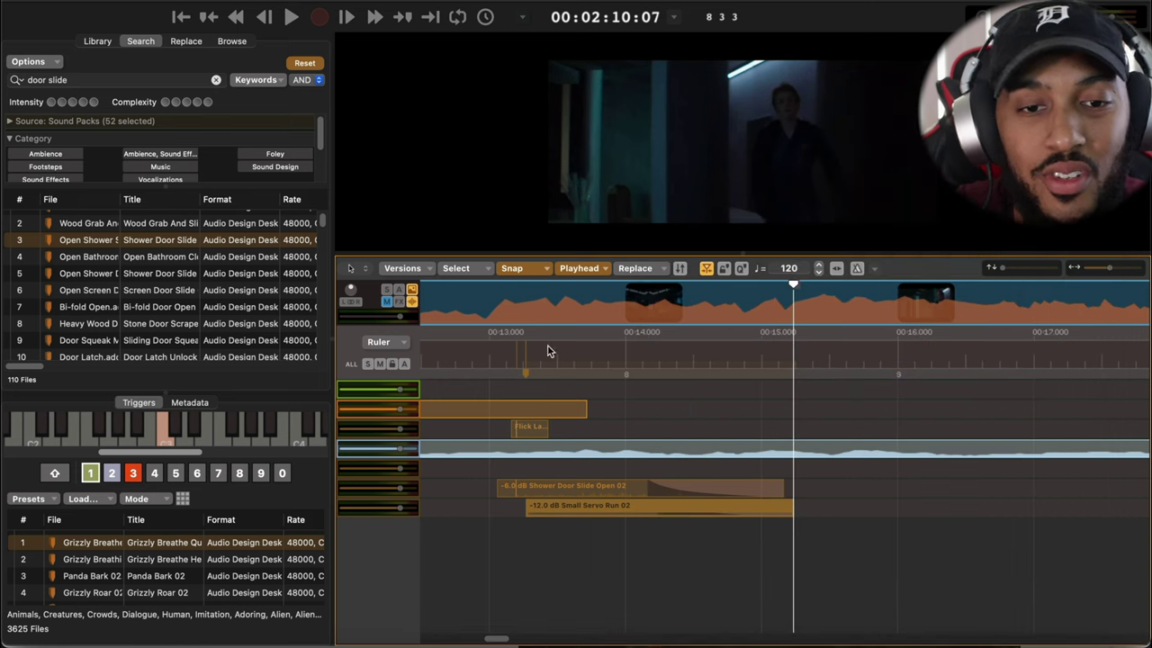
click(510, 332)
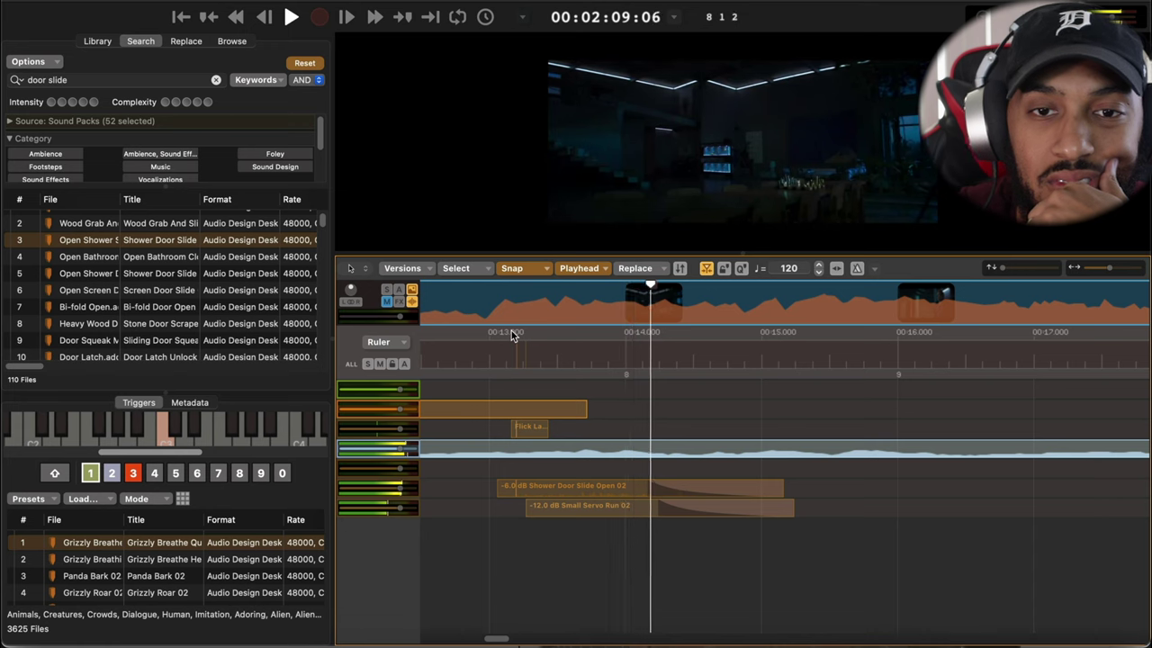
- Lower Shower Door Slide Open 02 to -12.0 dB and replay the passage from 00:13 to about 00:14.9
click(511, 332)
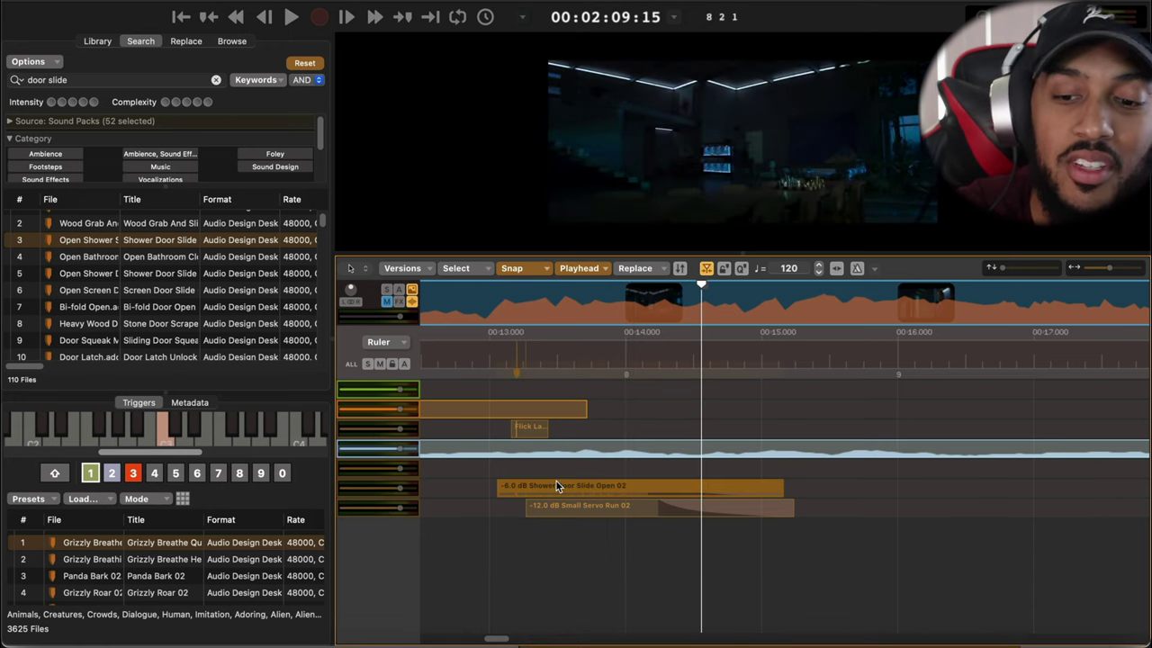
scroll(557, 482, down, 2)
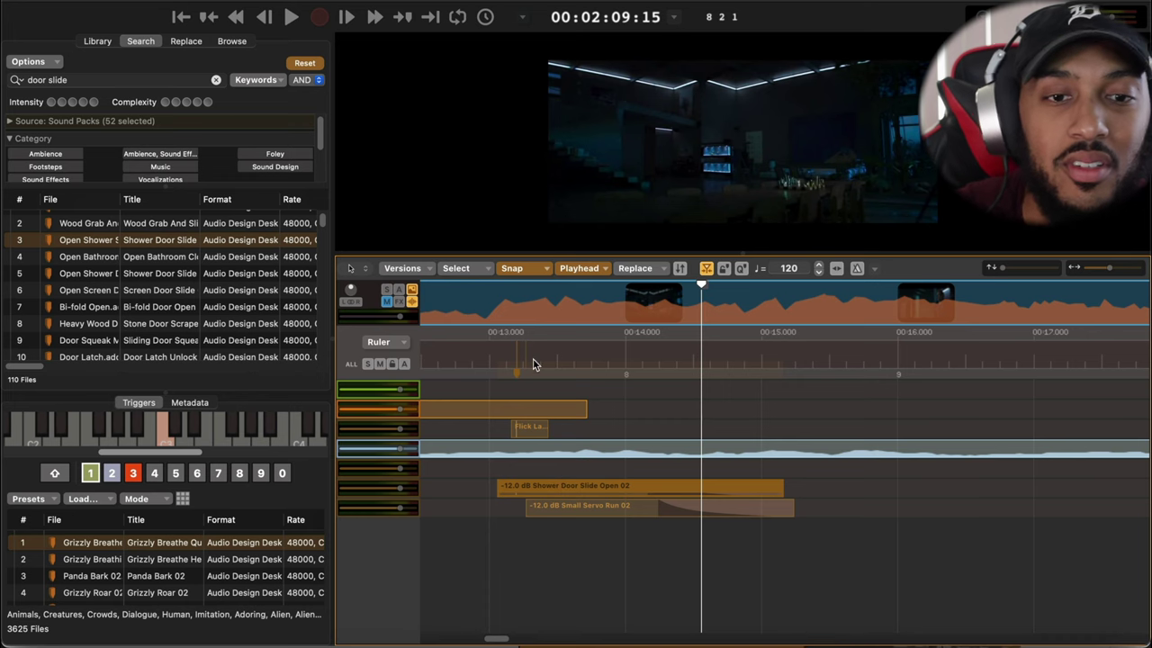
click(492, 329)
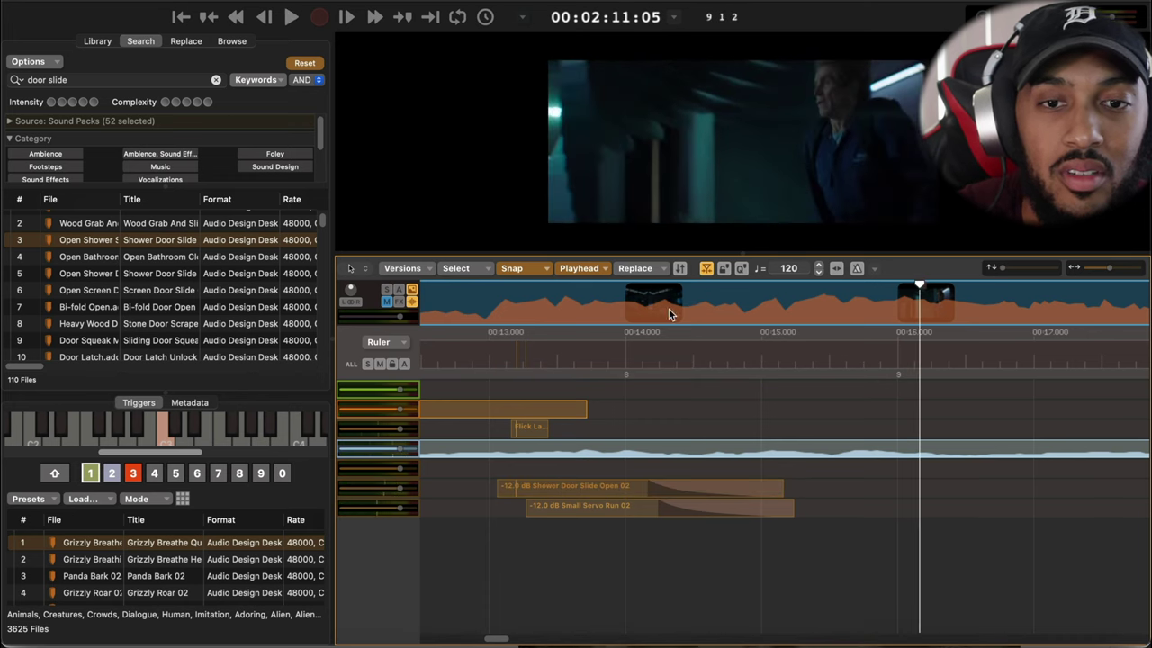
click(717, 310)
key(space)
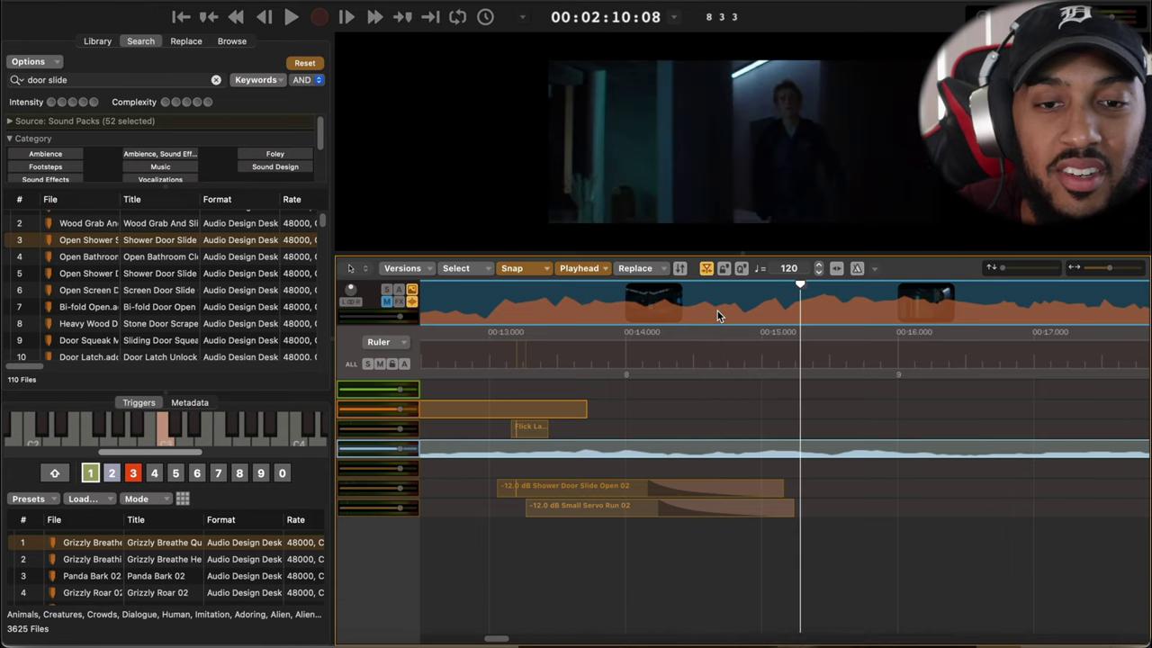
drag(800, 286, 791, 288)
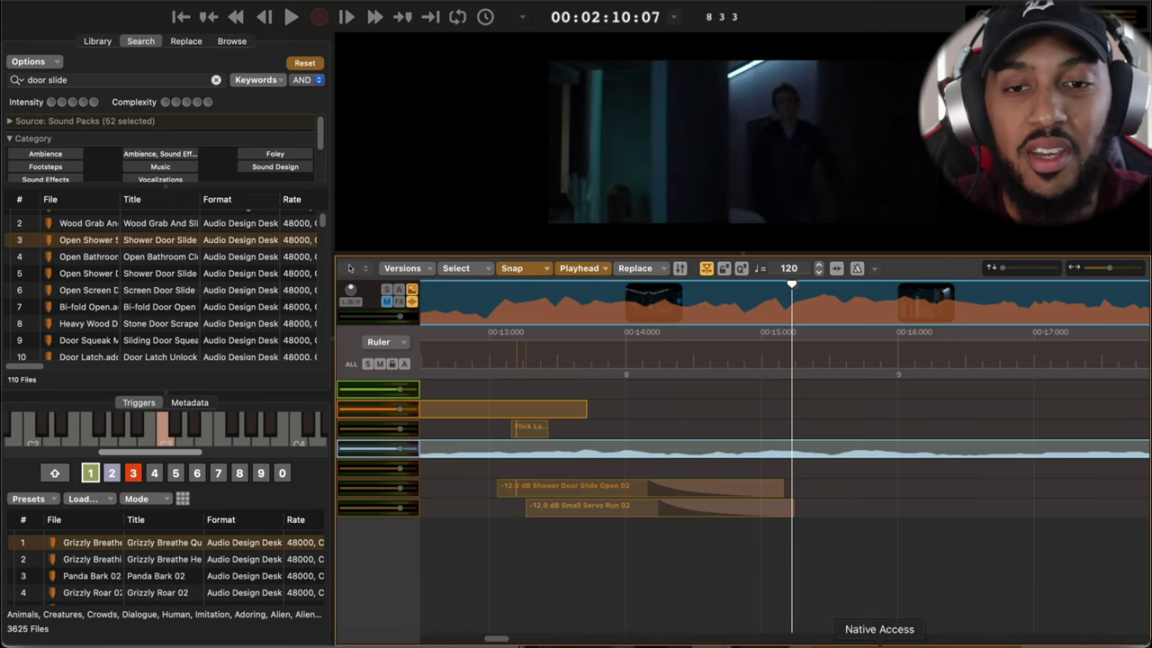
- Drop a metallic hit at the playhead with the 't' trigger and listen to it
key(t)
key(space)
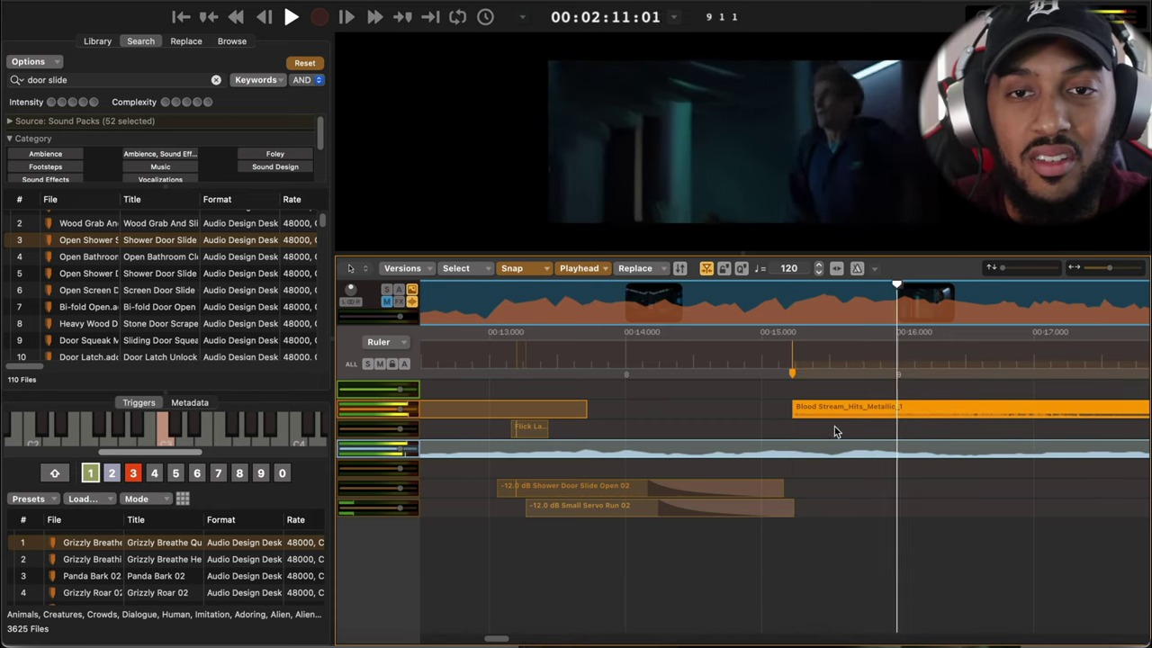
key(space)
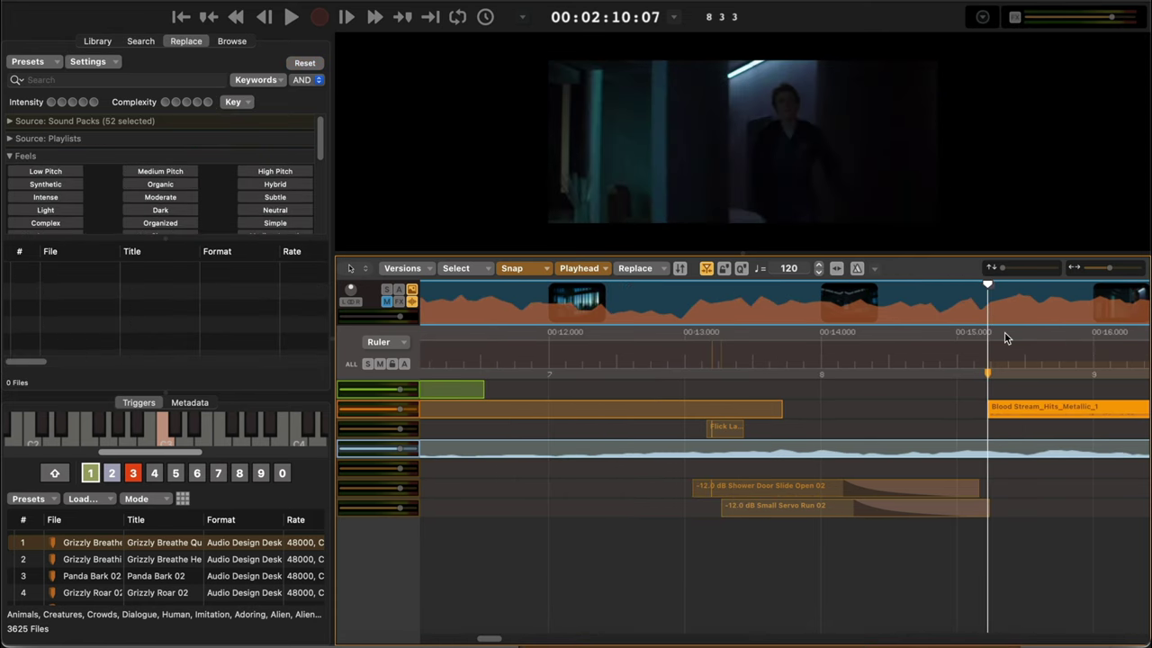
- Audition Boom hits in the Replace dialog and swap the hit for Boom 06_Hits_Boom_2
double_click(1005, 406)
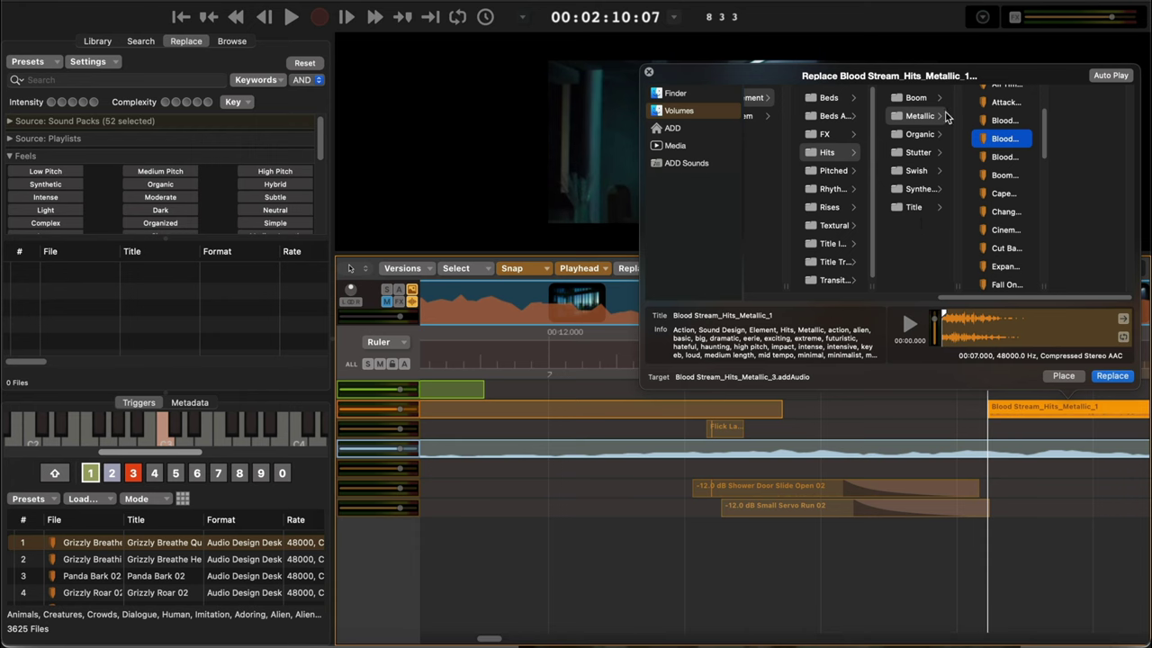
click(919, 98)
click(1004, 99)
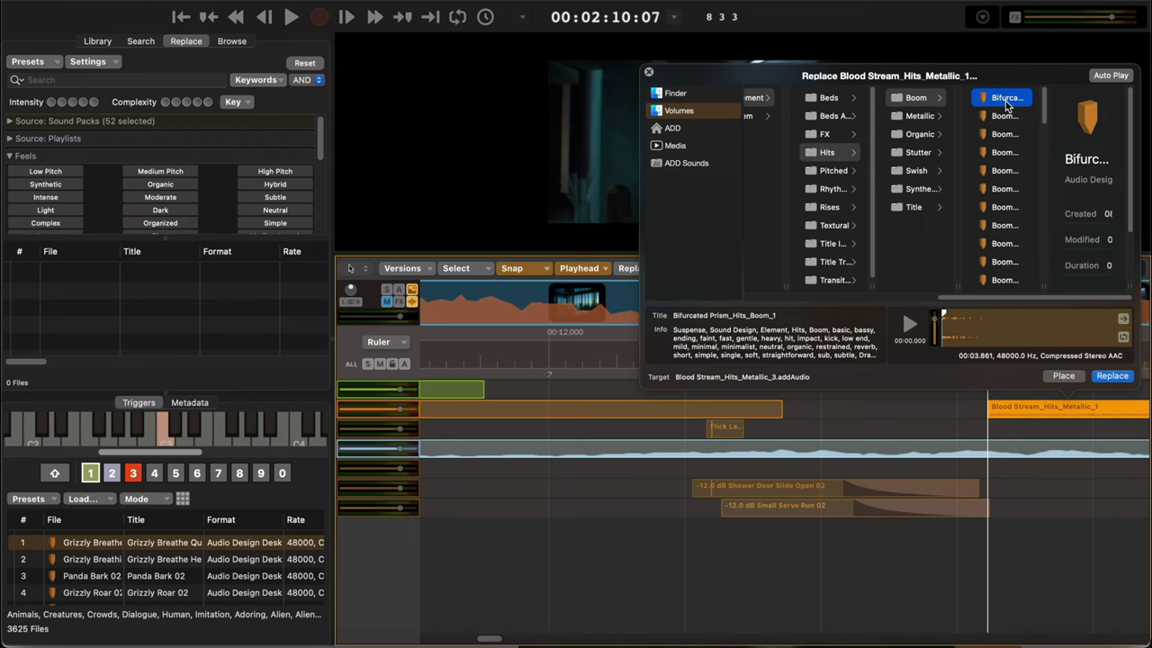
key(Down)
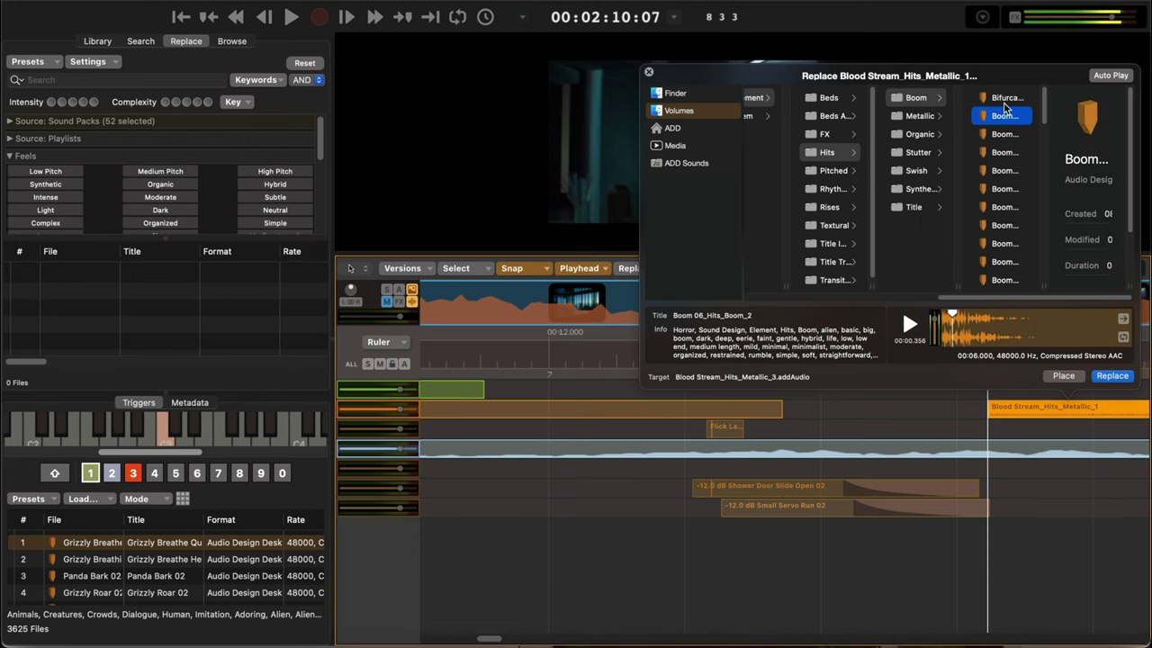
key(Up)
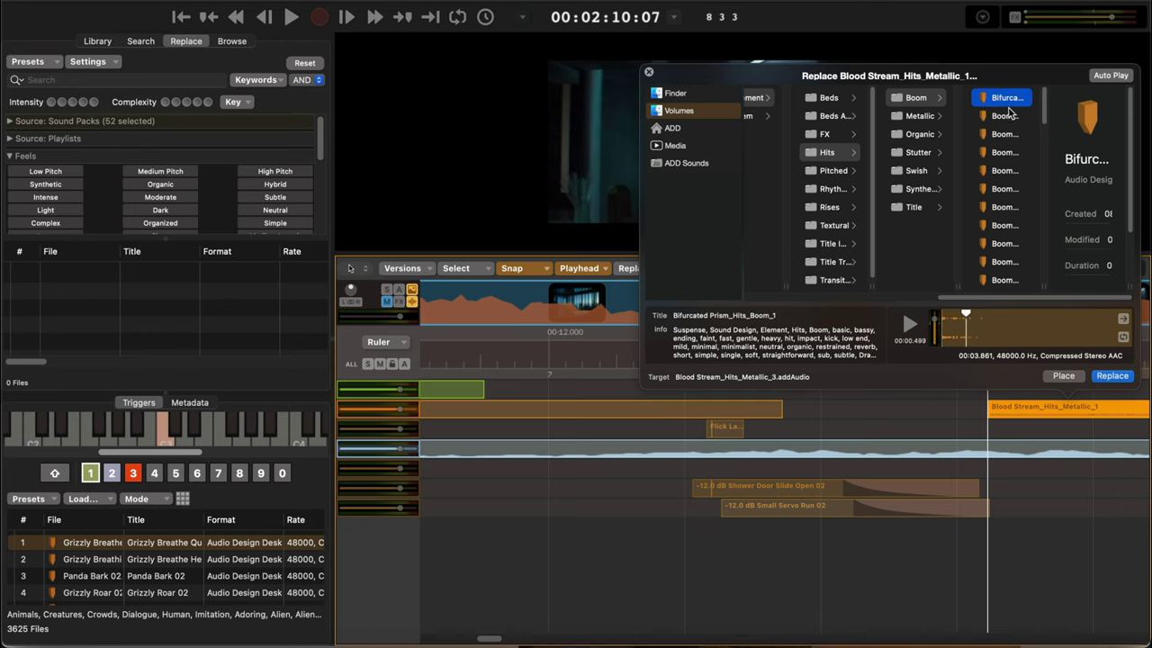
double_click(1006, 115)
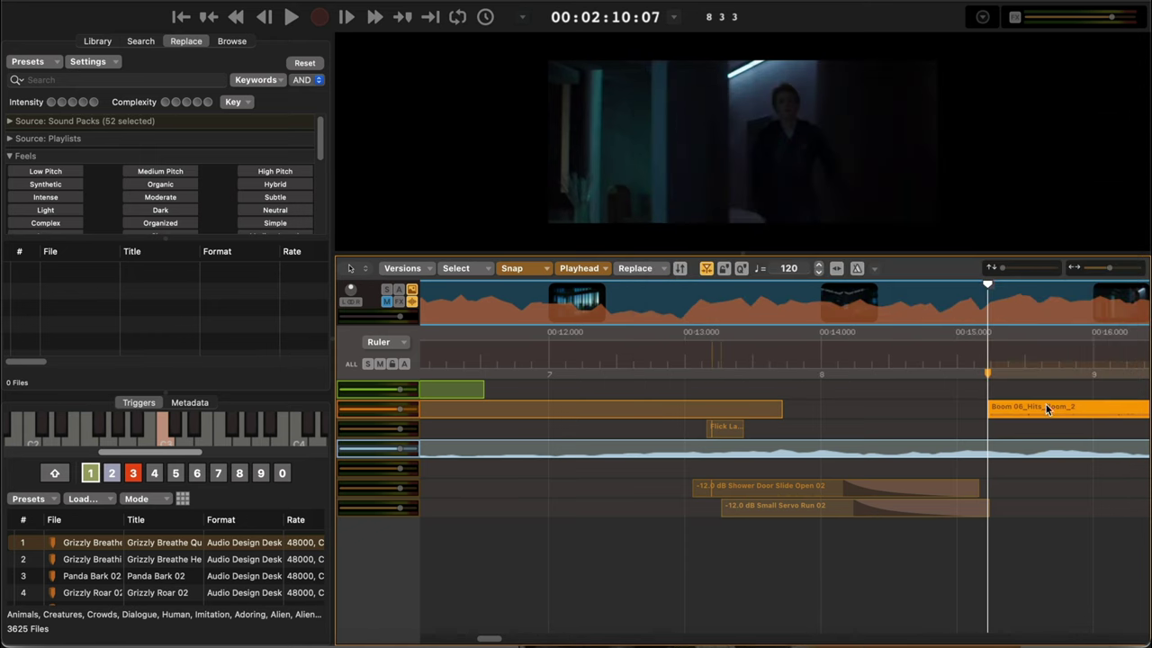
- Replace the boom with Bifurcated Prism_Hits_Boom_1 and drop a Synth Pad bed at the playhead
double_click(1044, 407)
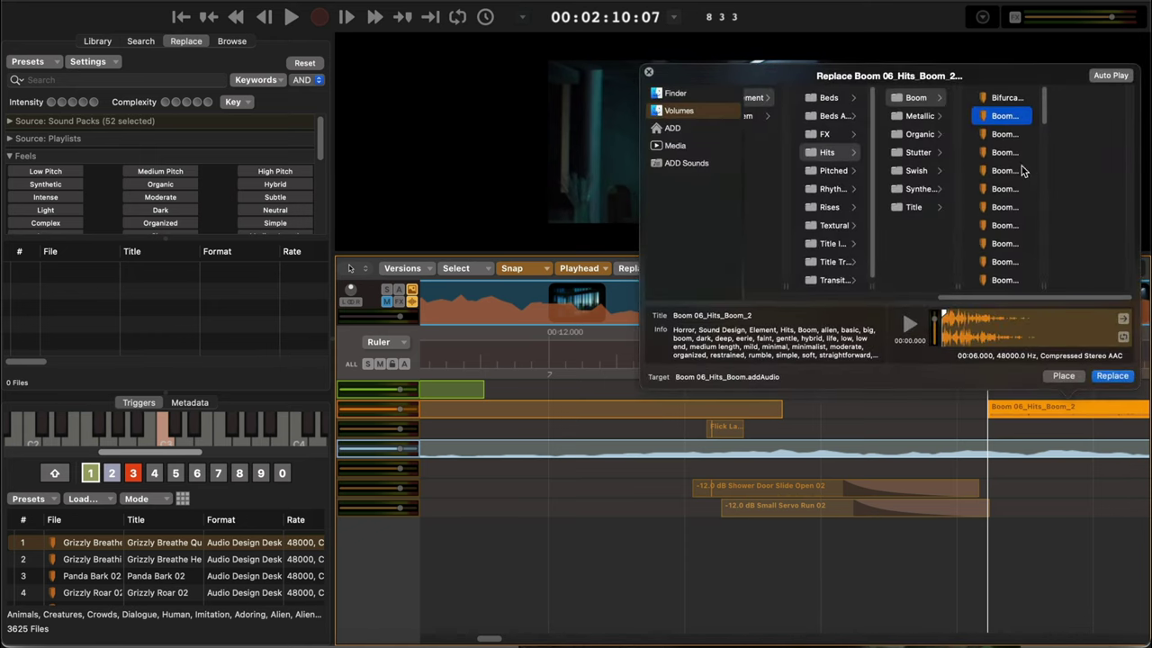
double_click(994, 97)
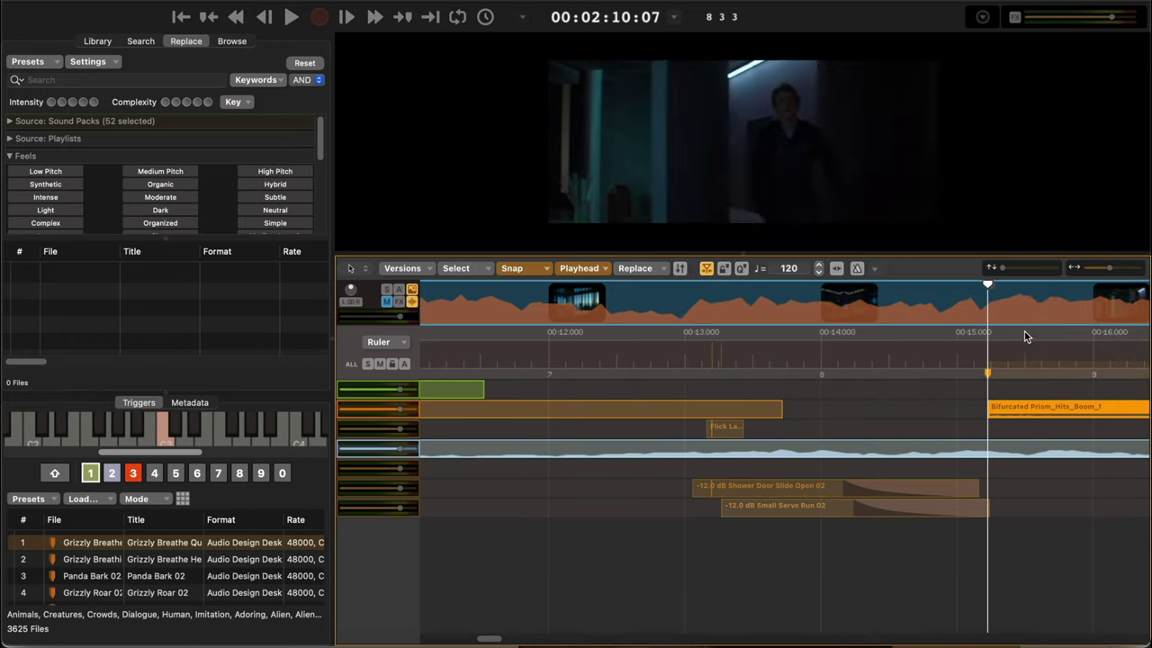
key(space)
- Listen to the Synth Pad bed, then delete the clip
click(972, 287)
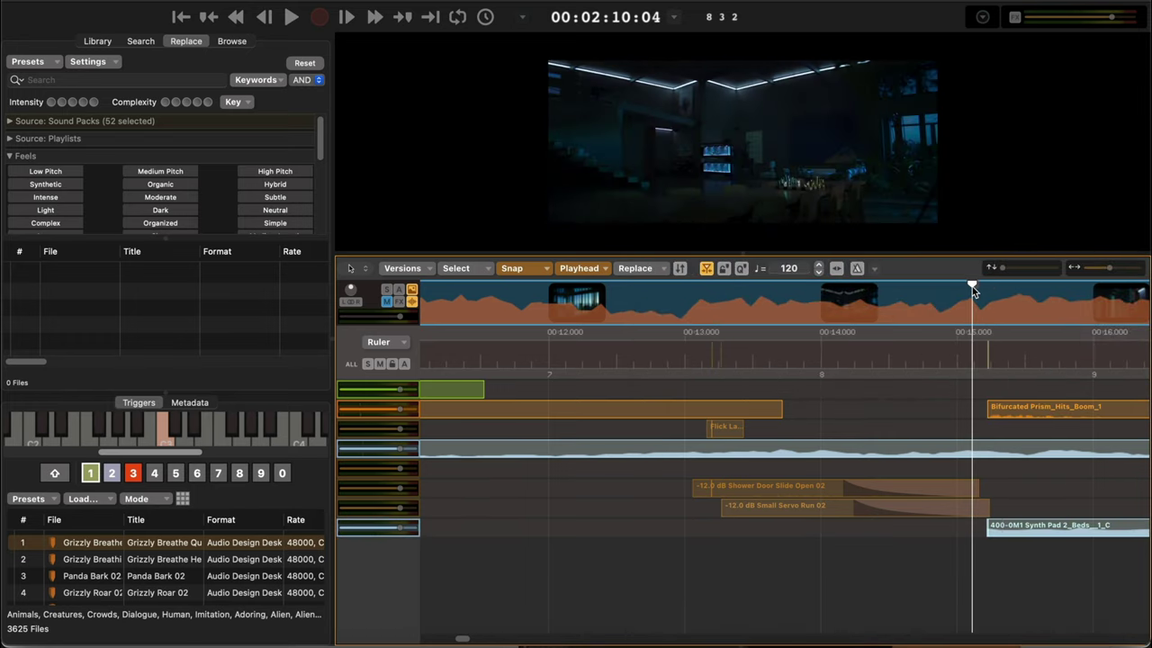
click(1042, 527)
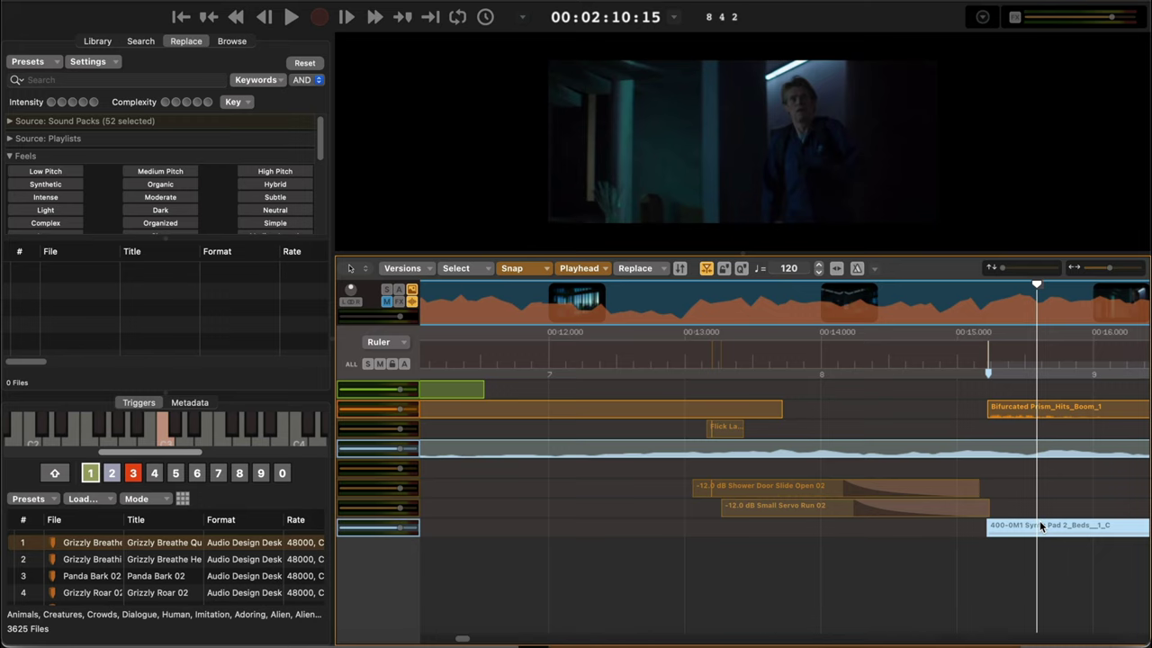
key(Delete)
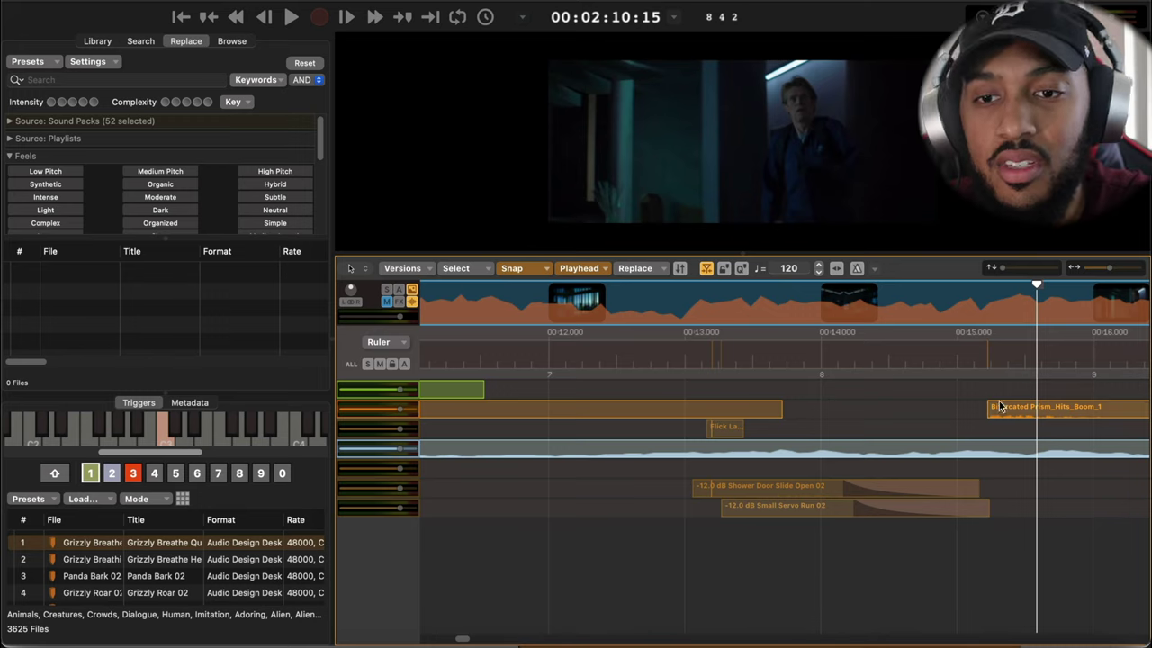
- Replay and scrub around the Bifurcated Prism boom hit, ending back at the door scene's start
click(987, 334)
click(986, 334)
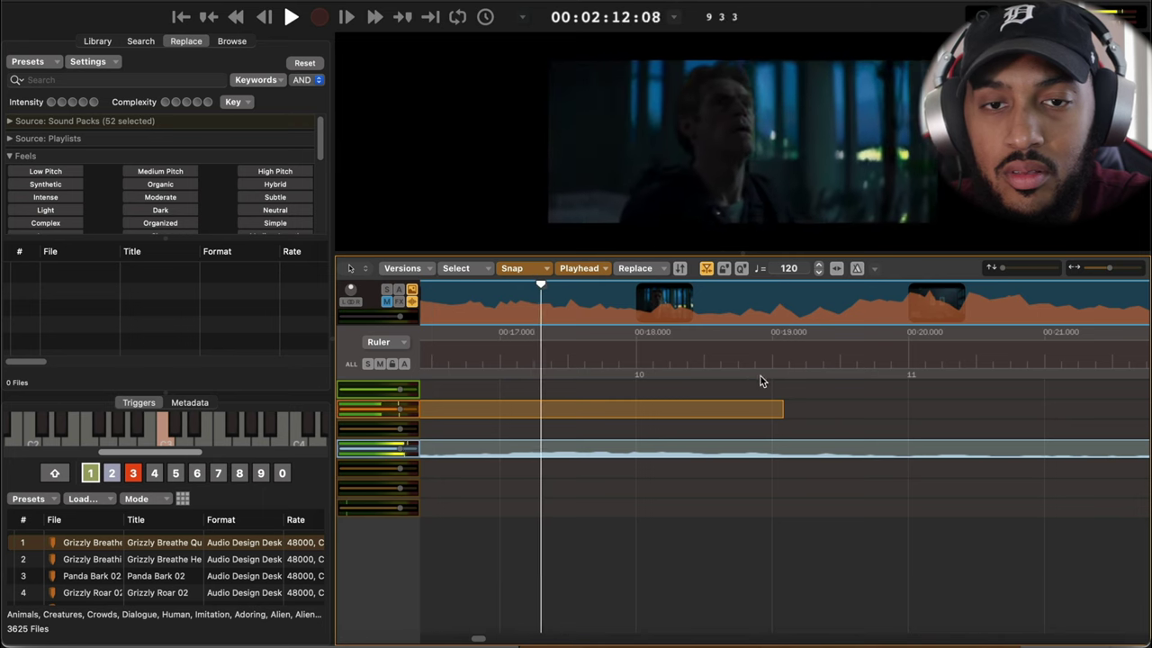
drag(490, 334, 822, 334)
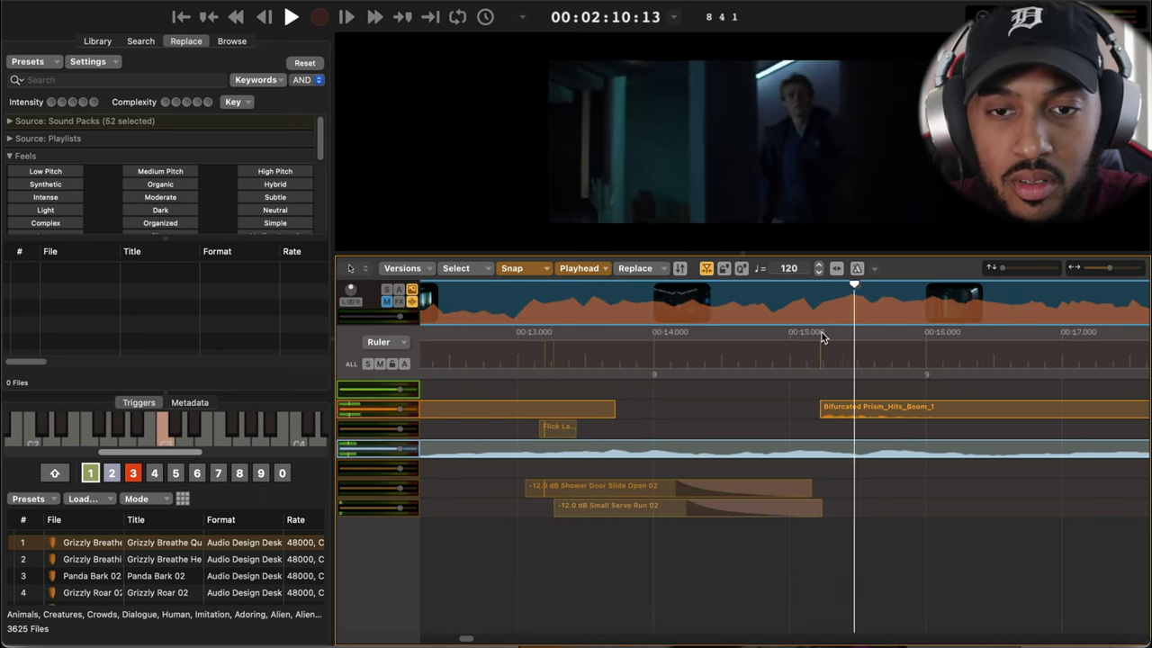
click(825, 451)
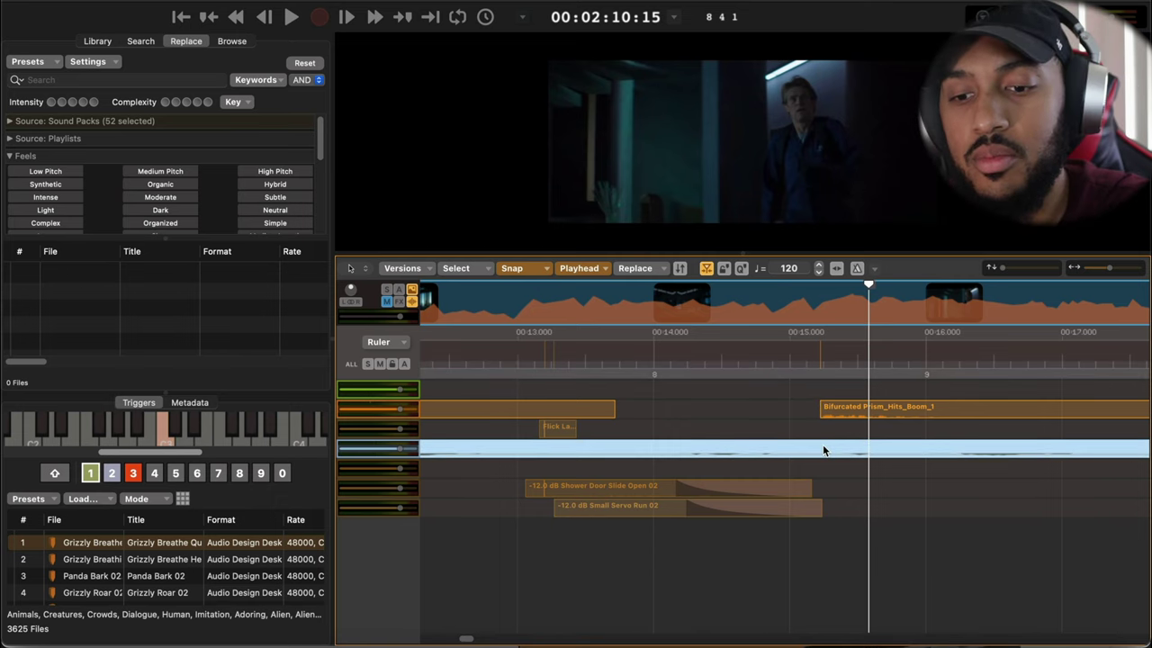
click(795, 315)
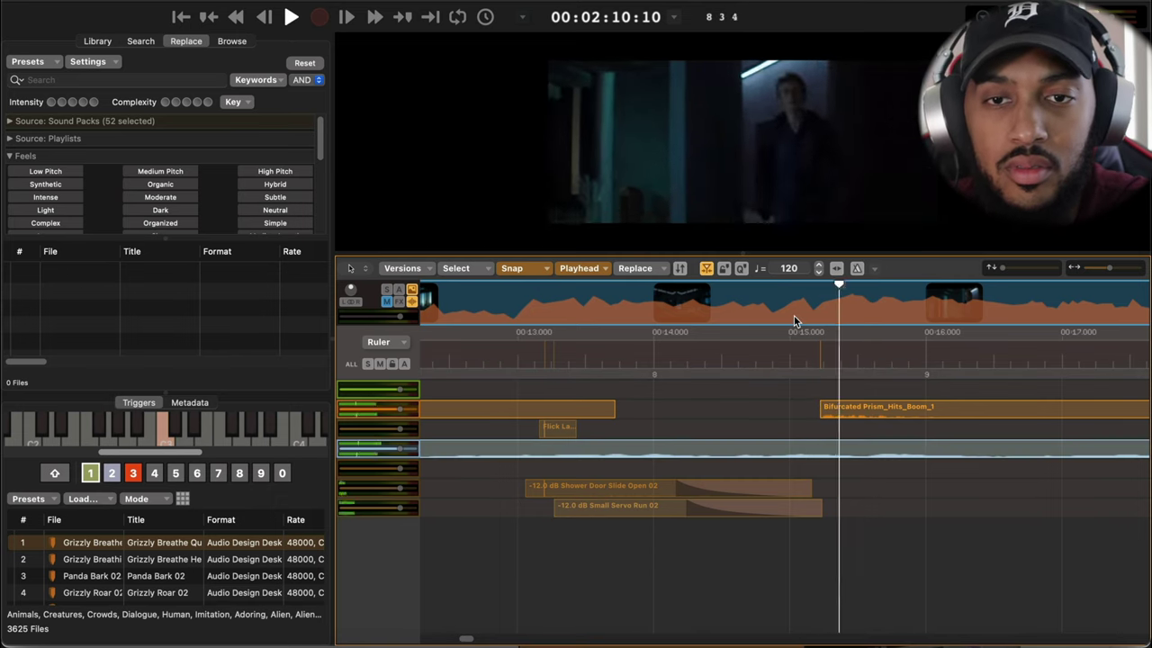
click(829, 404)
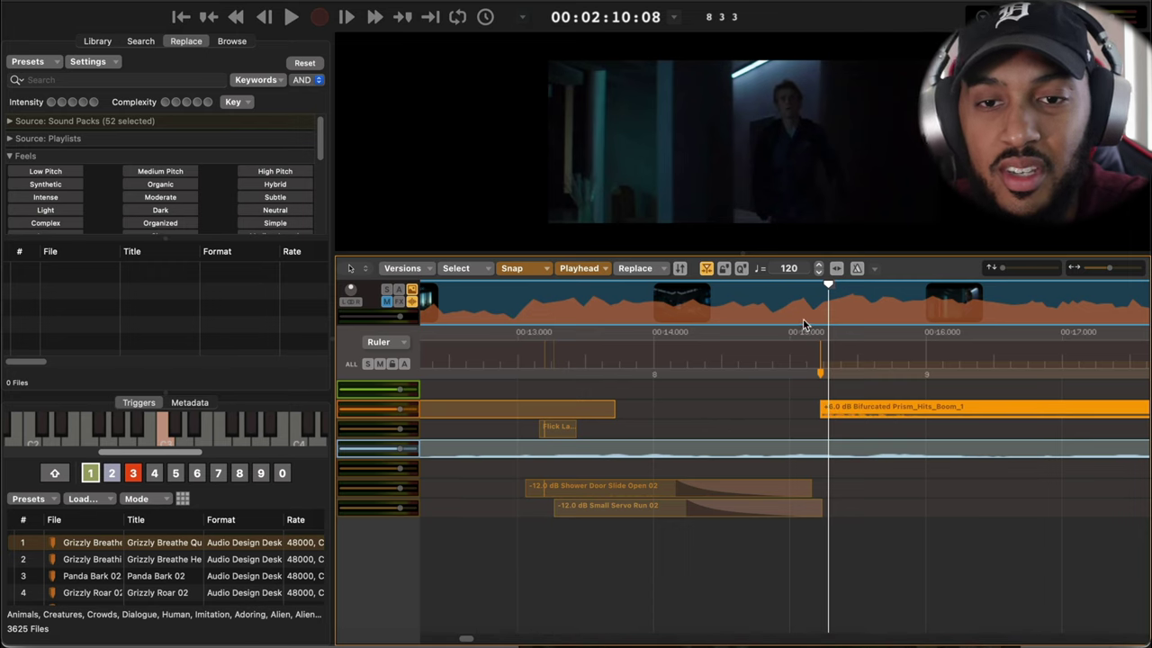
drag(807, 319, 739, 324)
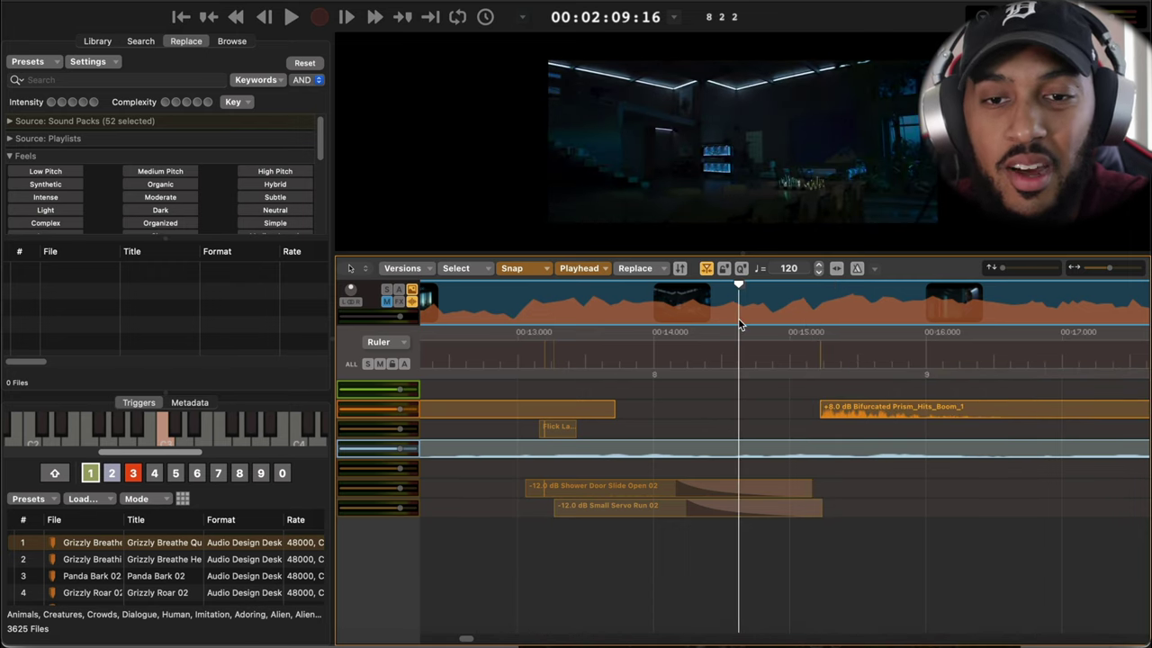
key(space)
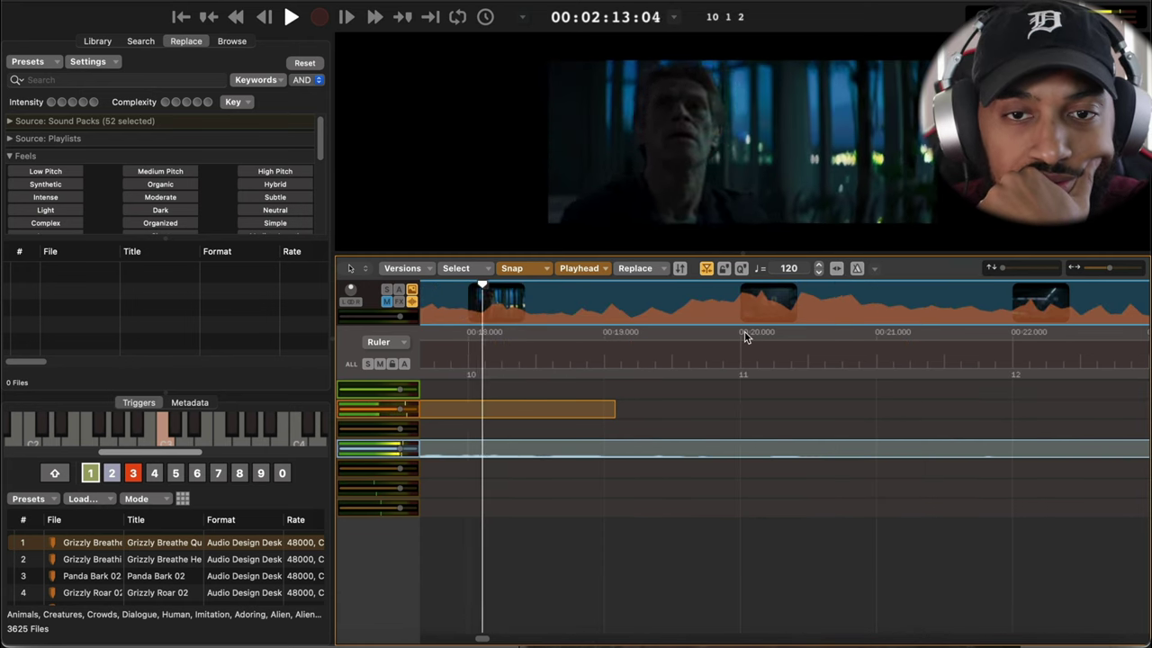
key(space)
drag(623, 302, 489, 301)
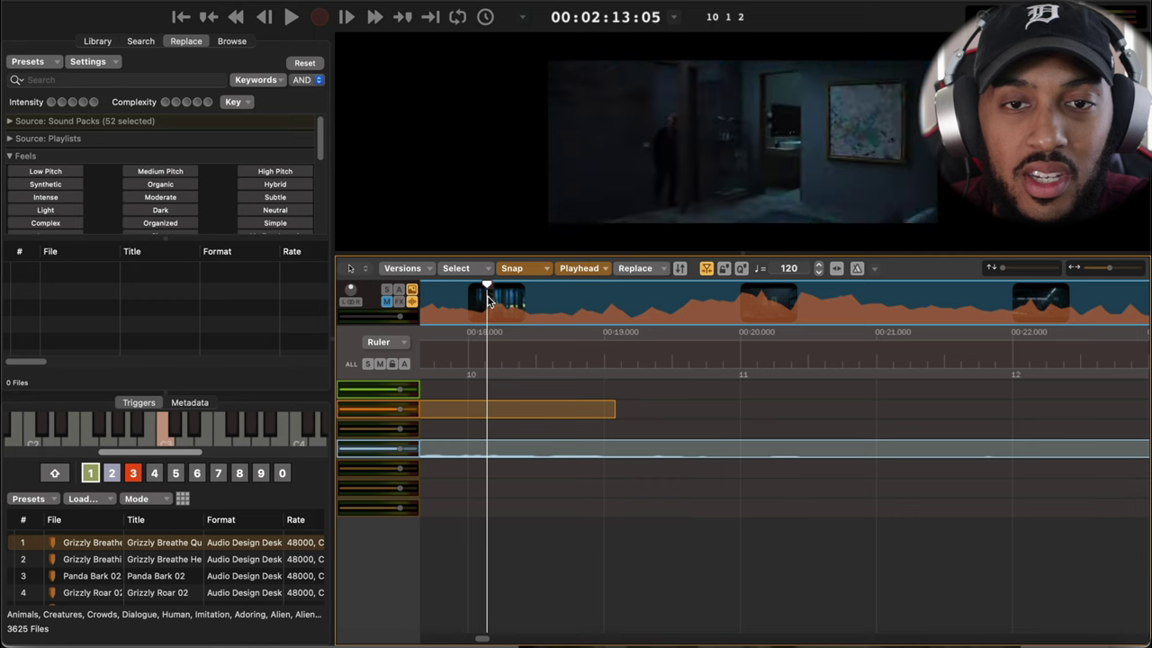
- At a new sync marker, search 'Wood door creak', audition door sounds, and place Pantry Door Creak Slowly
key(m)
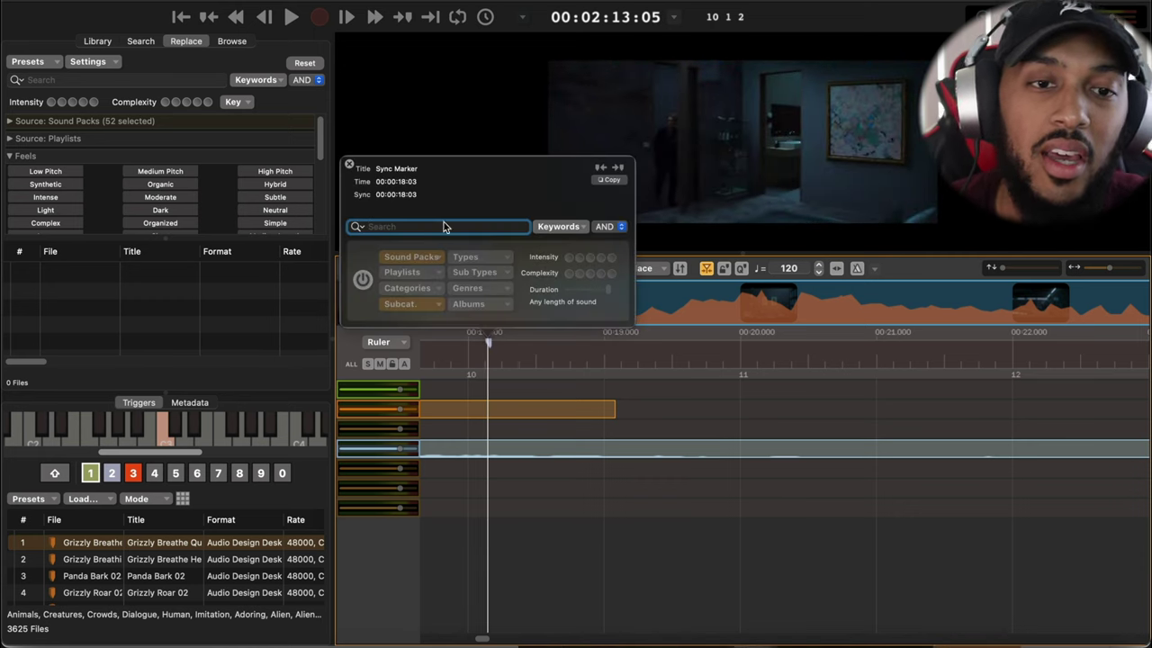
text(W)
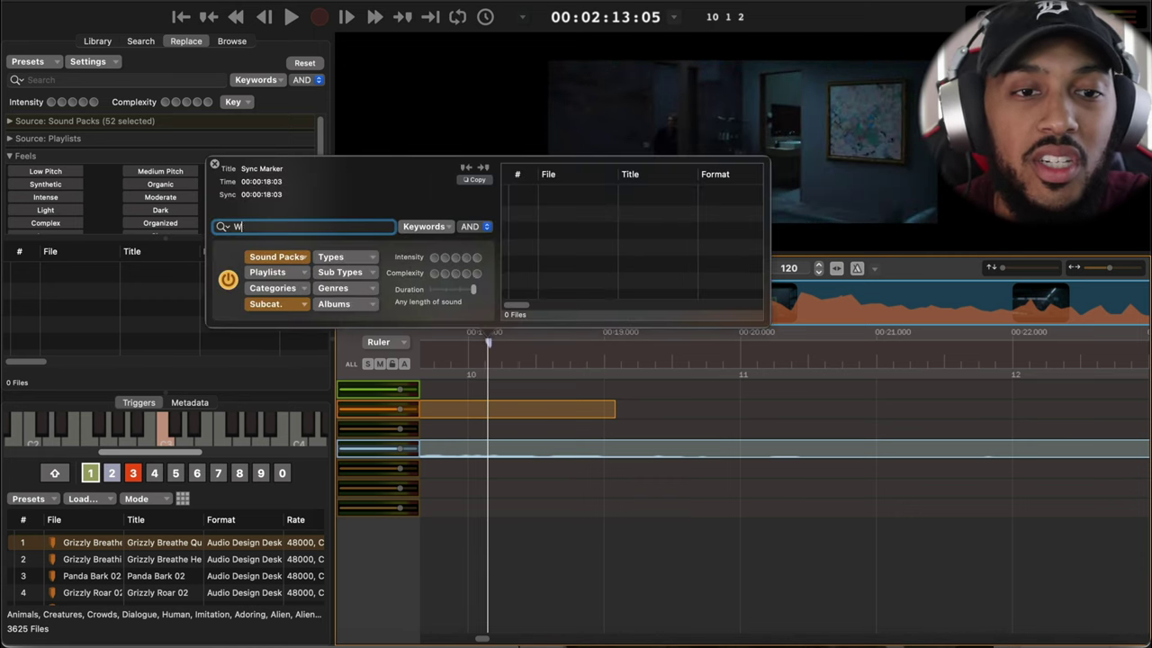
text(ood door creak)
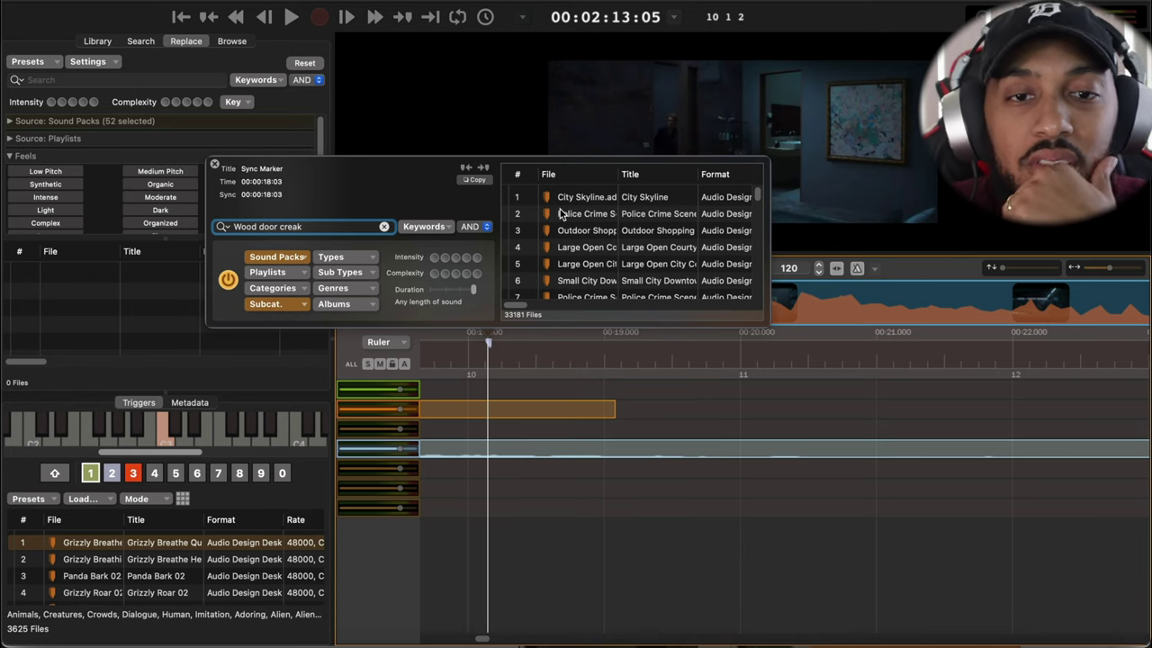
key(Return)
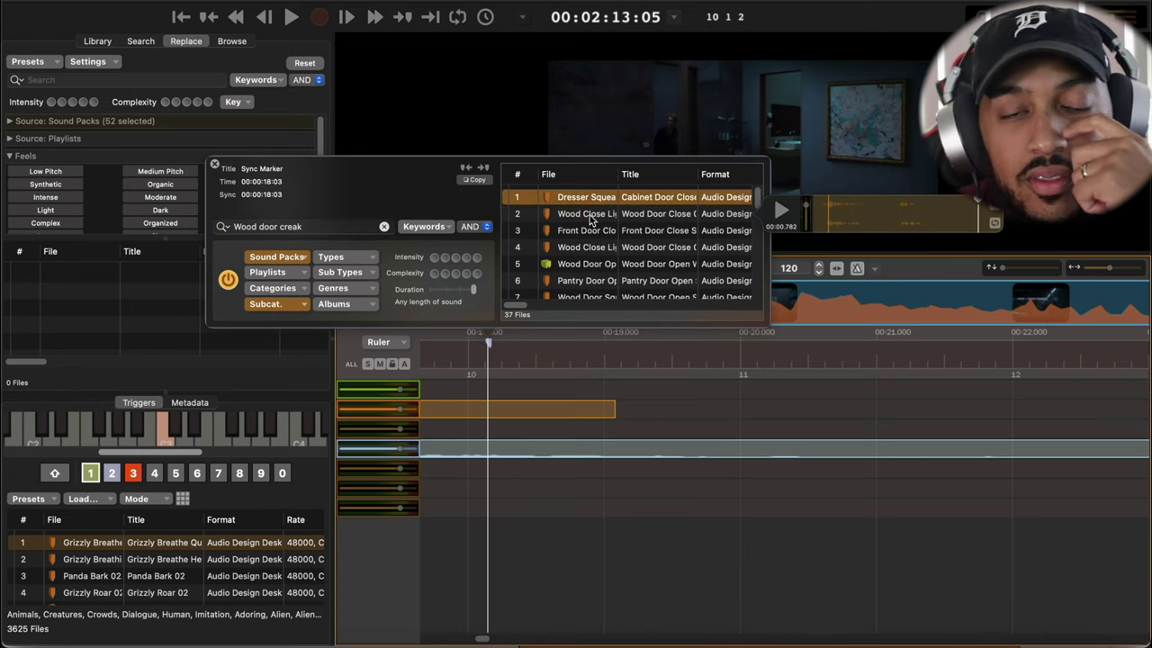
key(Down)
key(Down)
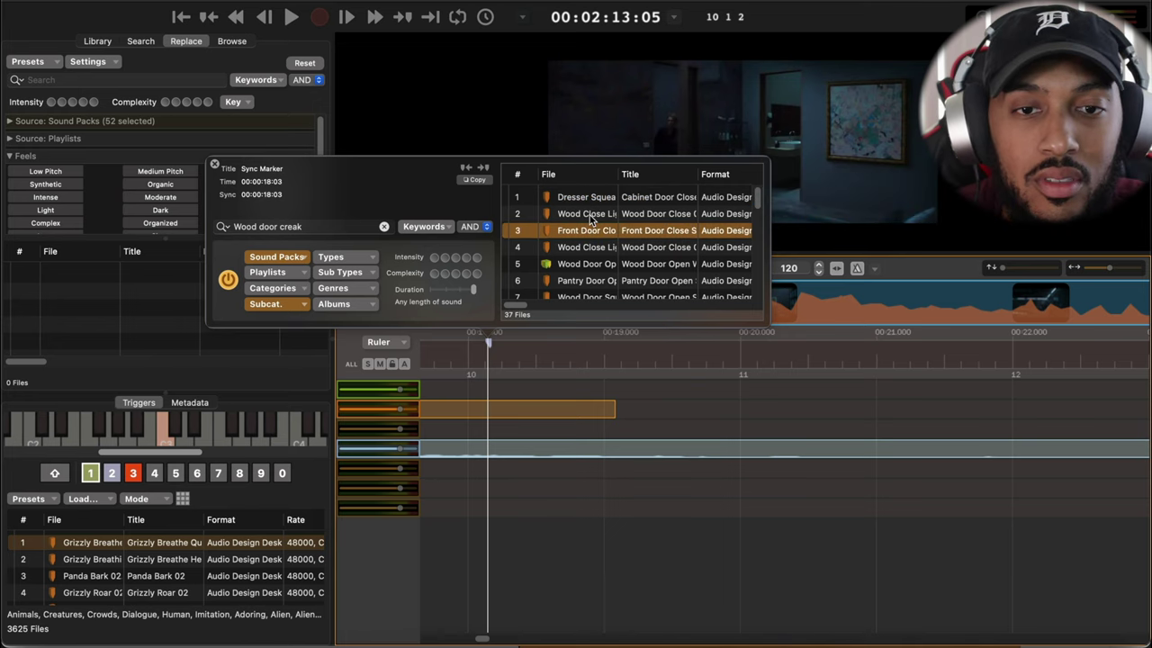
key(Down)
key(Down)
key(Down)
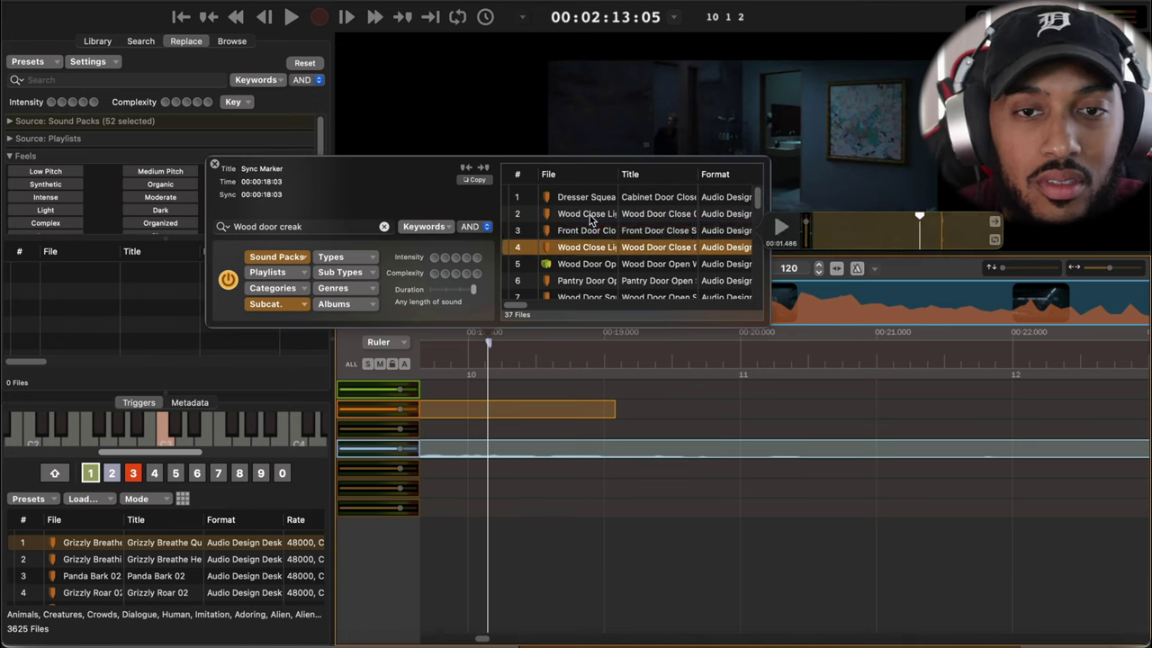
key(Down)
key(Down)
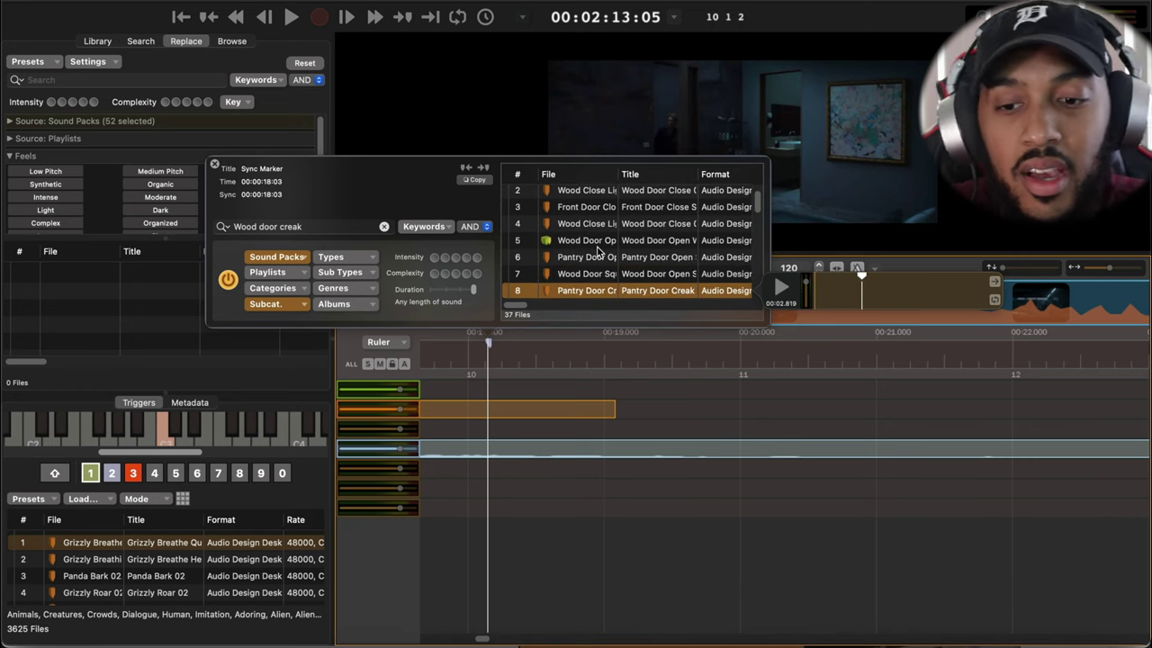
key(Return)
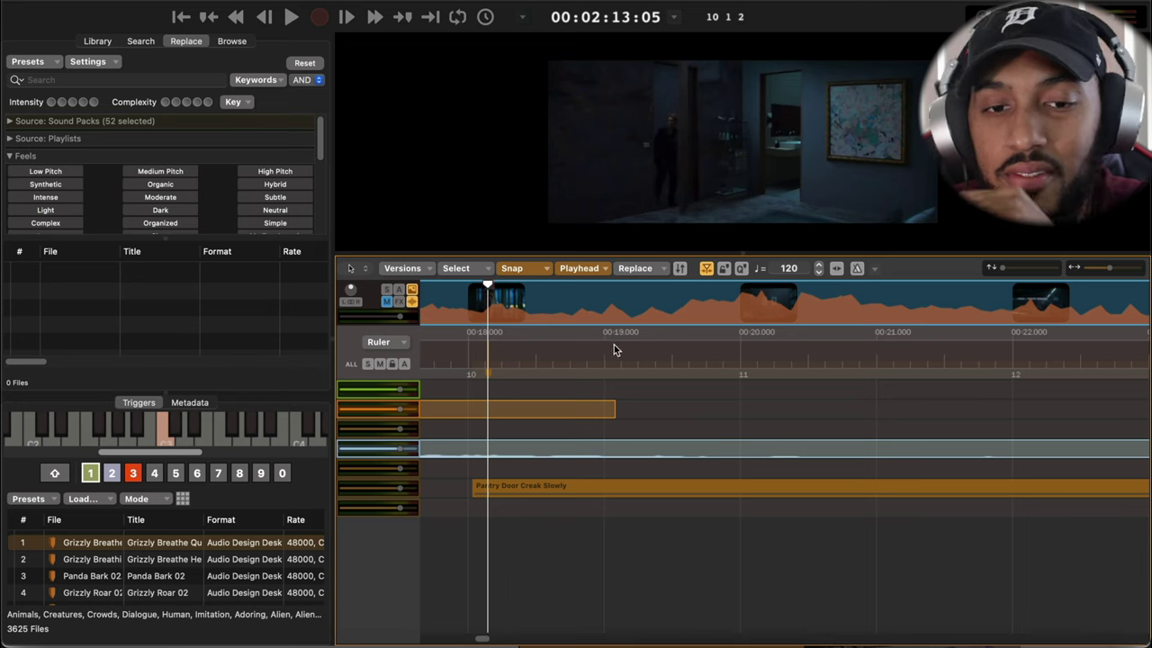
- Audition the Pantry Door Creak with picture, nudge it one frame later, and replay it
drag(487, 311, 465, 310)
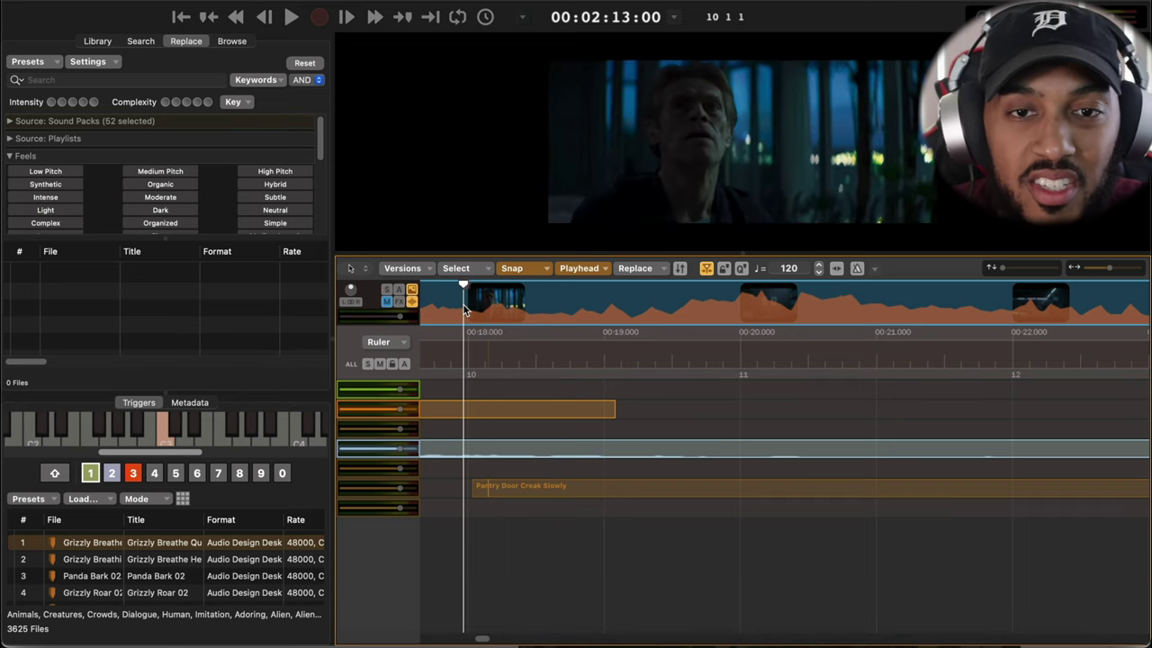
key(space)
key(space)
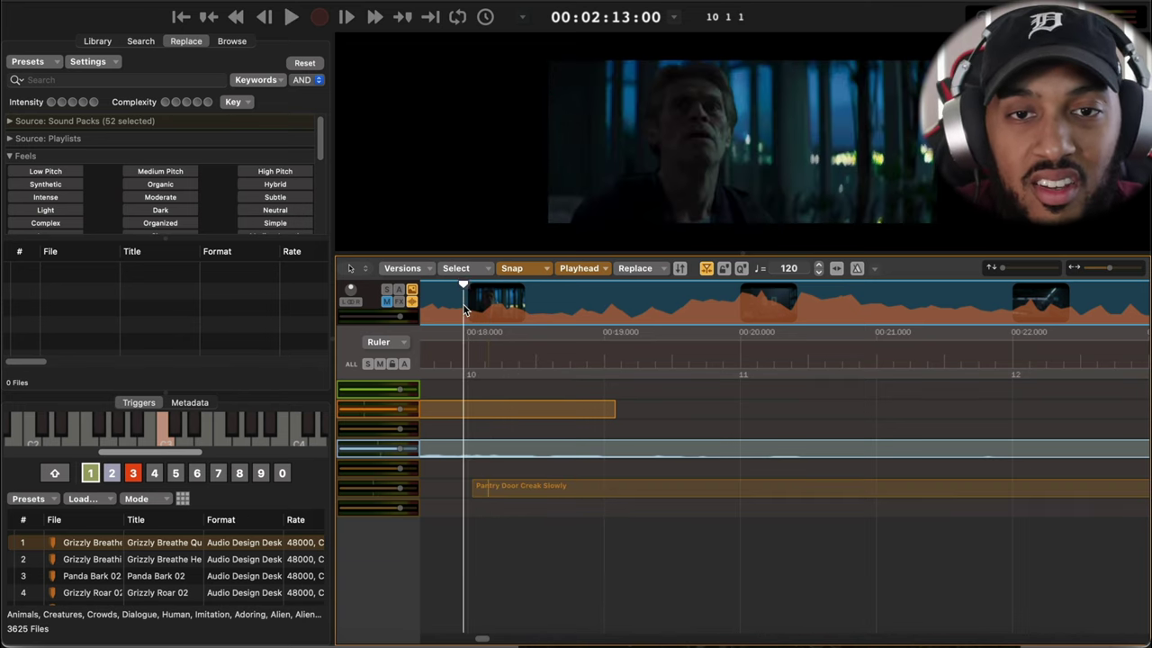
key(space)
key(space)
click(500, 448)
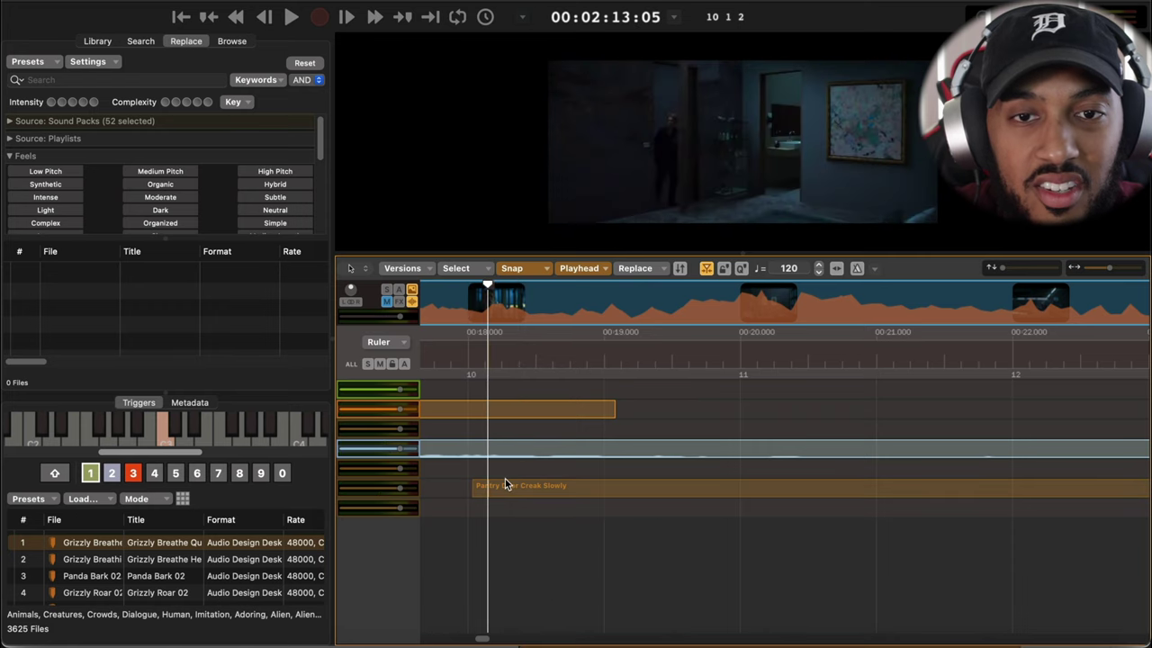
click(500, 495)
key(Right)
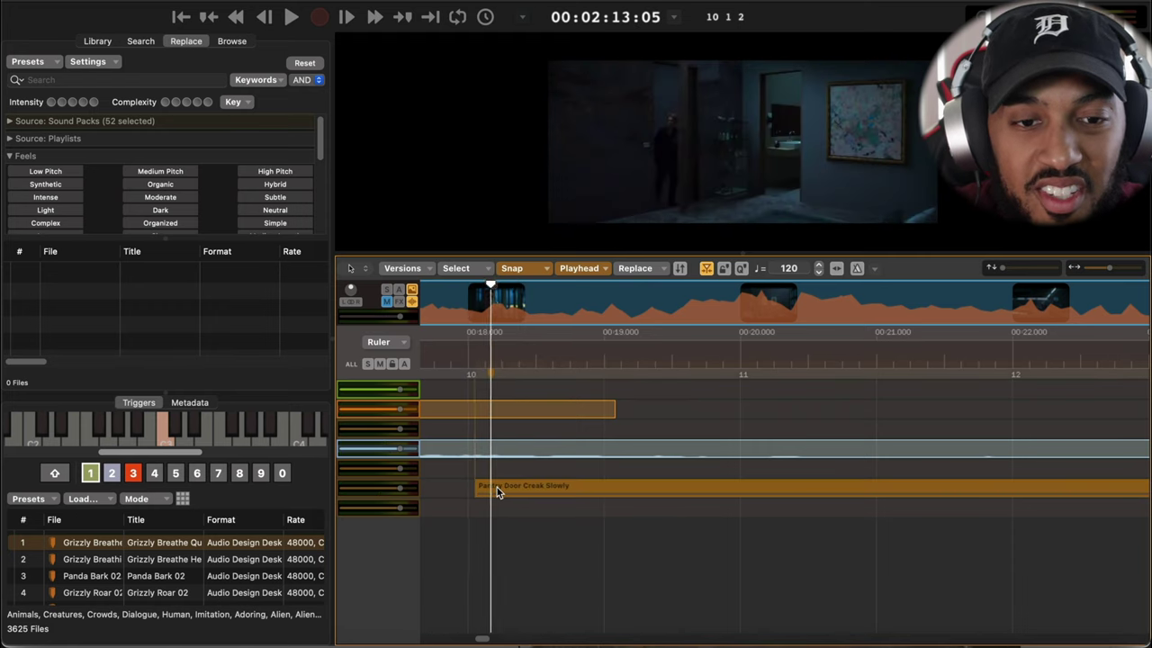
key(space)
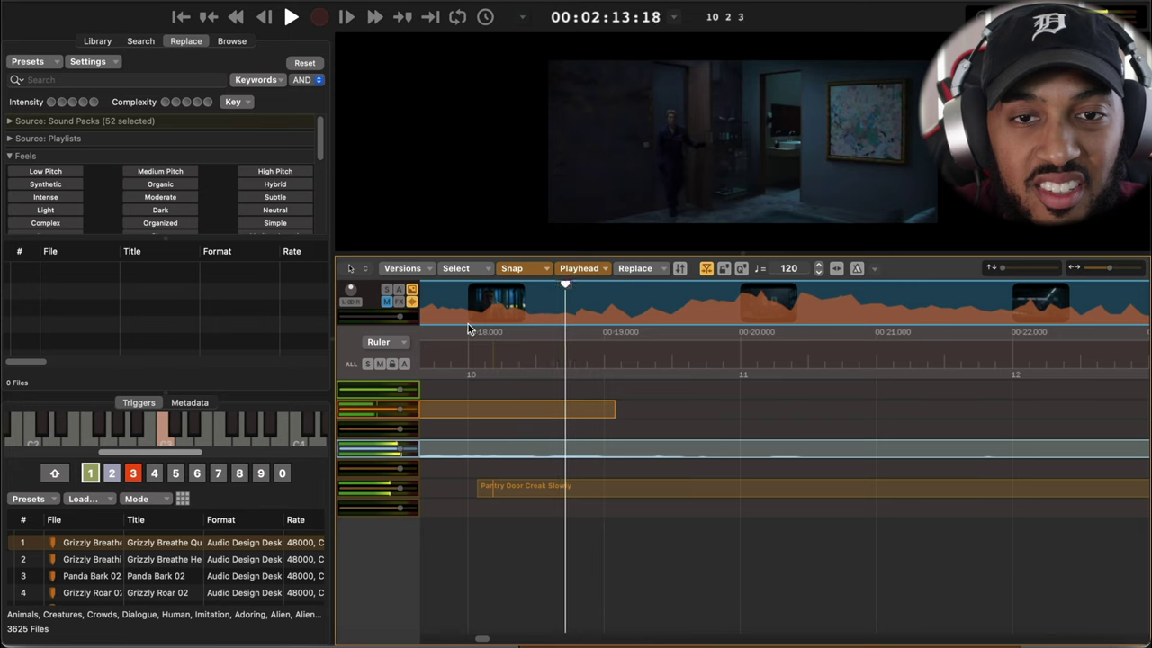
key(space)
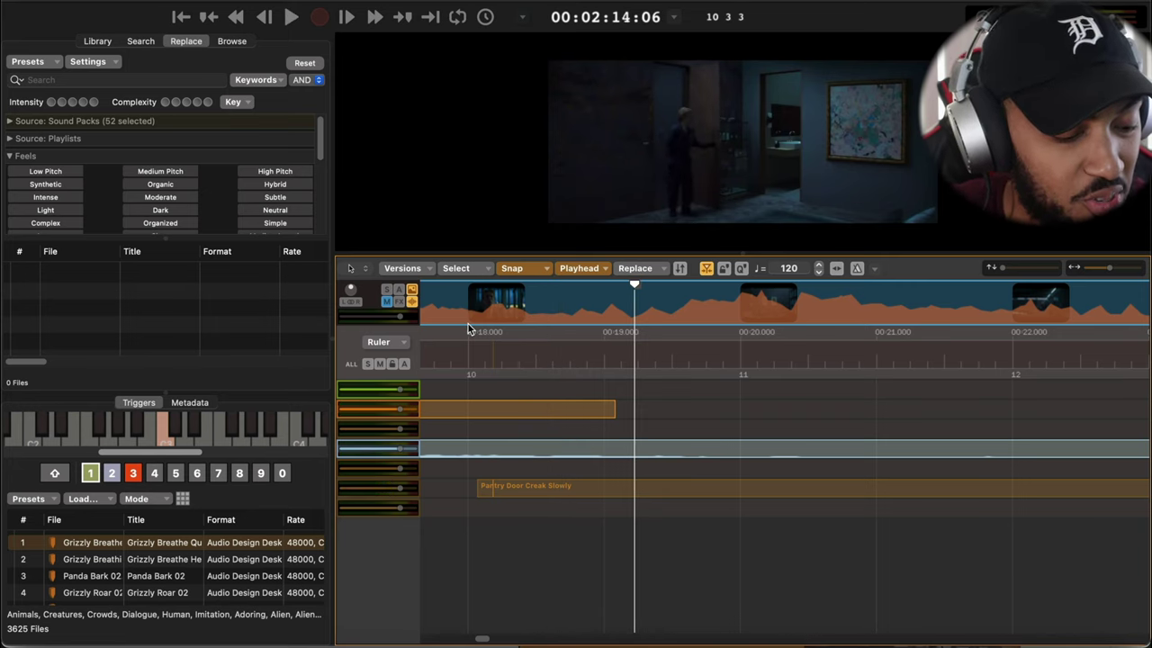
- Delete the Pantry Door Creak clip, rewind to the door scene, and search 'Door open'
click(557, 478)
key(Delete)
drag(547, 318, 489, 313)
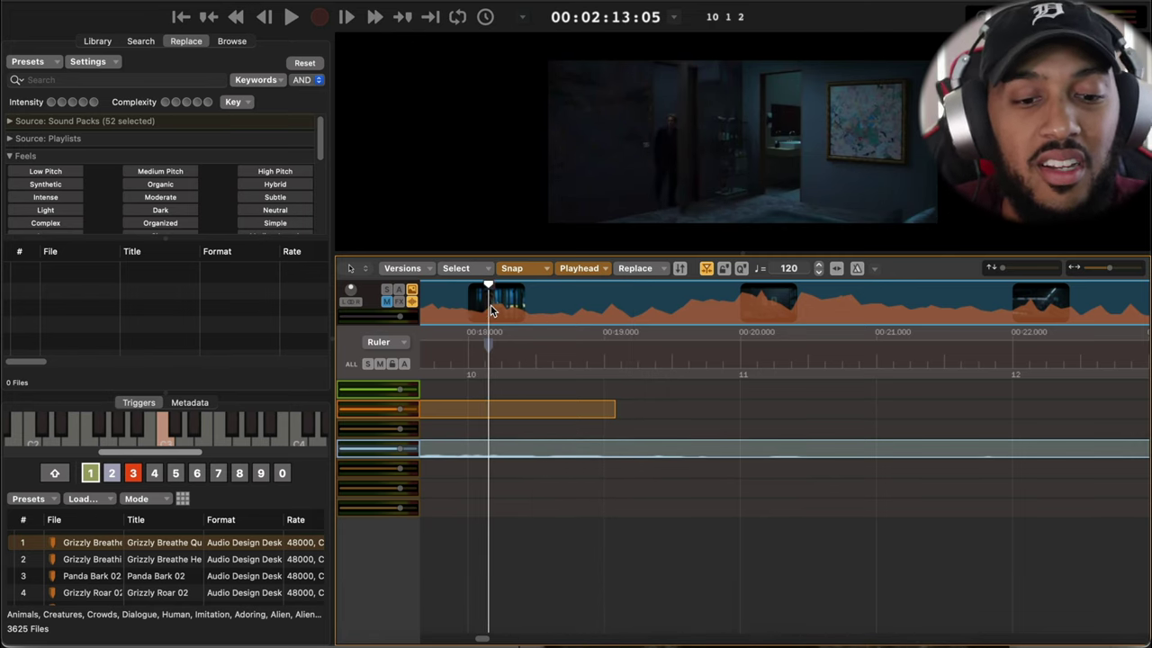
text(Door open)
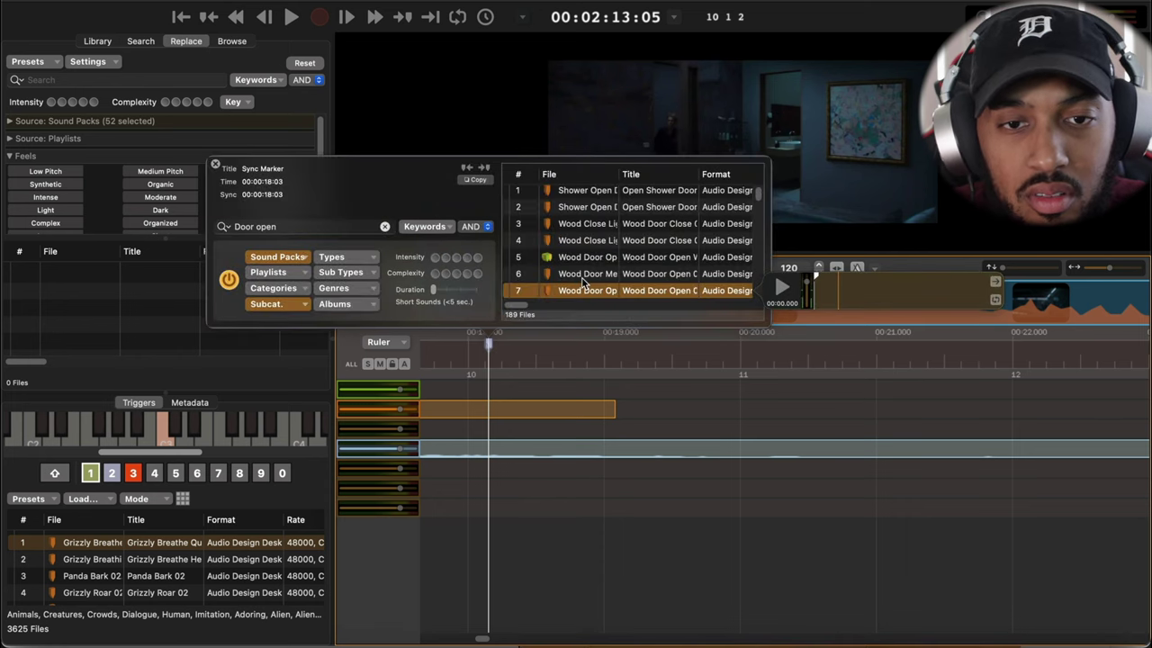
drag(591, 293, 501, 465)
drag(486, 332, 479, 332)
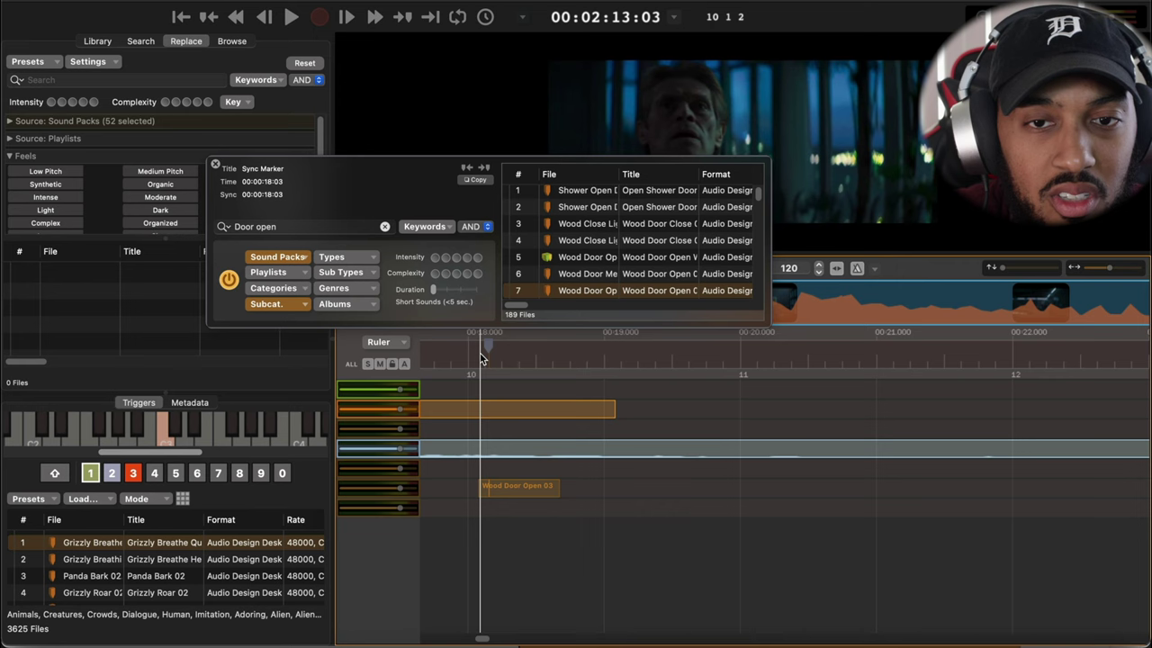
click(481, 409)
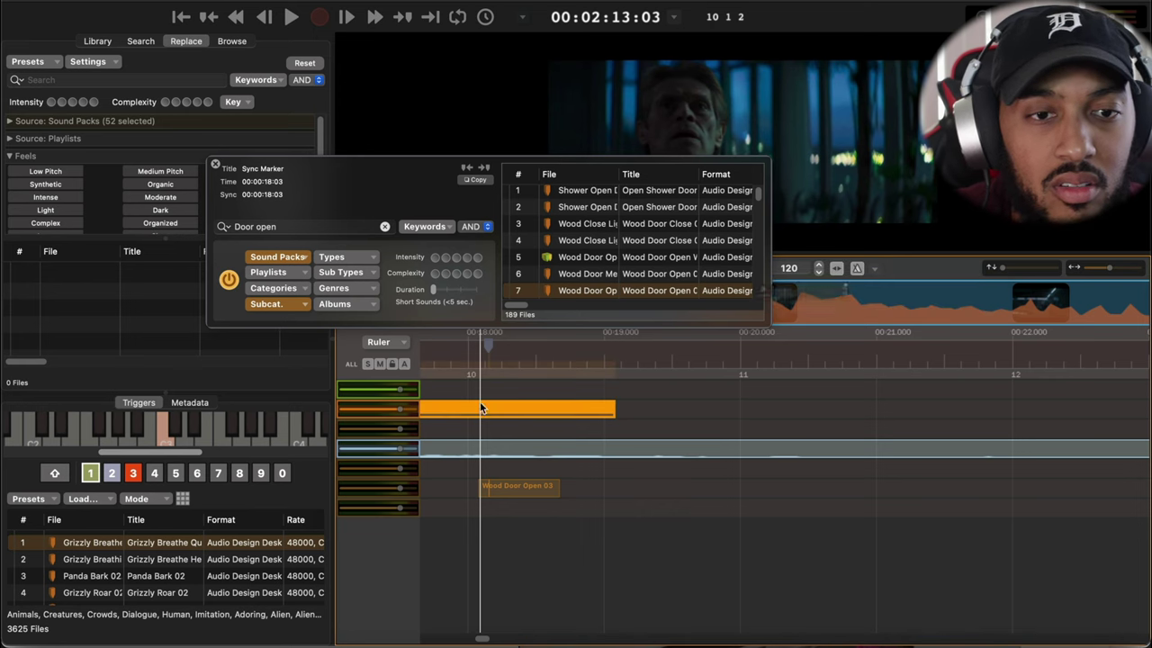
click(215, 164)
key(space)
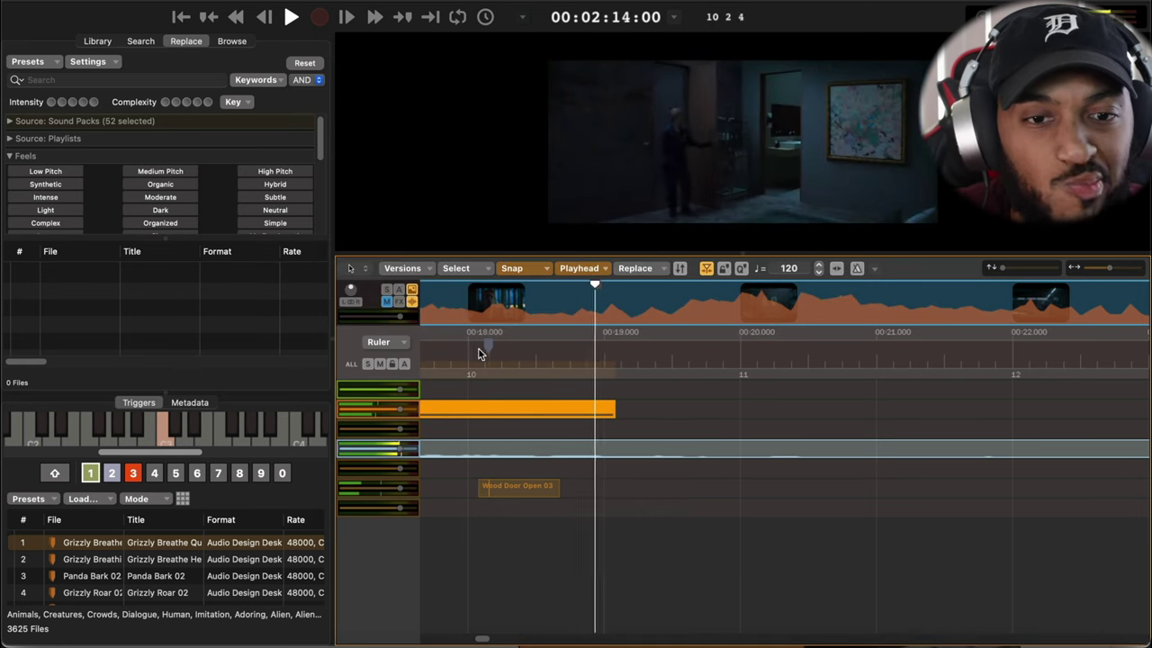
click(471, 352)
click(470, 354)
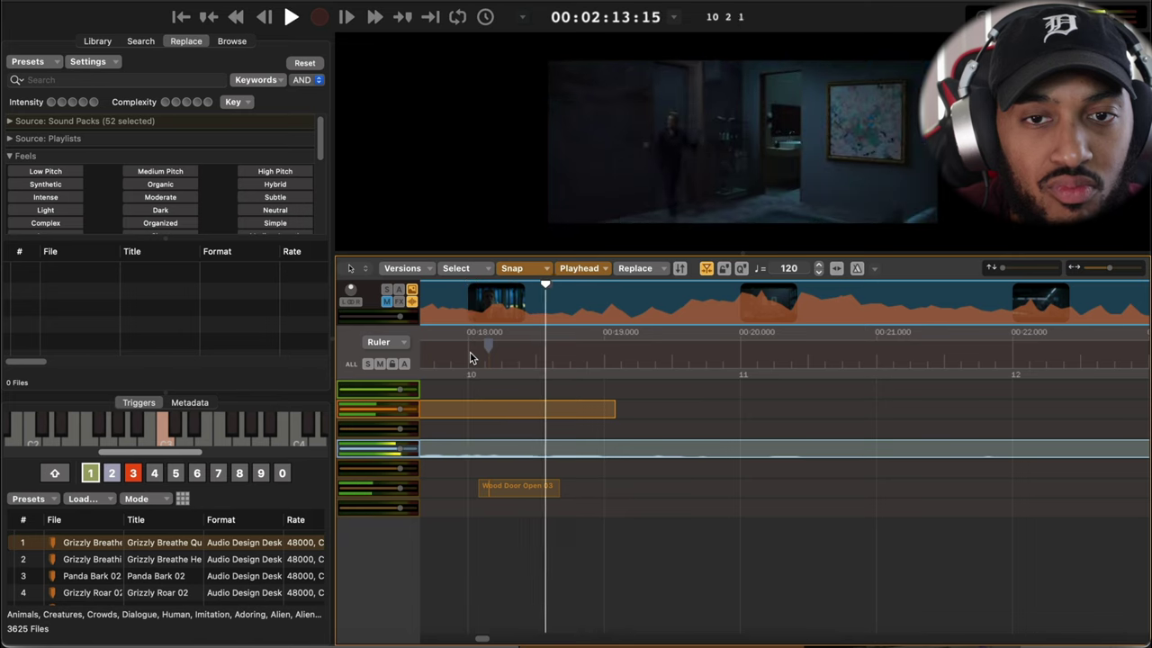
click(469, 357)
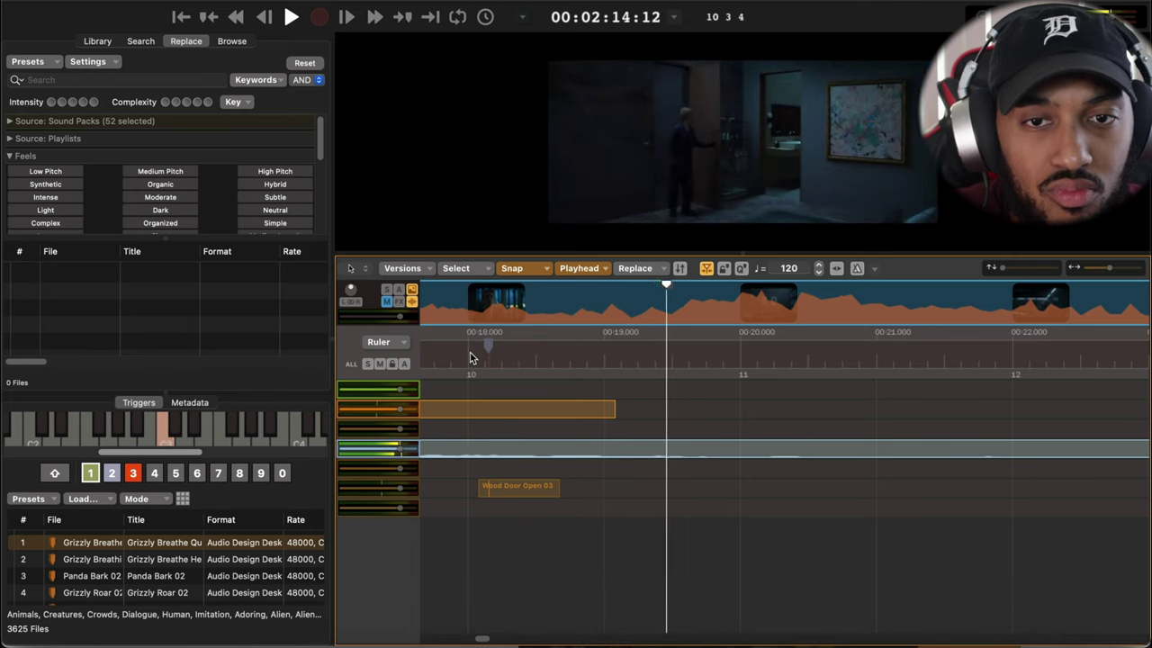
click(469, 357)
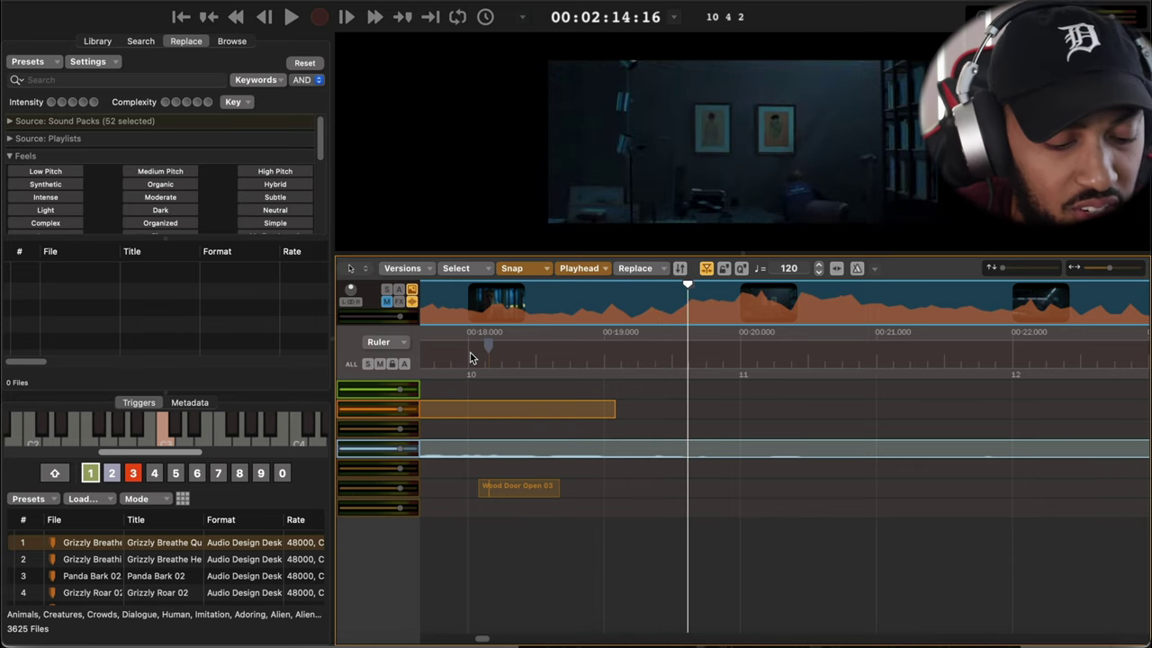
- Drop the Heart Issue hit at the playhead, lower its gain, and listen back
key(ctrl+v)
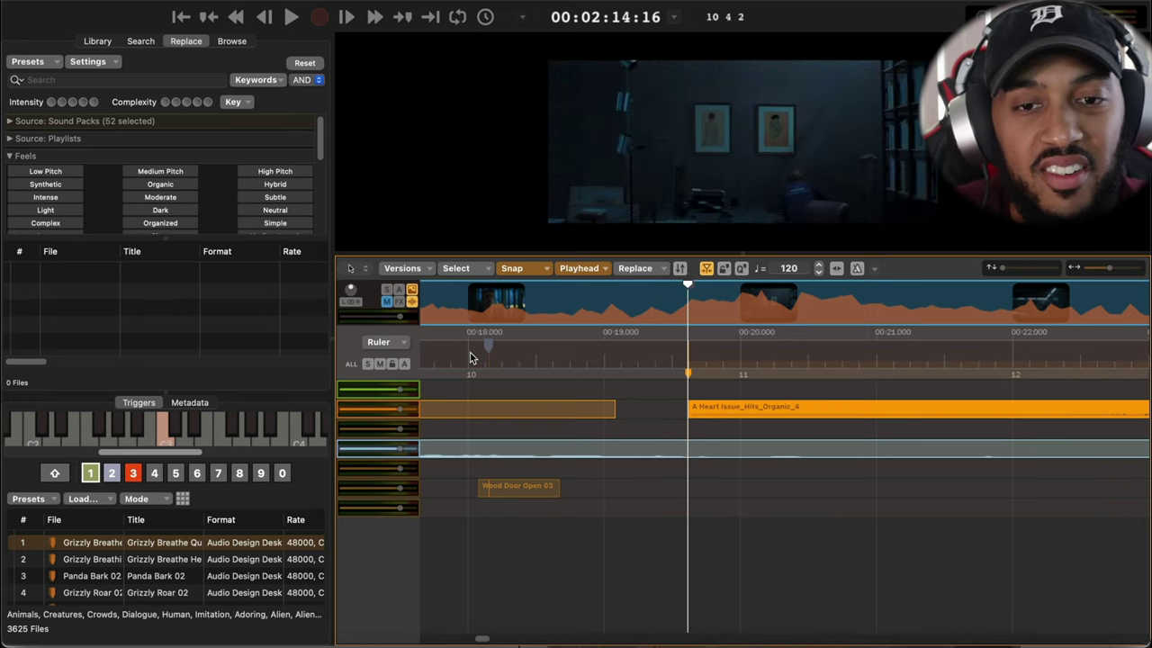
key(space)
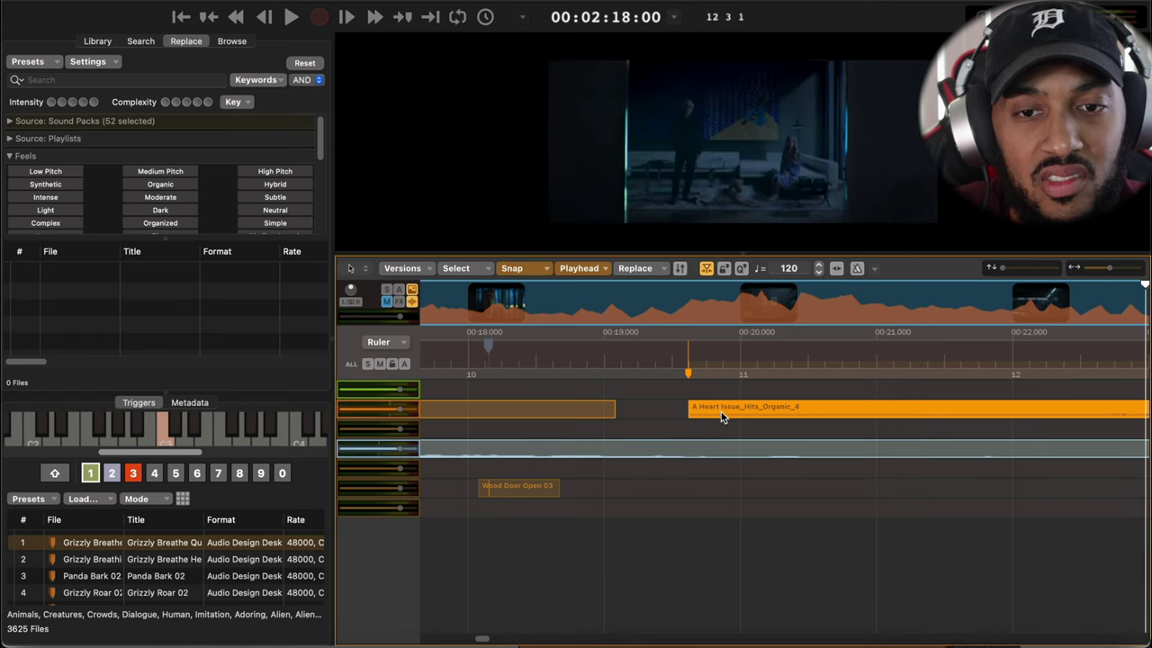
scroll(719, 414, down, 2)
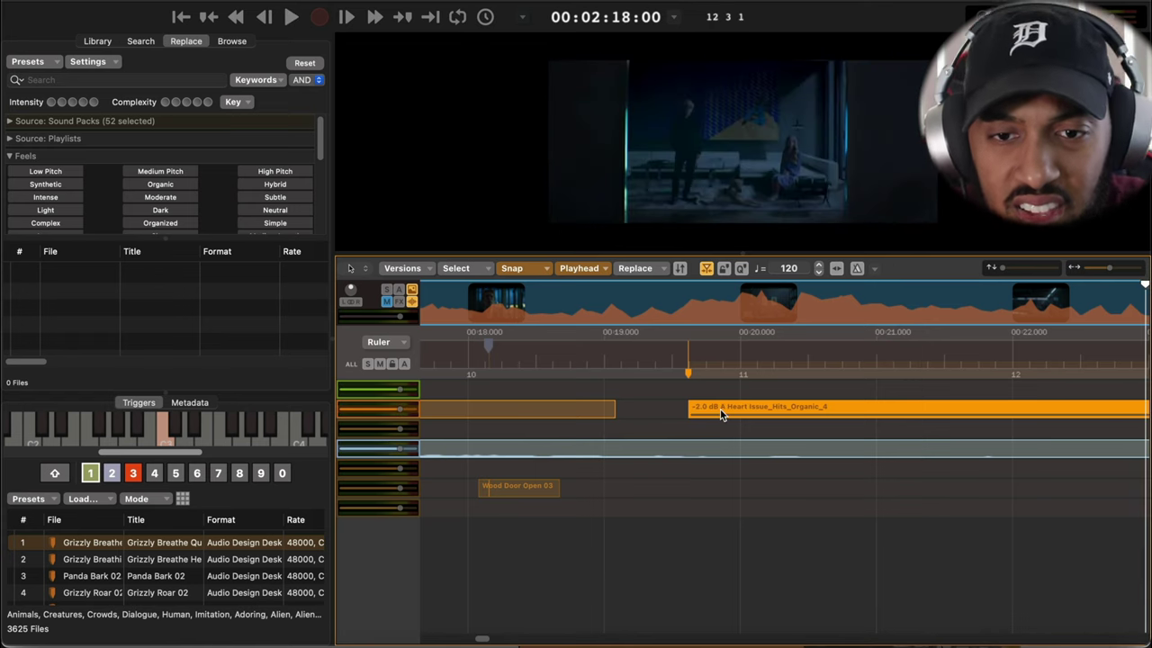
scroll(720, 413, down, 2)
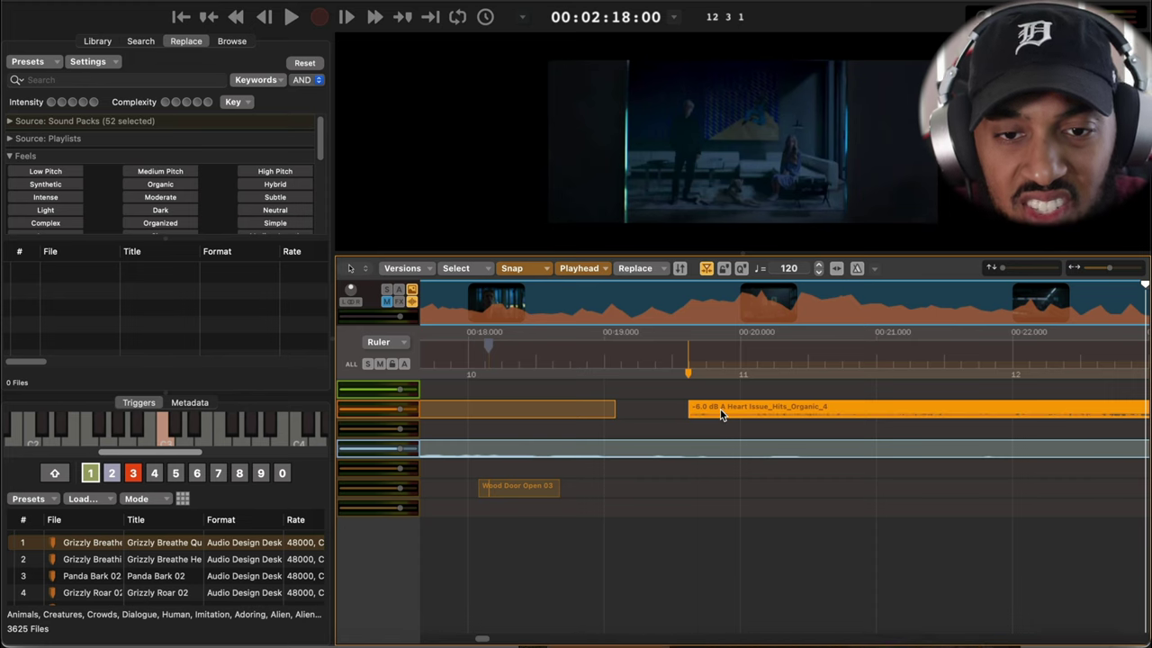
click(664, 334)
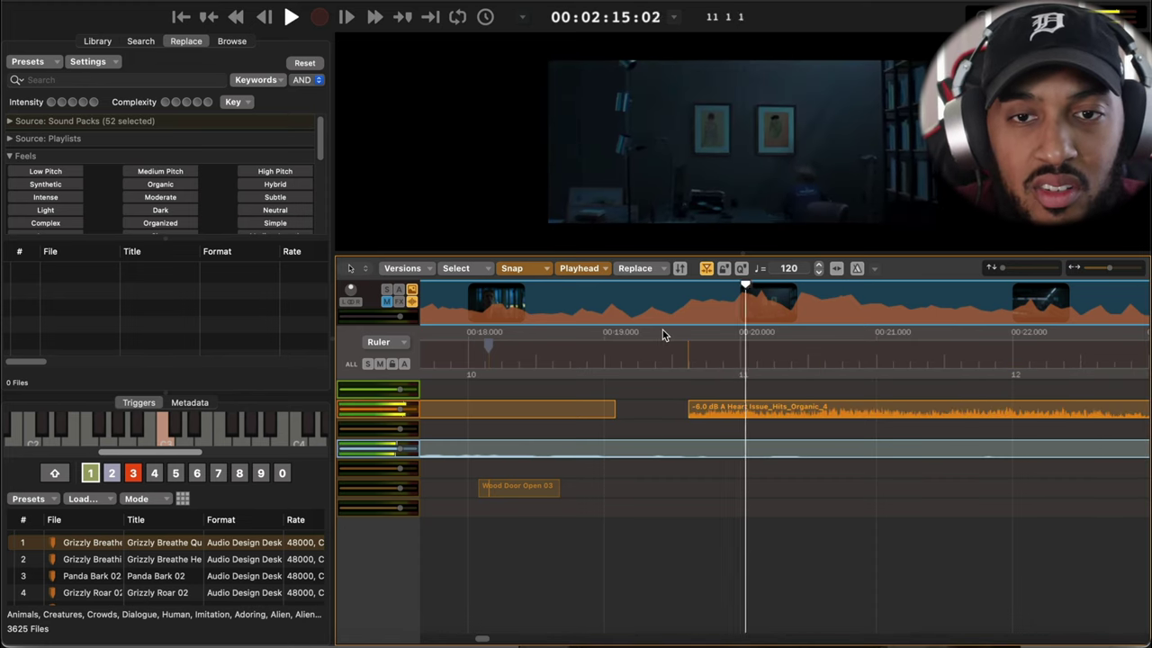
key(space)
- Replace the Heart Issue hit with Boom 06_Hits_Boom_2 and play it from its start
click(720, 416)
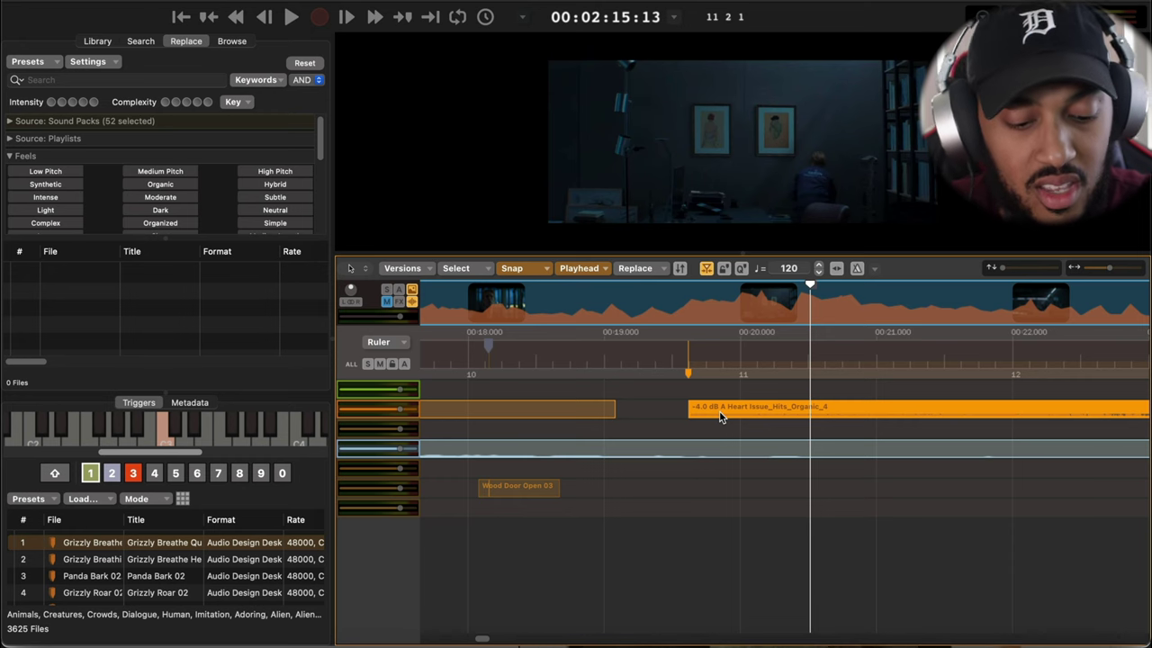
double_click(720, 416)
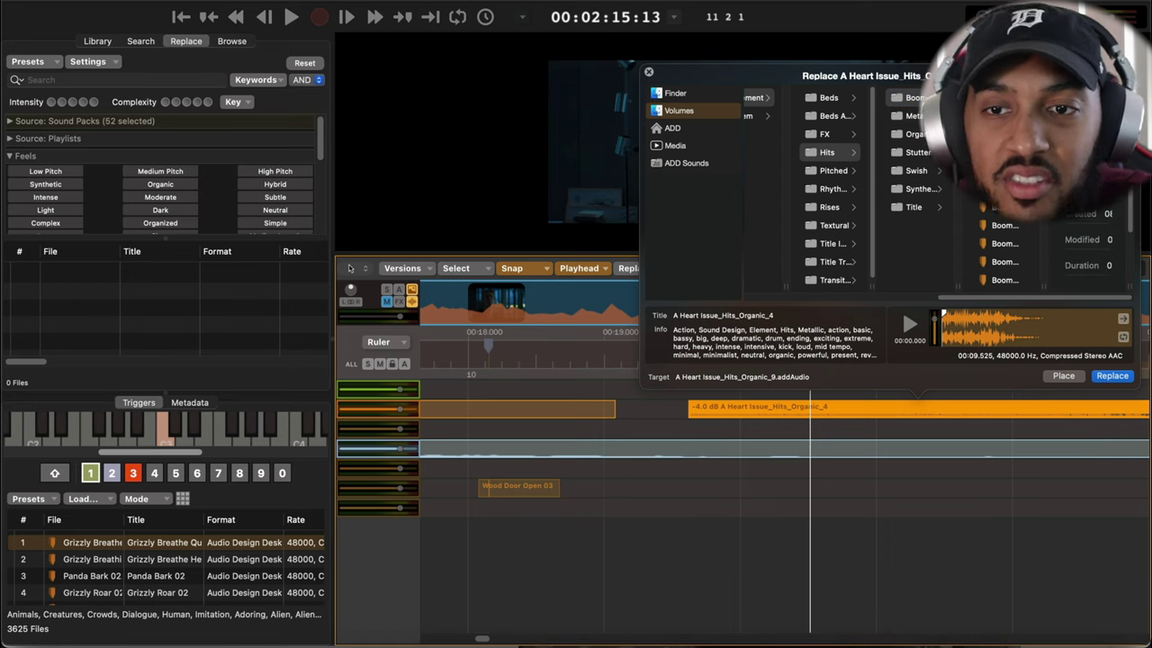
click(1004, 115)
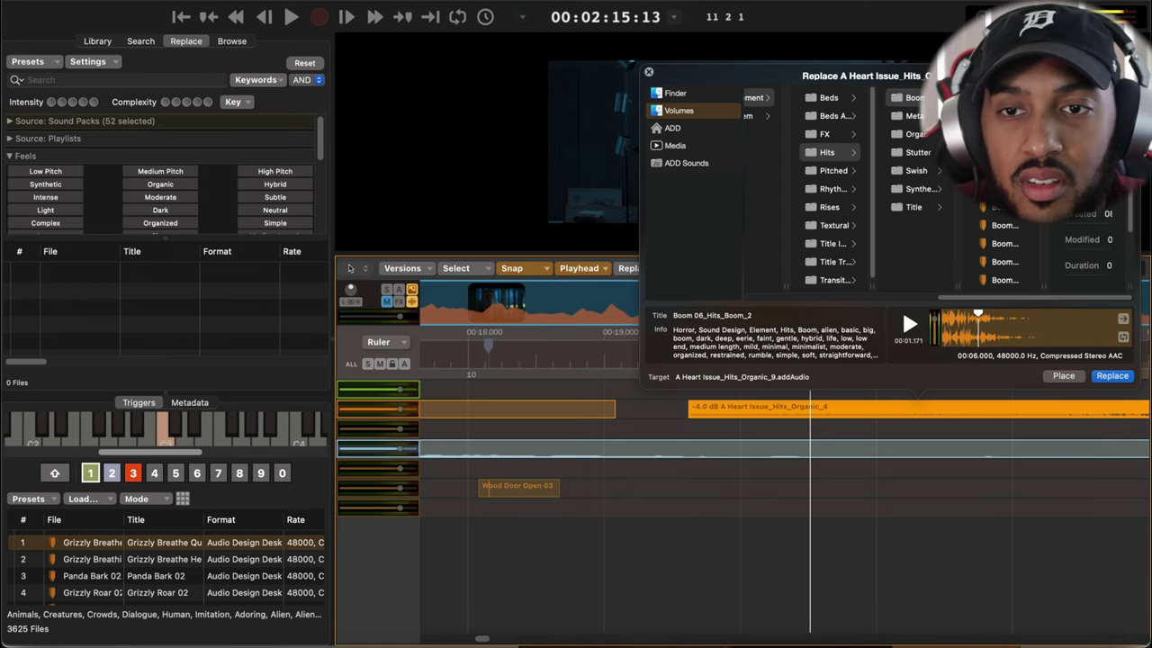
key(Return)
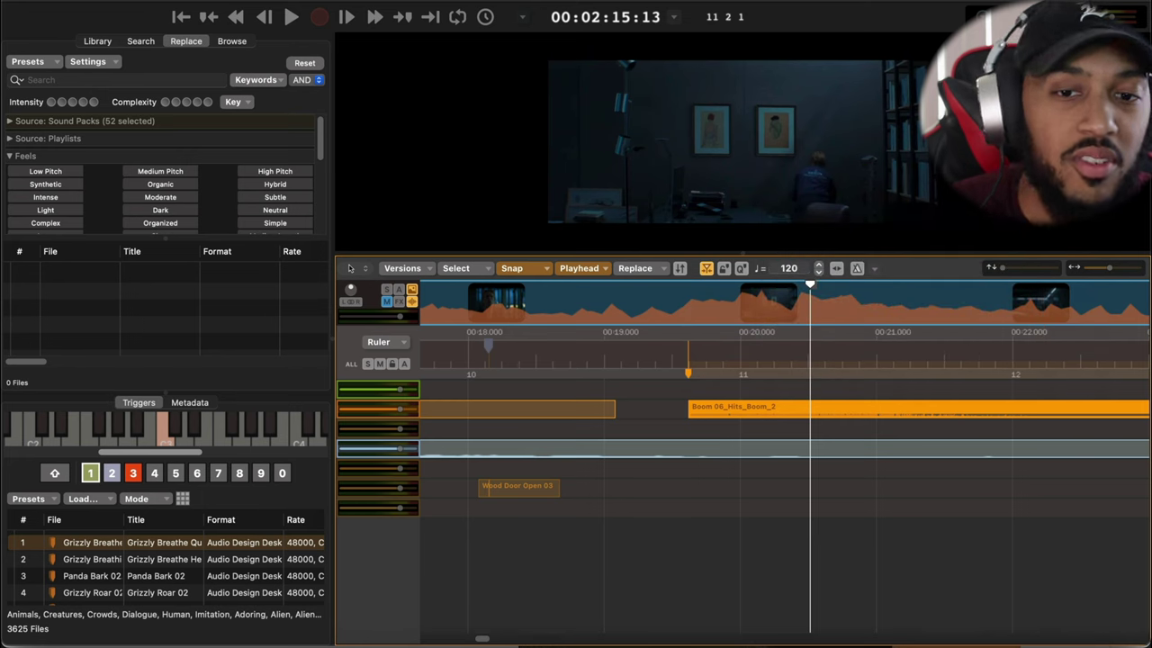
key(space)
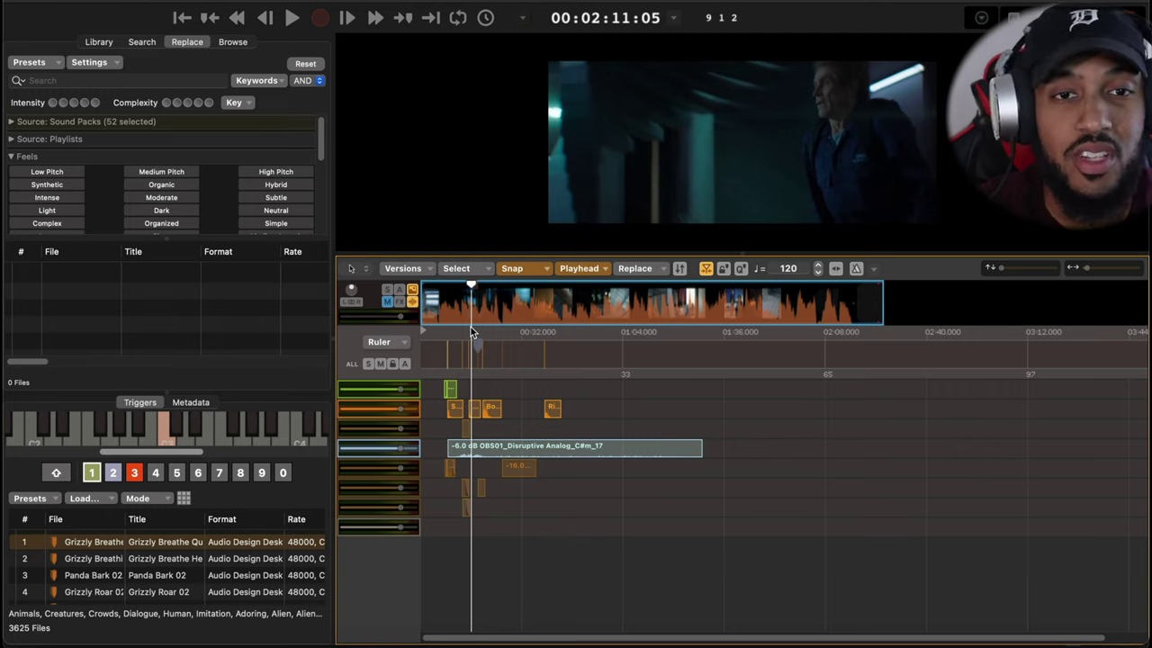
click(445, 306)
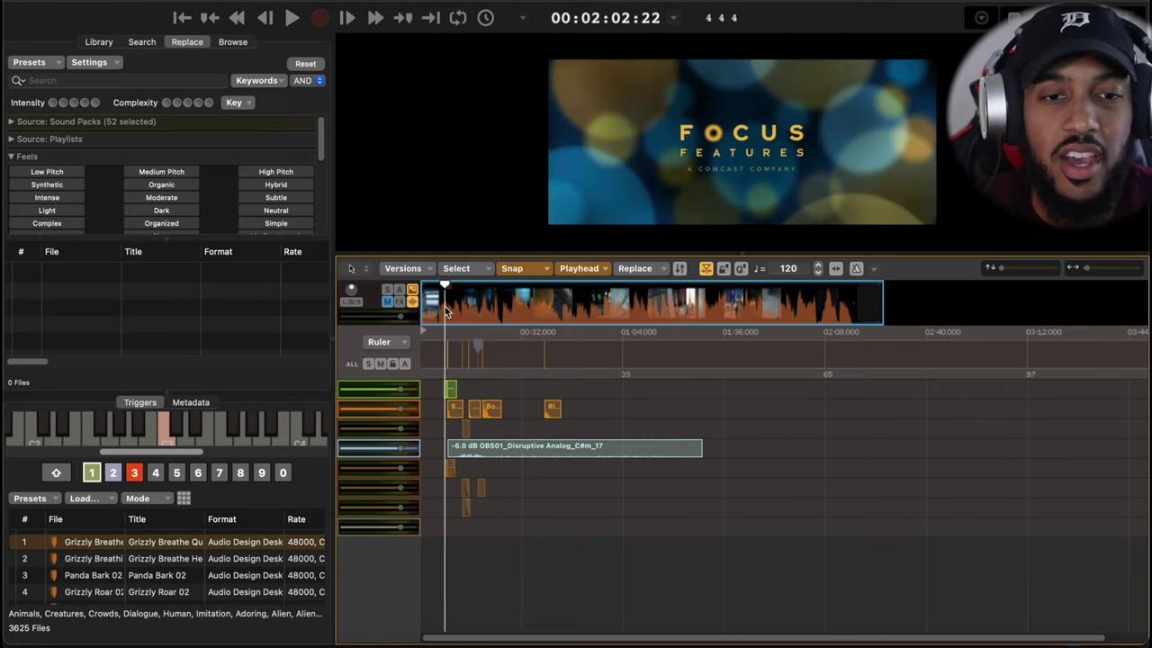
key(space)
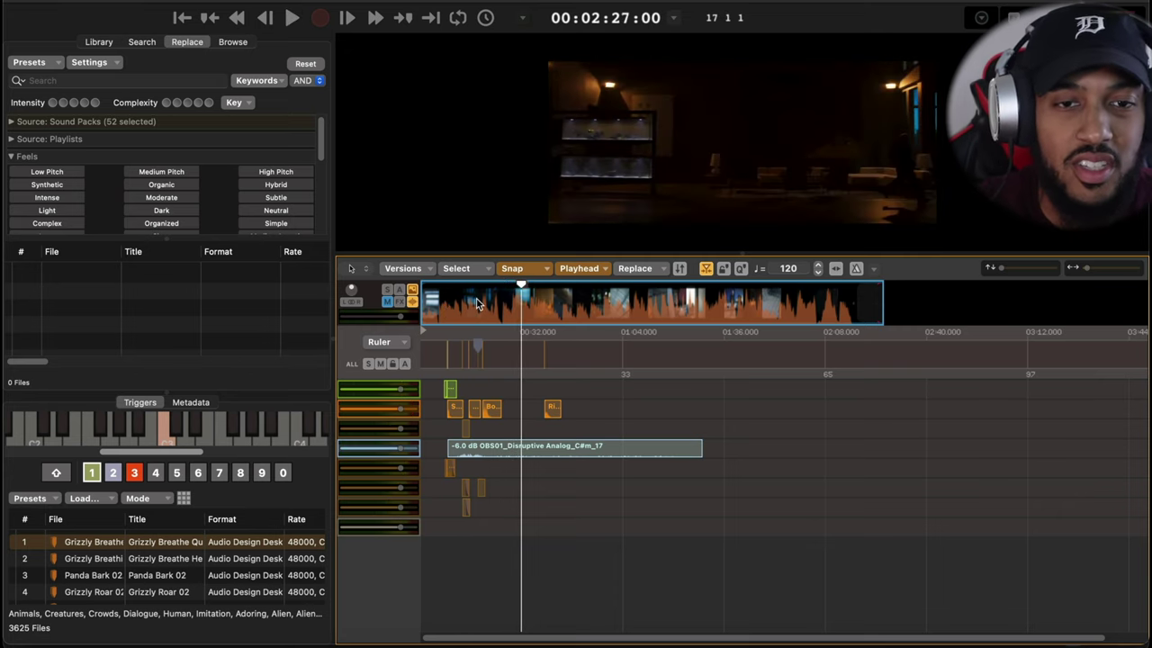
drag(477, 304, 444, 305)
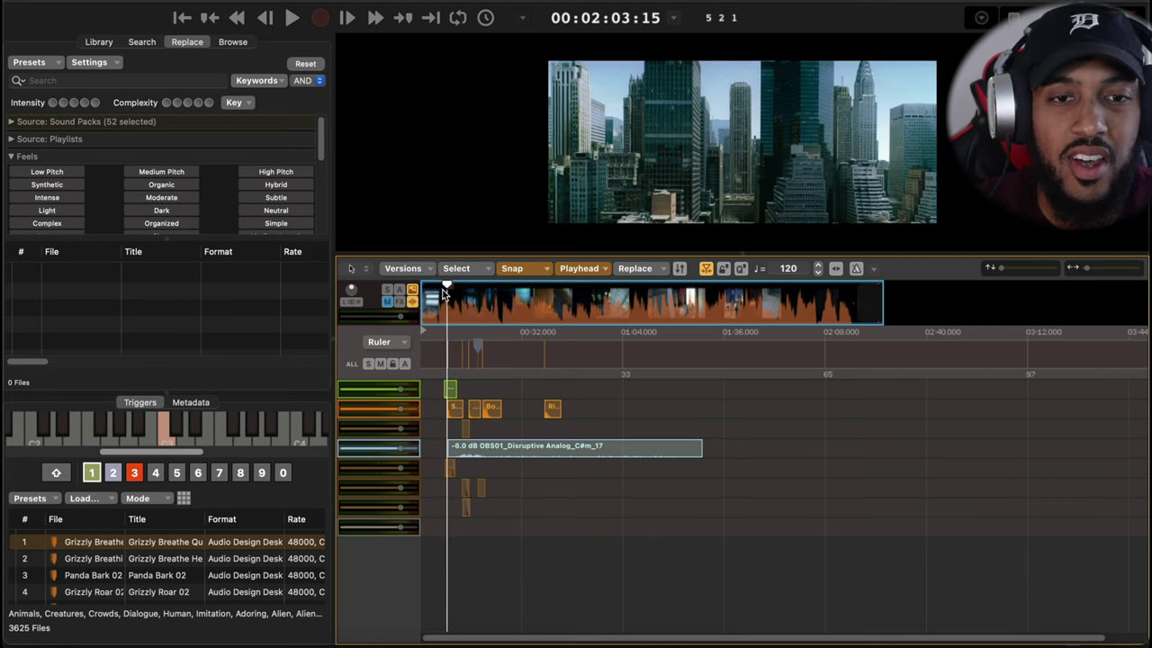
drag(443, 293, 448, 290)
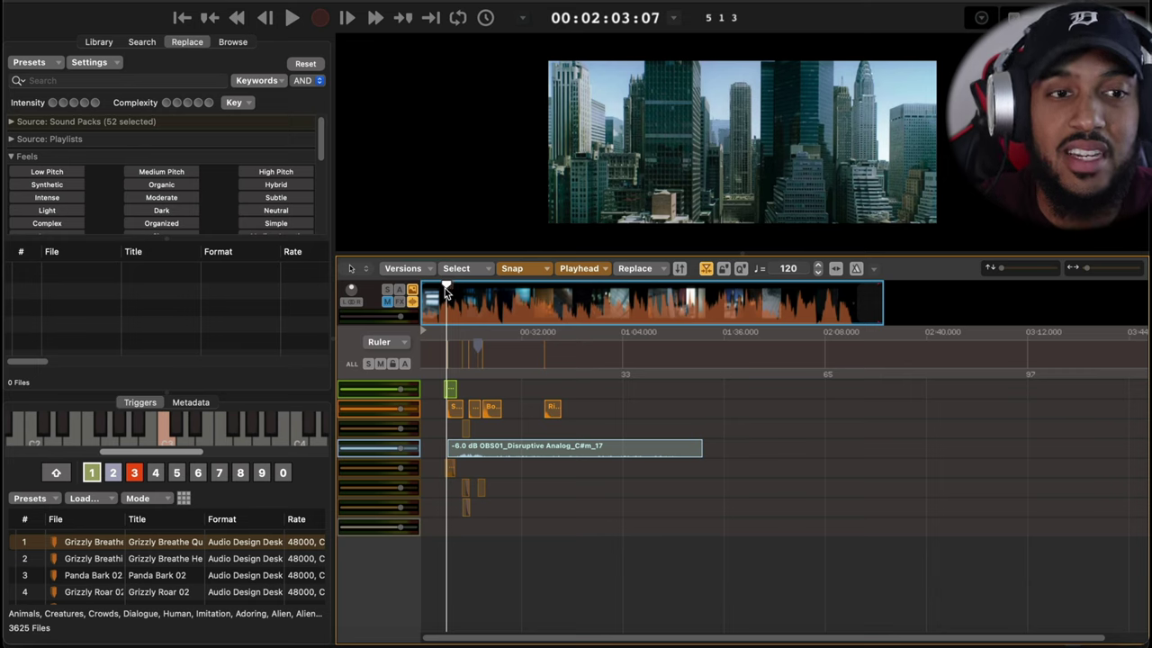
- Search 'City' sounds filtered to Ambience and preview City Park
click(149, 43)
click(161, 80)
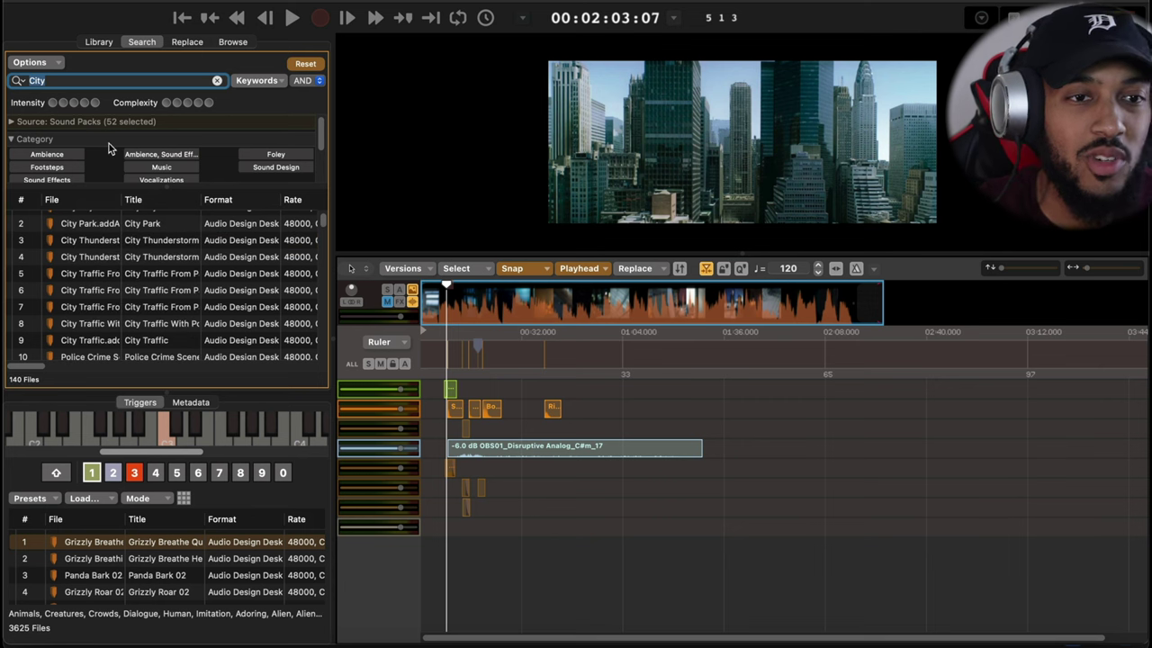
click(45, 155)
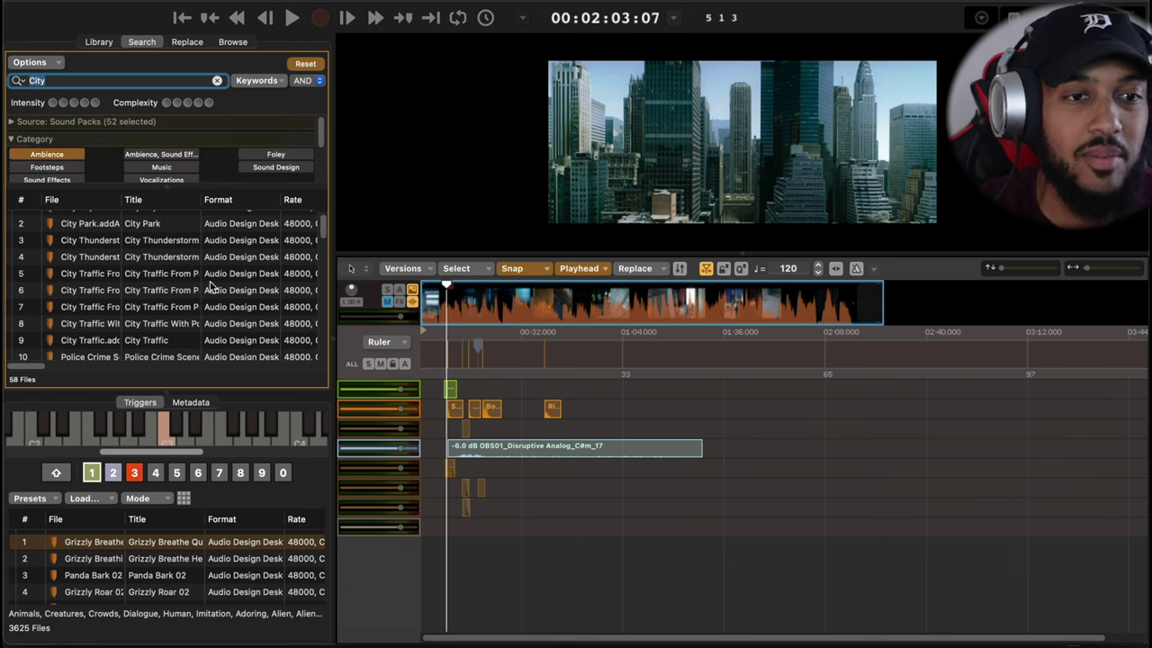
scroll(109, 257, up, 1)
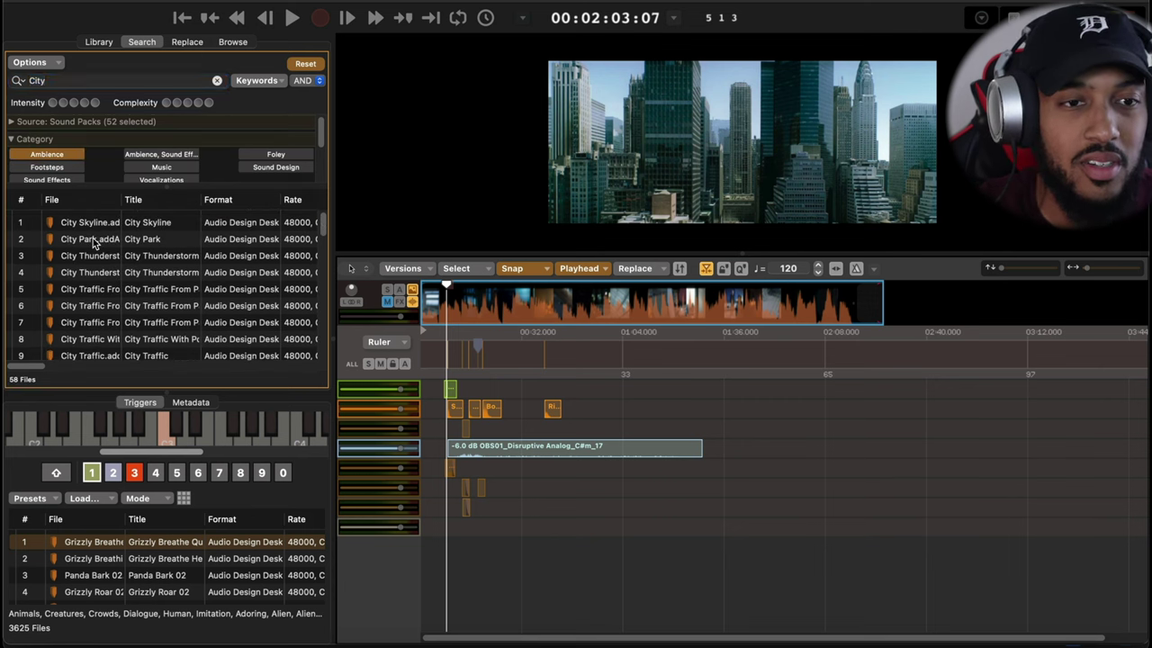
click(93, 238)
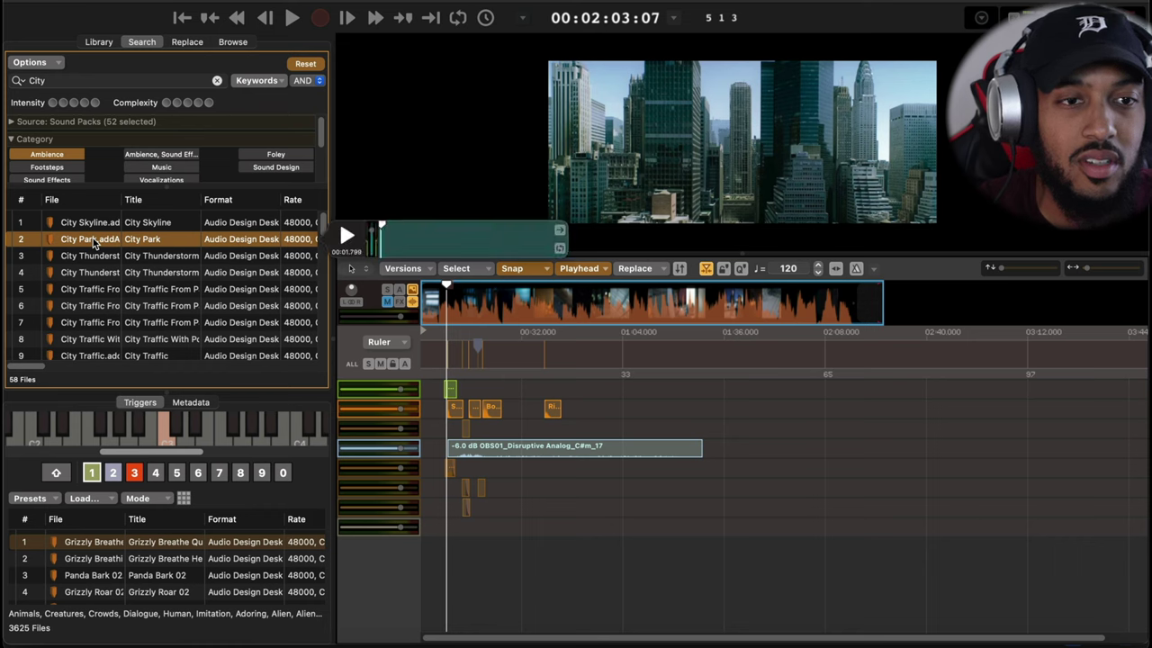
- Place City Skyline on a new track, shorten it to cover only the opening, and replay
key(Up)
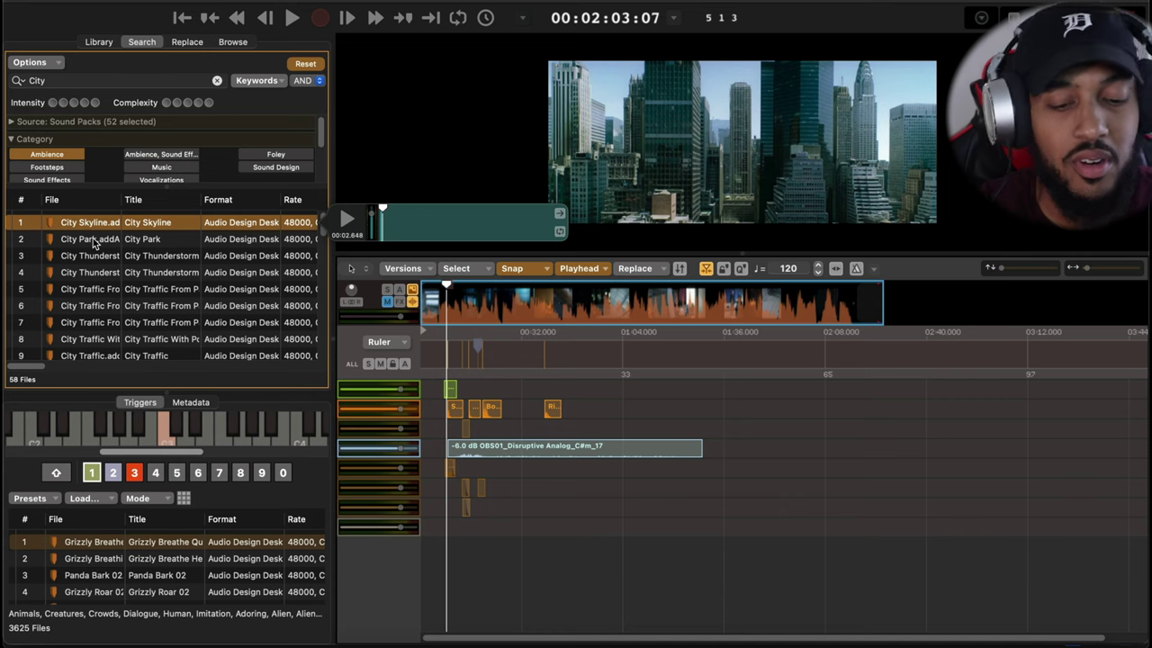
key(Return)
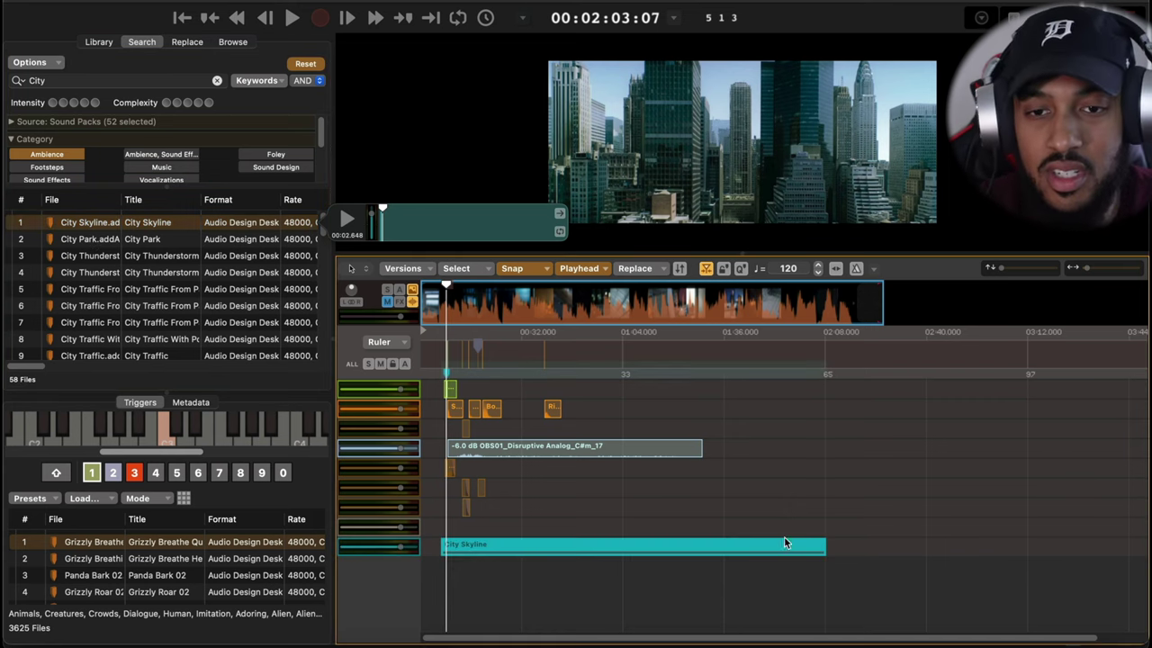
drag(824, 543, 456, 527)
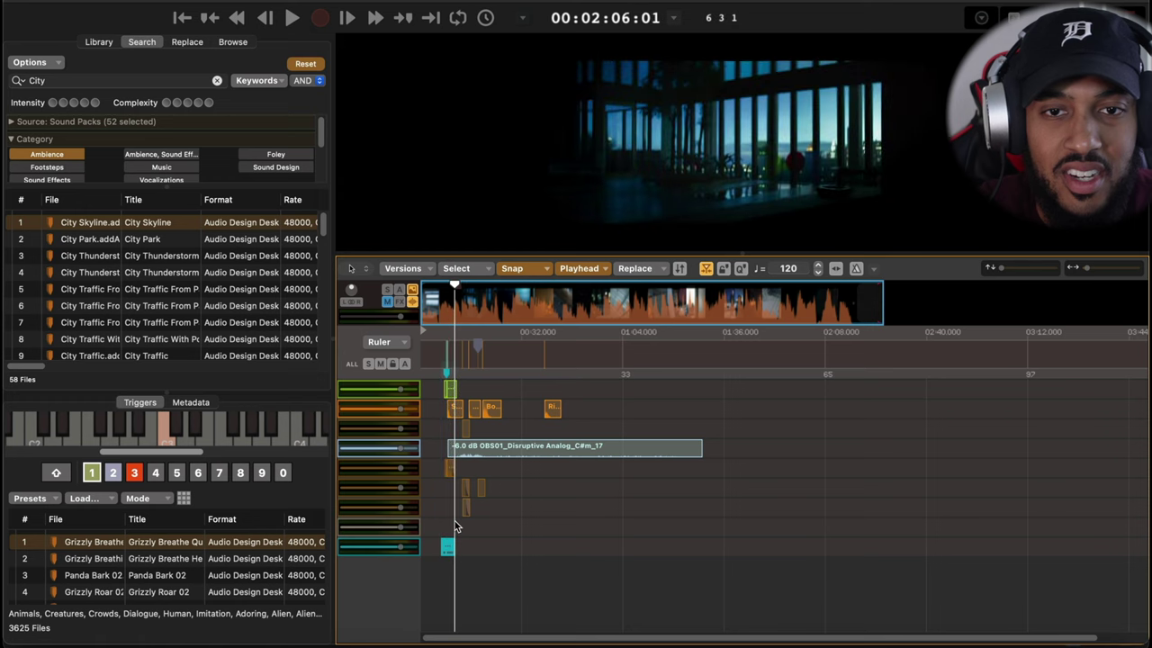
click(444, 313)
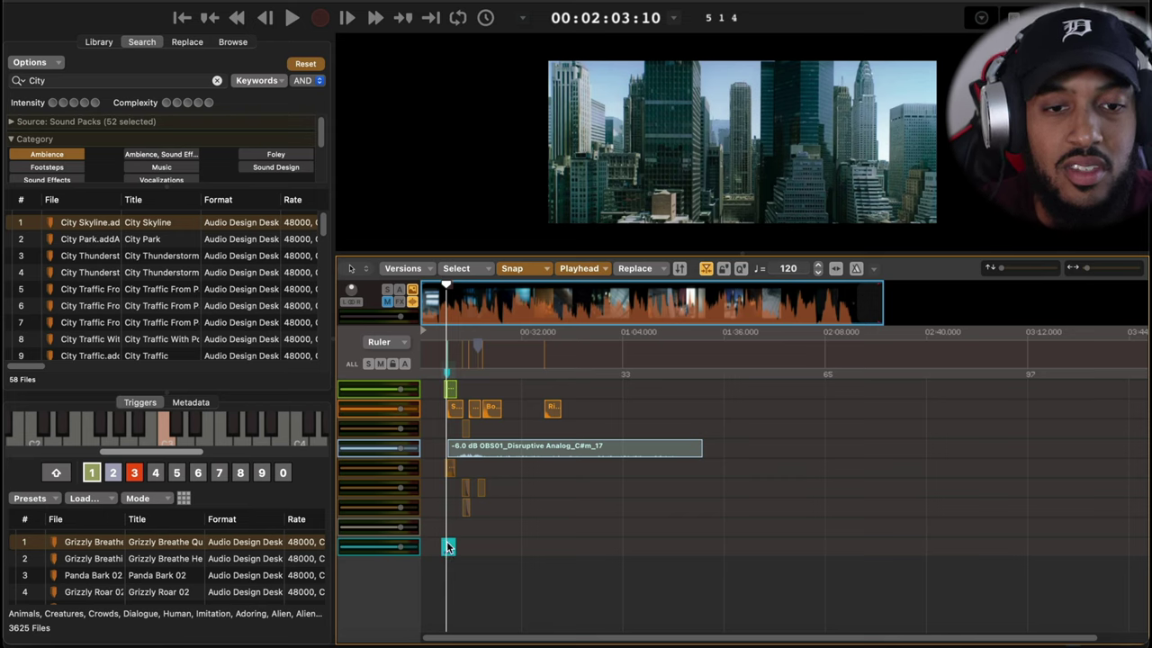
click(436, 324)
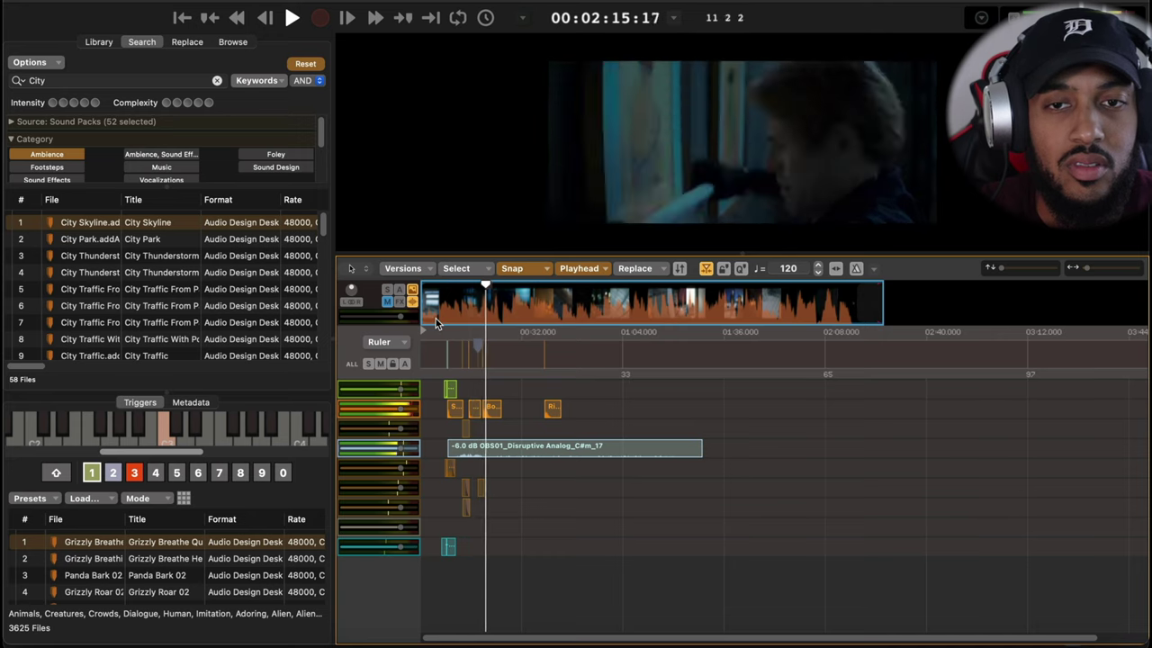
key(space)
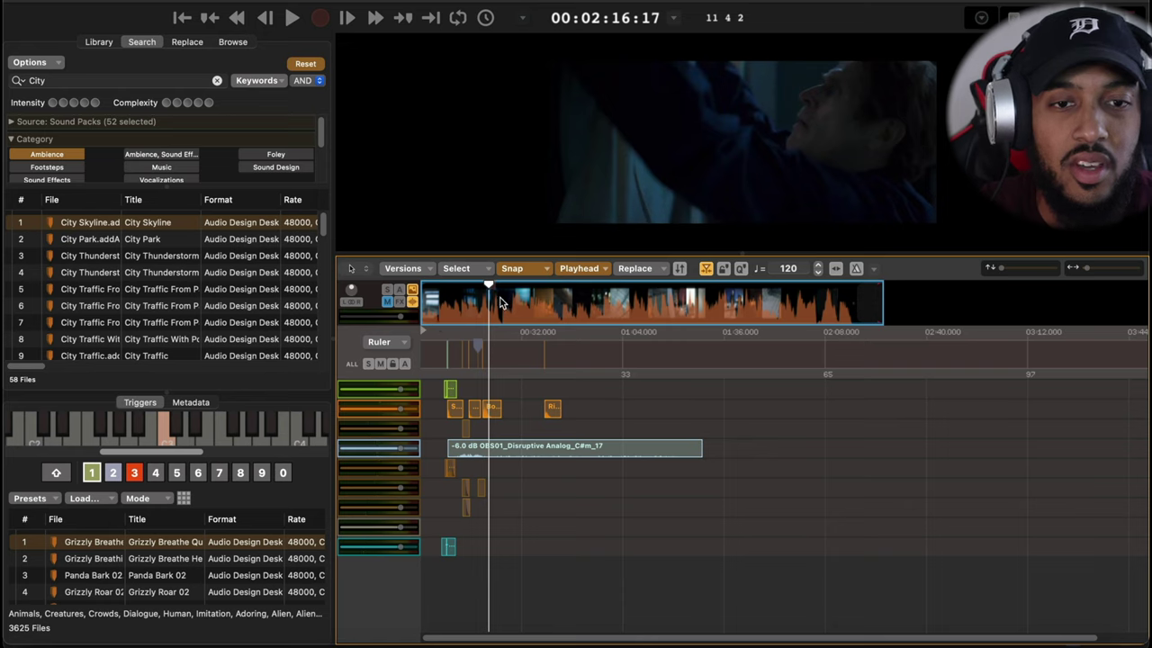
click(490, 303)
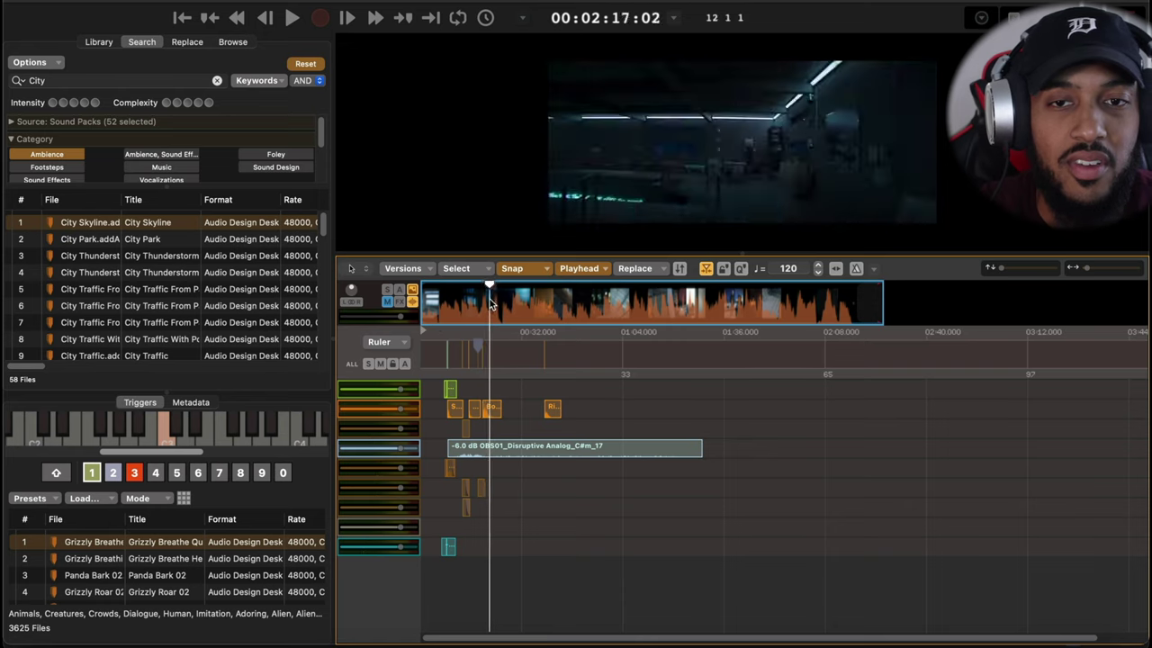
drag(489, 303, 493, 306)
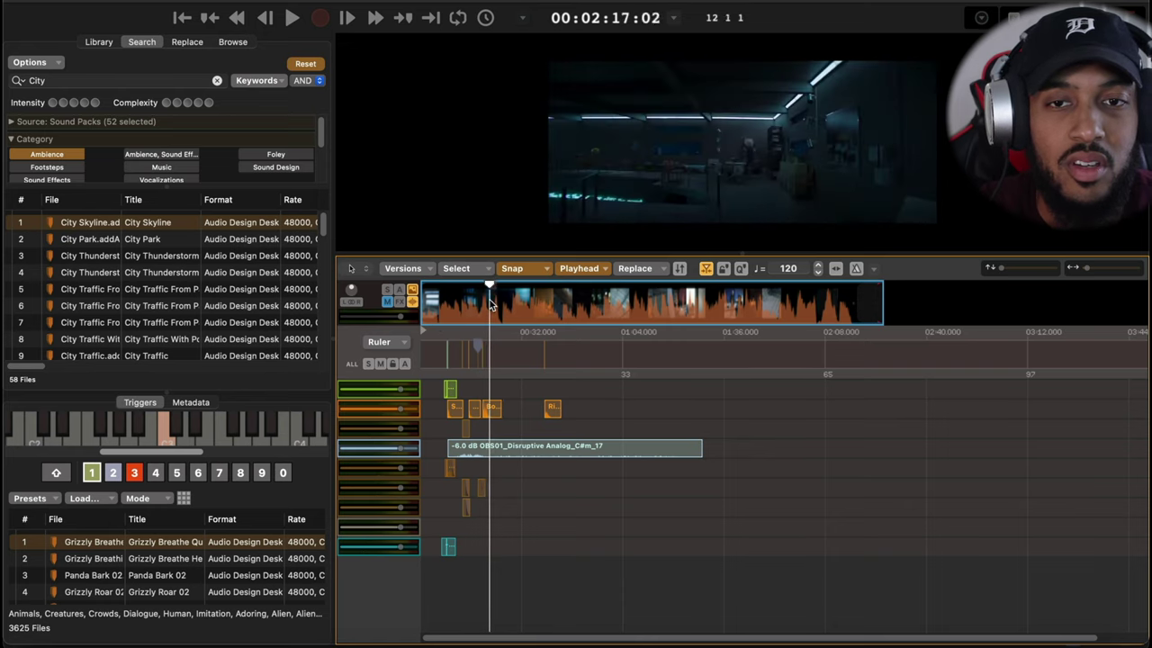
drag(491, 306, 488, 305)
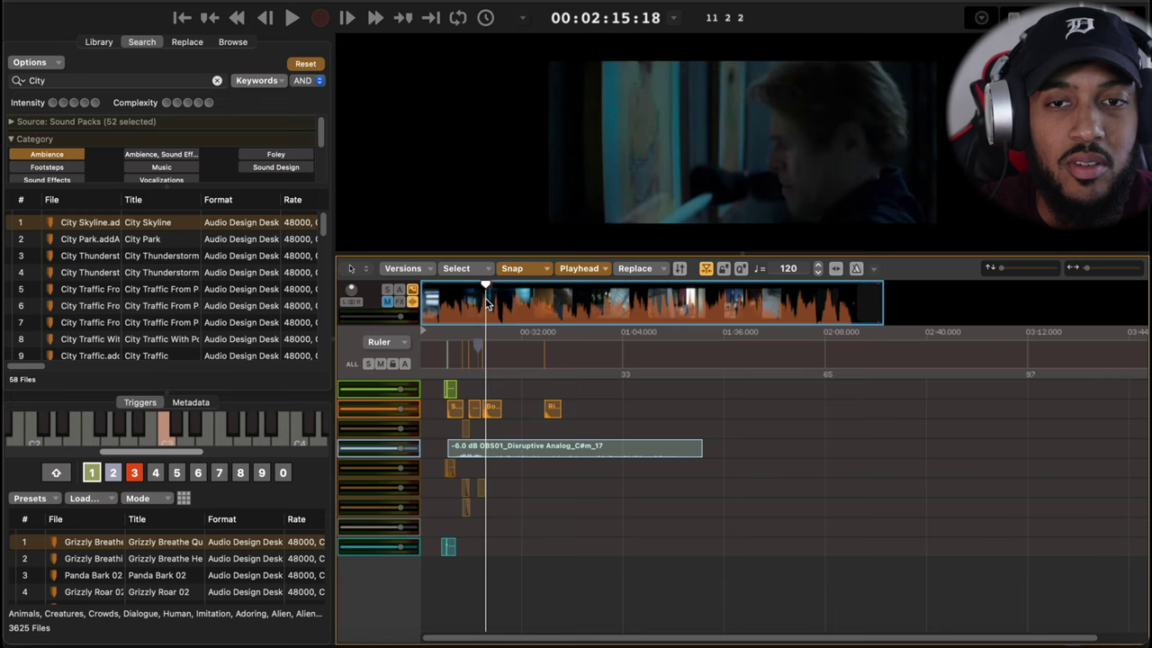
- Search the sound library for 'paper unroll'
double_click(45, 80)
text(paper unroll)
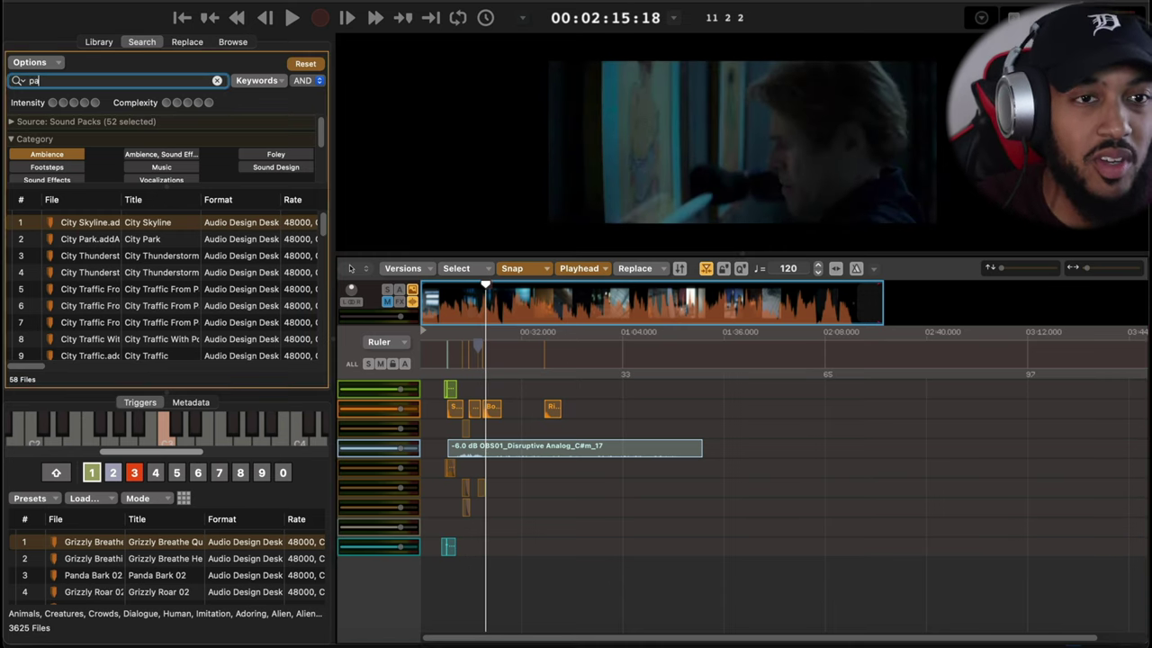
key(Return)
- Audition the three Paper Unroll results and place the first one at the playhead
click(94, 225)
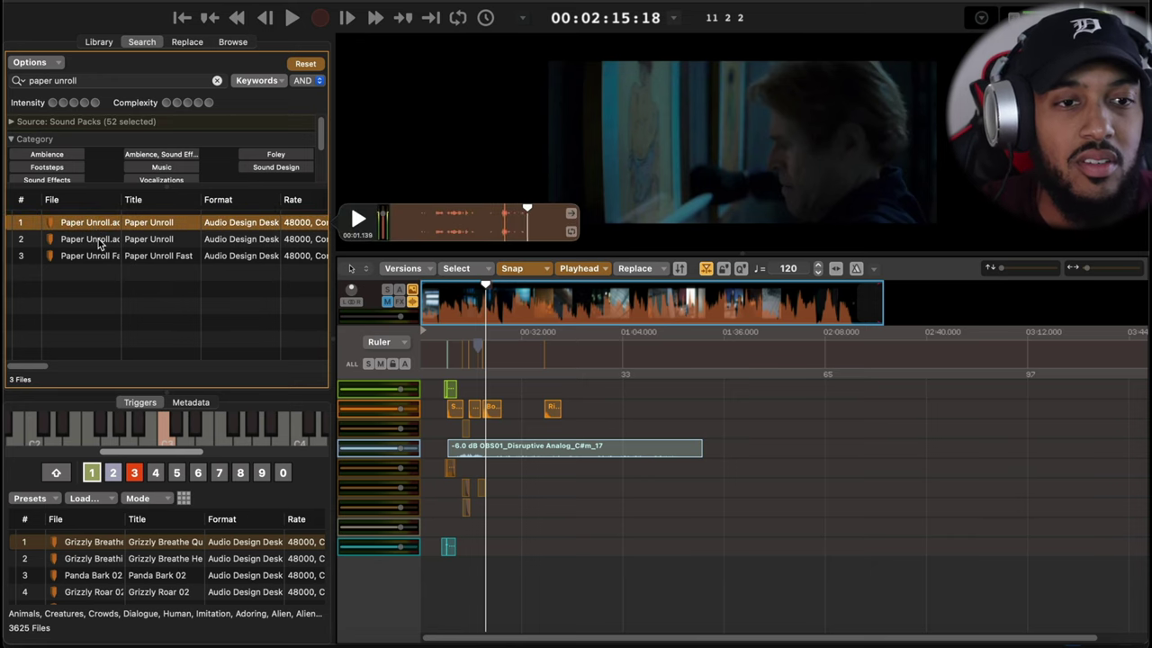
click(98, 239)
click(104, 256)
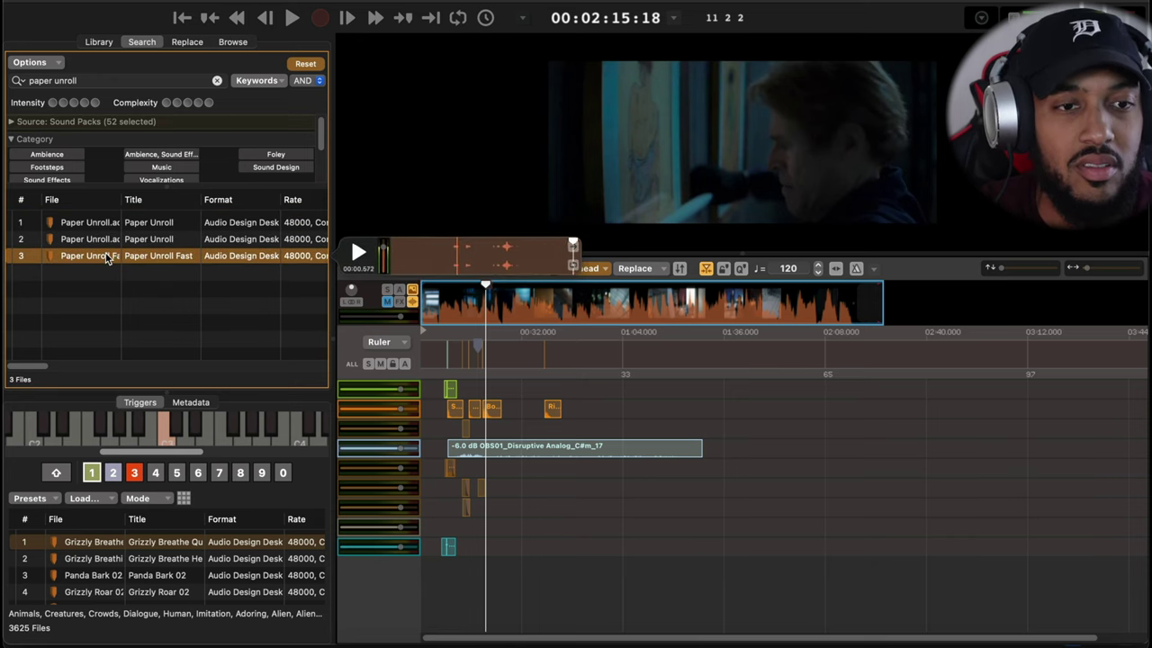
click(105, 242)
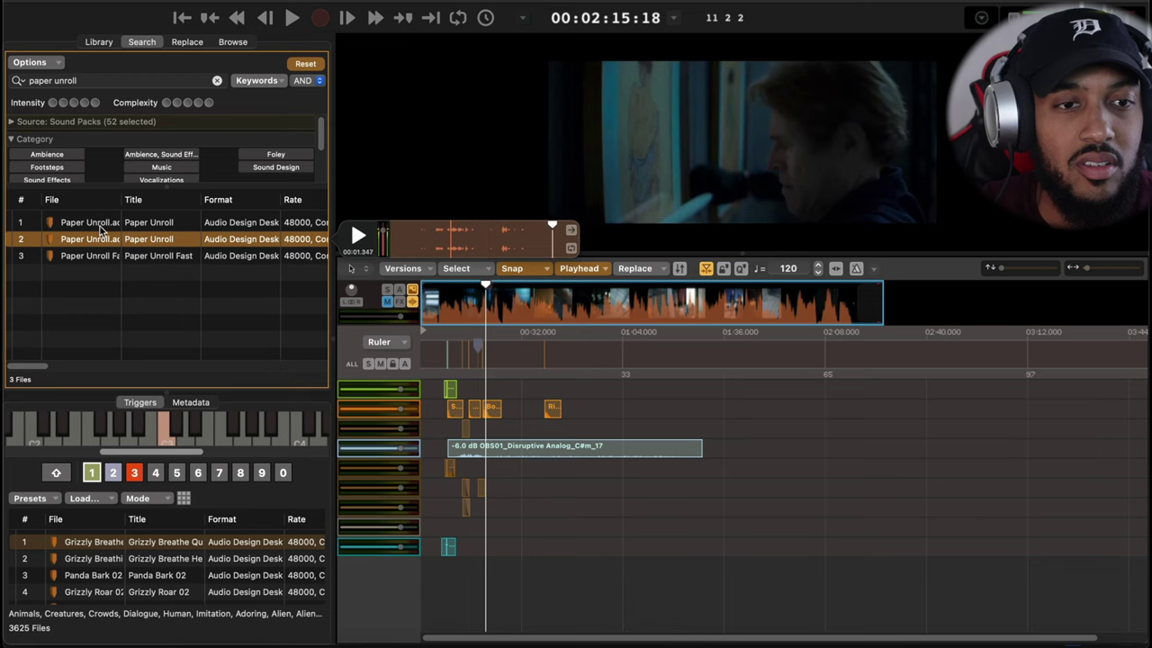
click(101, 225)
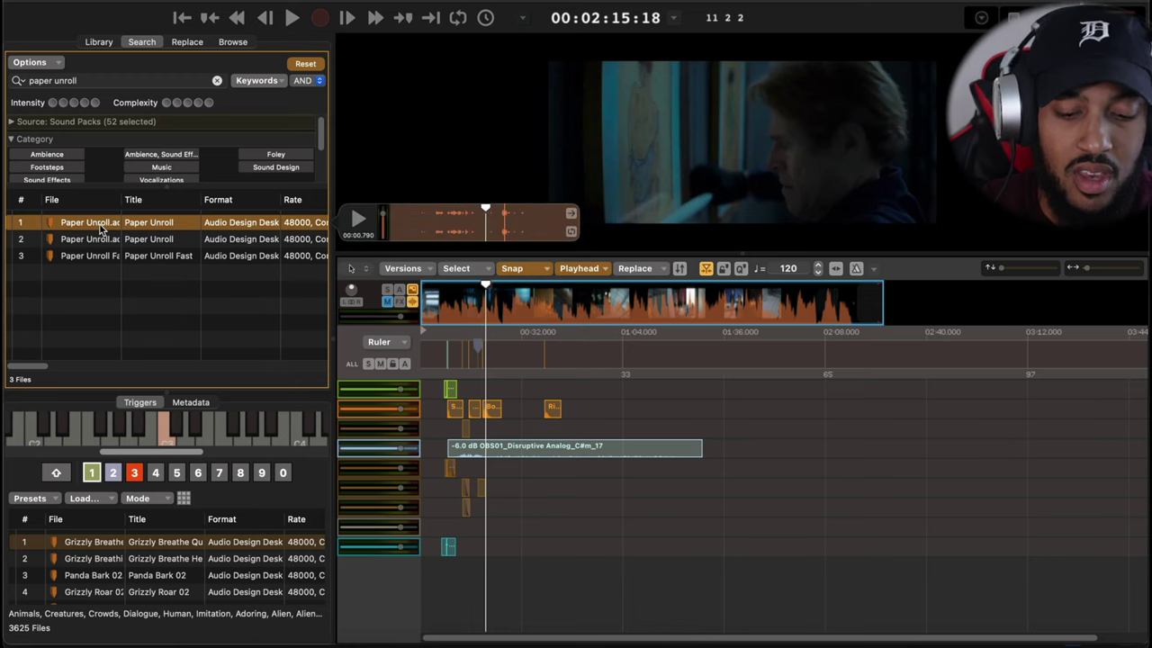
key(Return)
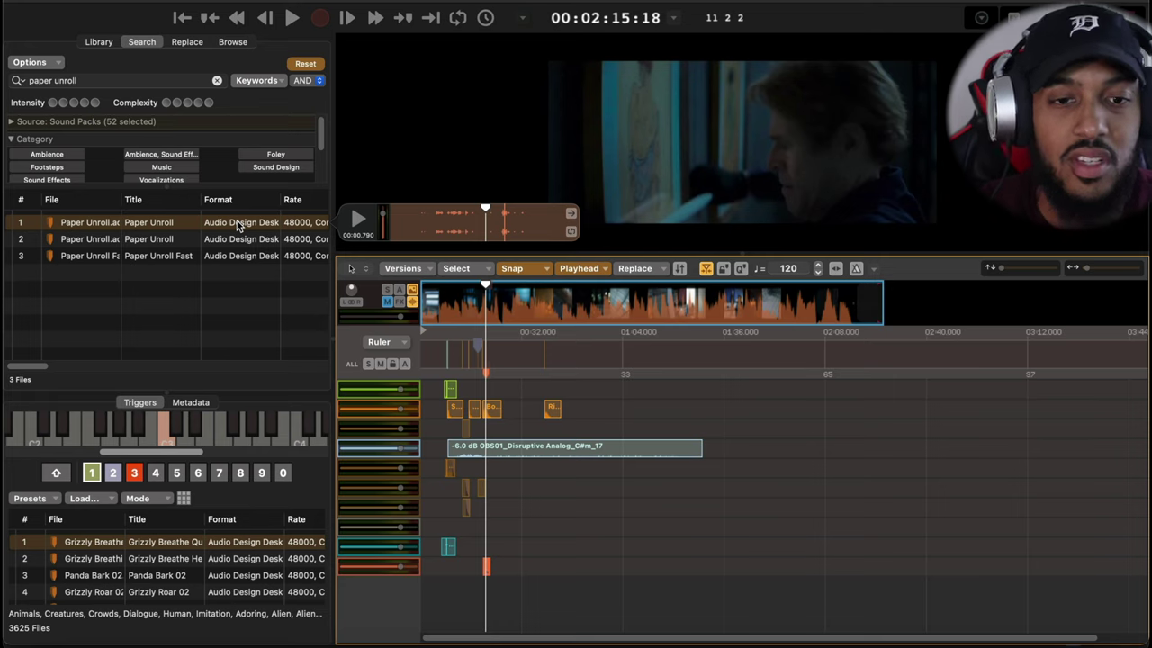
drag(477, 319, 461, 315)
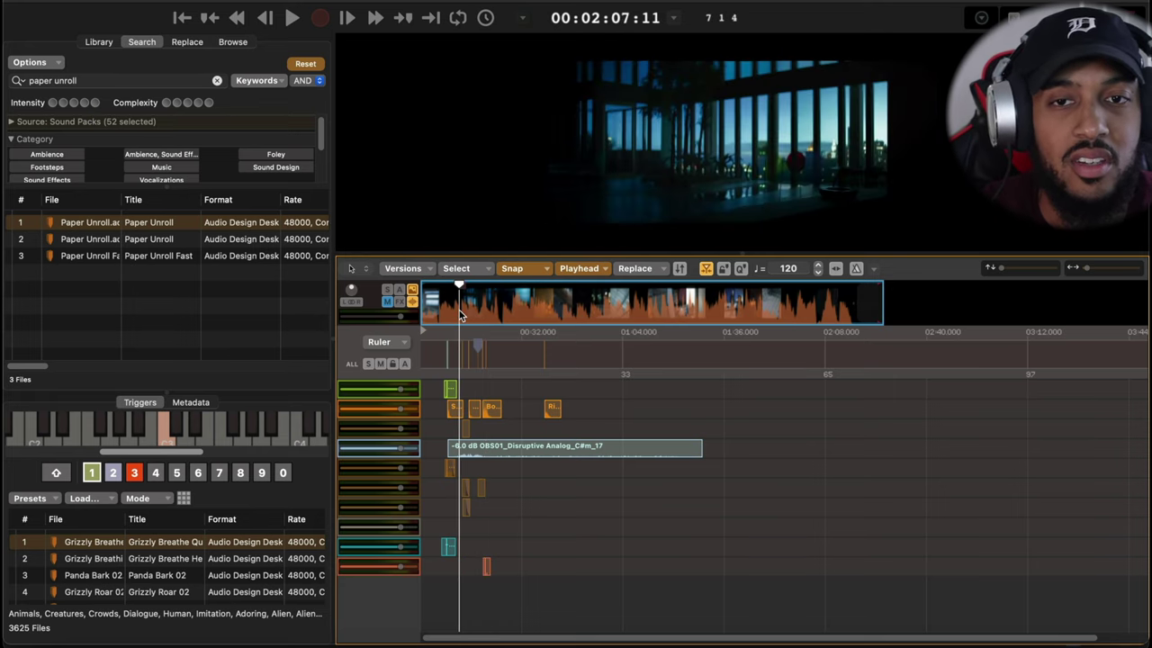
key(space)
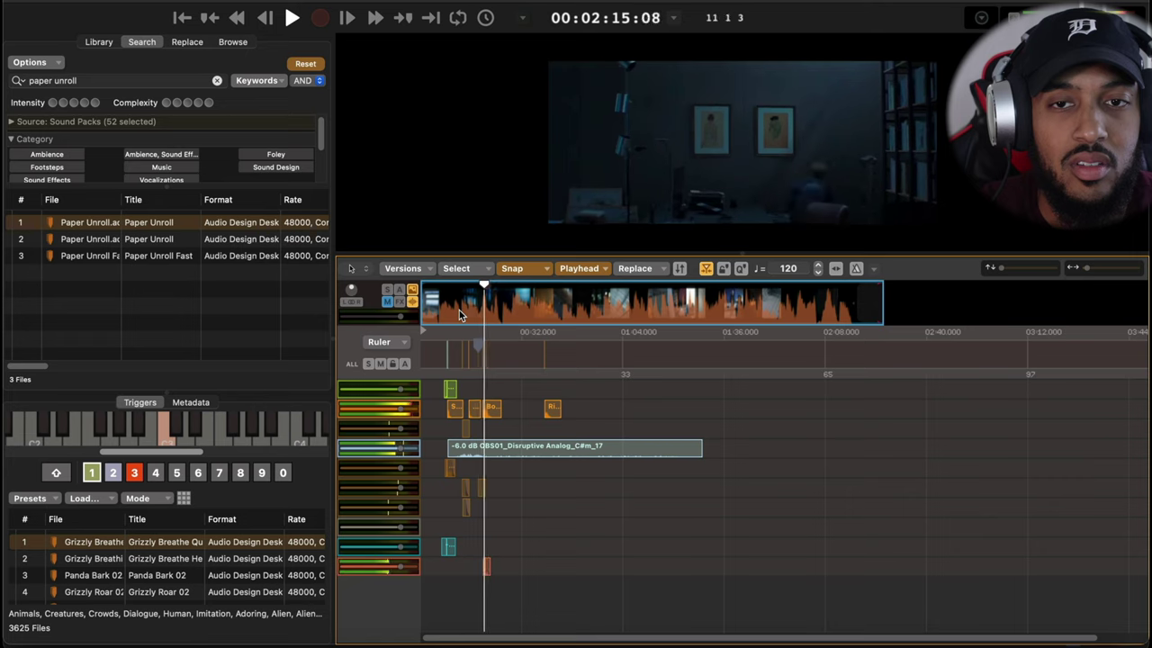
key(space)
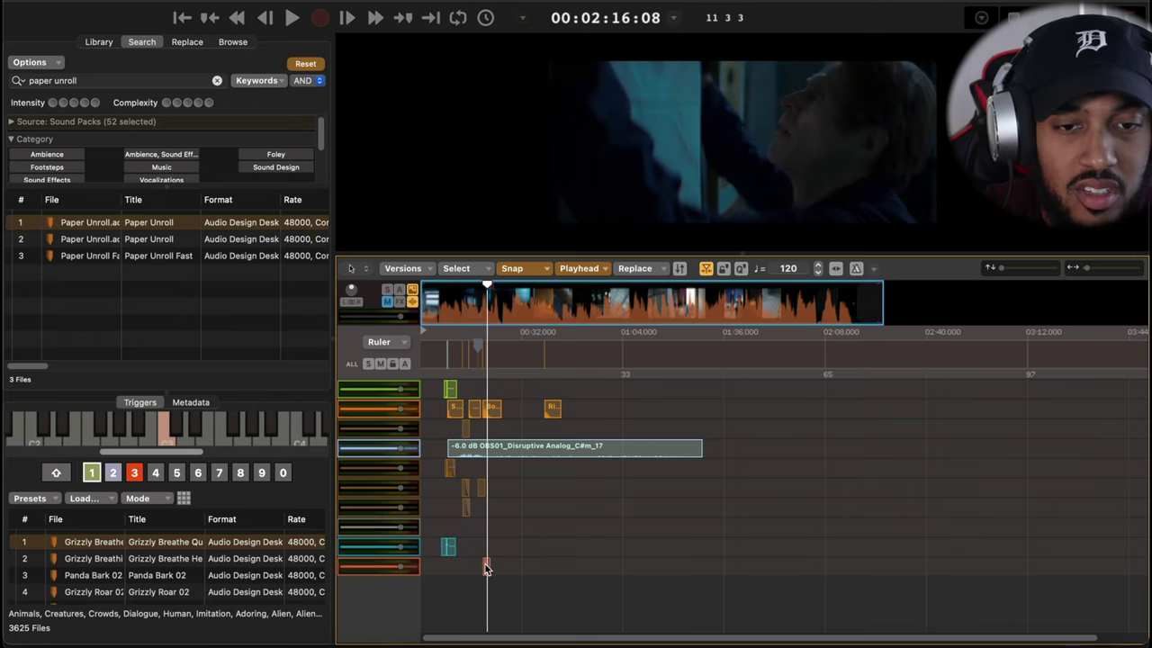
key(space)
scroll(786, 335, up, 5)
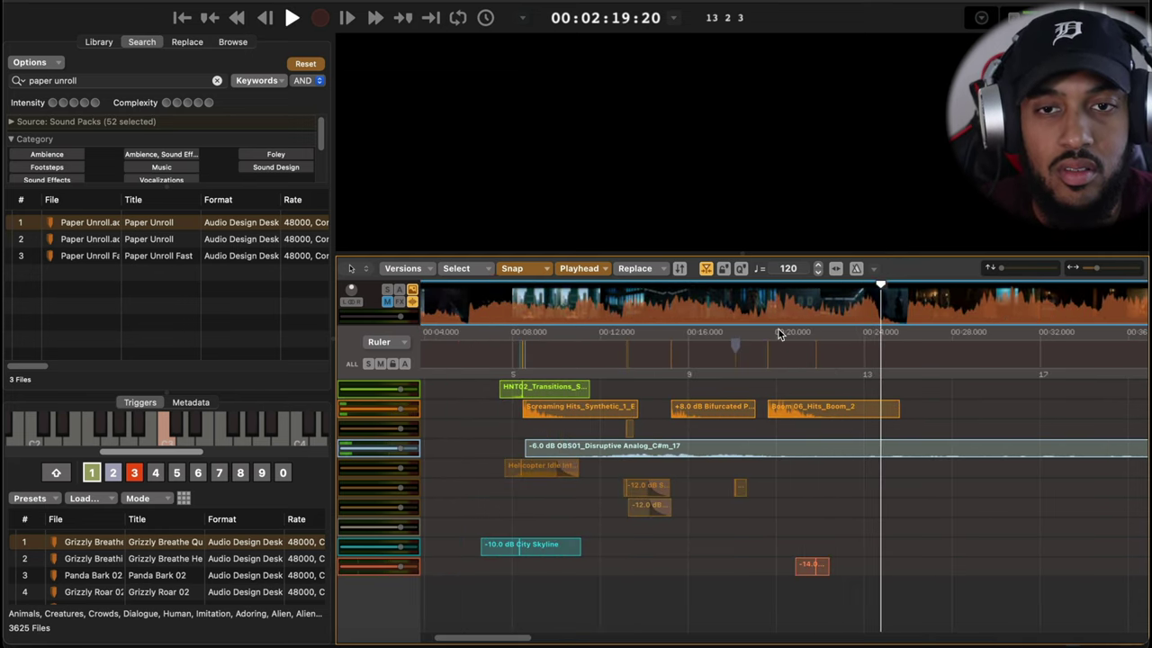
drag(836, 308, 506, 308)
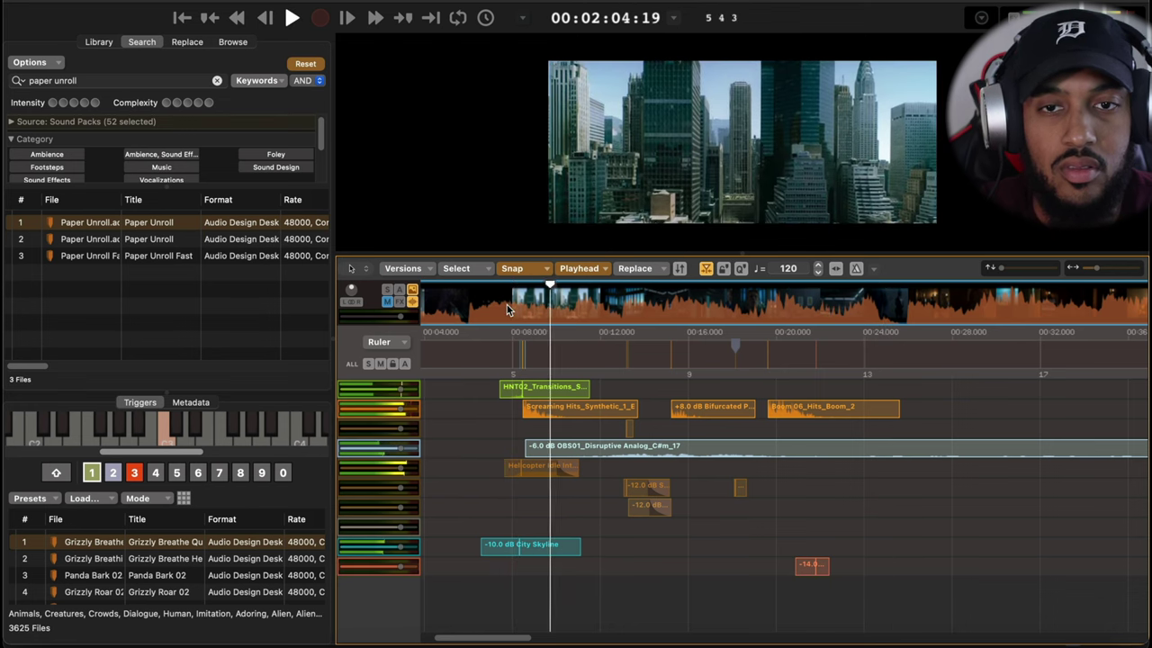
key(space)
drag(531, 310, 525, 314)
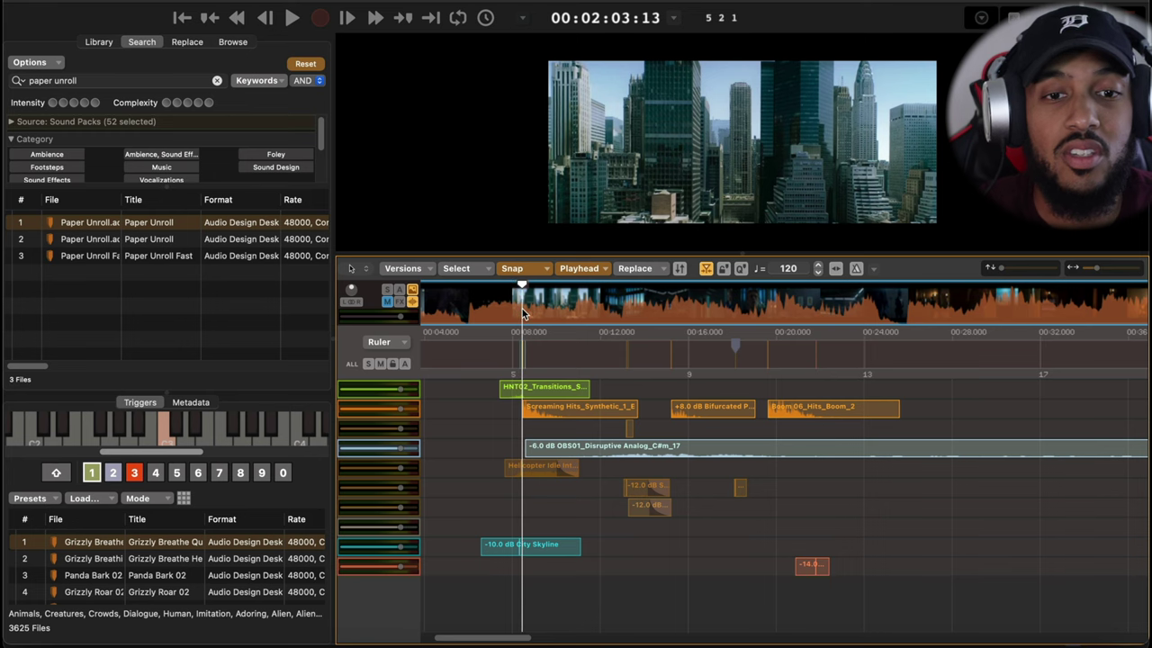
- Open the Triggers Pad on the music pads with the playhead on the opening city shot
click(190, 501)
click(190, 501)
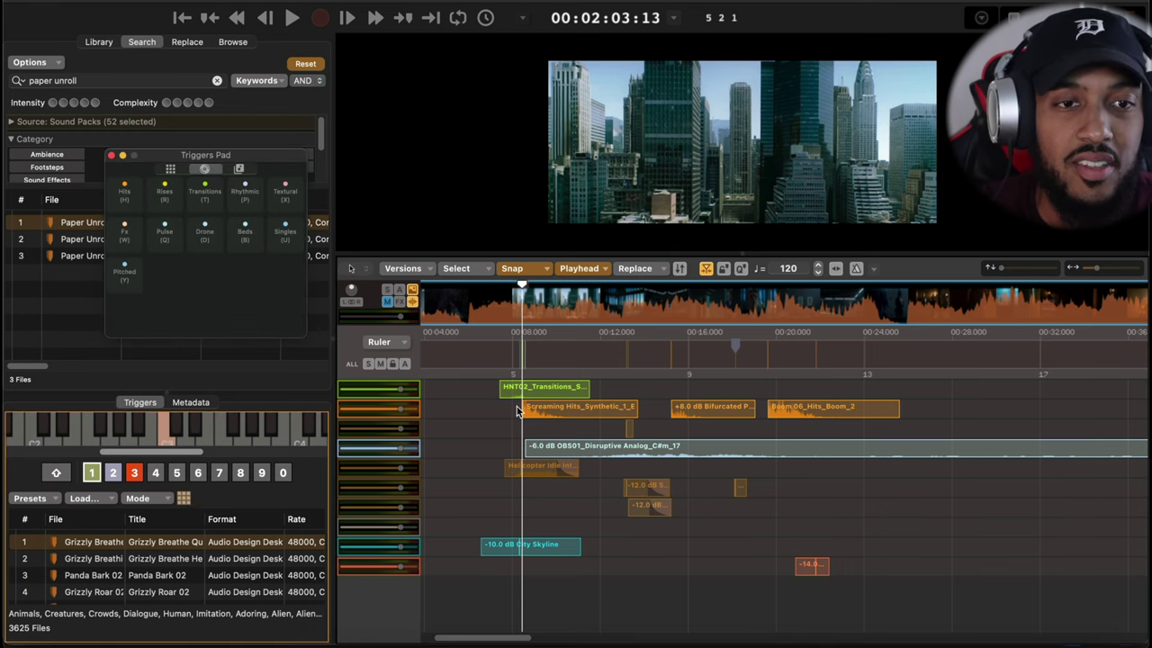
click(239, 170)
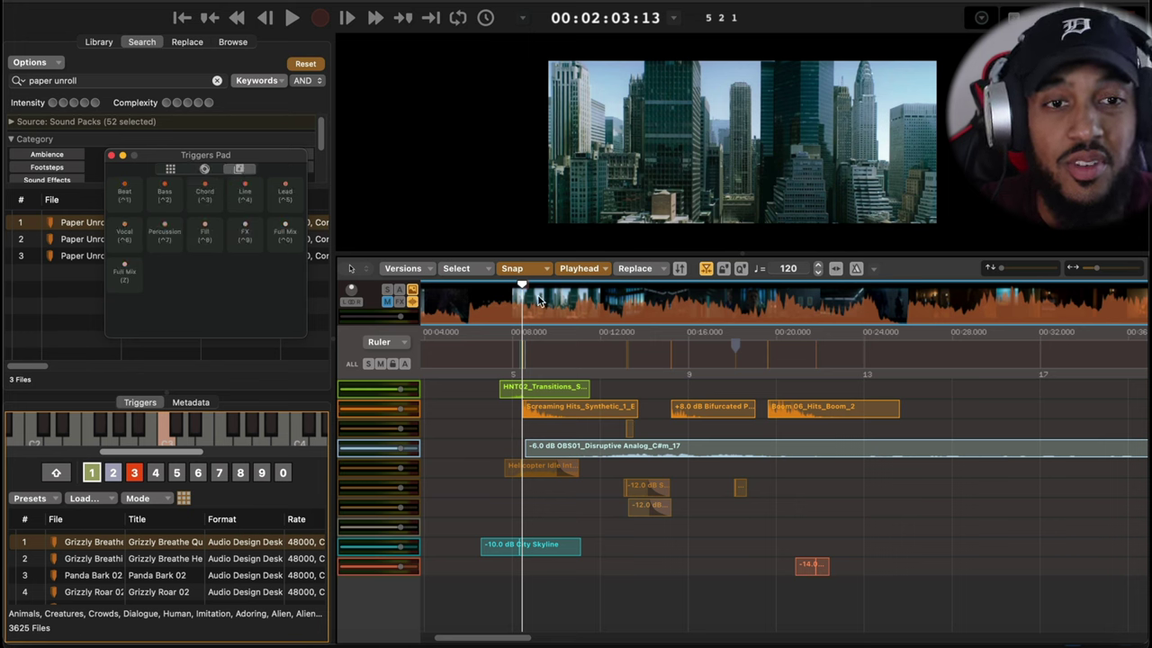
mouse_move(521, 307)
mouse_down()
mouse_move(507, 304)
mouse_move(519, 309)
mouse_up()
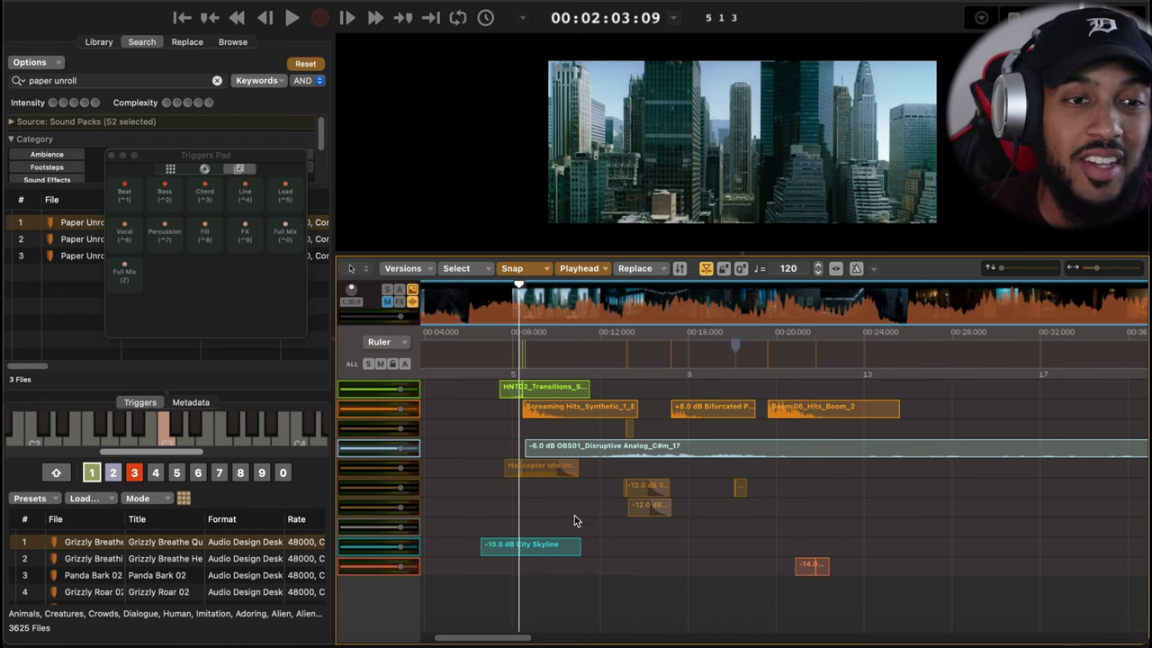
- Trigger Beat, Percussion, Chord and Lead pads to add hi-hat, Latin percussion, keys and marimba clips
click(166, 237)
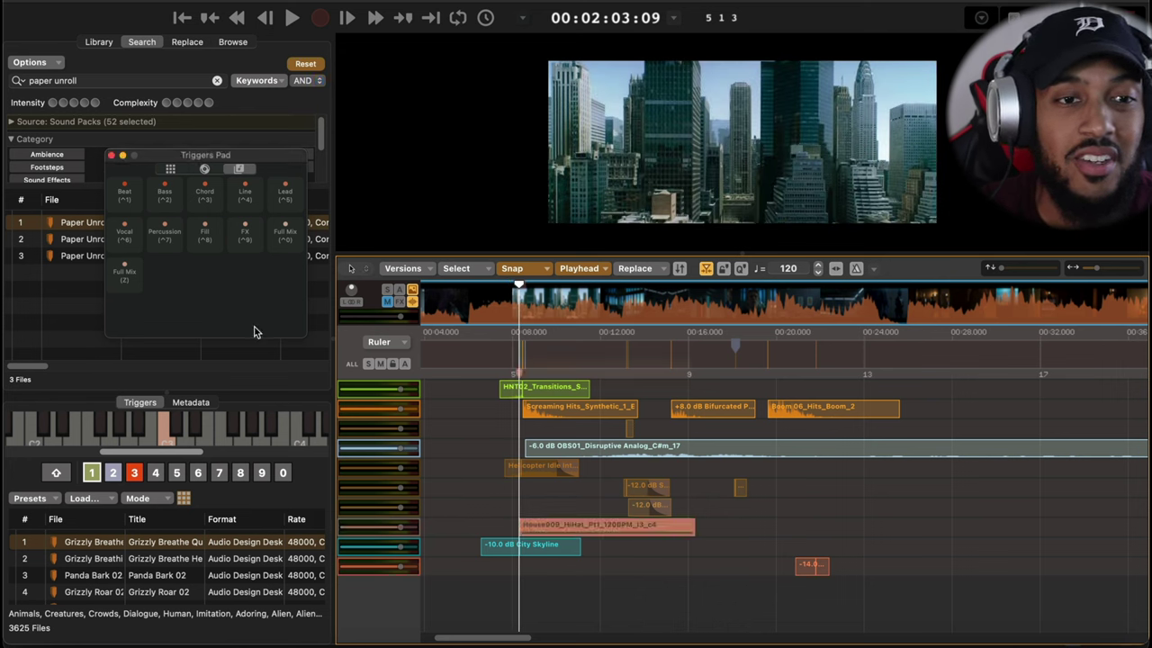
click(180, 228)
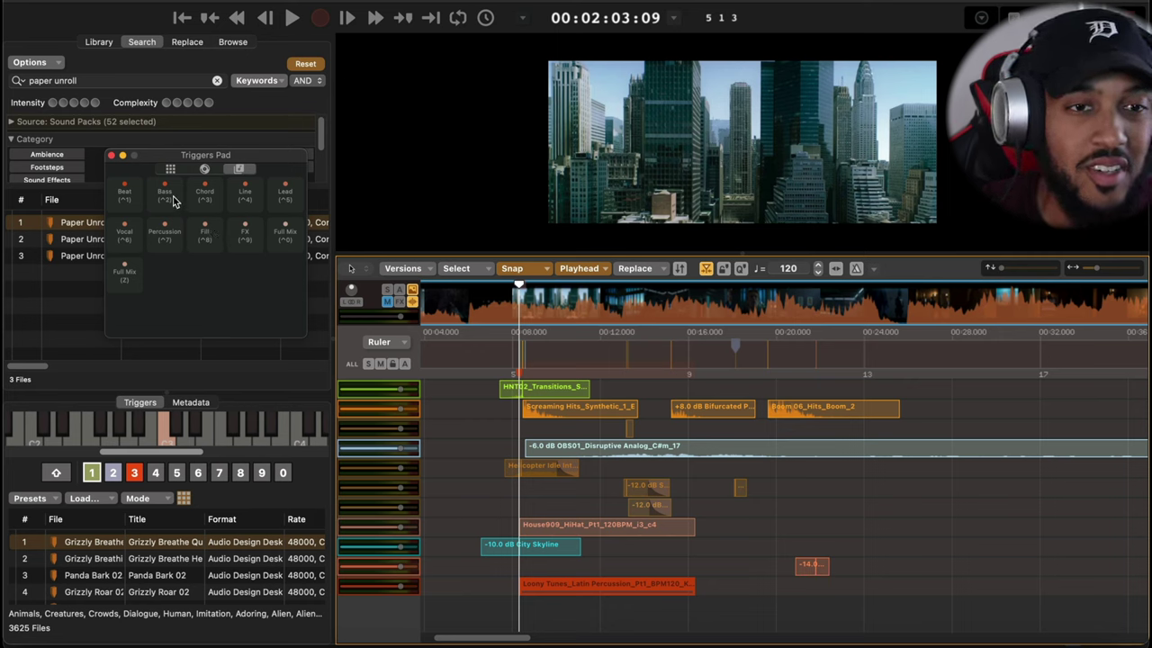
click(212, 202)
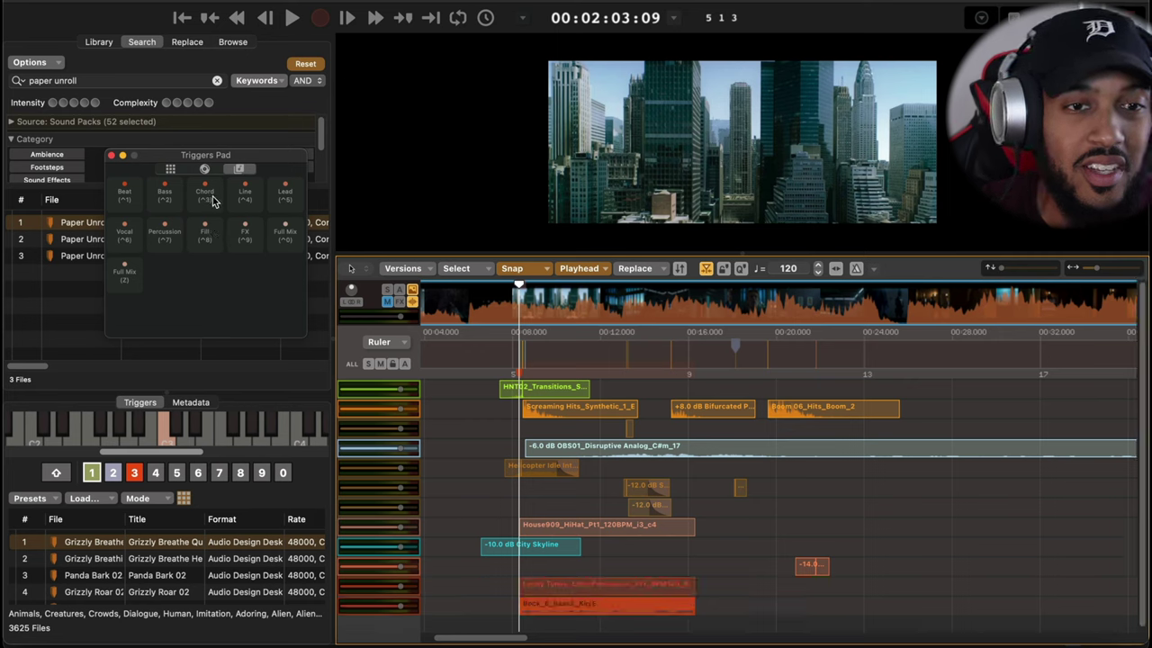
click(288, 198)
click(517, 307)
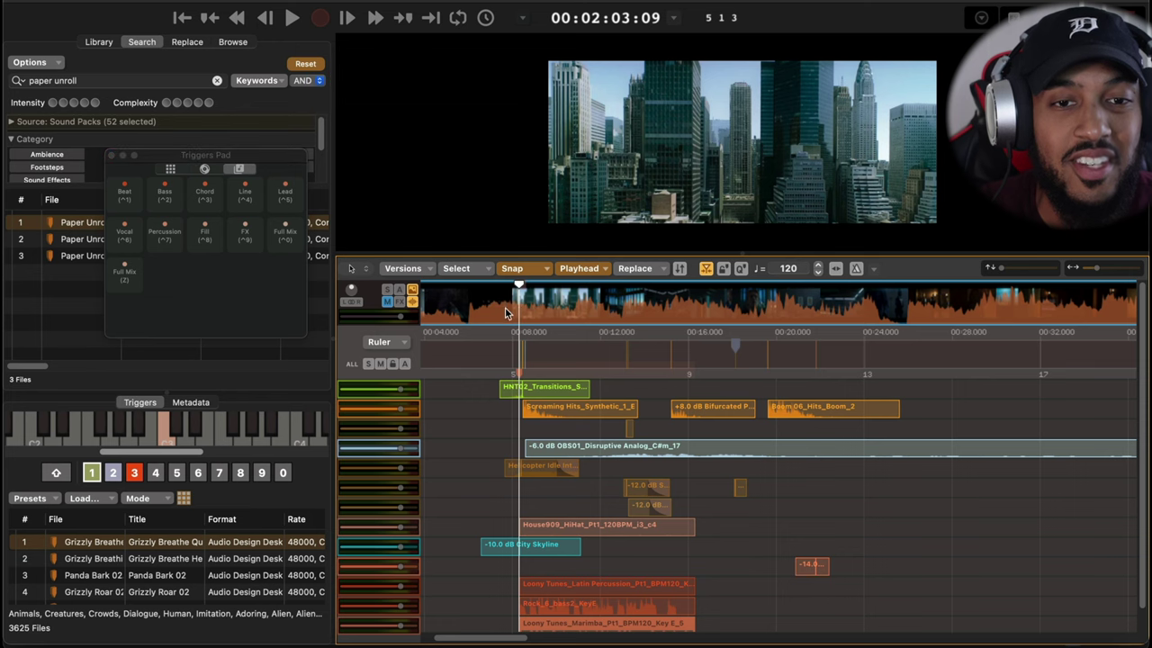
- Play back the new music parts from their start
click(504, 312)
key(space)
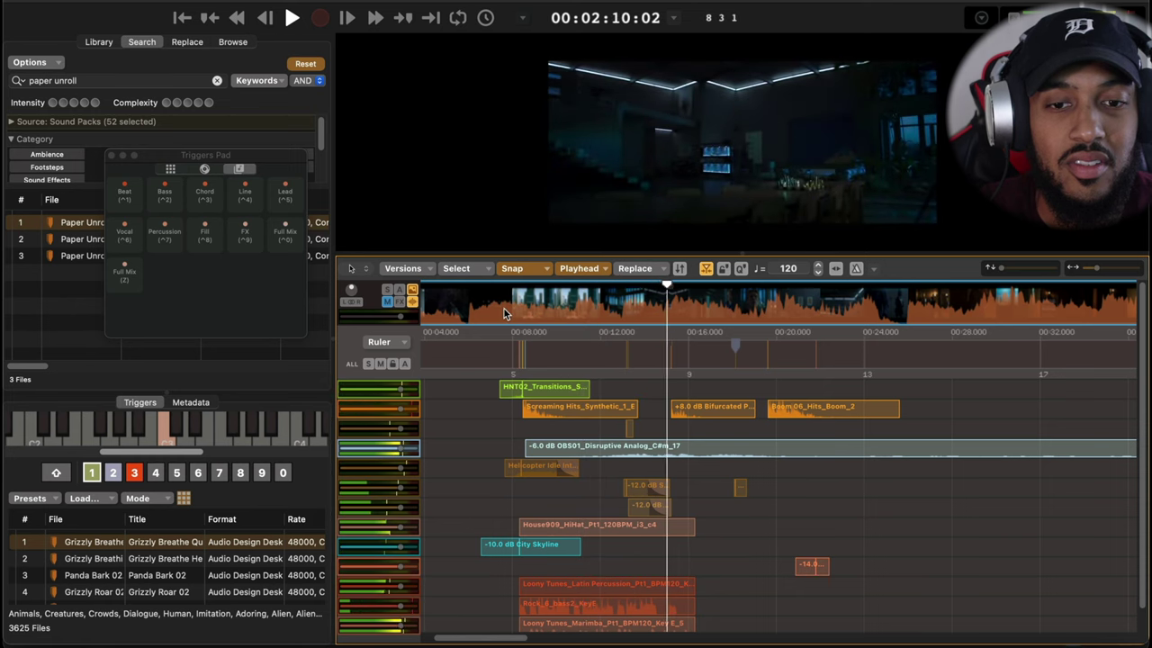
key(space)
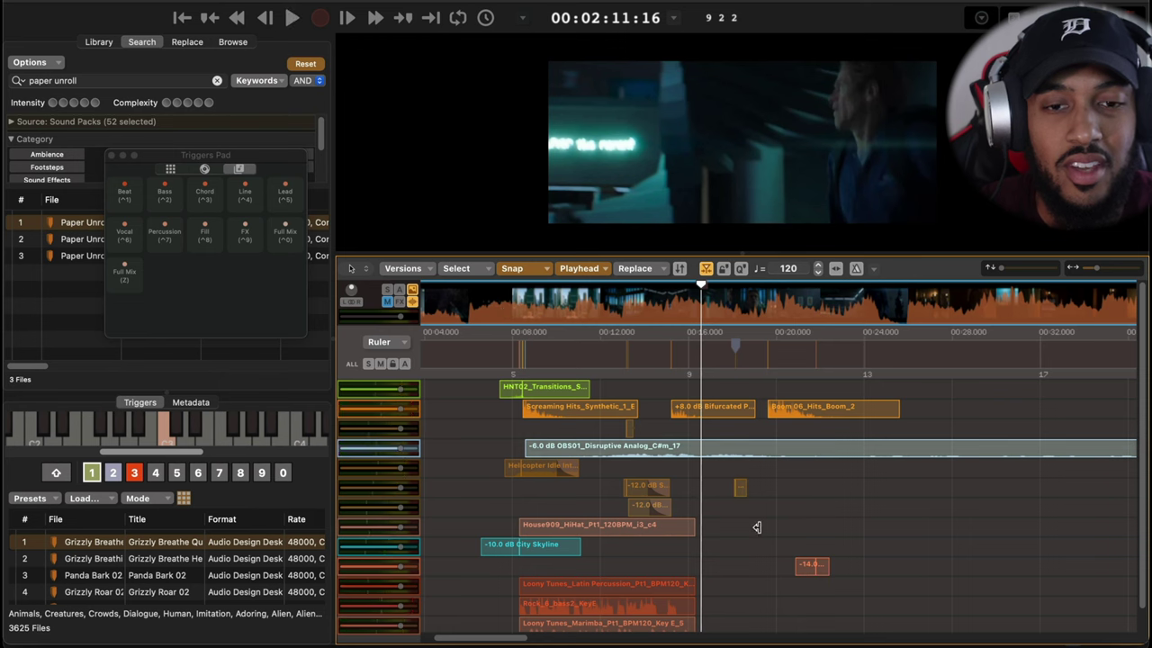
scroll(673, 566, down, 1)
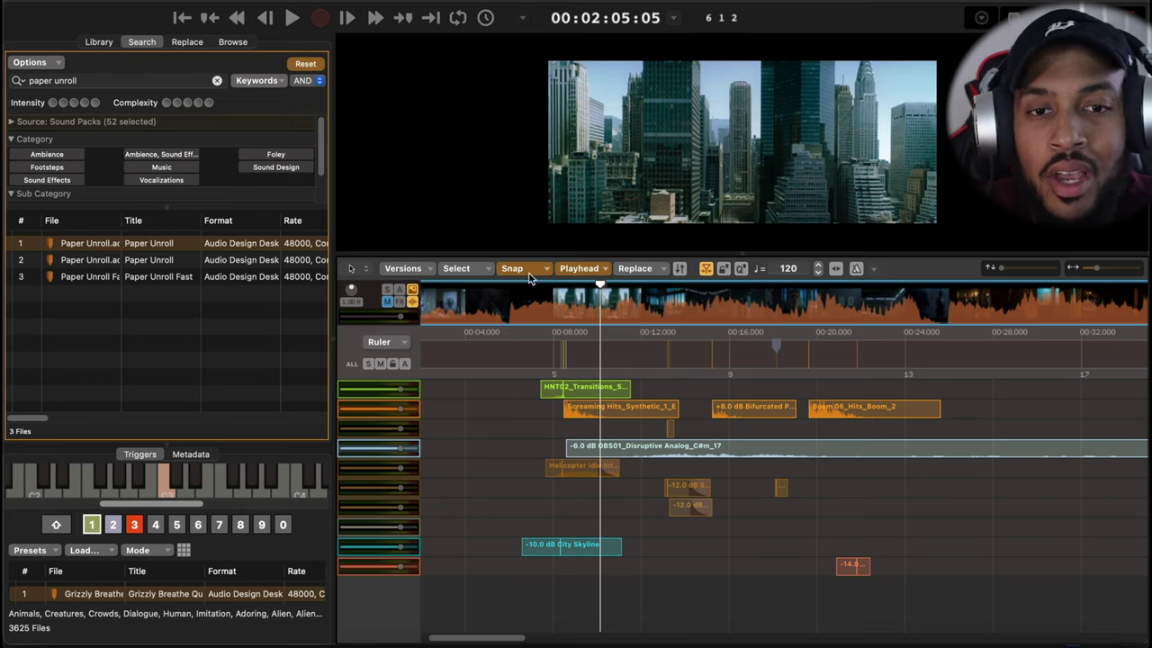
- Scrub the opening city shots, then marquee-select every clip across the timeline
drag(641, 322, 548, 347)
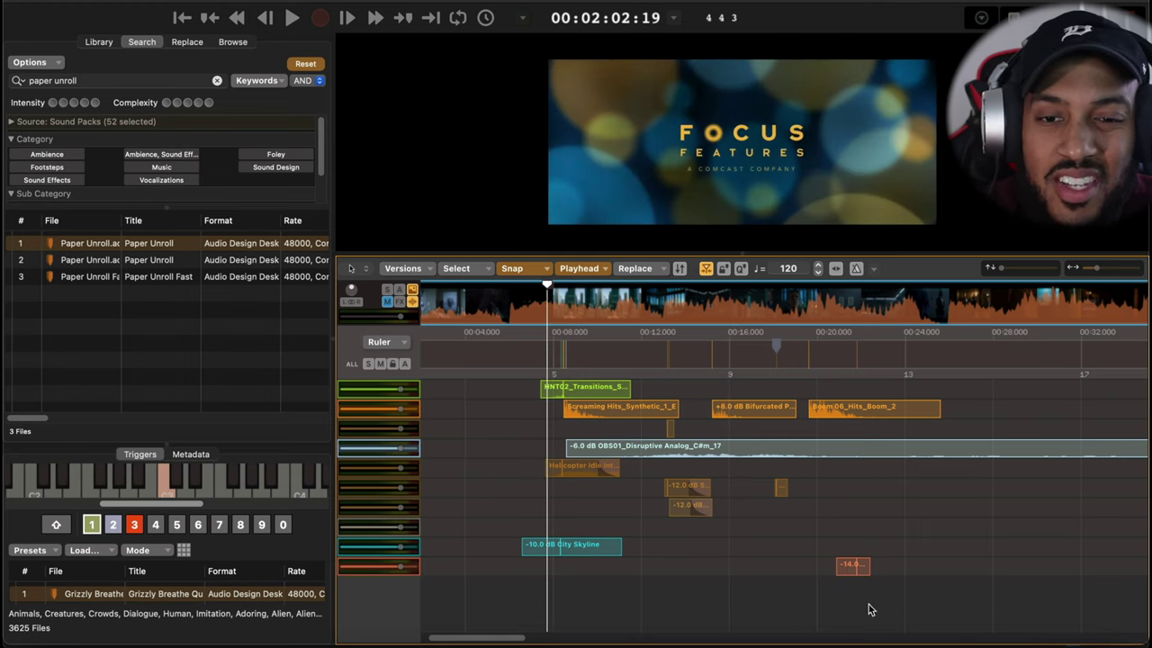
drag(867, 601, 526, 379)
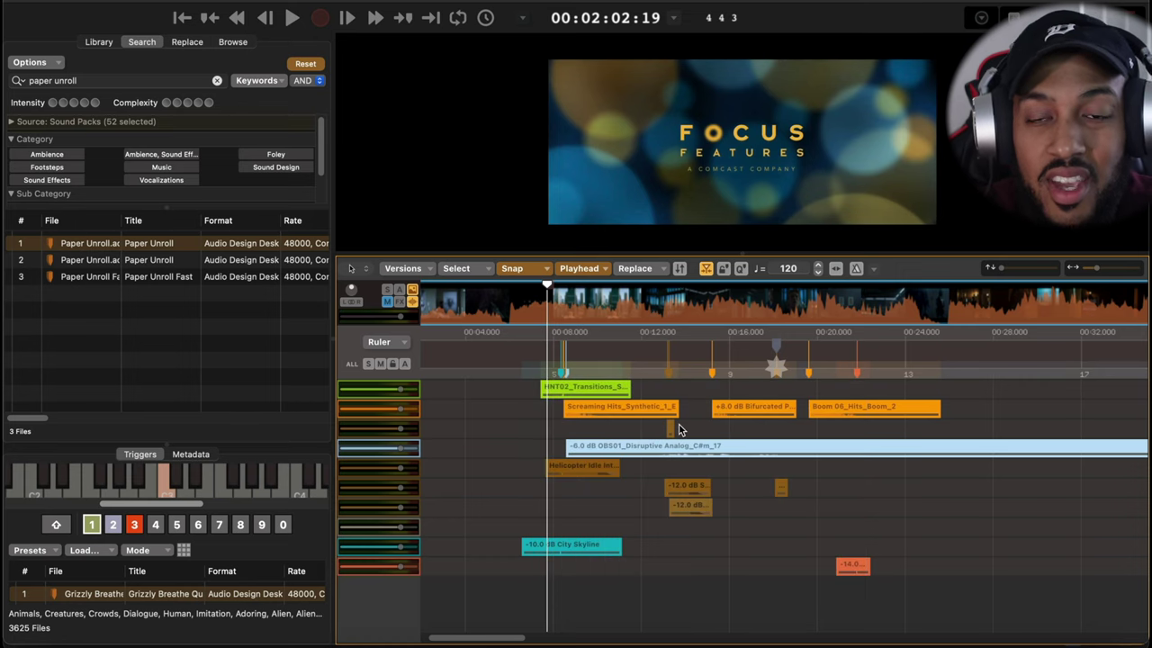
click(494, 565)
drag(491, 573, 984, 384)
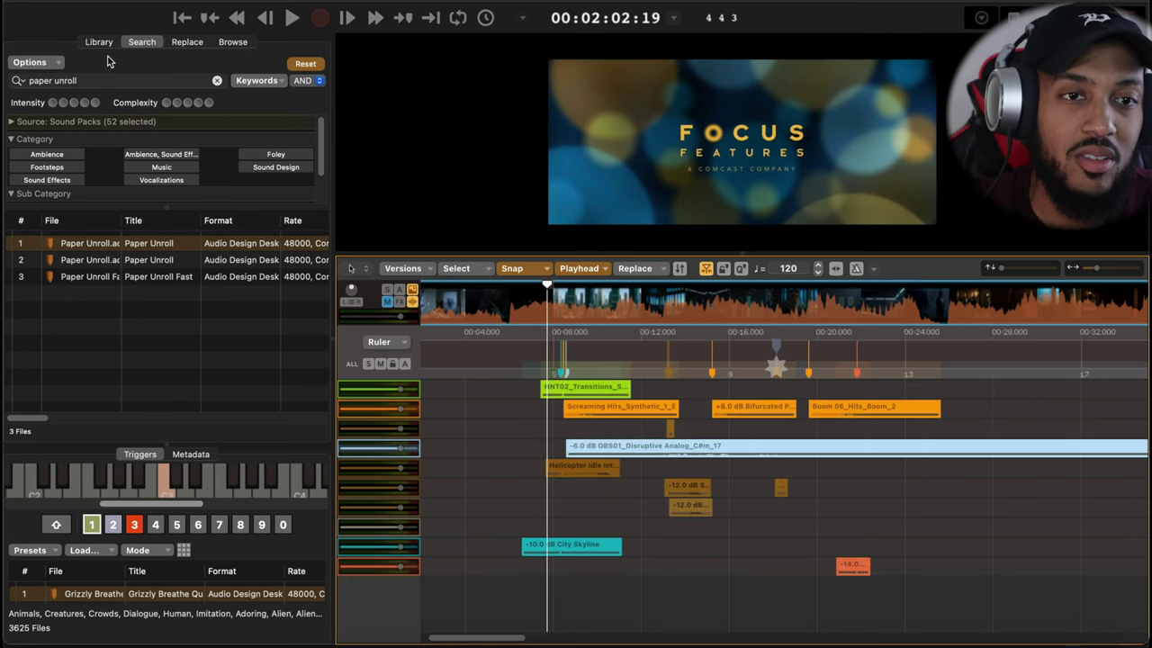
- Replace all timeline clips with alternative sounds, accepting looser replacement settings, then deselect them
click(180, 43)
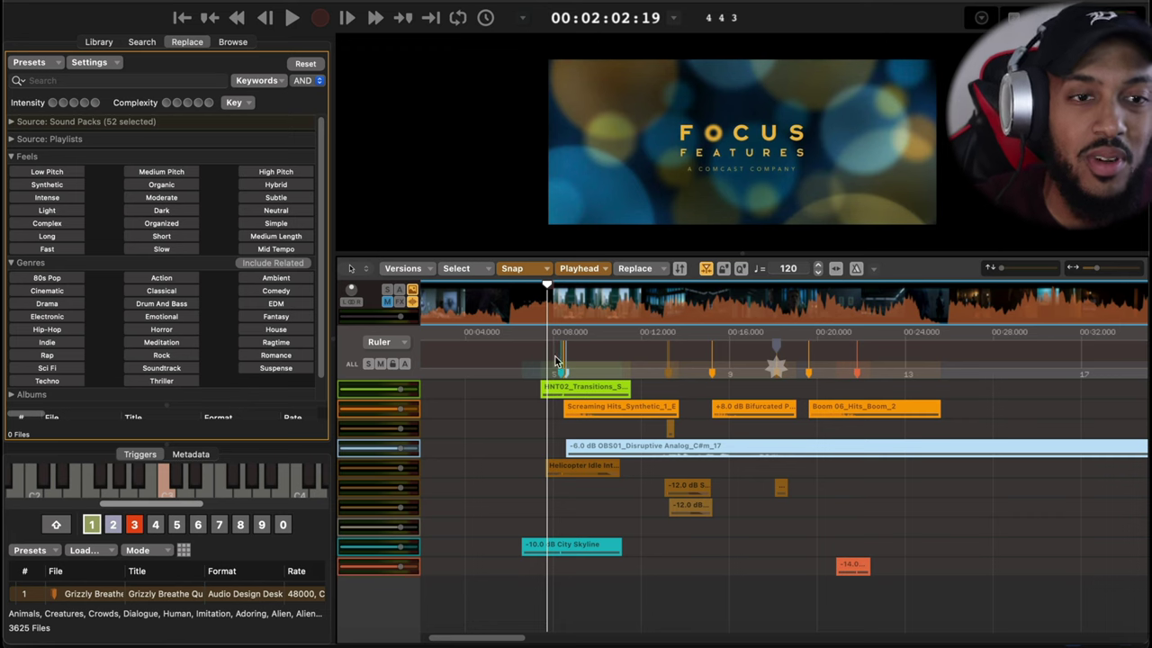
click(515, 410)
key(super+a)
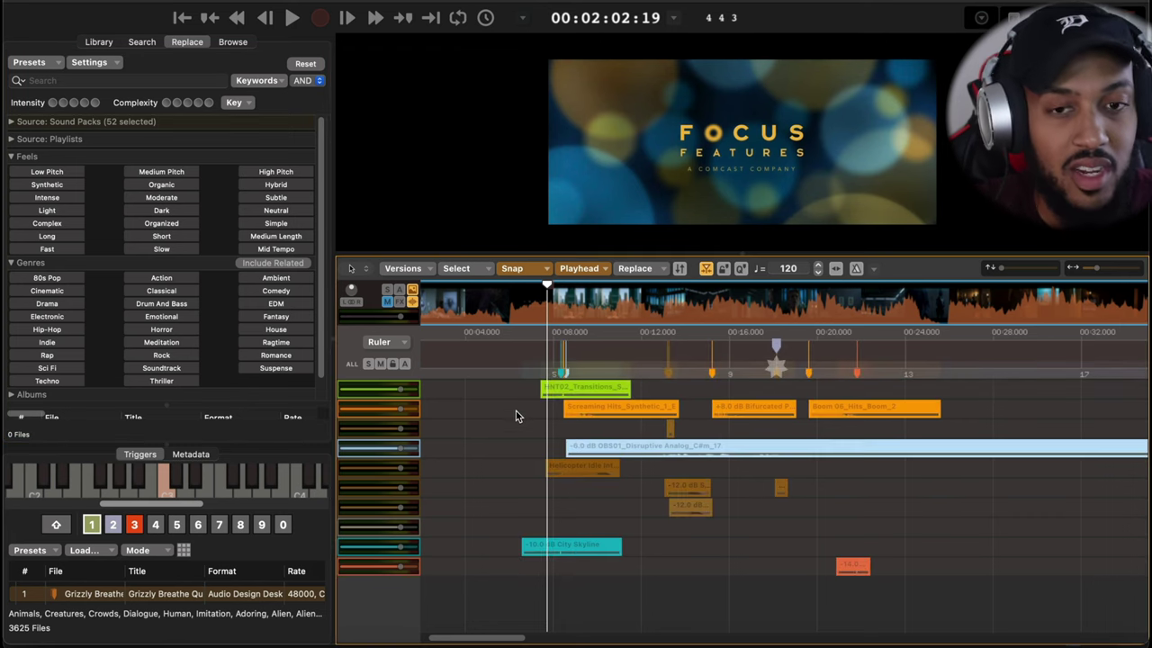
key(r)
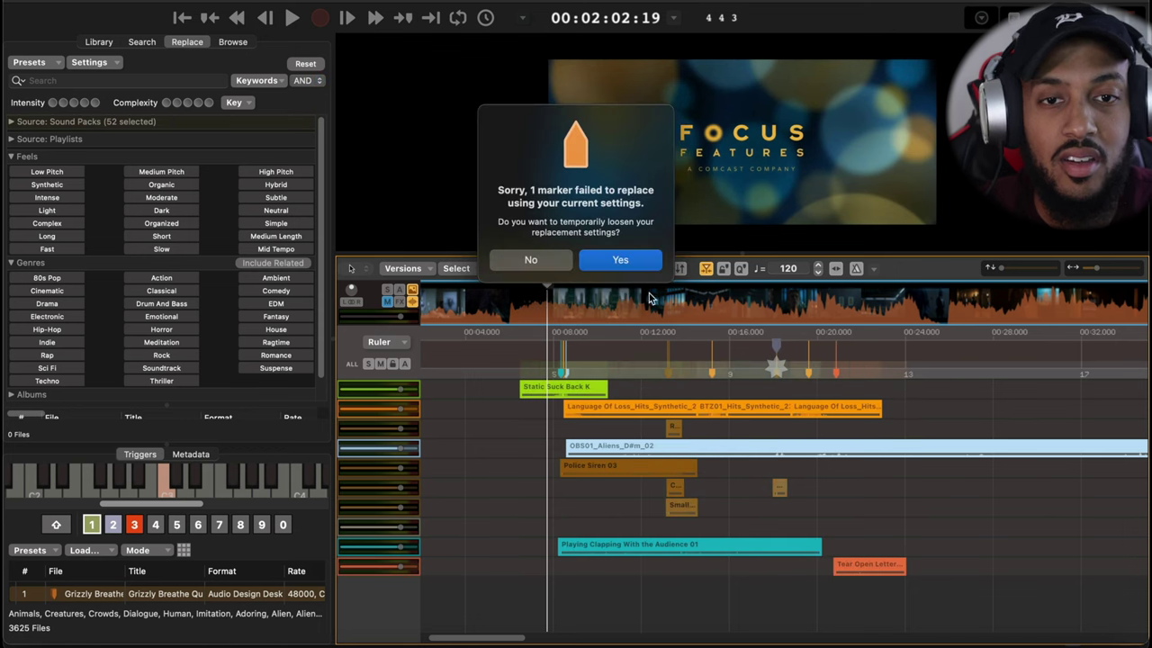
click(609, 262)
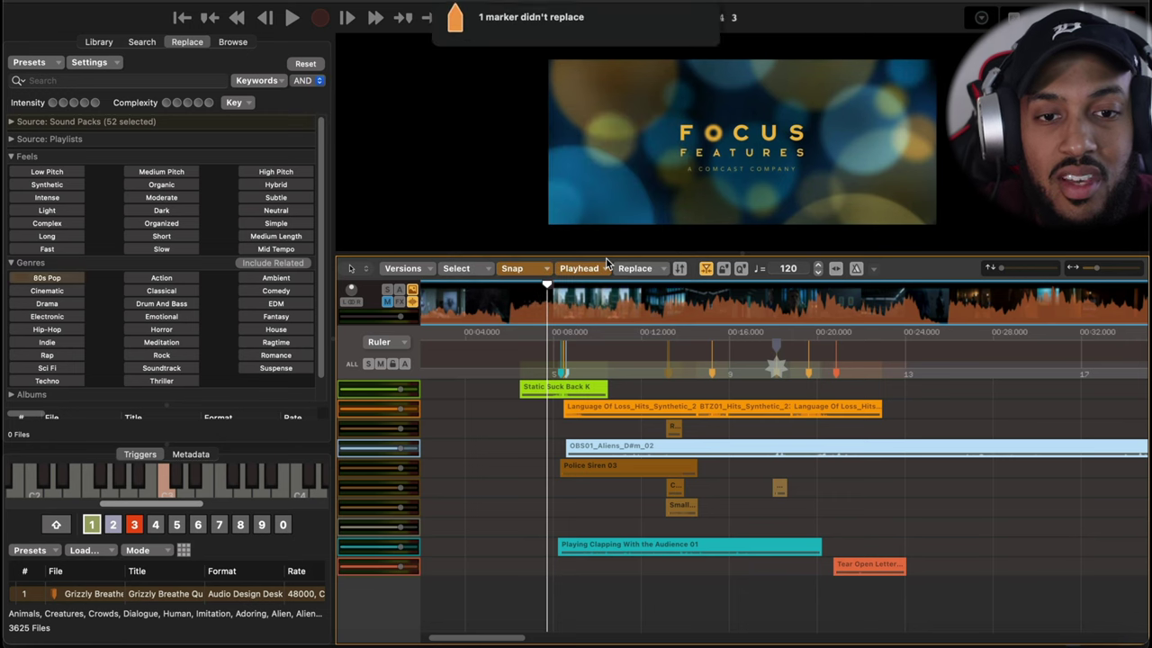
click(536, 365)
drag(539, 351, 529, 349)
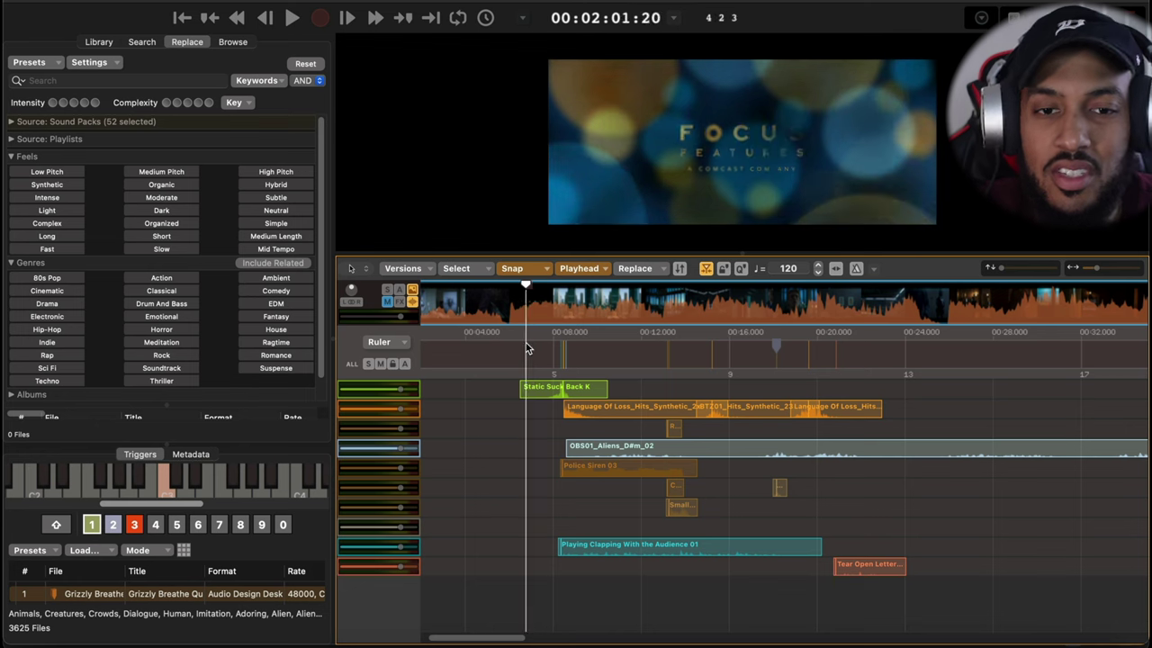
- Play the re-sounded trailer, marquee-select its clips and return the playhead to about 2:10
key(space)
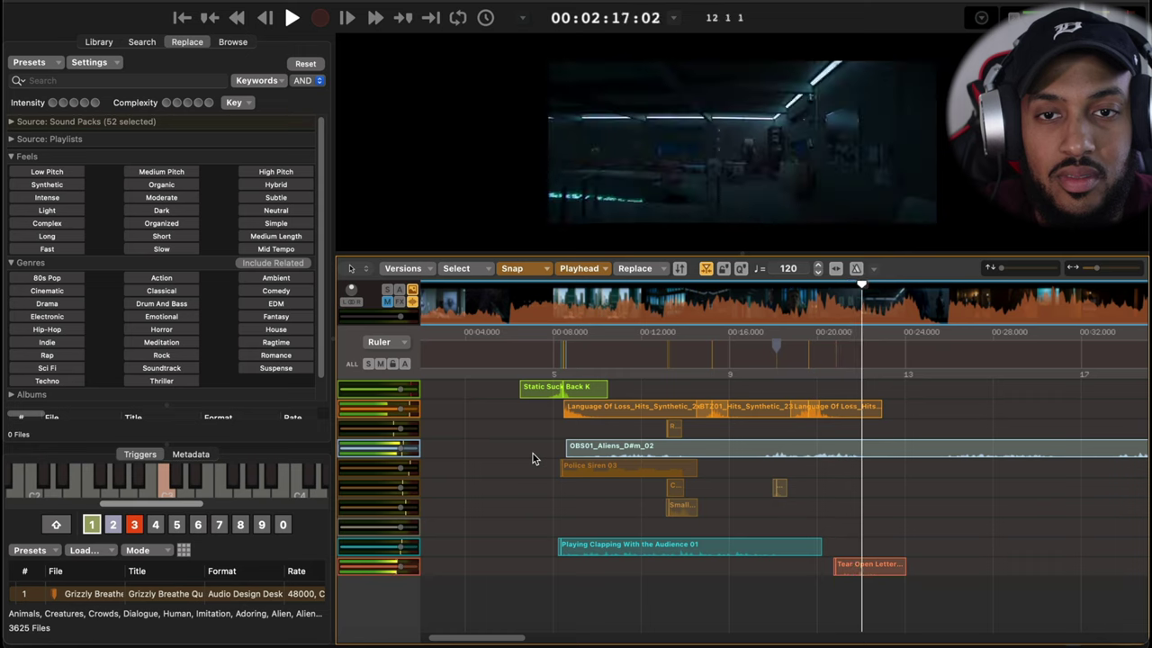
key(space)
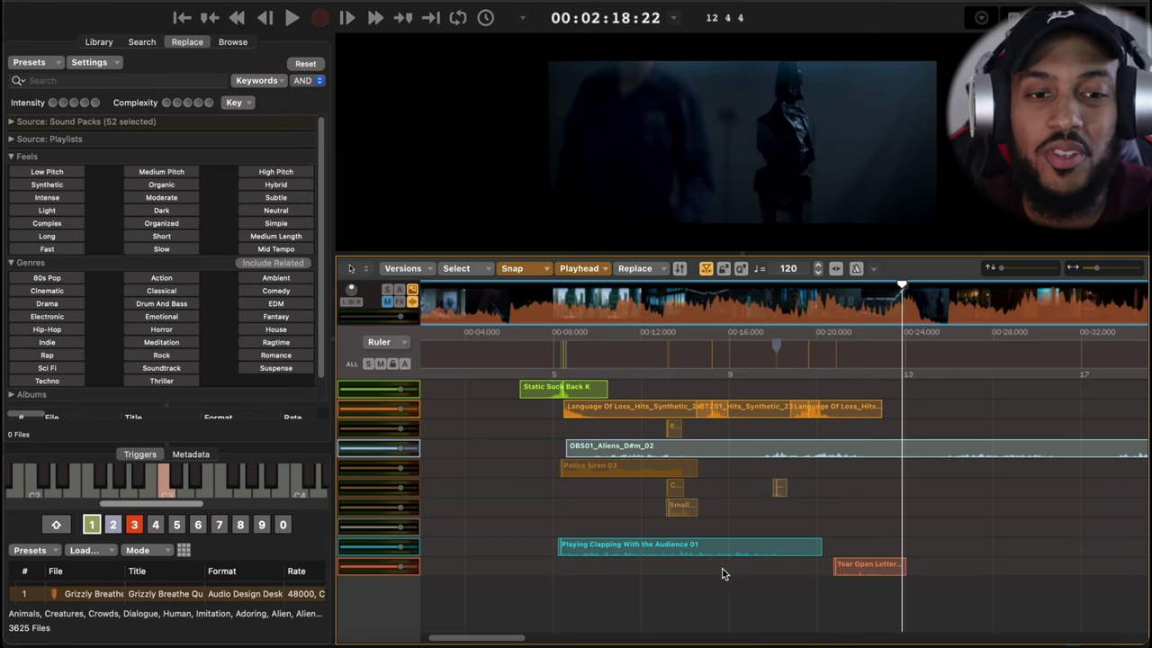
click(855, 565)
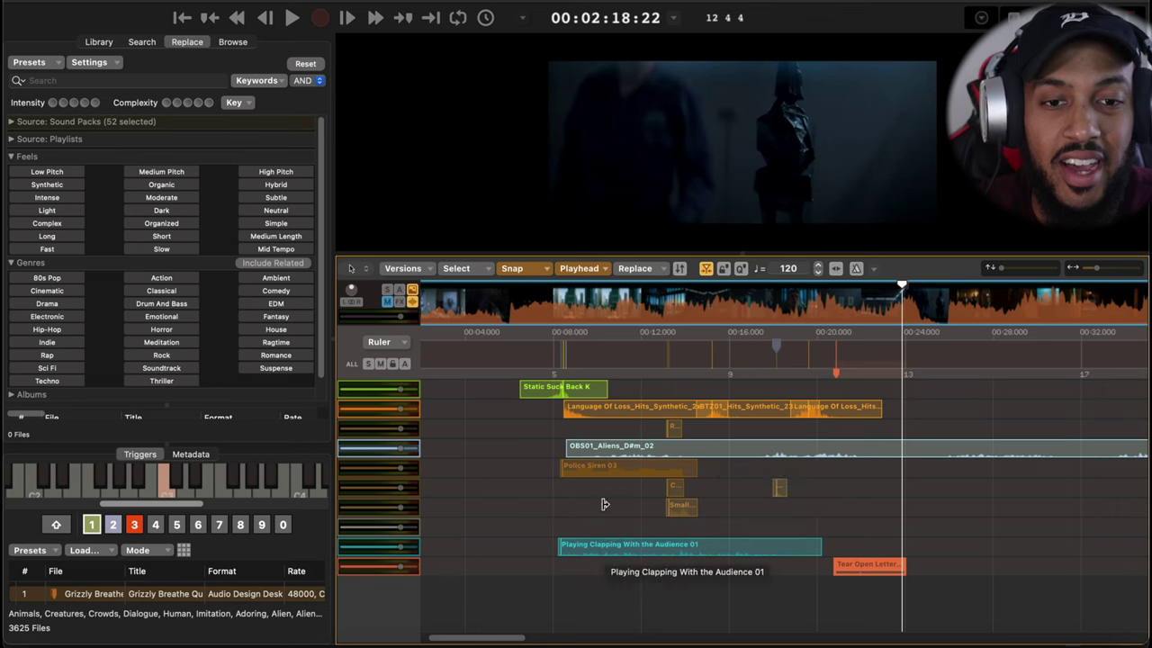
drag(942, 587, 531, 376)
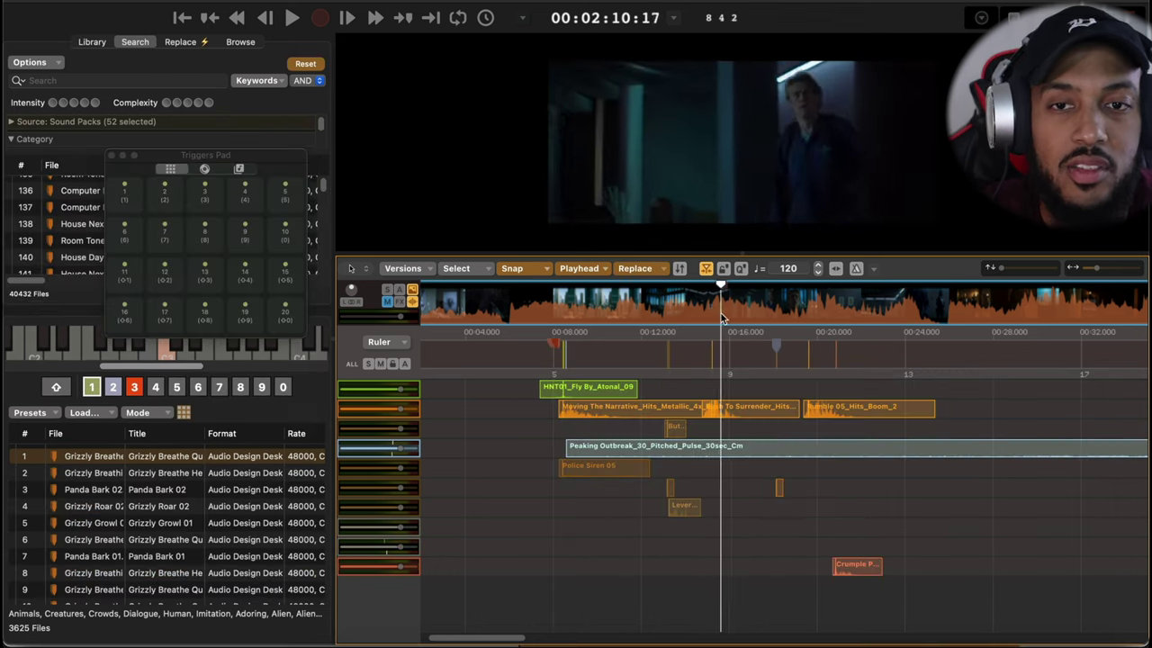
drag(723, 317, 714, 316)
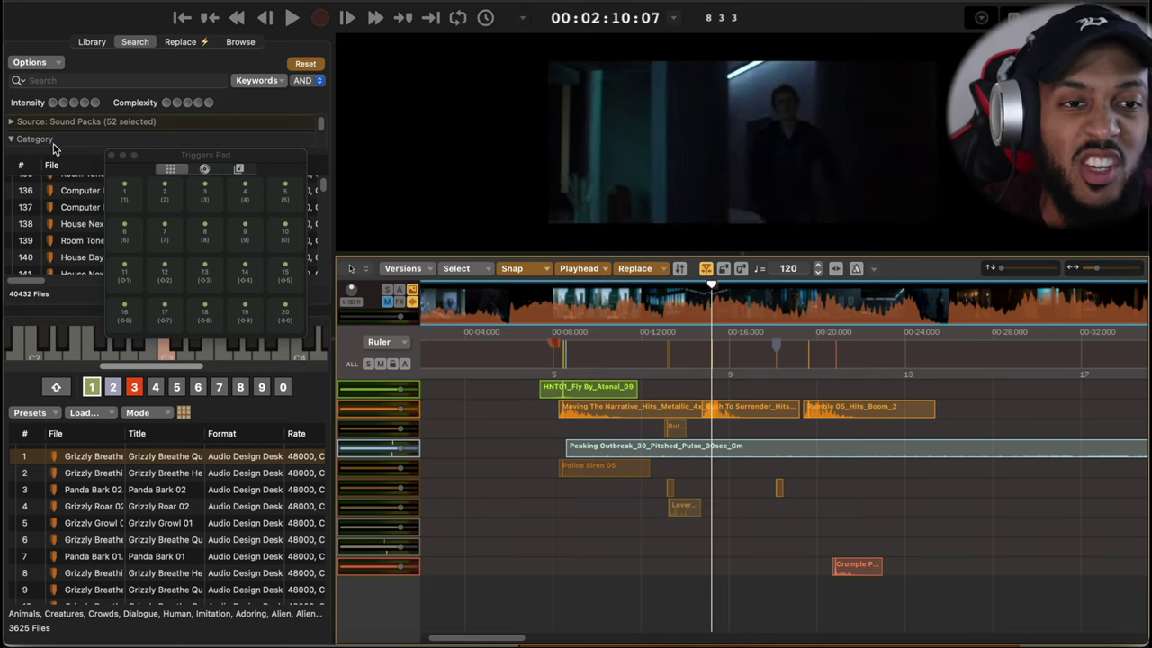
- Close the Triggers Pad and load the Footsteps category into trigger bank 1
click(112, 157)
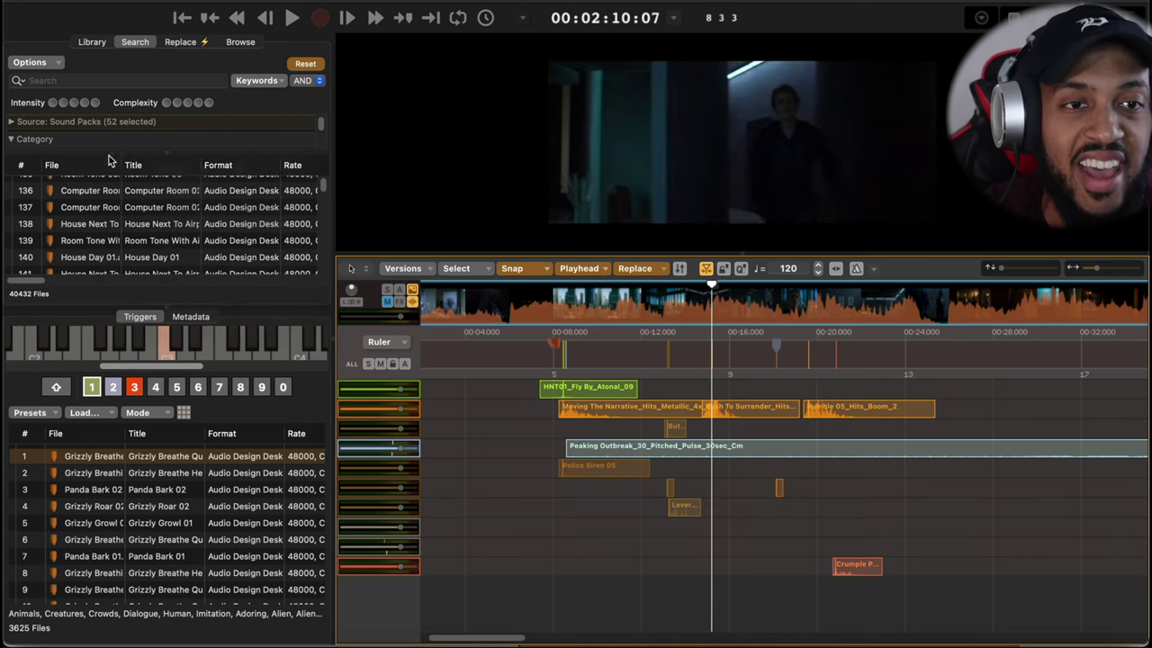
click(71, 80)
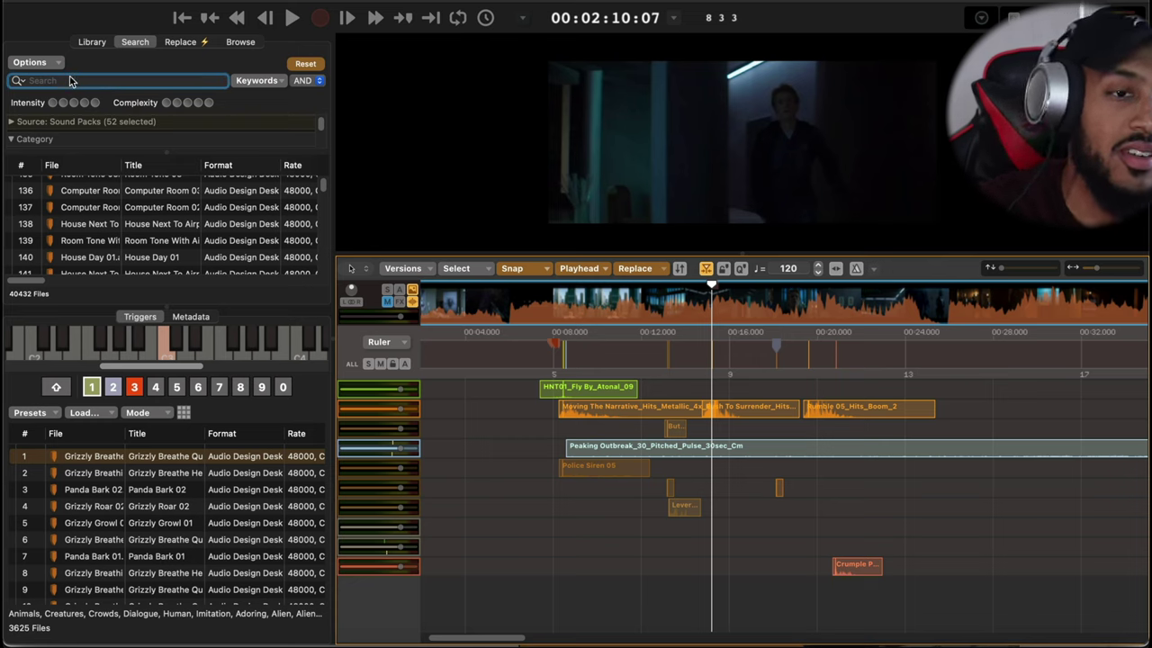
click(54, 417)
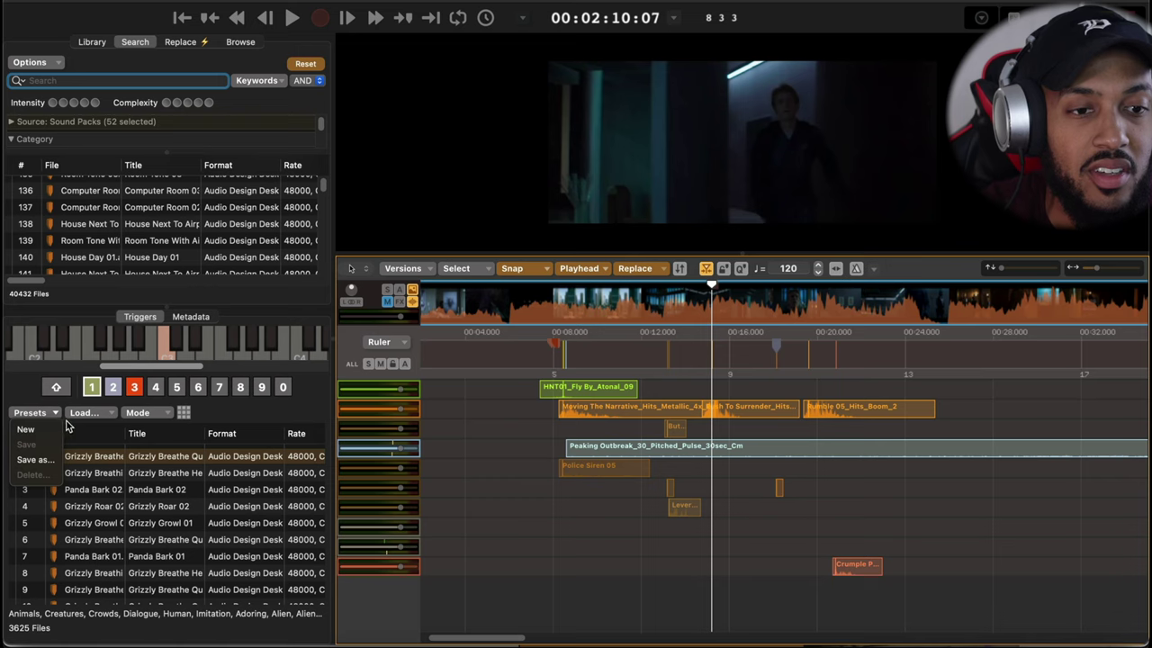
click(83, 418)
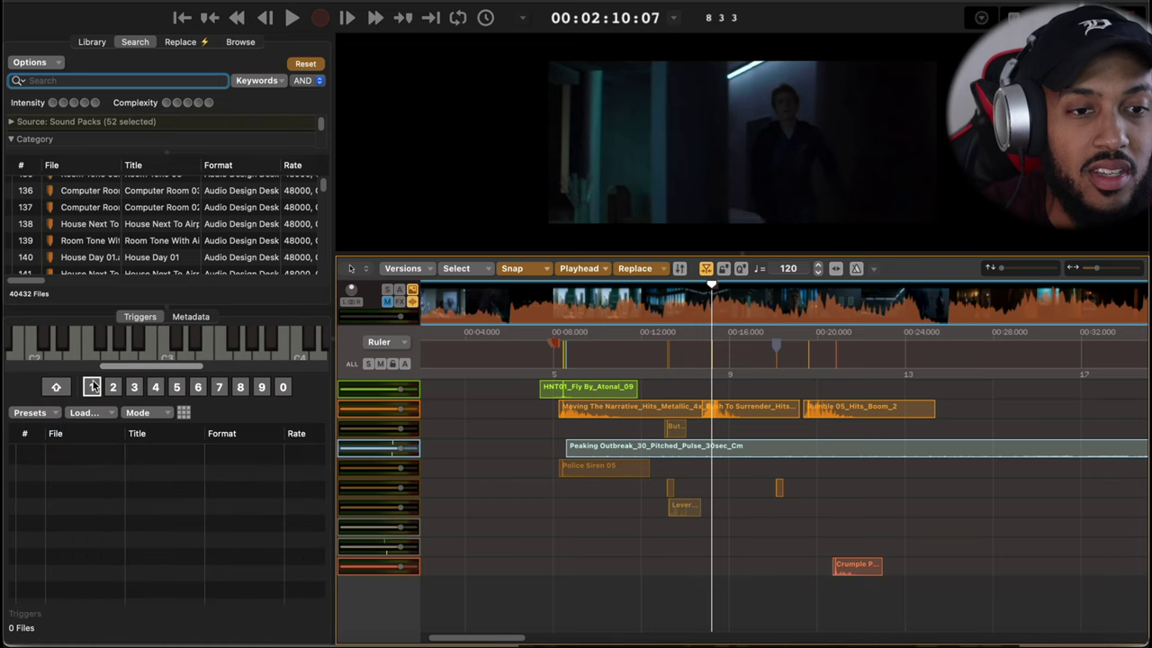
click(106, 412)
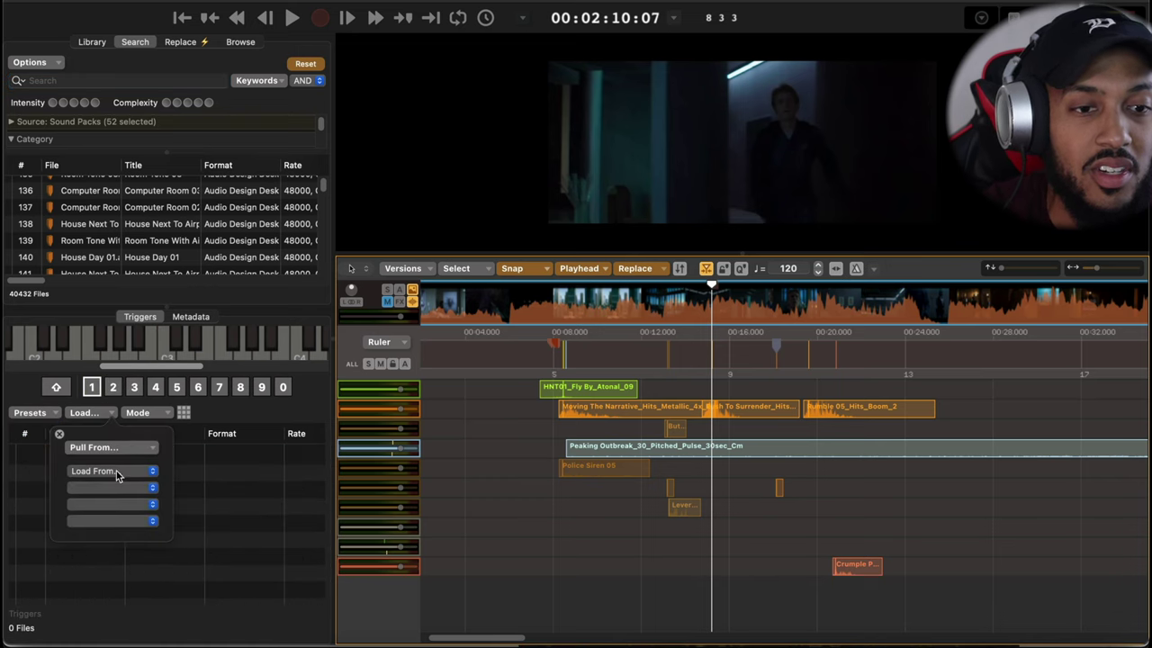
click(117, 471)
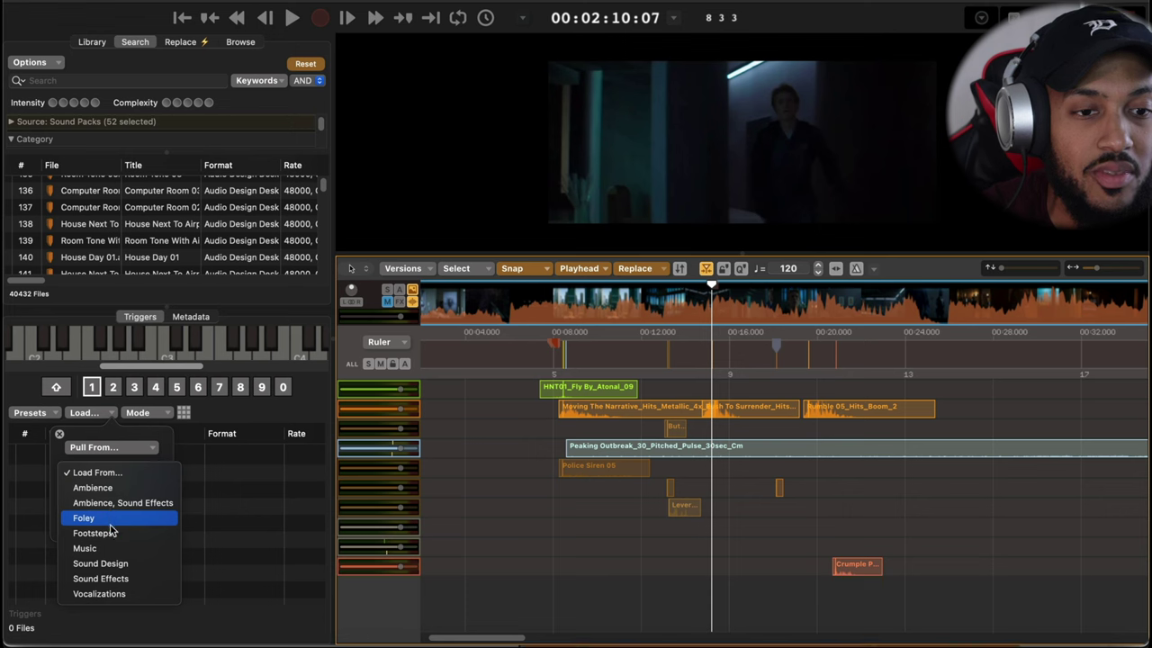
click(99, 532)
click(117, 488)
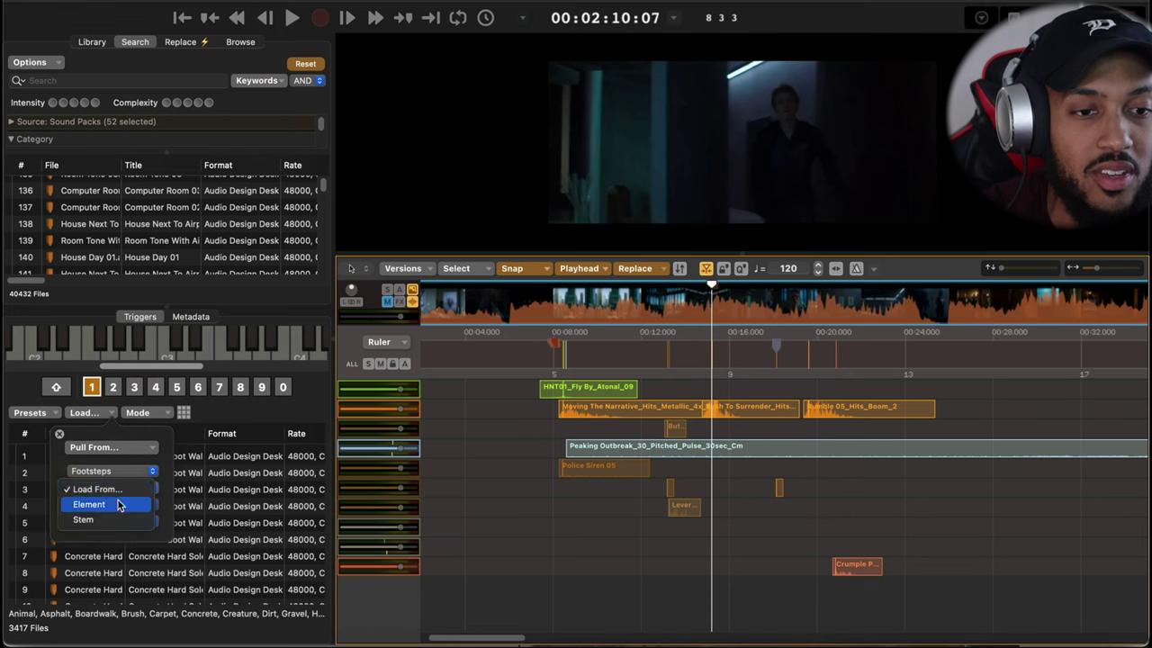
click(233, 410)
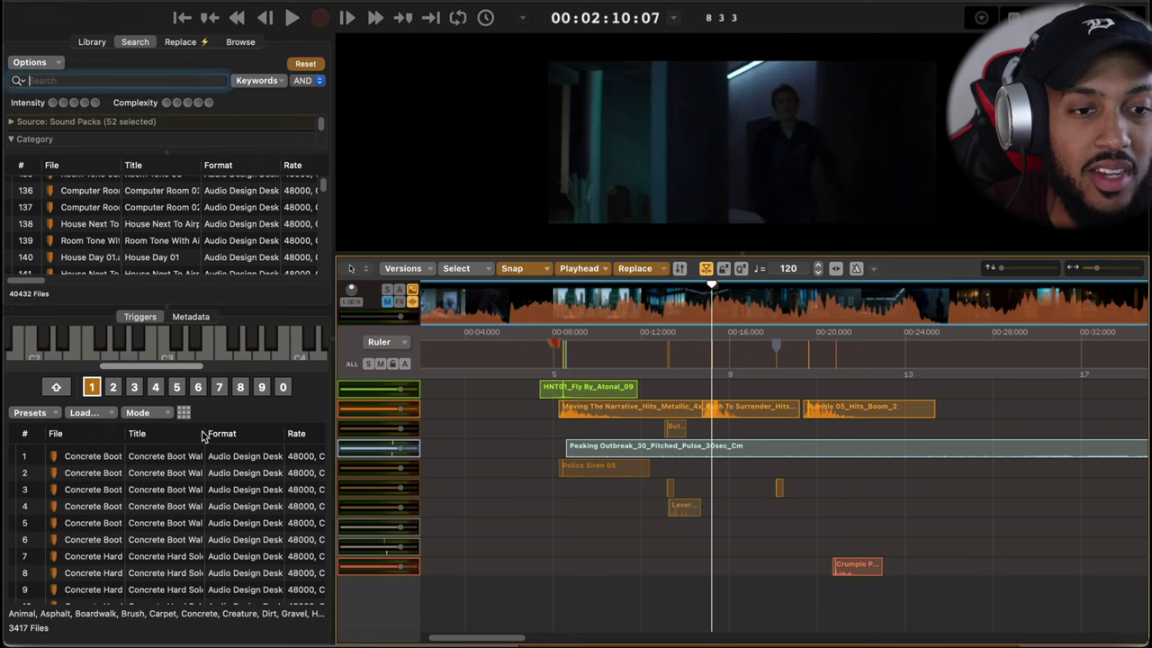
- Preview footstep sounds like Concrete Boot Walk, then reopen the Triggers Pad
click(81, 456)
key(Down)
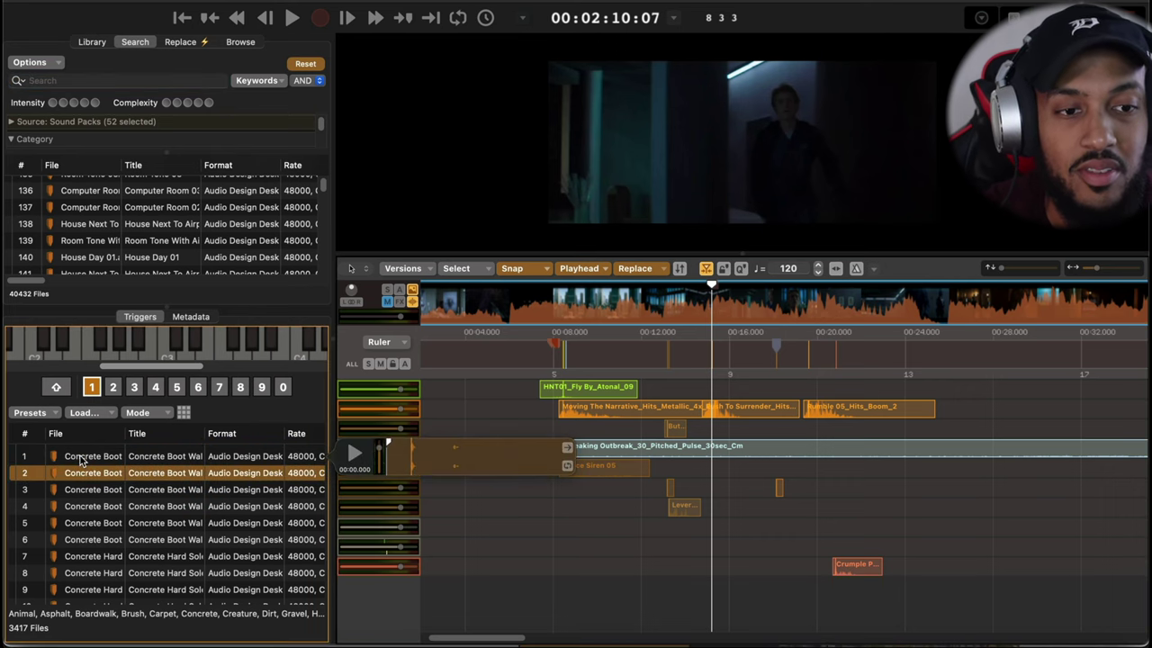
key(Down)
key(Down)
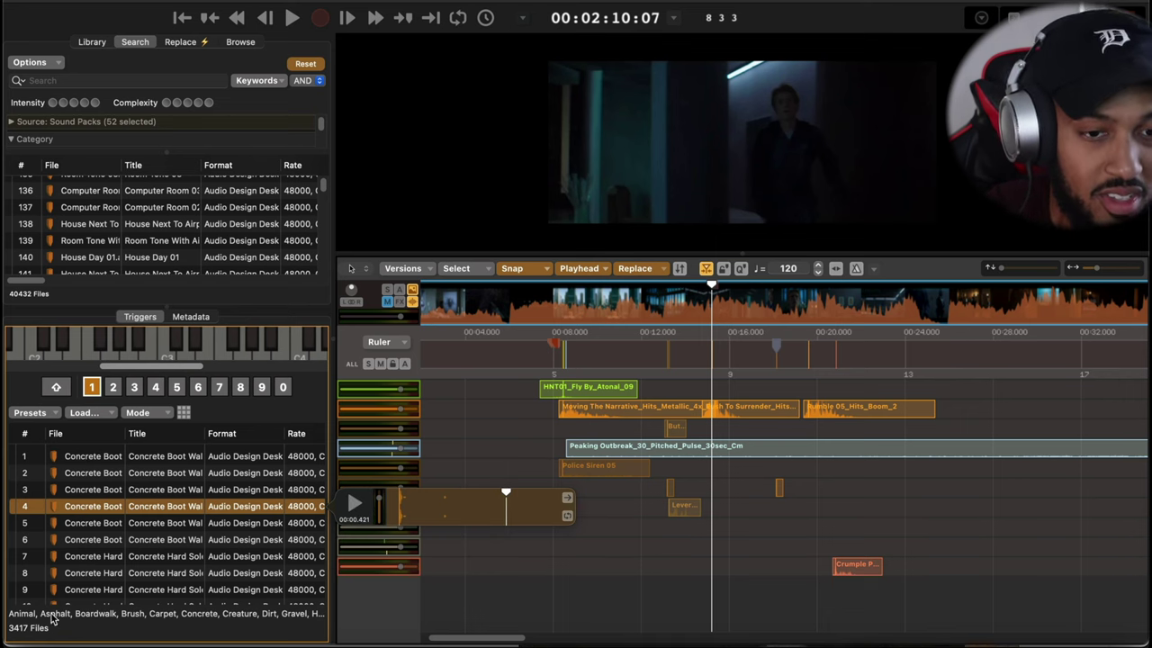
scroll(65, 594, down, 5)
scroll(79, 592, down, 5)
scroll(79, 592, up, 15)
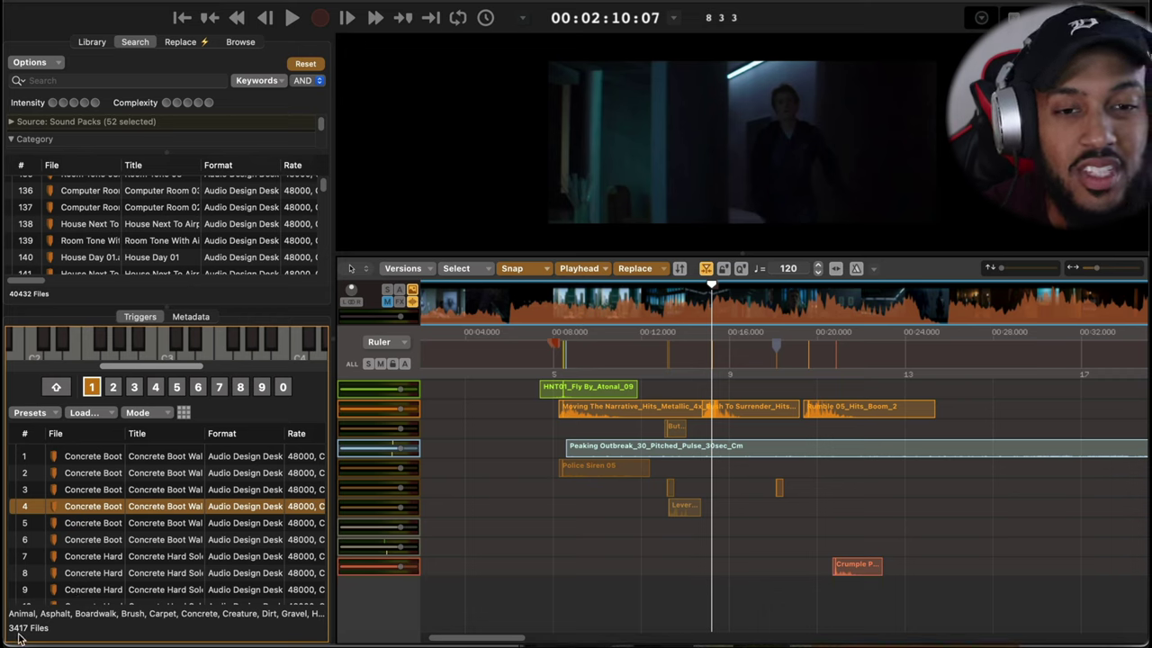
click(183, 413)
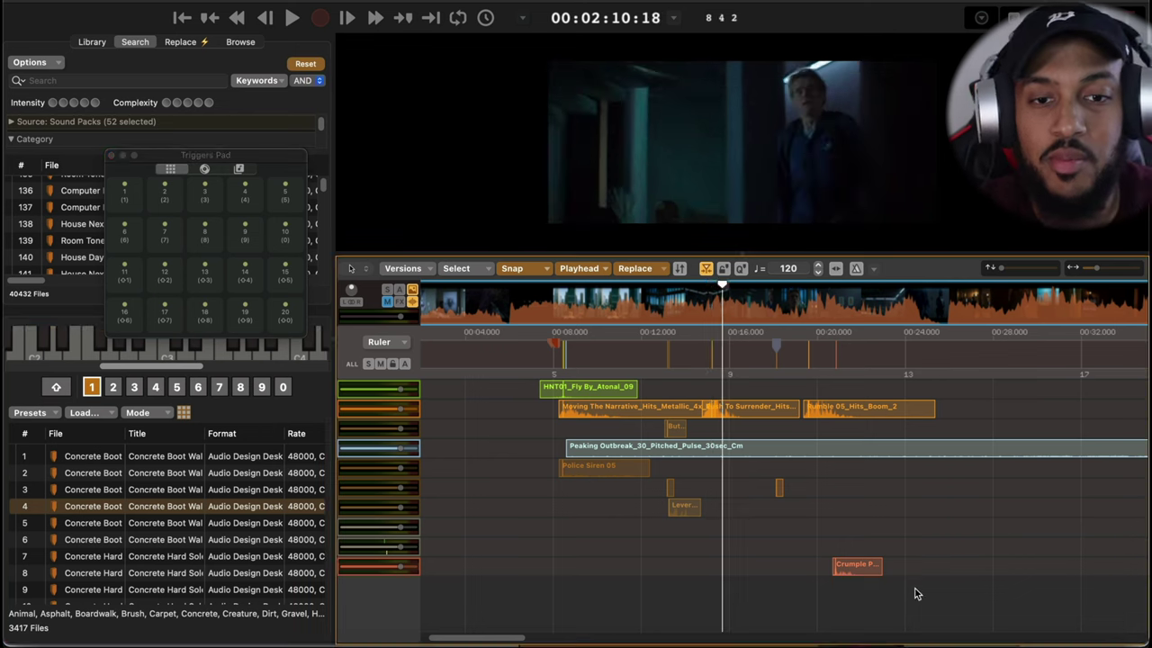
- Perform footsteps on trigger keys 1, 2, 3, 1 and 4 in time with the walking shot
drag(913, 594, 594, 387)
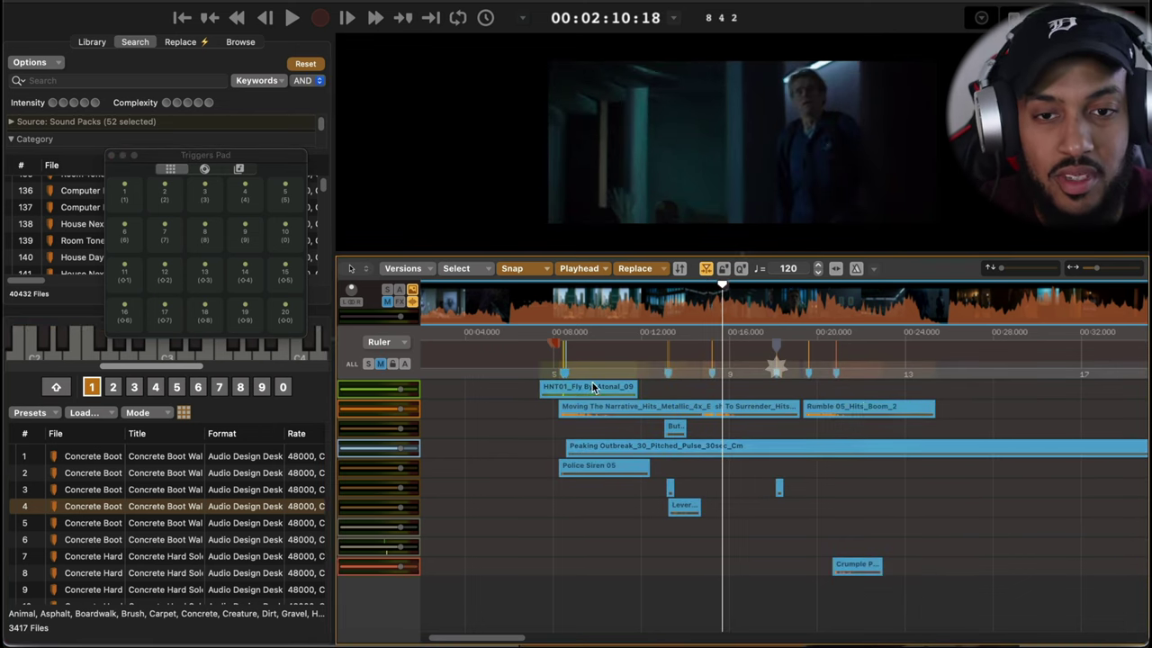
click(713, 306)
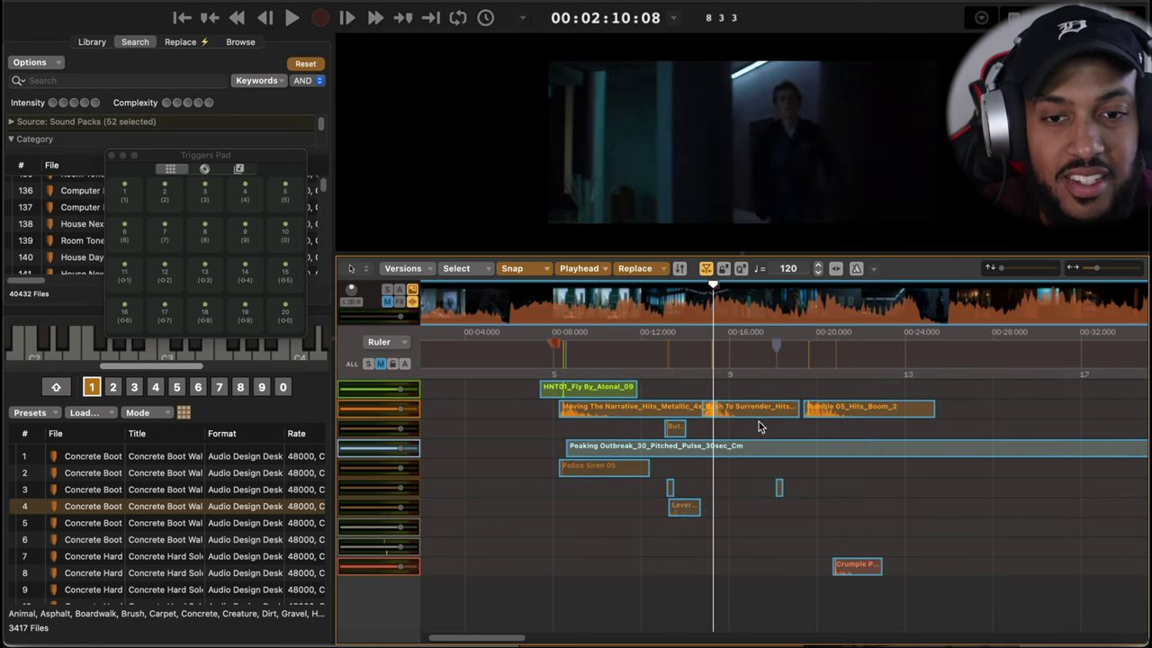
key(1)
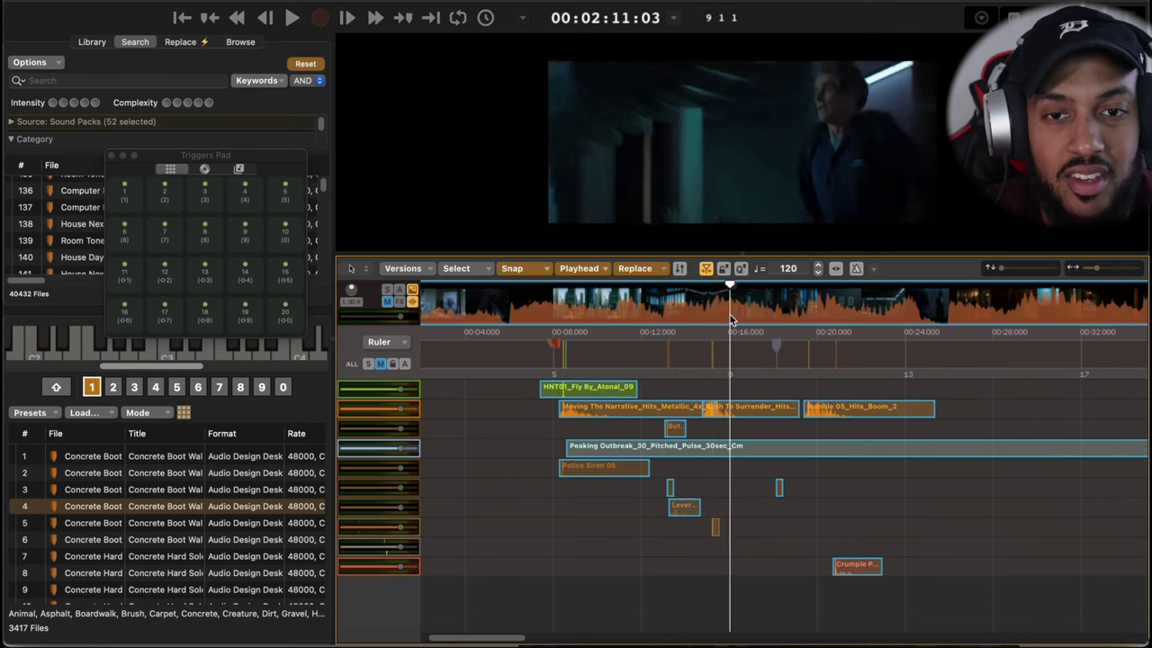
click(720, 316)
click(715, 316)
click(704, 315)
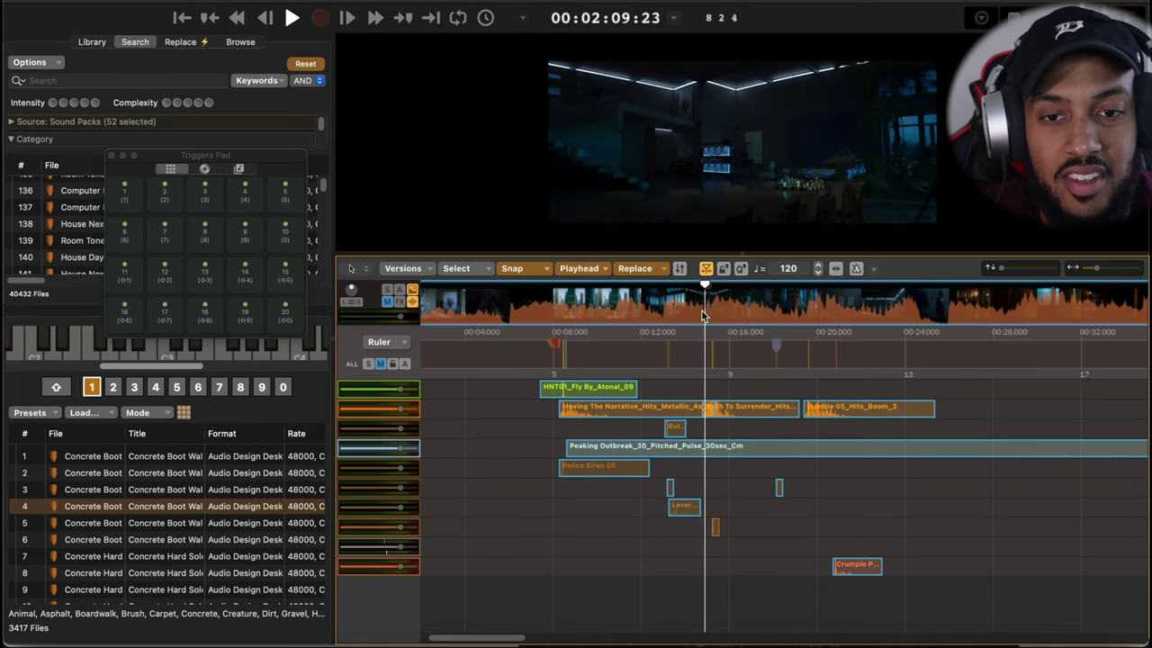
key(2)
key(3)
key(1)
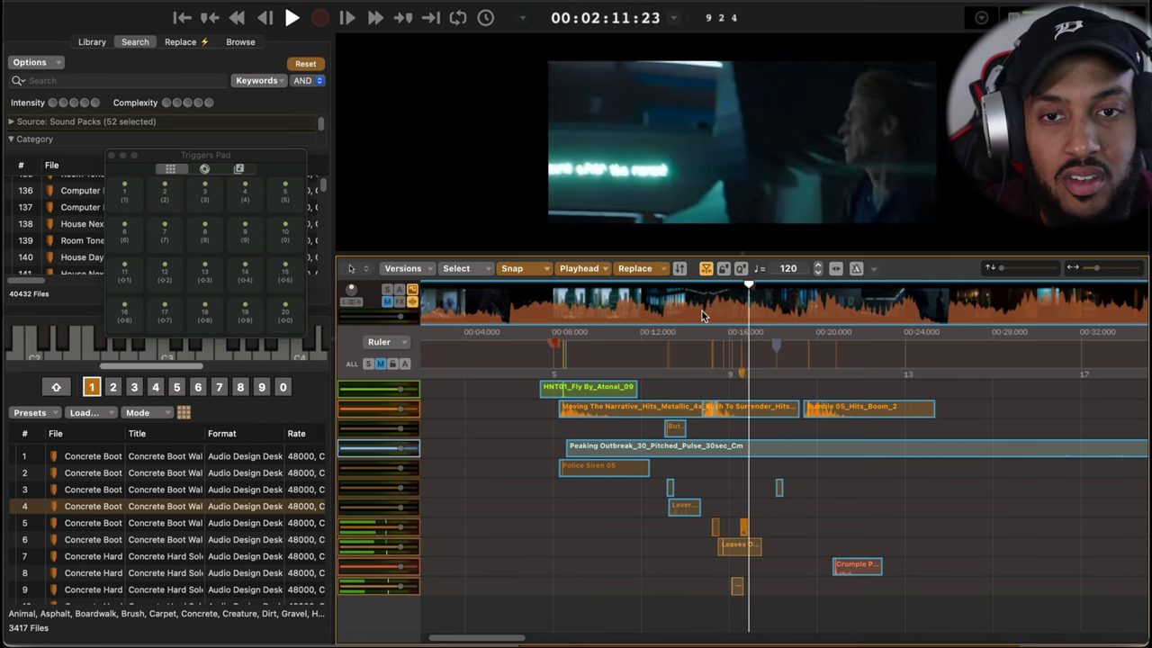
key(4)
- Set the triggers to Sequential mode and replay the walking shot
click(683, 317)
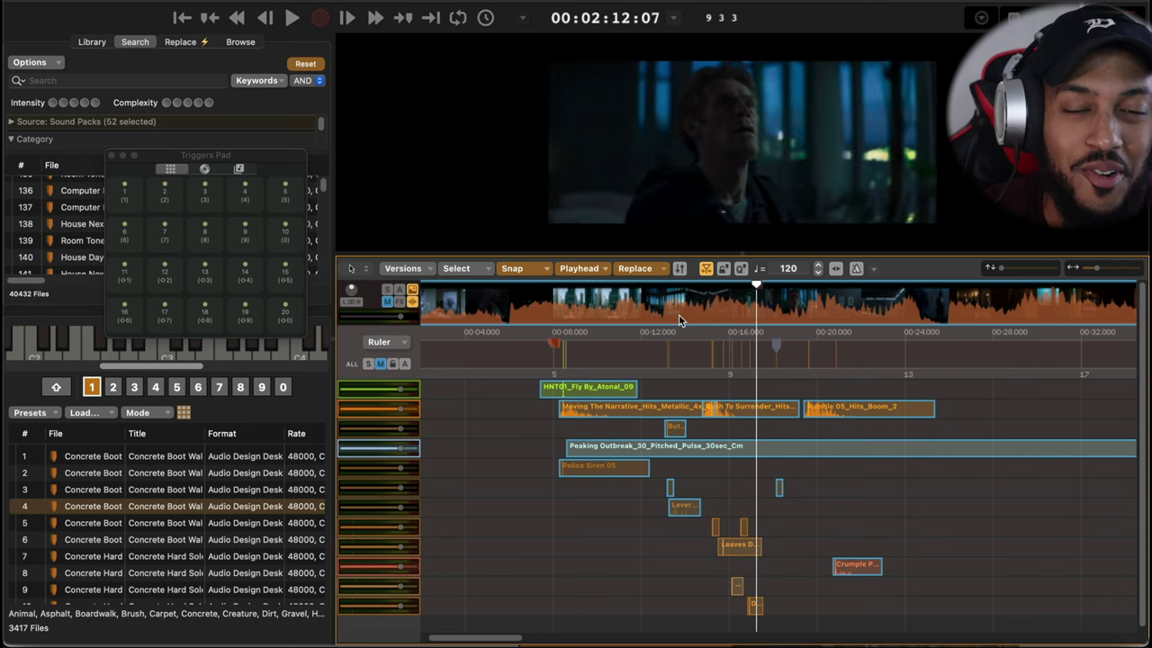
scroll(175, 493, down, 1)
scroll(176, 493, down, 20)
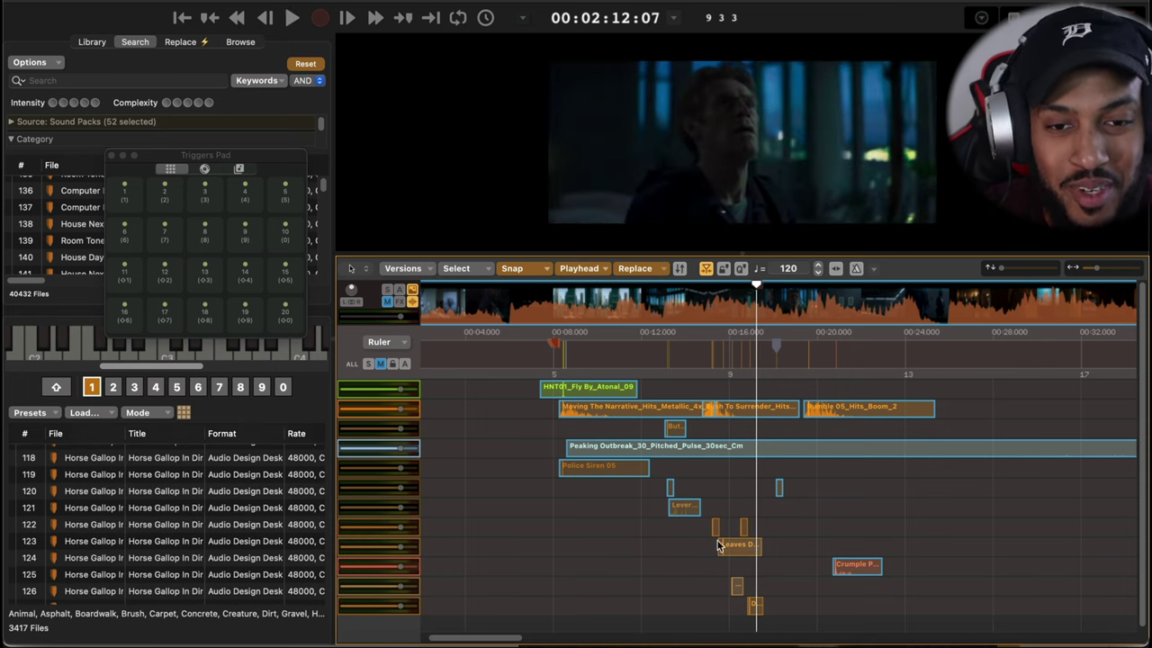
scroll(182, 468, down, 10)
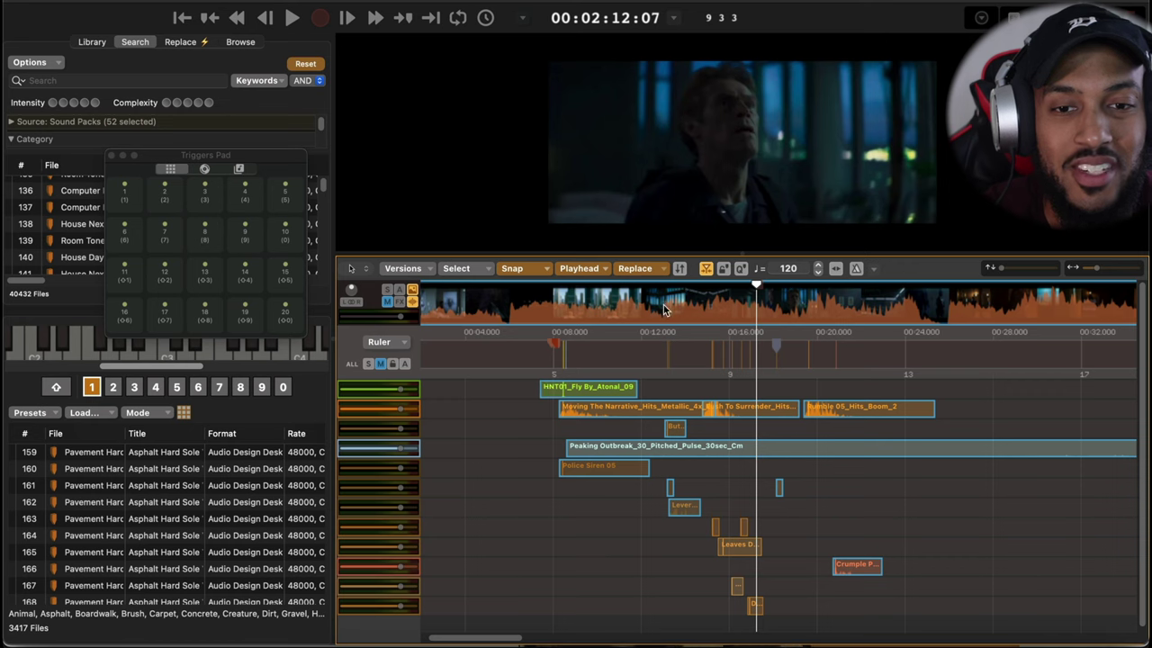
click(703, 310)
key(space)
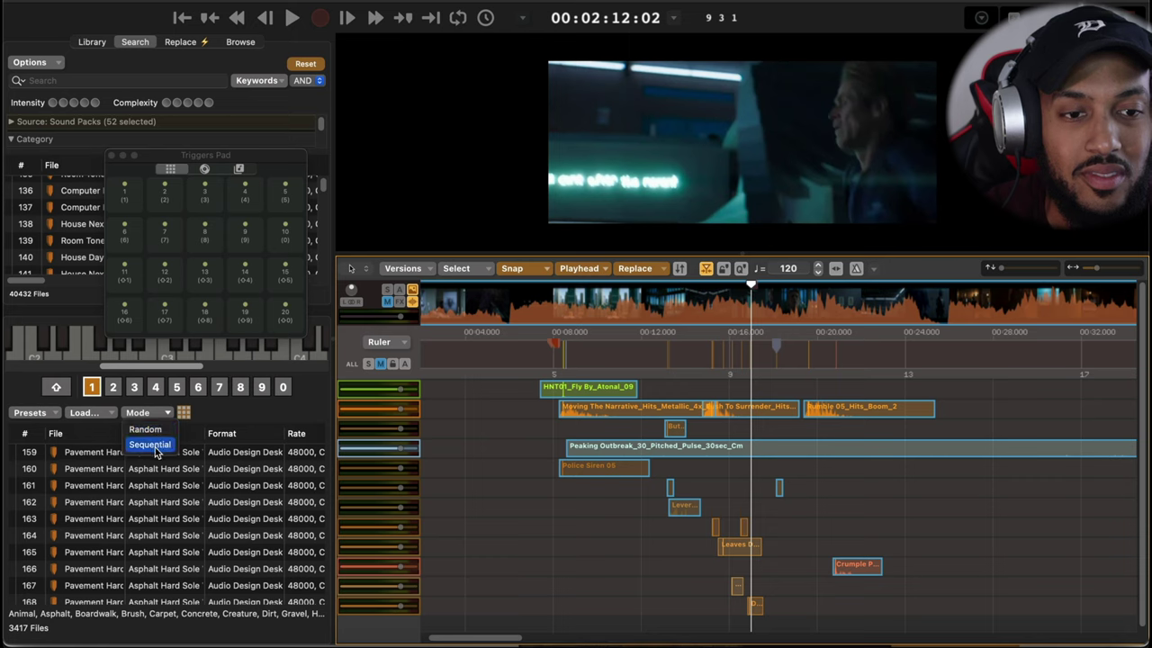
click(155, 447)
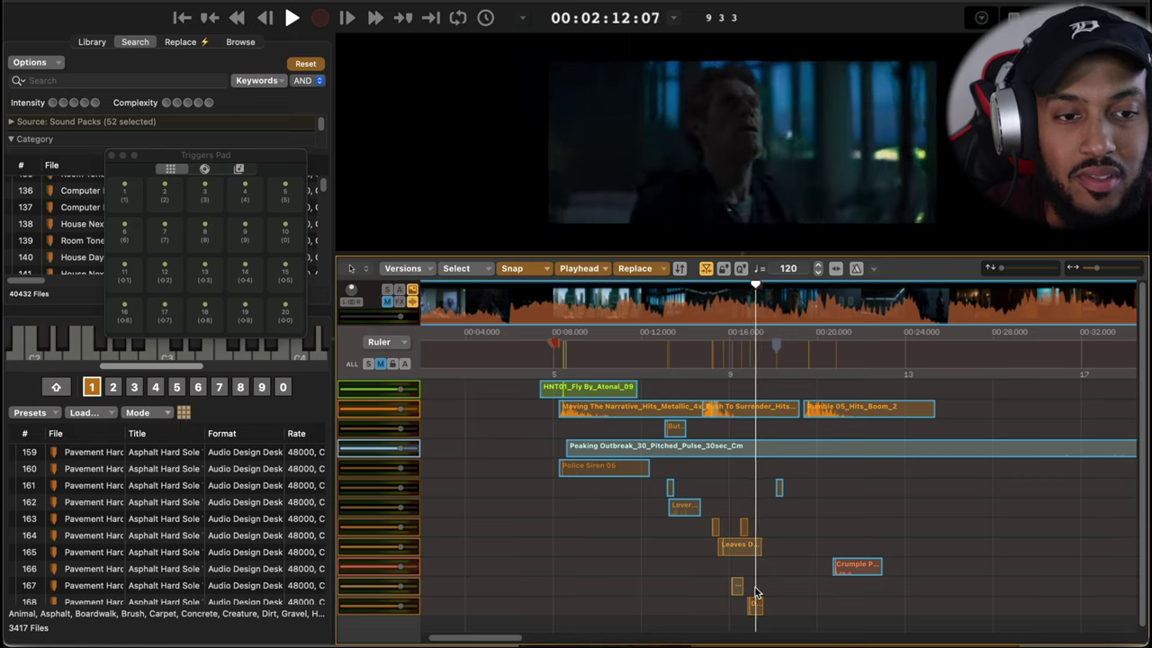
click(708, 343)
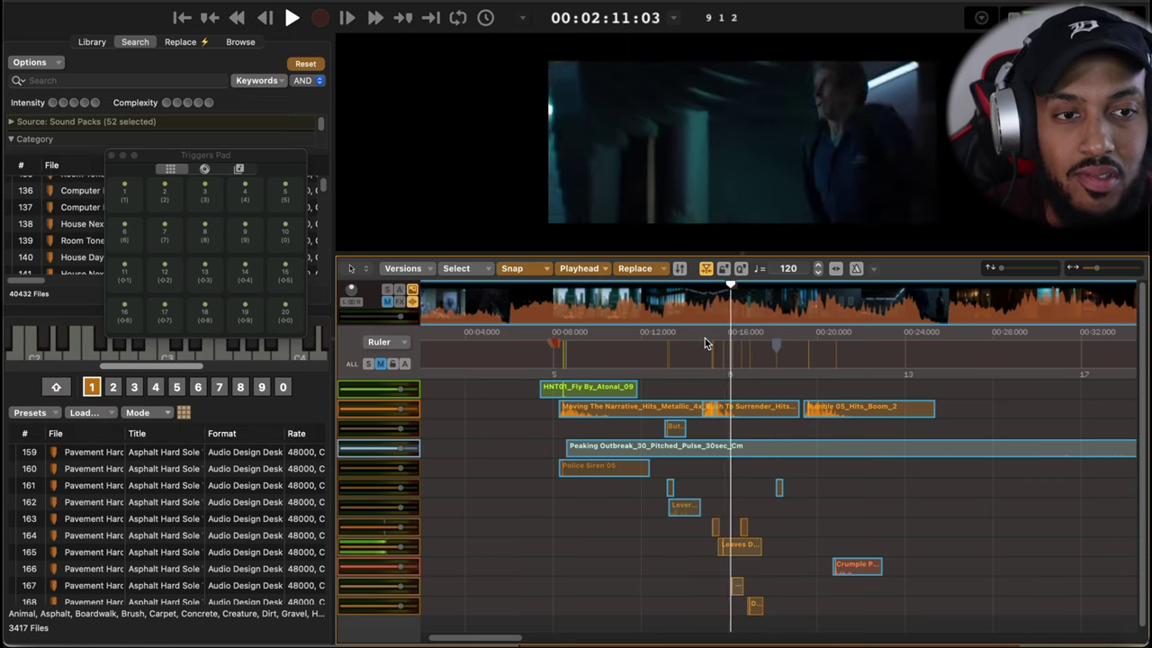
key(space)
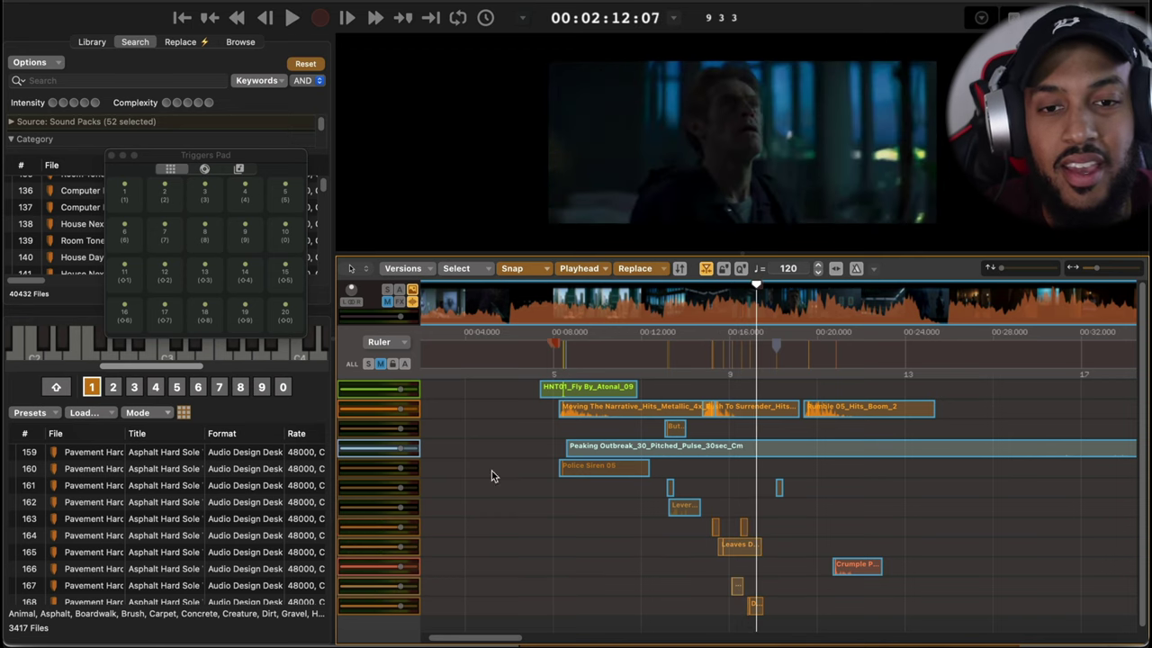
drag(893, 605, 607, 389)
click(904, 502)
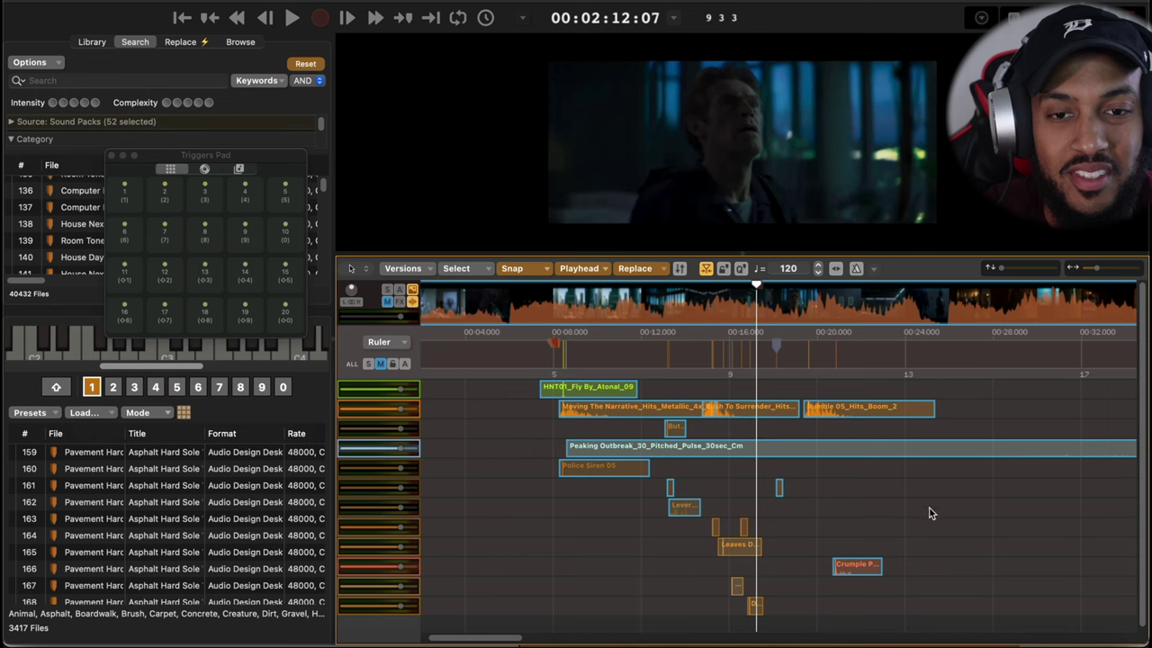
drag(928, 509, 522, 340)
click(528, 380)
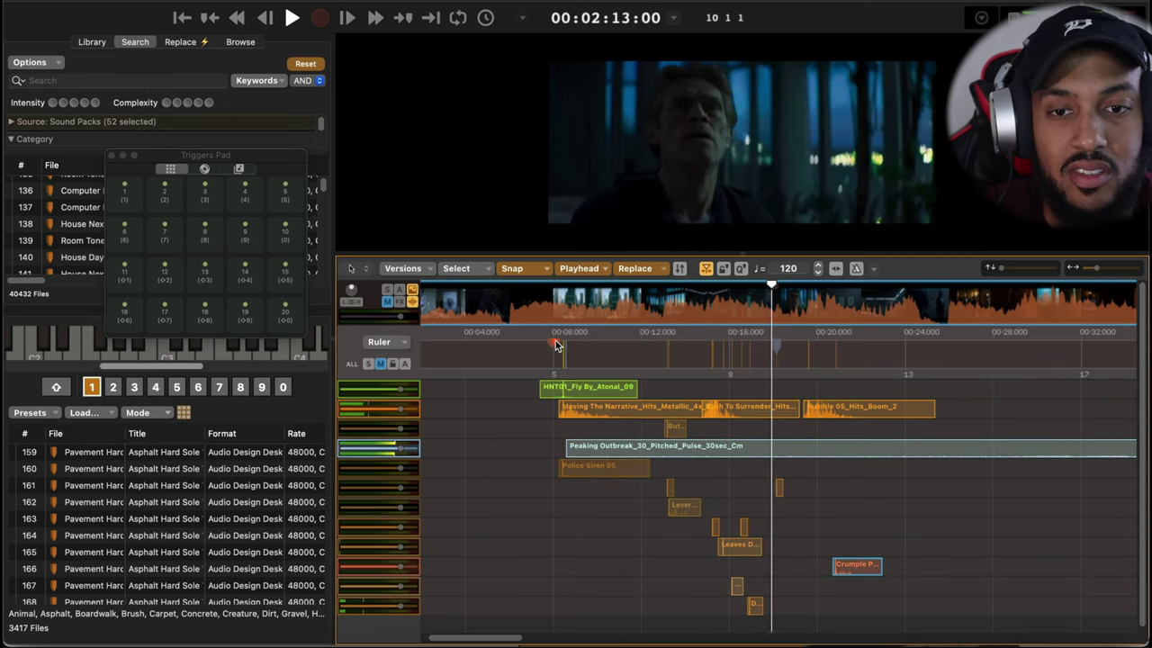
click(634, 331)
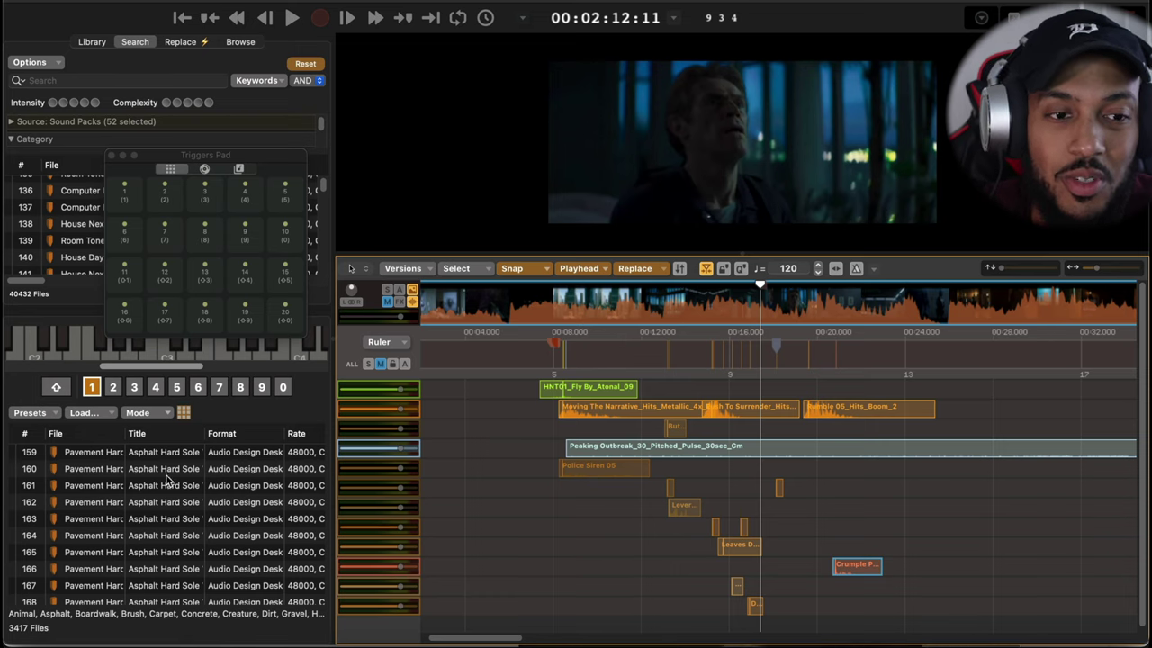
- Load Vocalizations instead of Footsteps into the empty second trigger bank
click(113, 388)
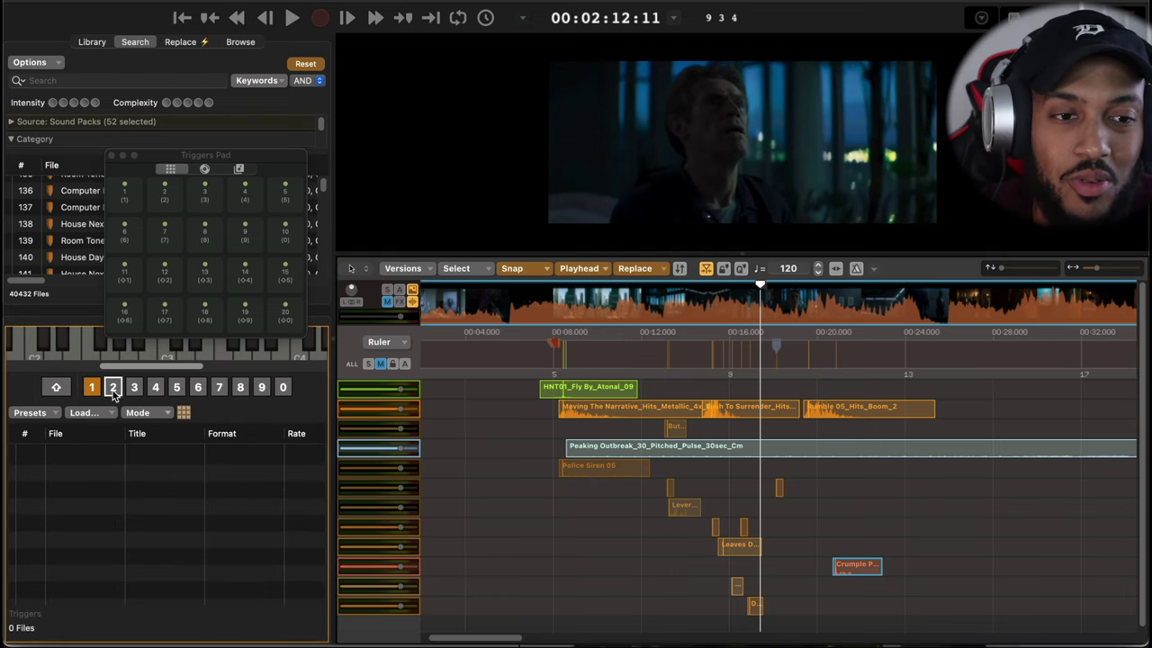
click(84, 413)
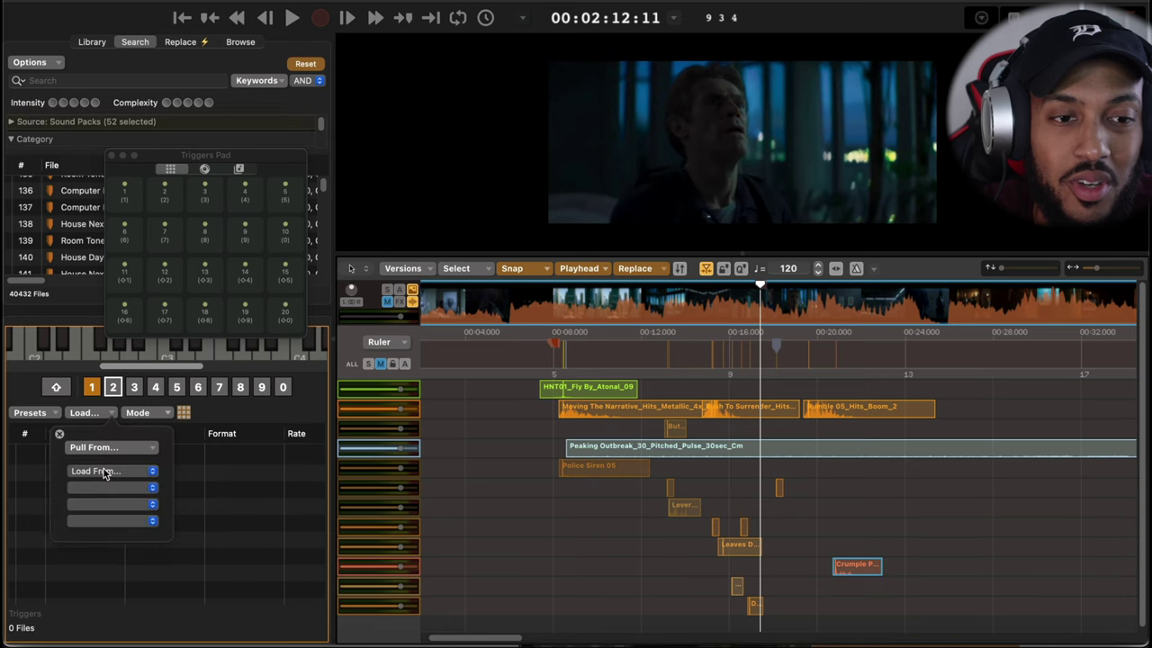
click(103, 472)
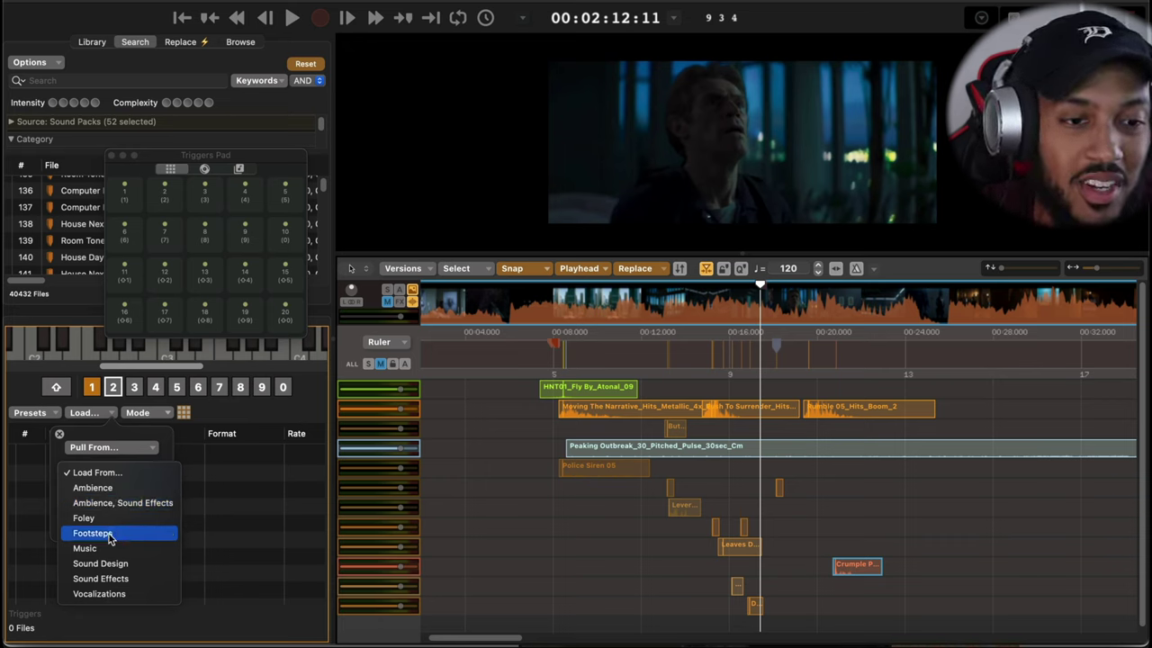
click(109, 537)
click(120, 472)
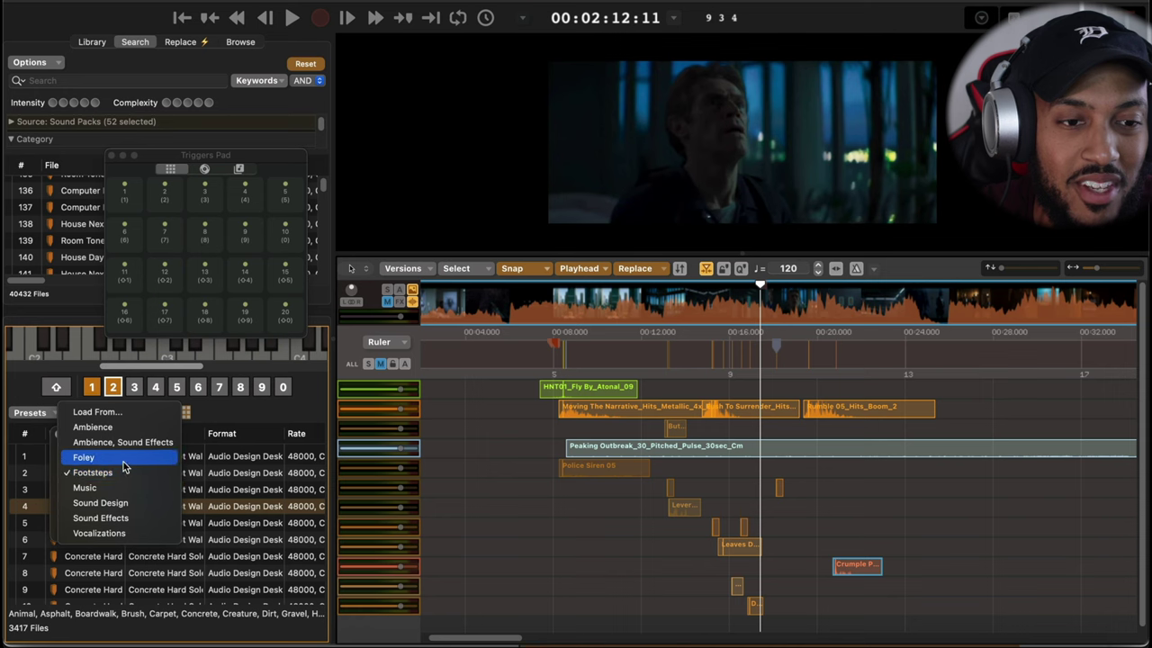
click(99, 533)
- Filter the vocalizations to Element Human and emotion Nervousness
click(114, 489)
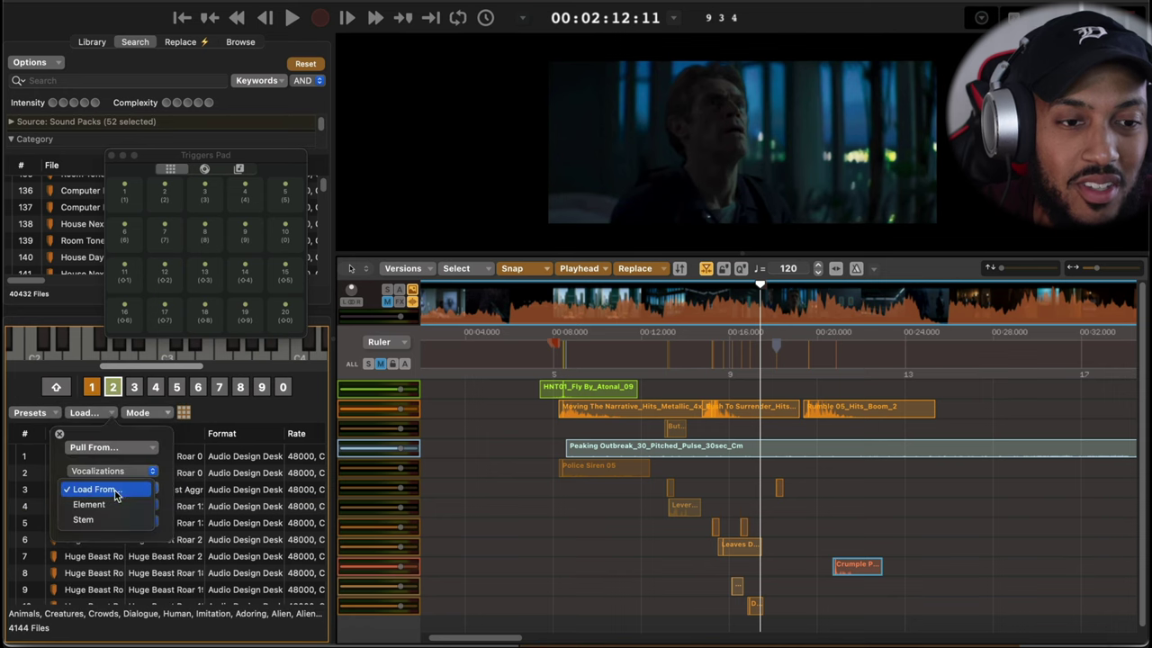
click(114, 504)
click(114, 506)
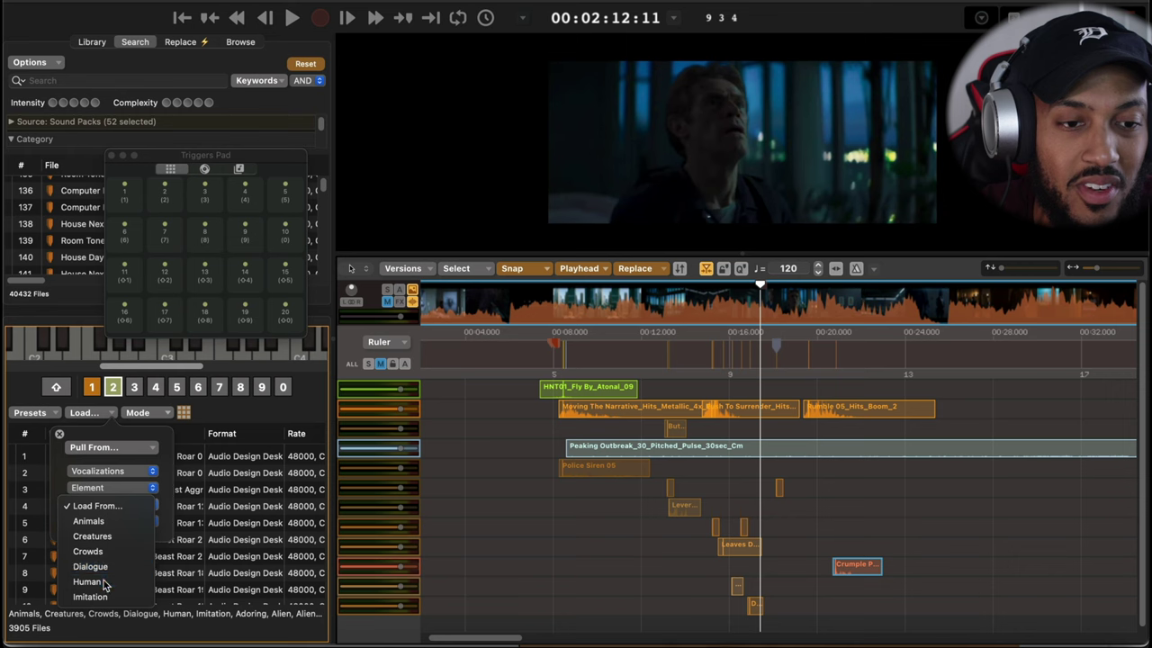
click(104, 584)
click(112, 520)
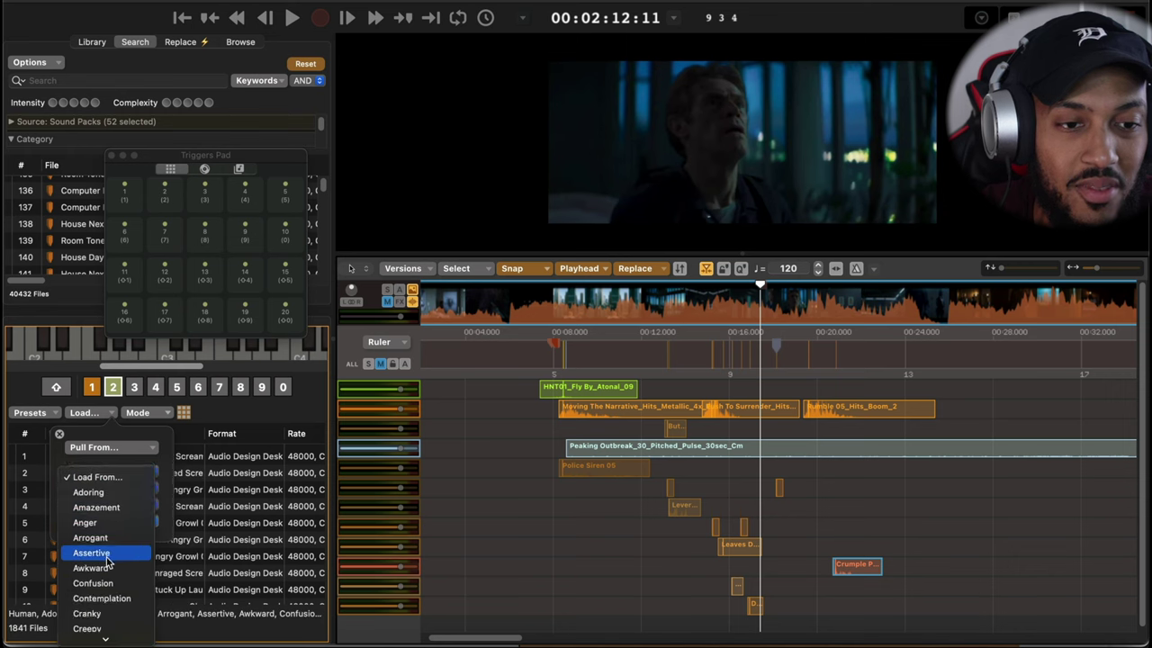
scroll(106, 563, down, 3)
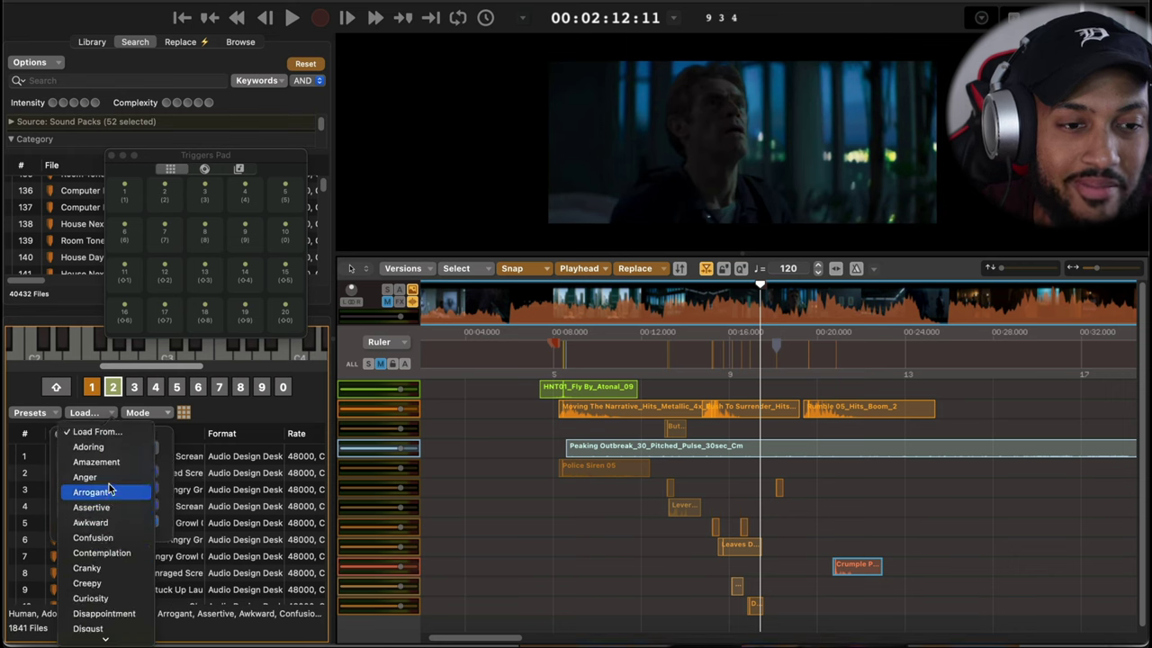
scroll(108, 504, down, 5)
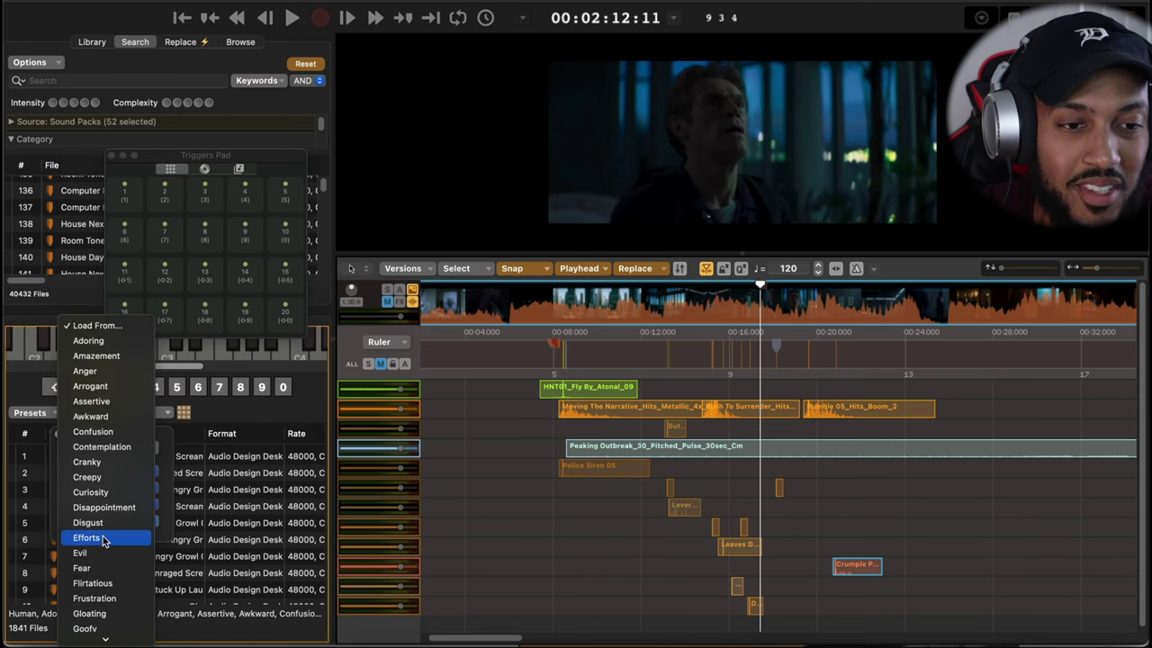
scroll(107, 549, down, 5)
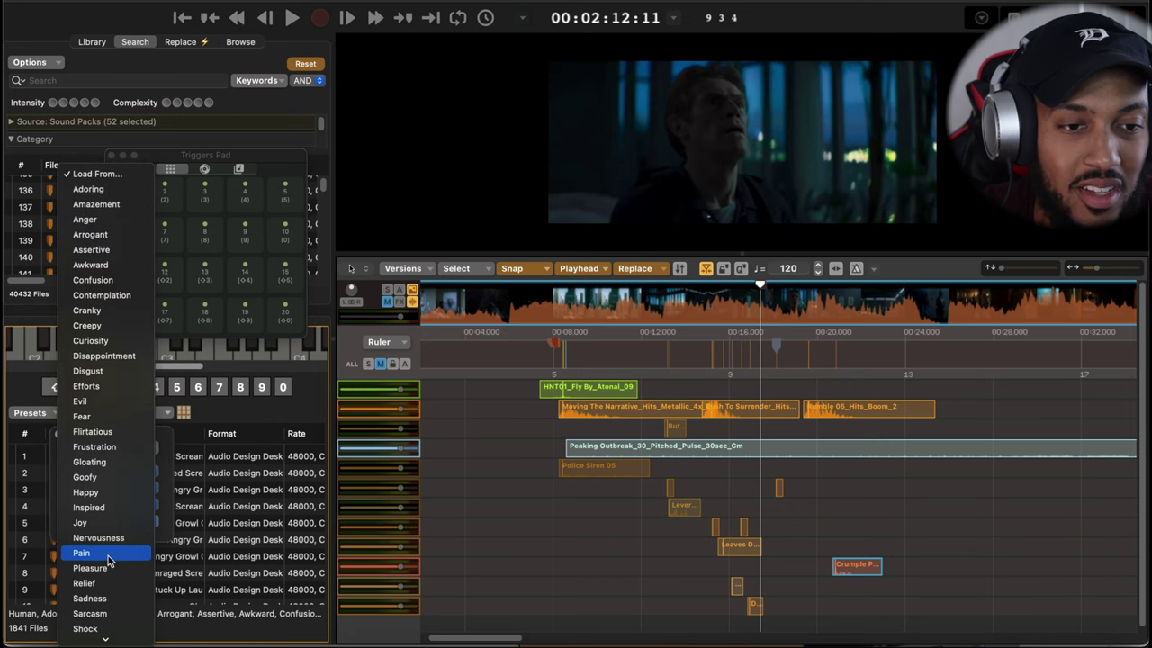
scroll(108, 563, down, 2)
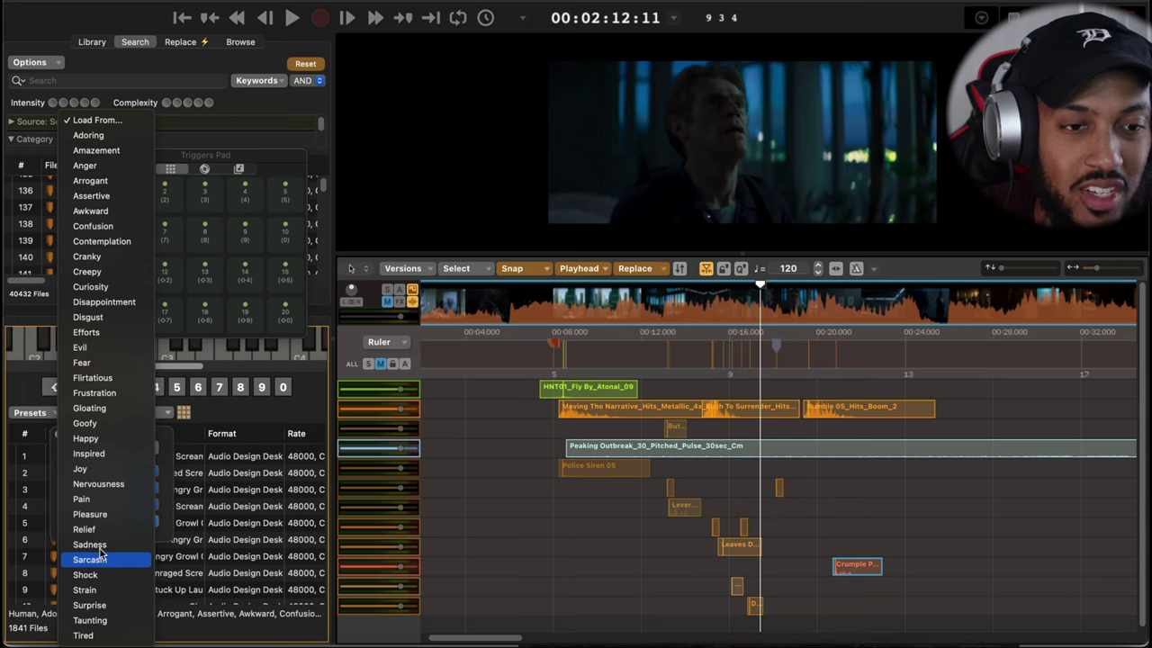
click(99, 483)
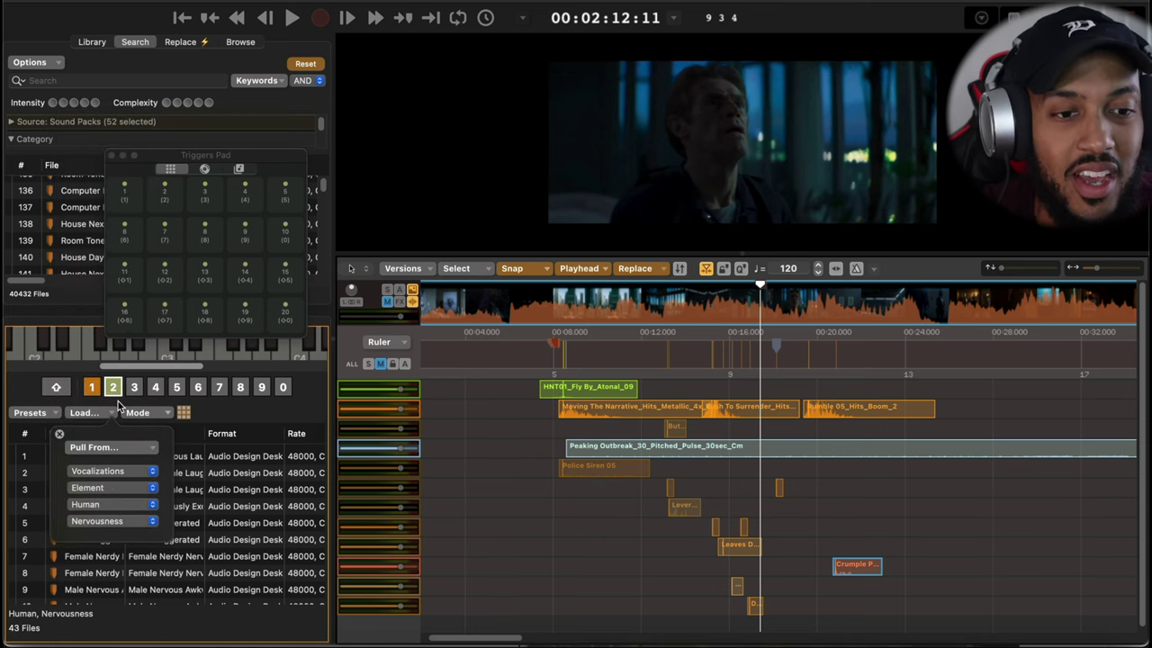
- Record two nervous vocals with trigger key 1 during the running shot
drag(756, 326, 743, 324)
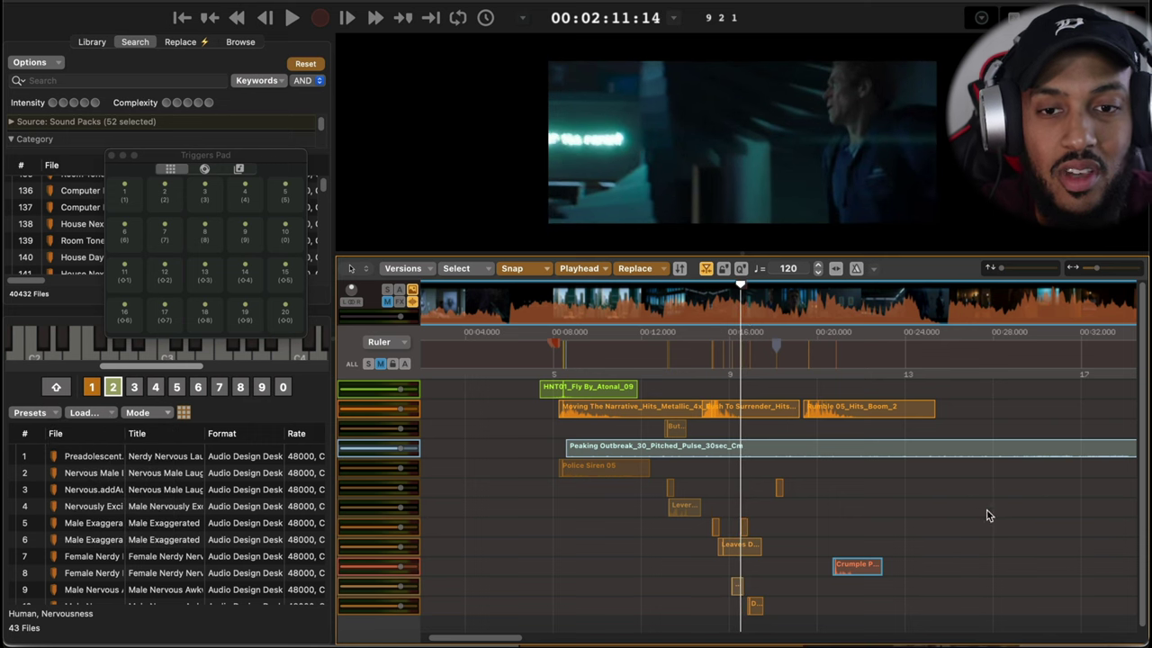
drag(988, 515, 532, 355)
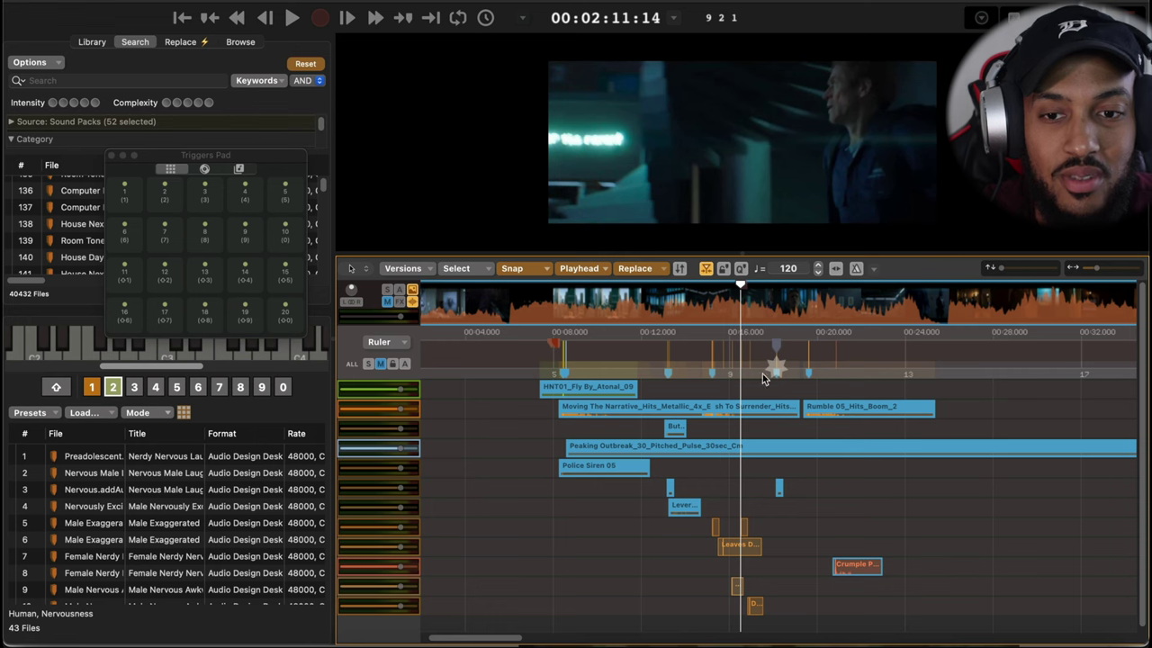
click(679, 329)
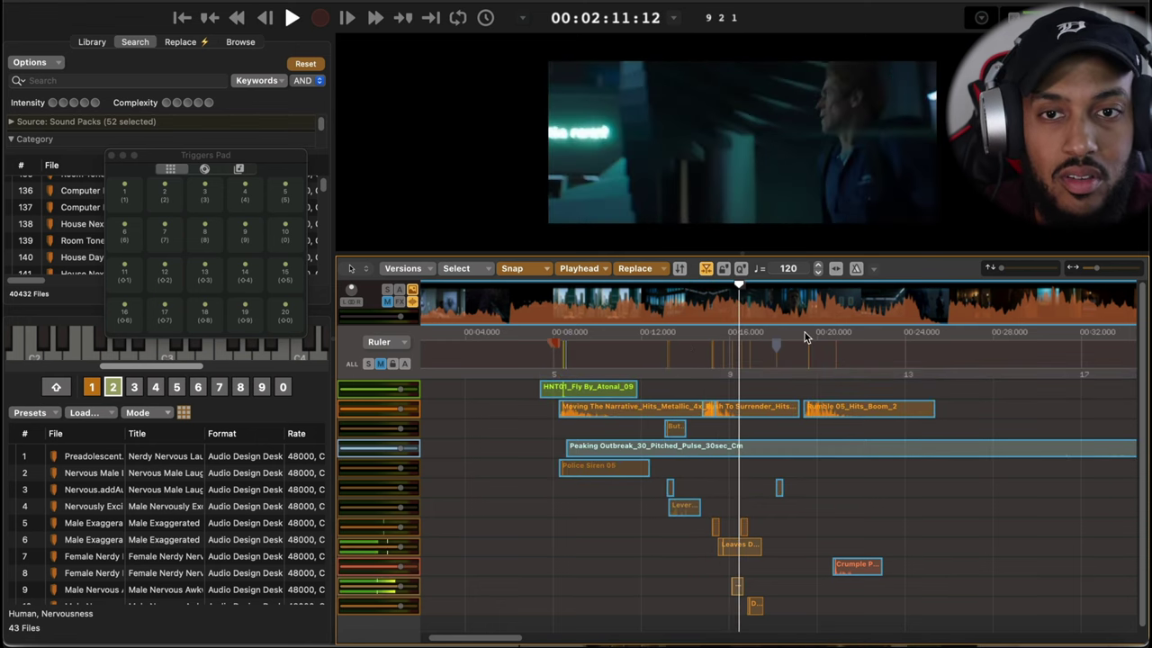
drag(768, 339, 713, 322)
key(1)
key(space)
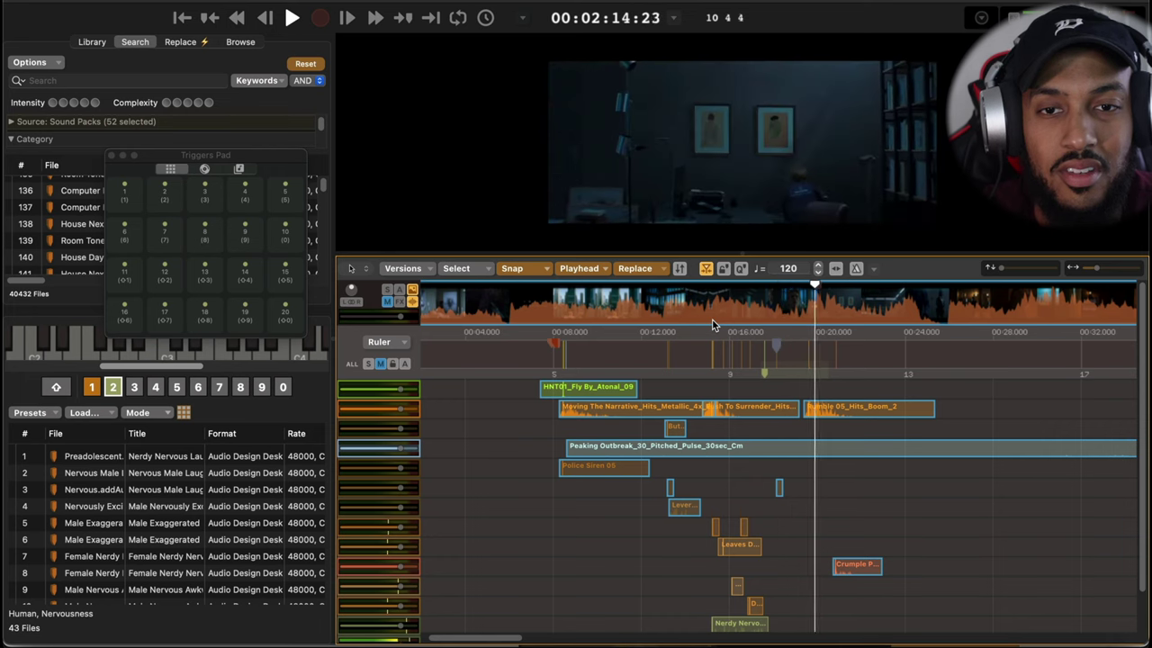
key(1)
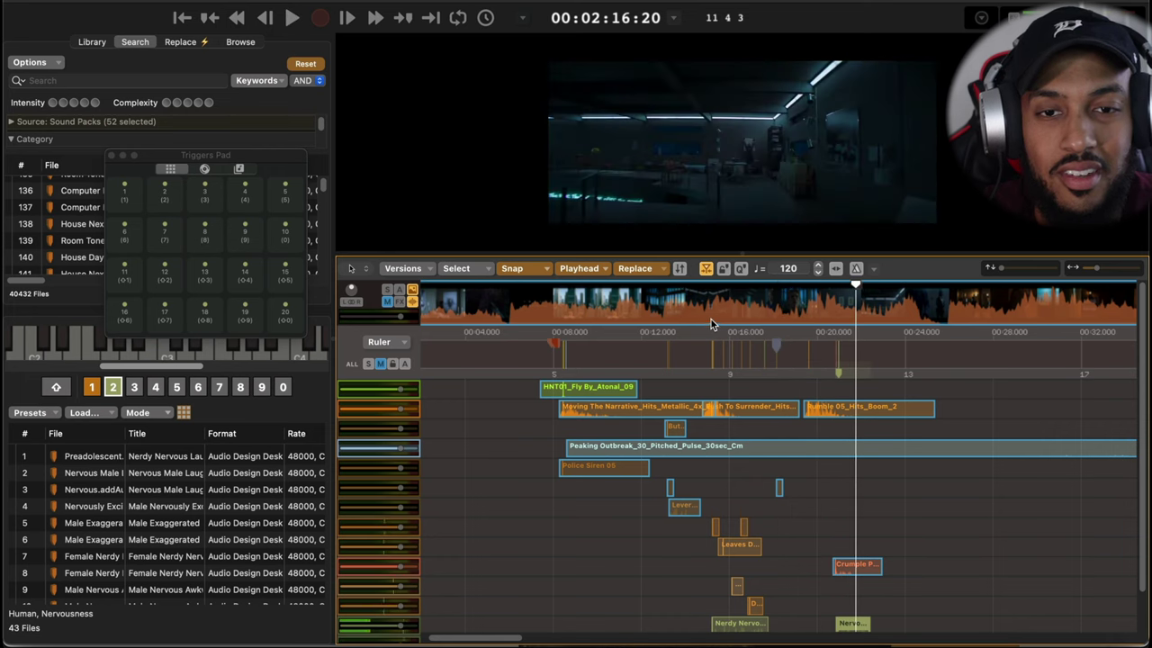
key(space)
key(space)
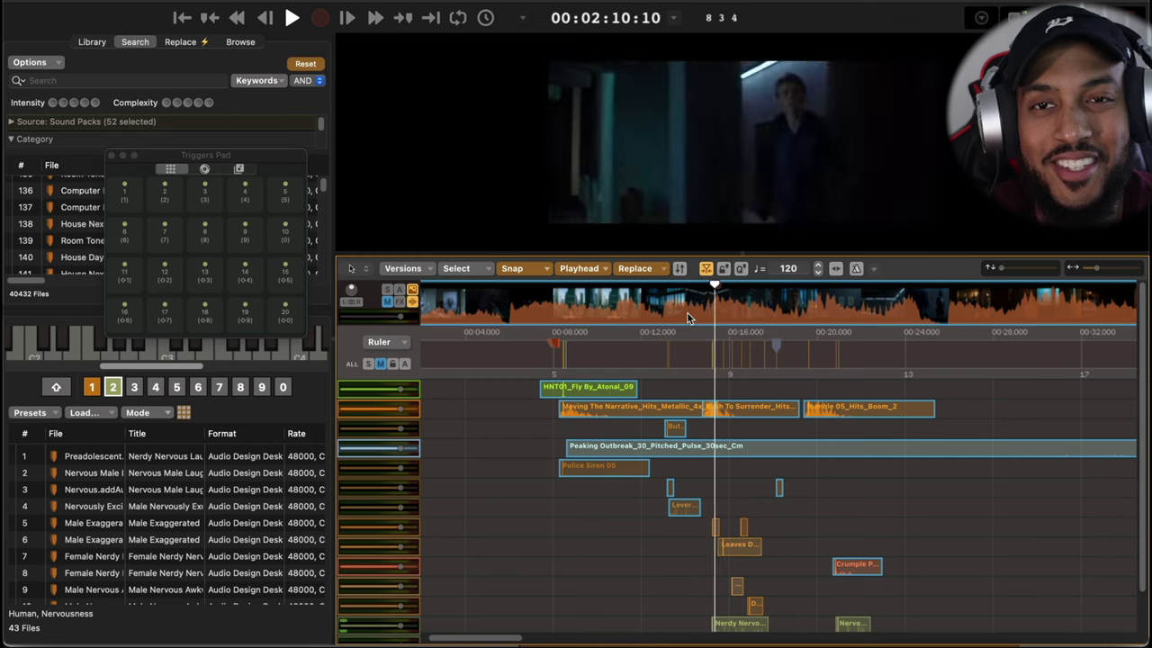
key(space)
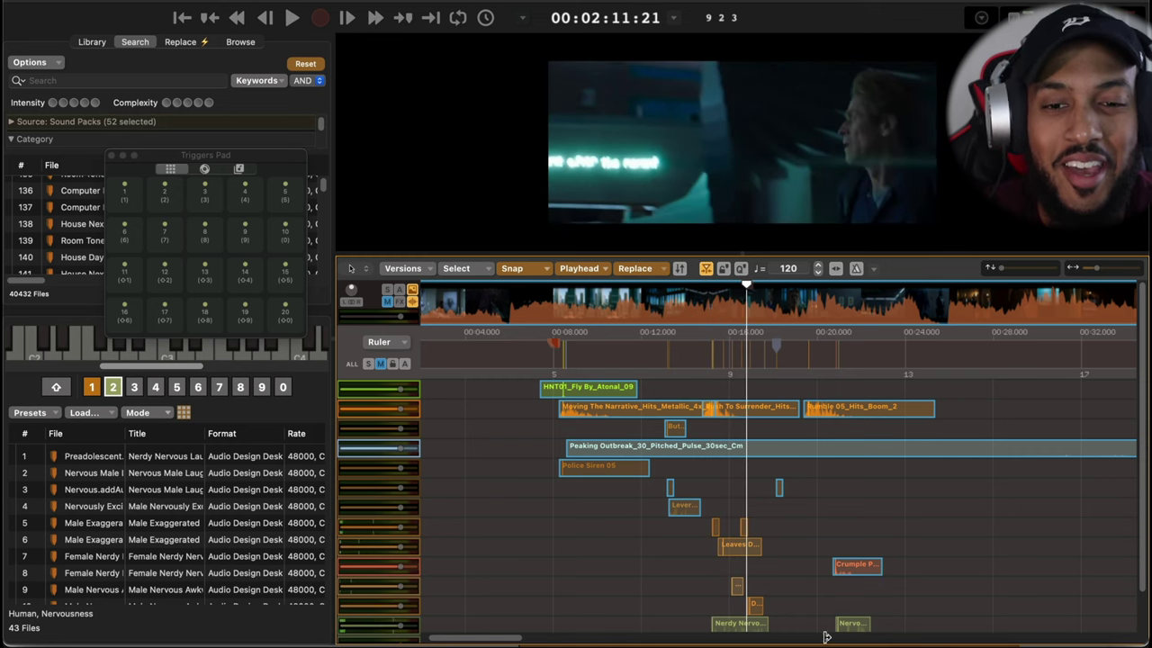
- Turn the first nervous vocal clip down to -14.0 dB and listen back
click(746, 627)
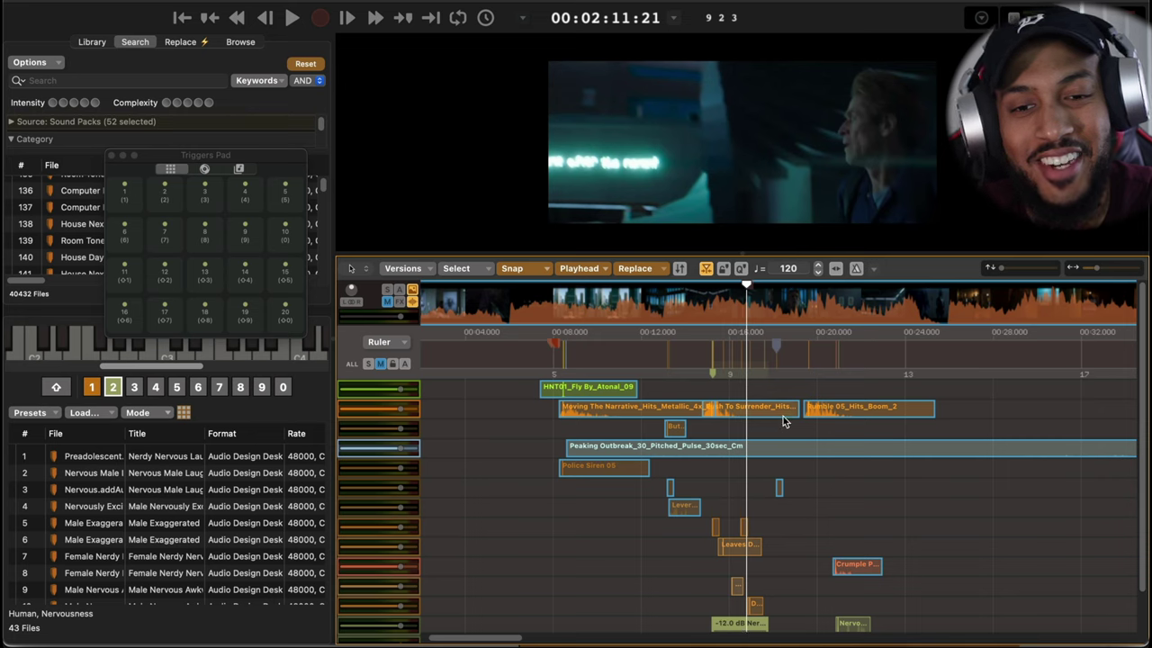
click(704, 335)
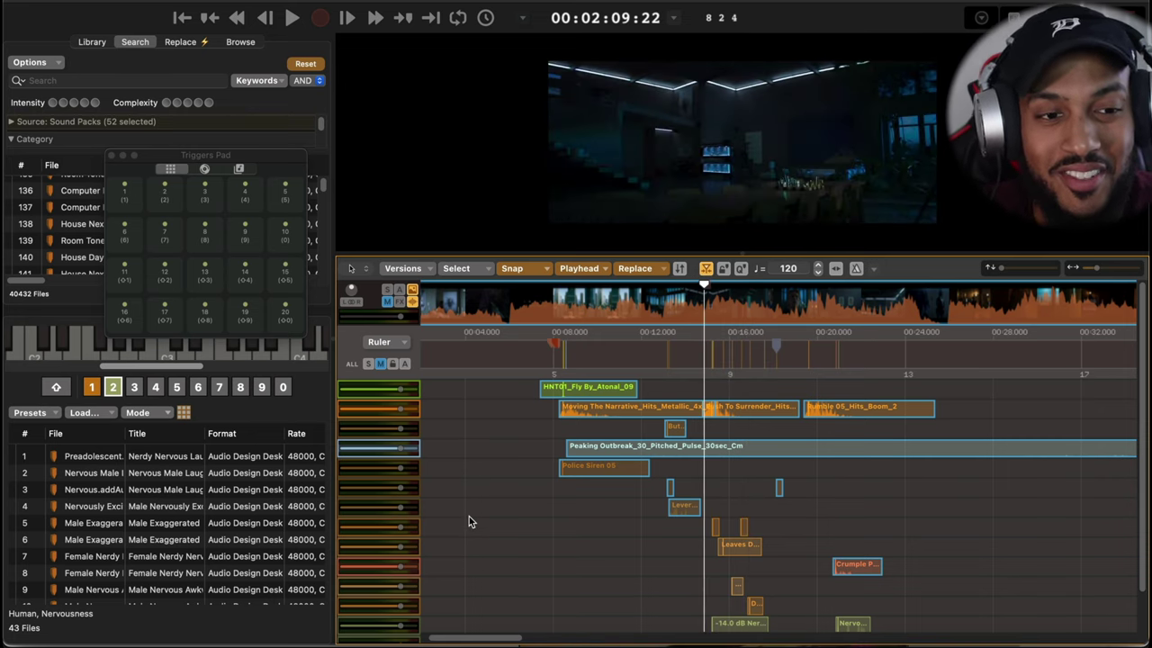
key(space)
key(space)
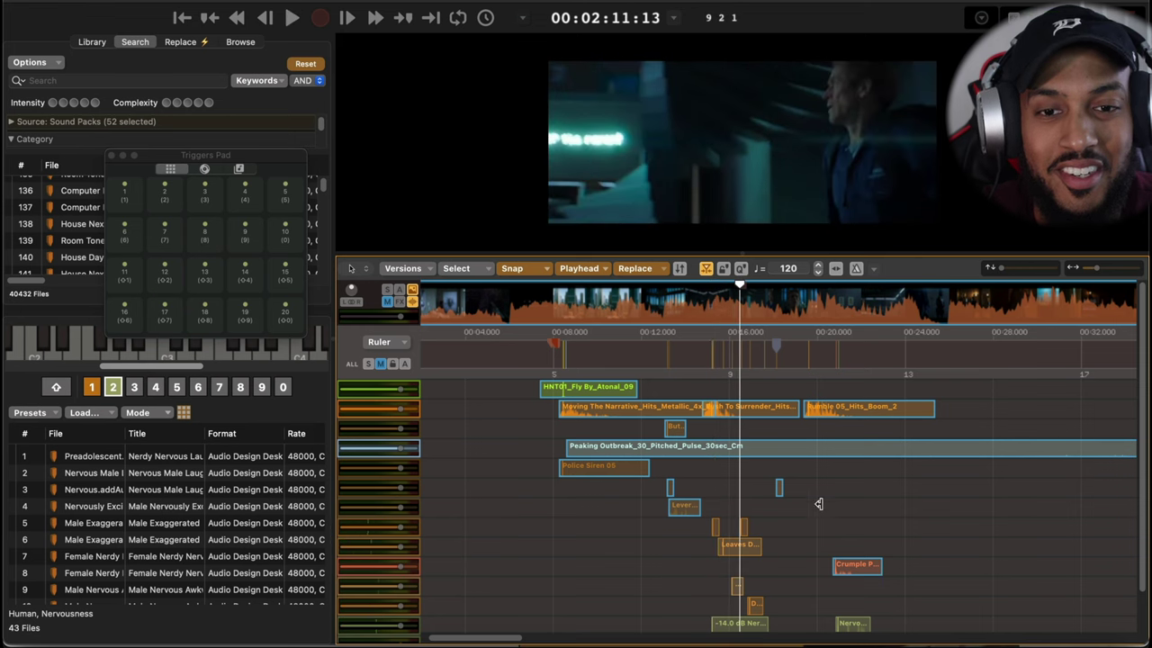
drag(825, 488, 532, 372)
key(space)
click(679, 332)
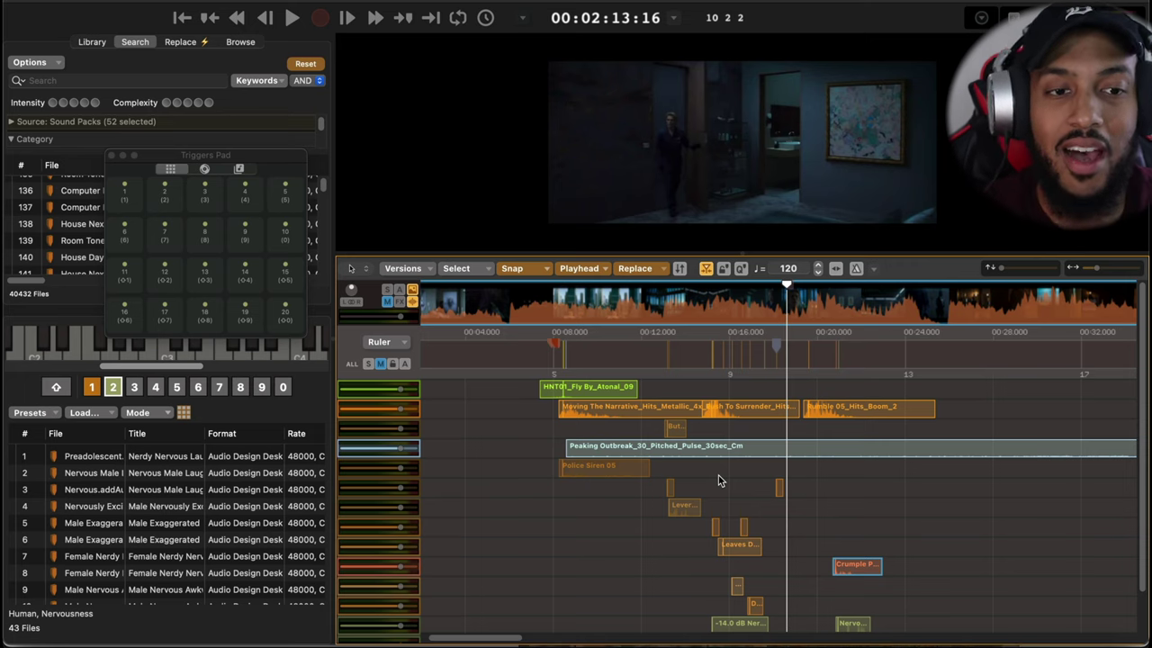
- Show the Audio Design Desk website in Safari, close the Triggers Pad, and scroll to One-of-a-Kind Features
click(115, 643)
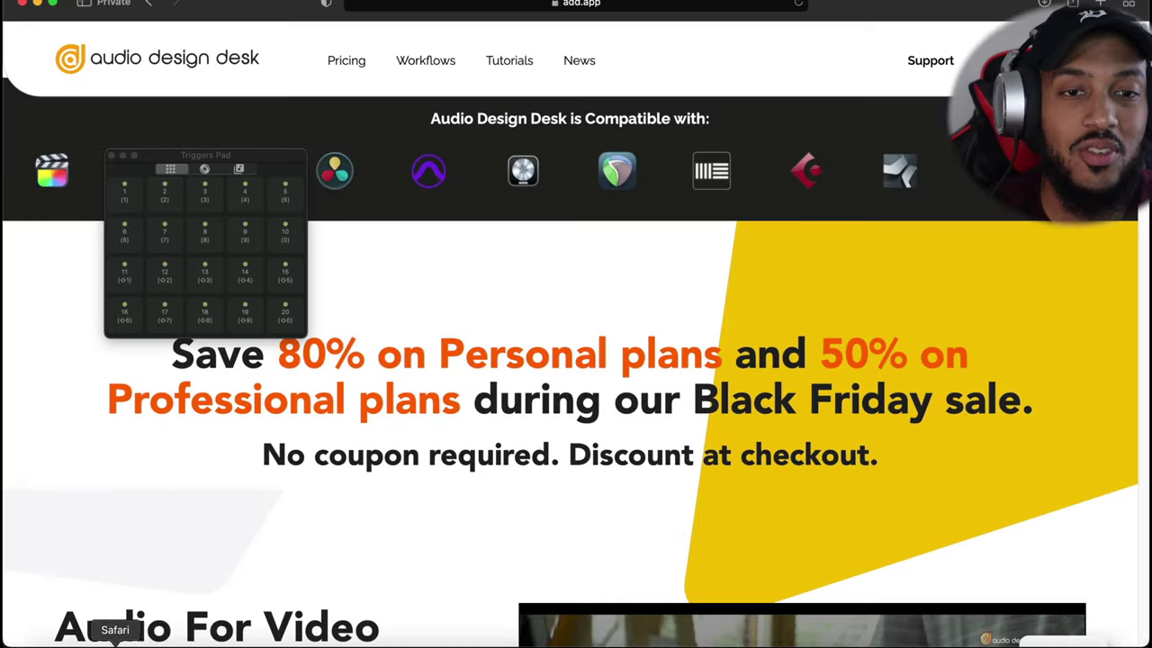
click(111, 155)
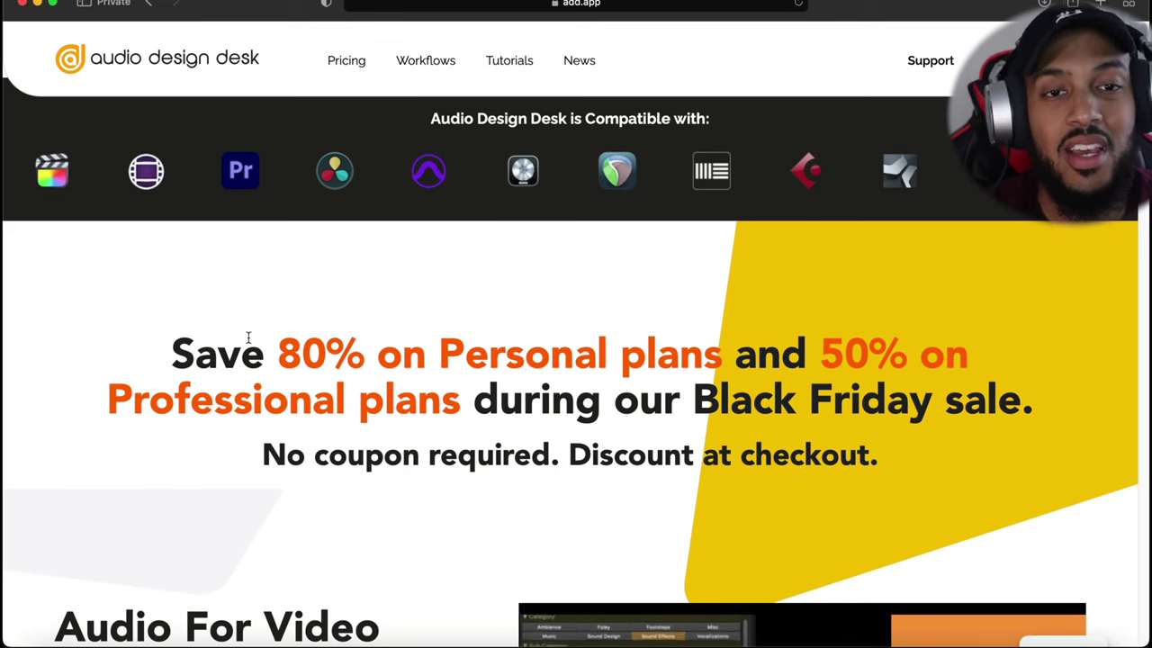
scroll(266, 315, down, 15)
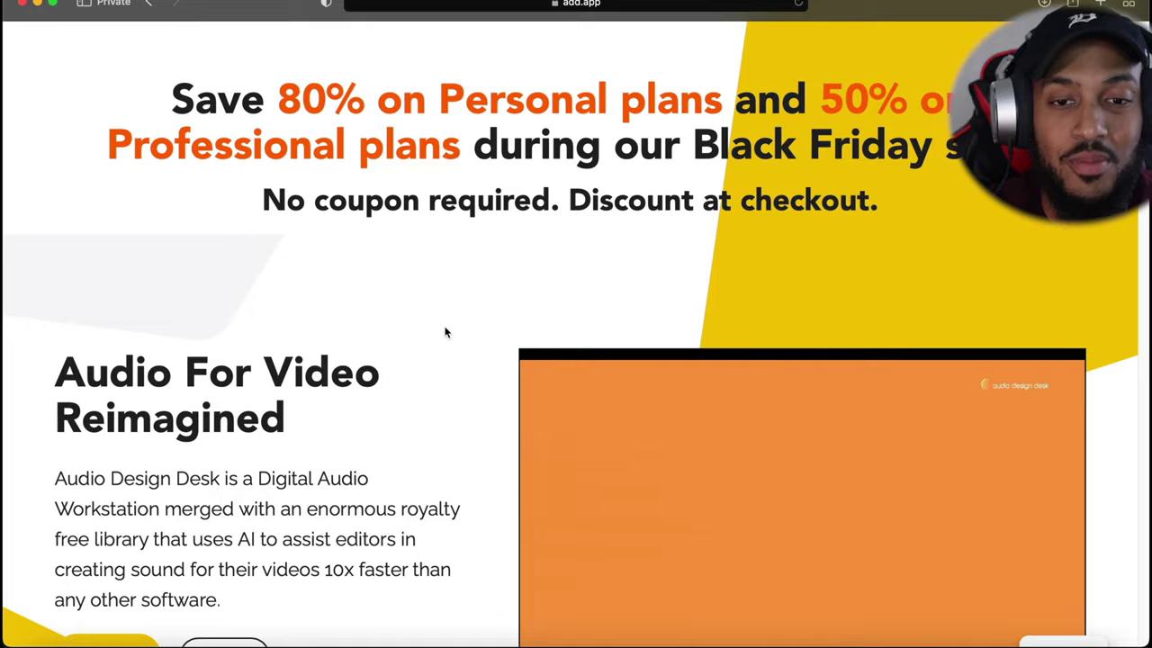
scroll(443, 326, down, 6)
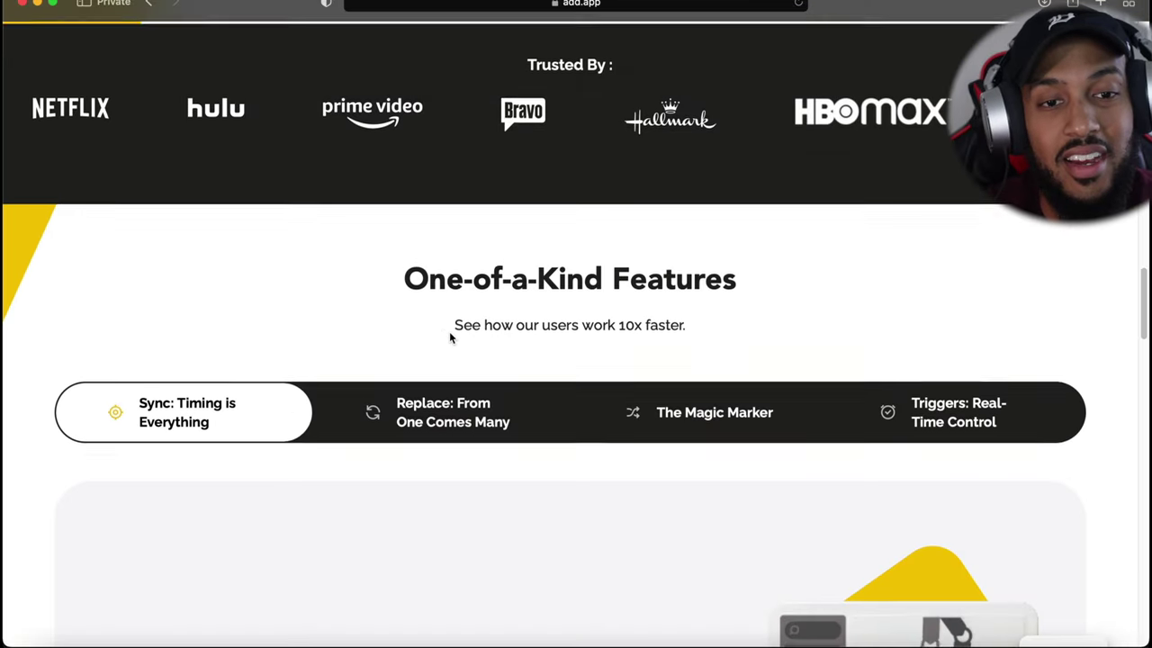
scroll(449, 331, up, 9)
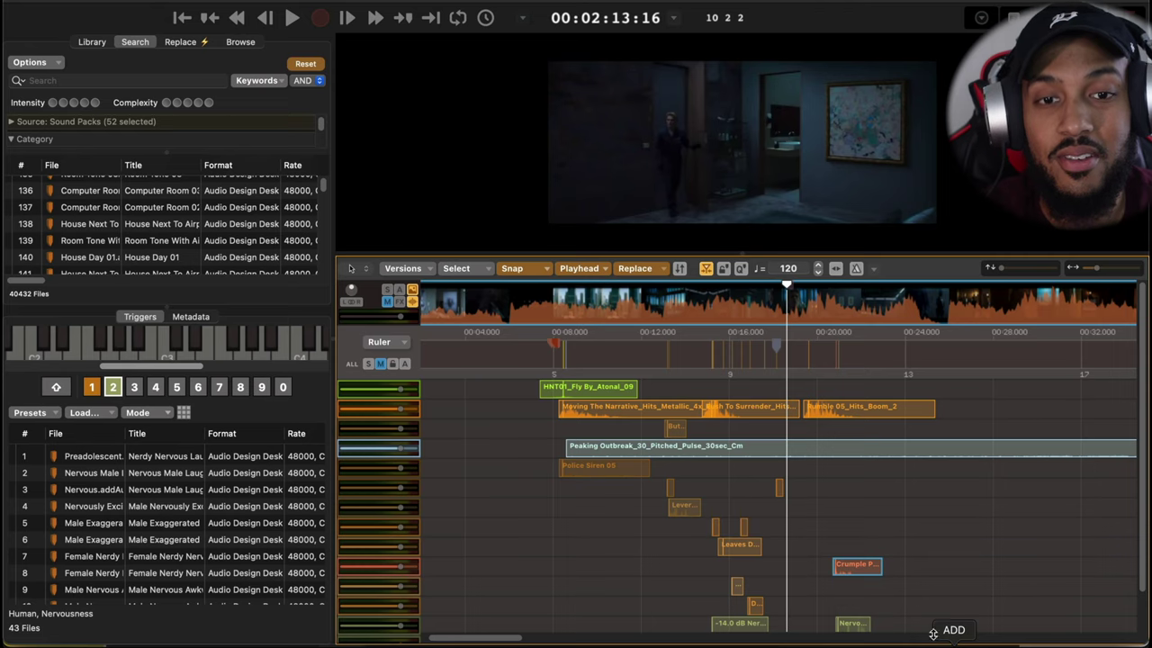
- Drag the playhead later in the trailer to 00:03:36:08
drag(807, 297, 581, 342)
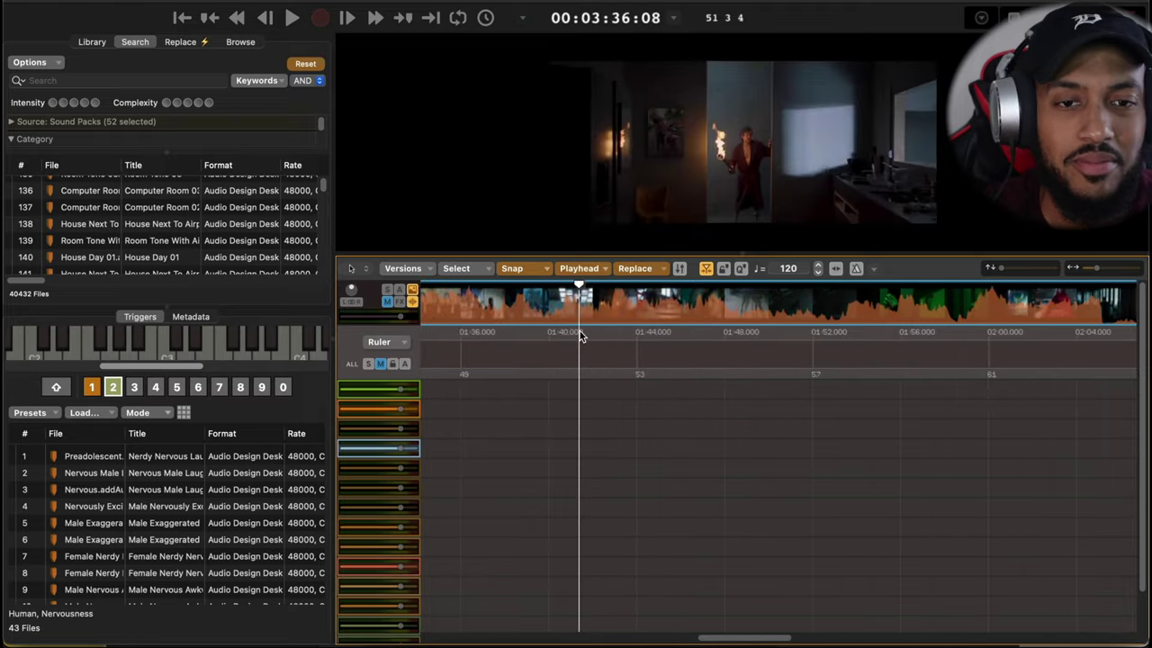